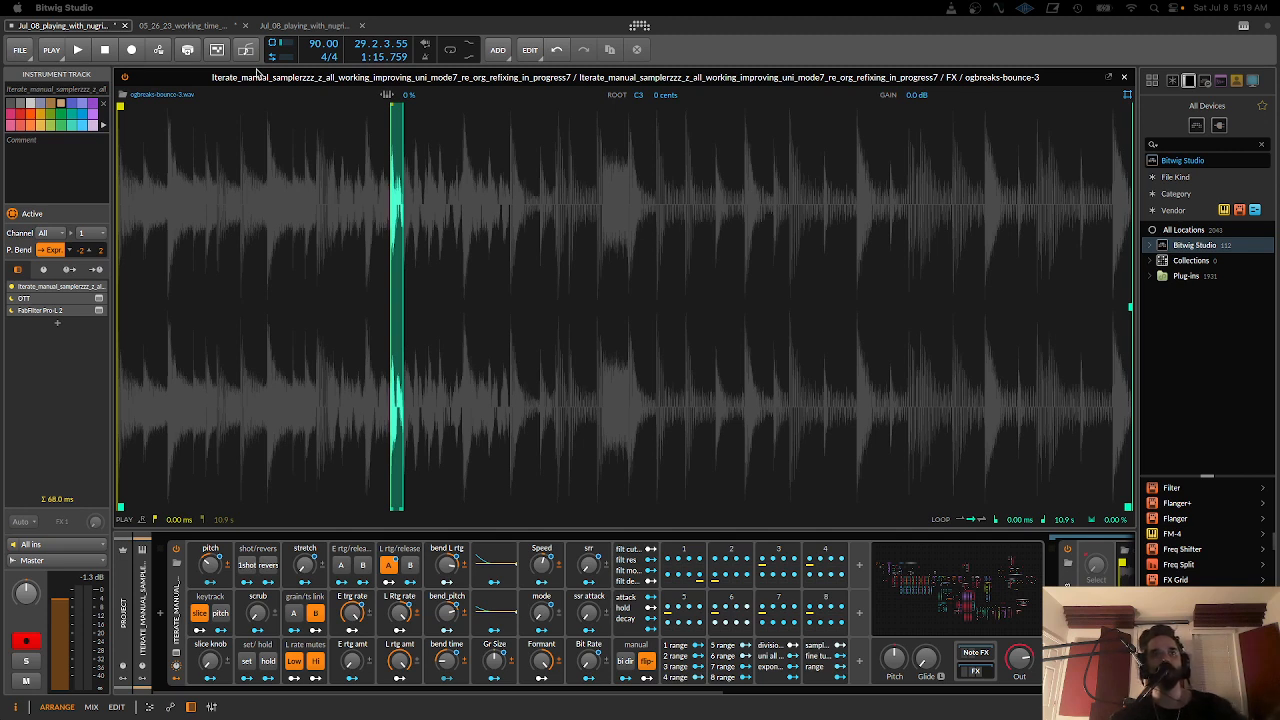
- Play the project to hear the sampler slicing the ogbreaks-bounce-3 break, and stop playback
left_click(77, 50)
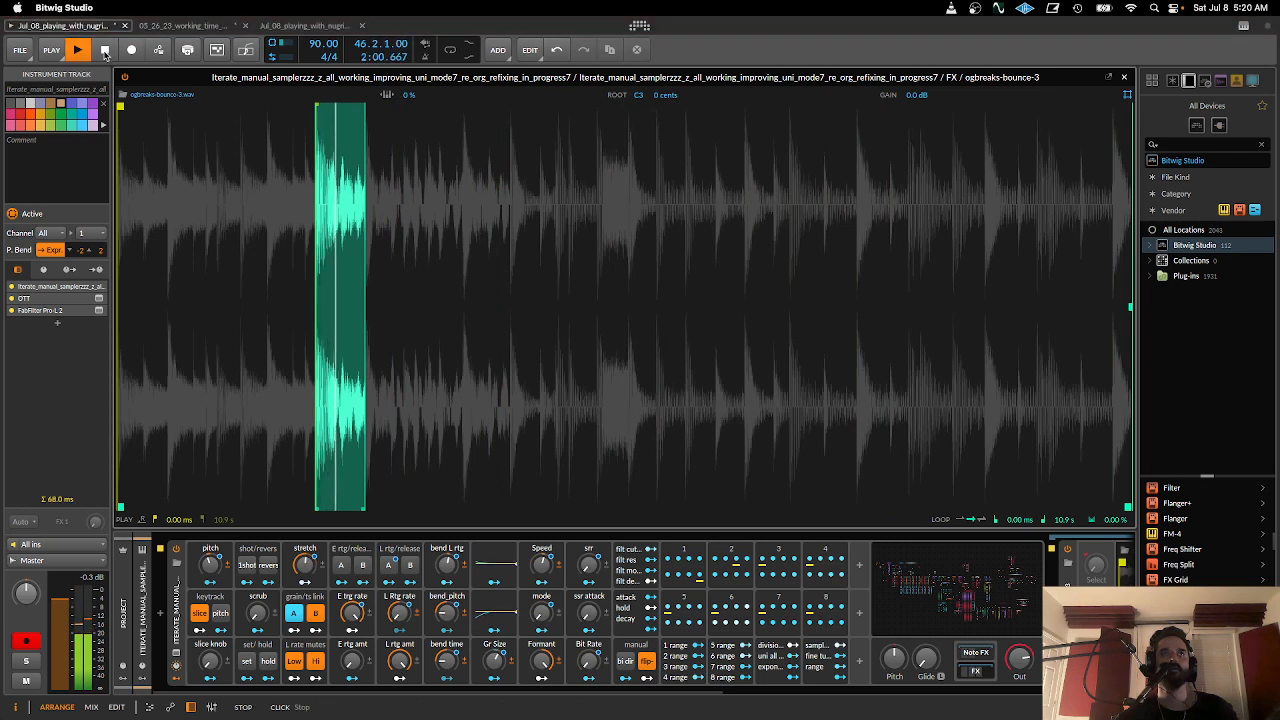
left_click(104, 50)
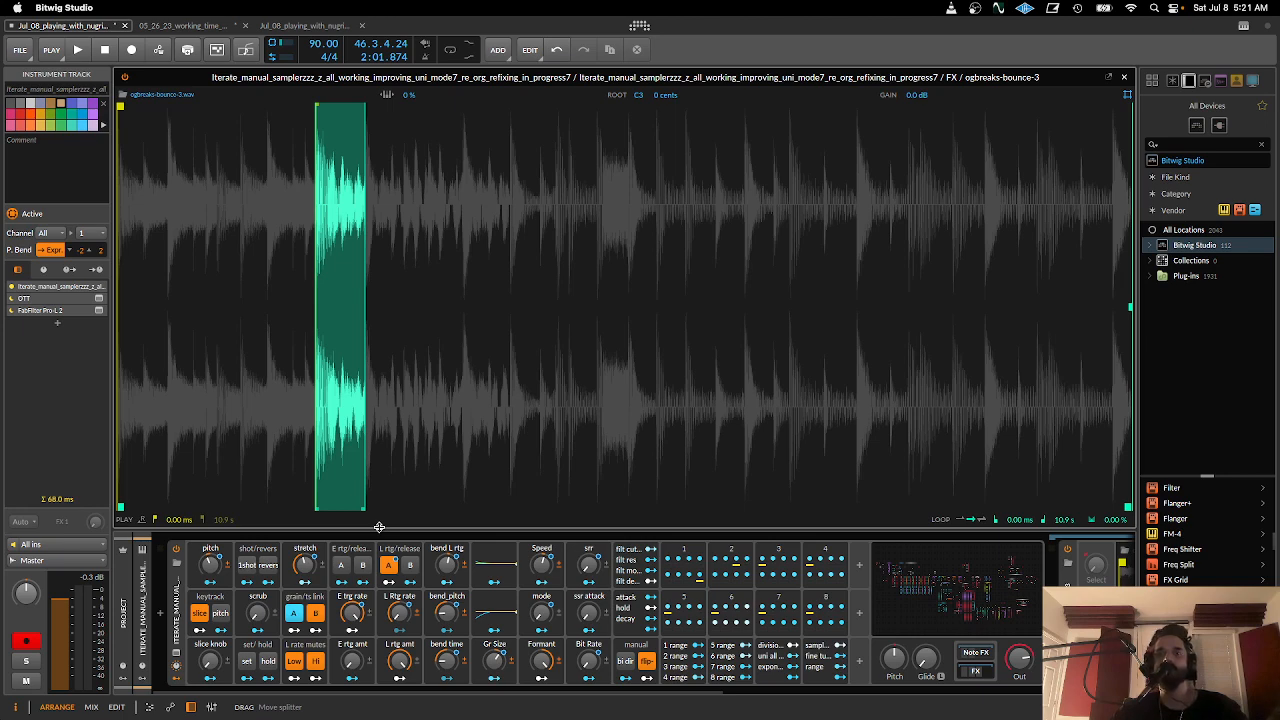
left_click_drag(437, 694, 368, 694)
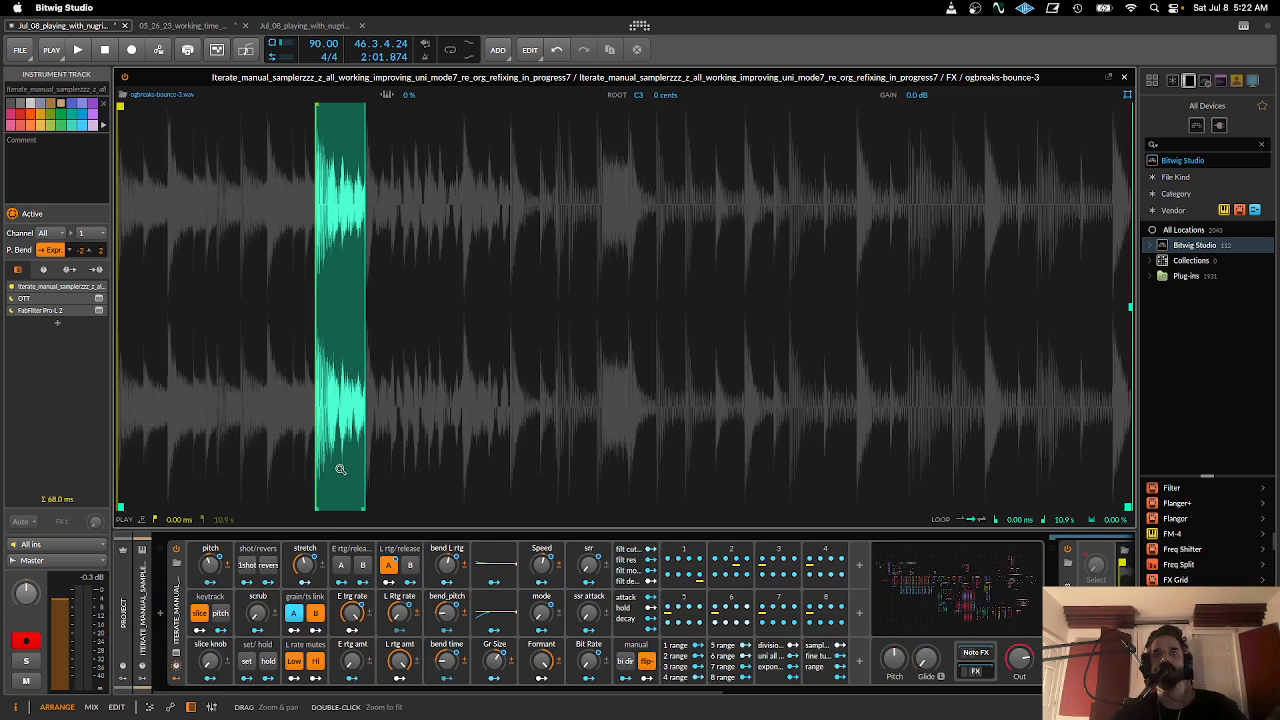
- Close the expanded waveform, deactivate the first sampler track and add the refixing_in_progress9 sampler preset as a new instrument track
left_click(1125, 80)
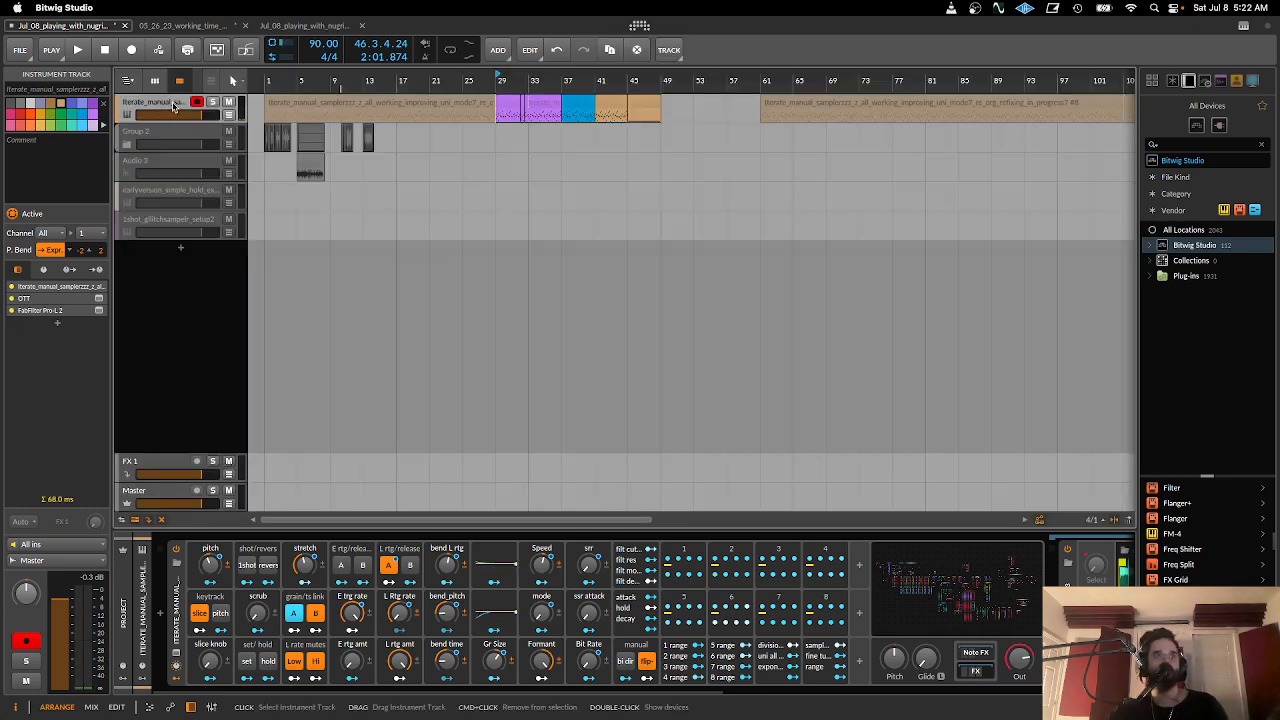
left_click(177, 105)
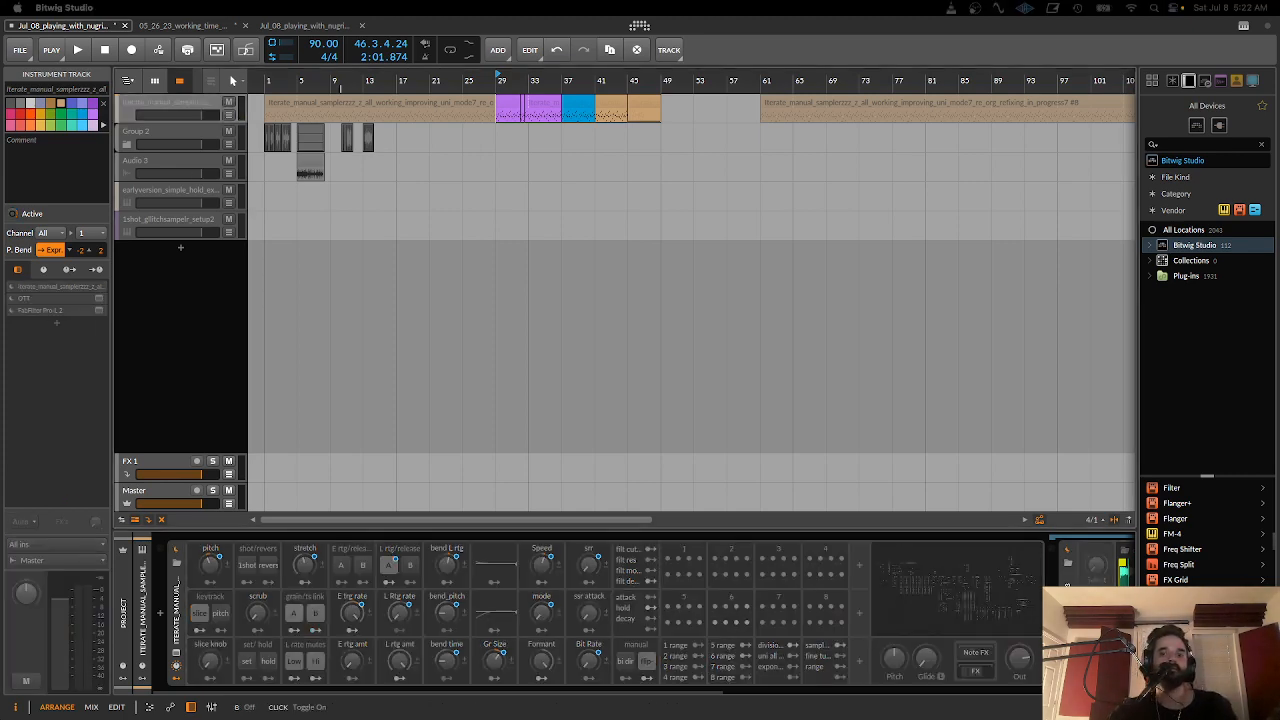
left_click_drag(2, 288, 133, 305)
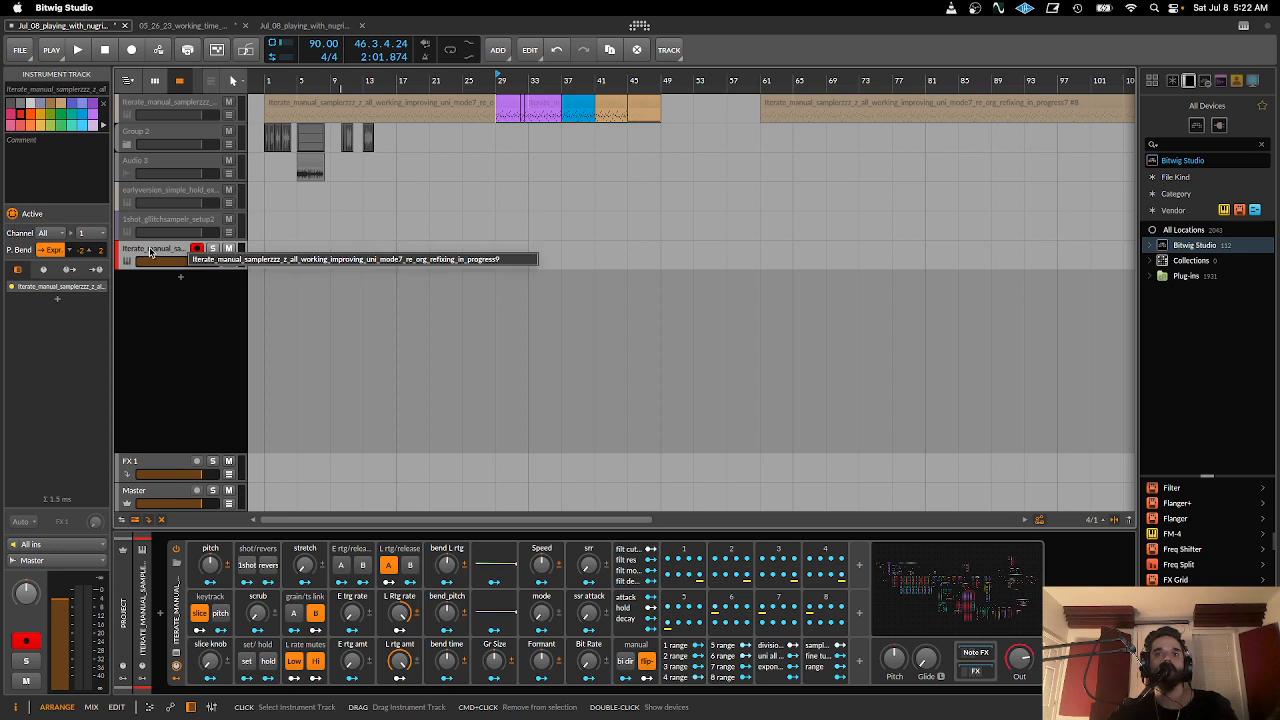
- Expand the step sequence of ParSeq-8 modulator 1 and toggle the sampler's set mode on and off again
left_click(673, 553)
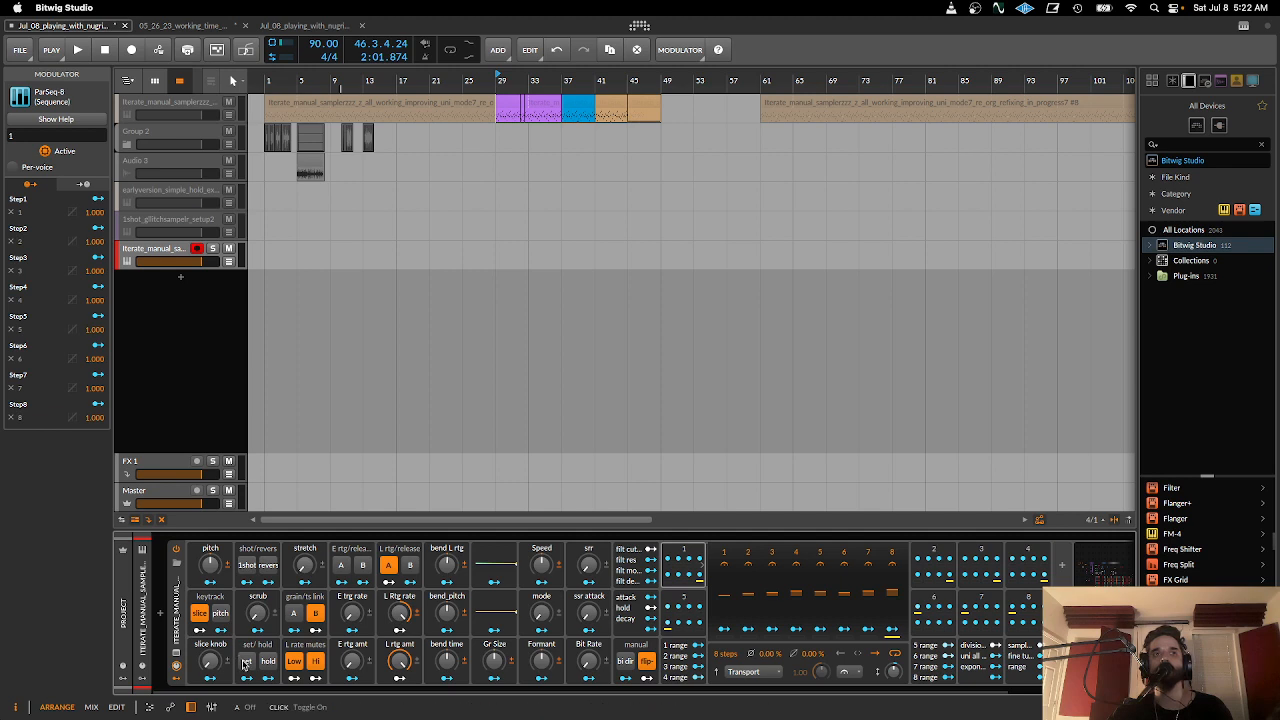
left_click_drag(202, 660, 202, 660)
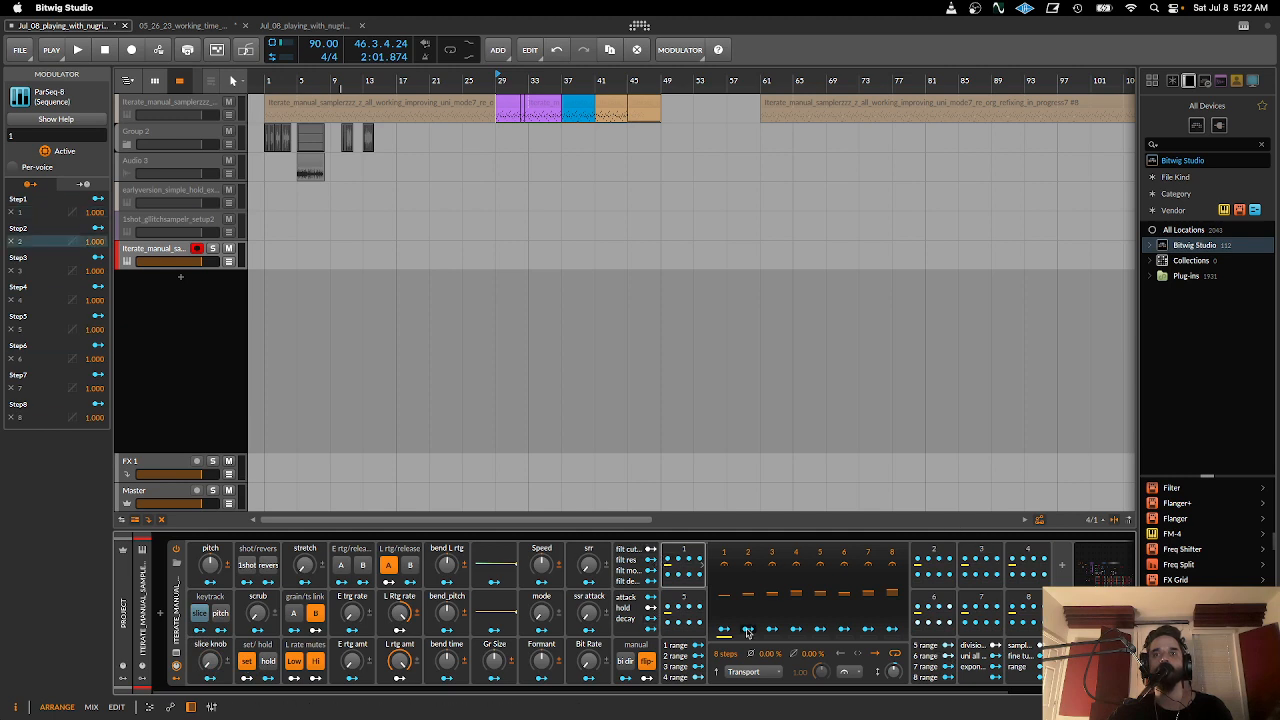
left_click(246, 662)
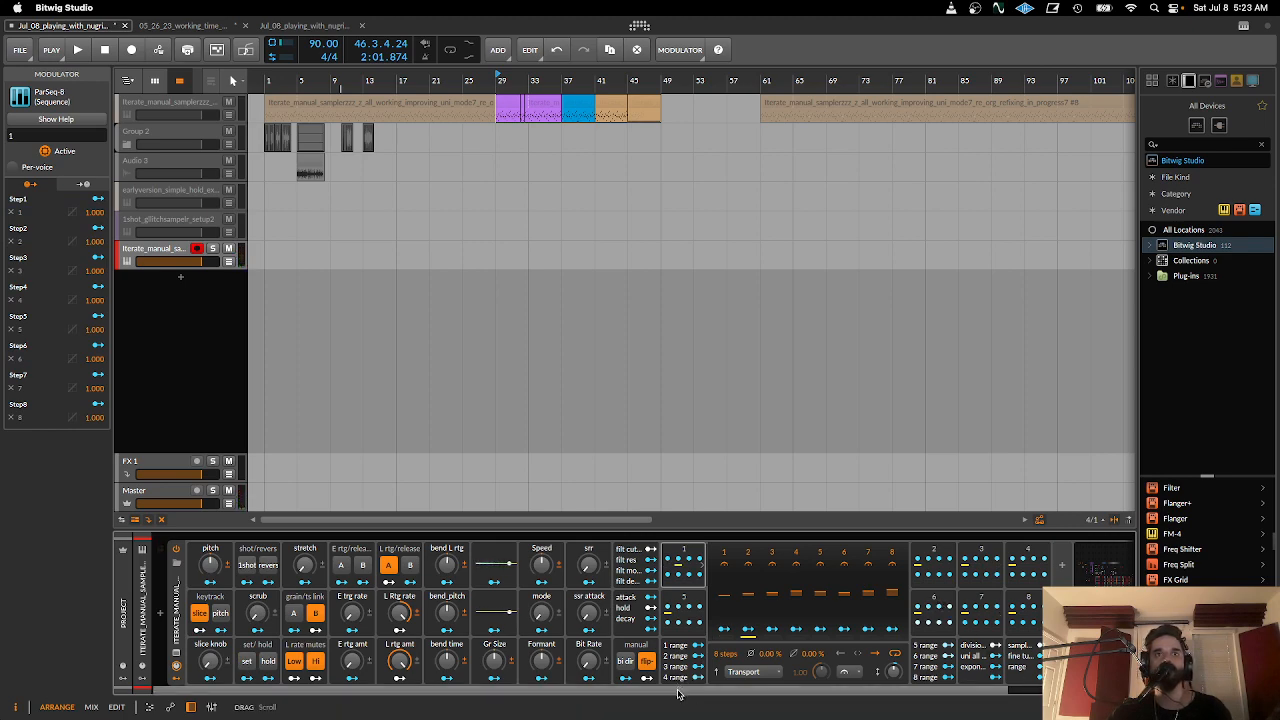
- Show the new sampler's ogbreaks-bounce-3 waveform in the expanded view, inspect its slices and turn on 1shot mode
left_click_drag(762, 691, 896, 707)
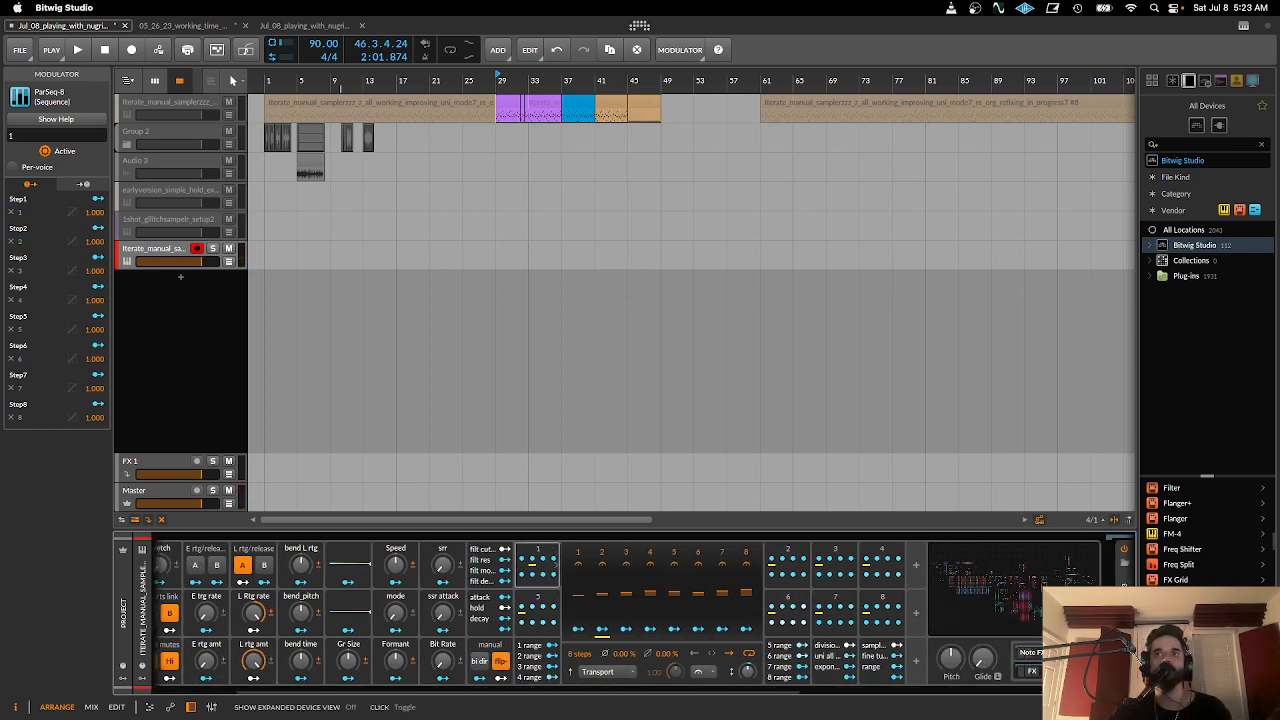
left_click(1124, 549)
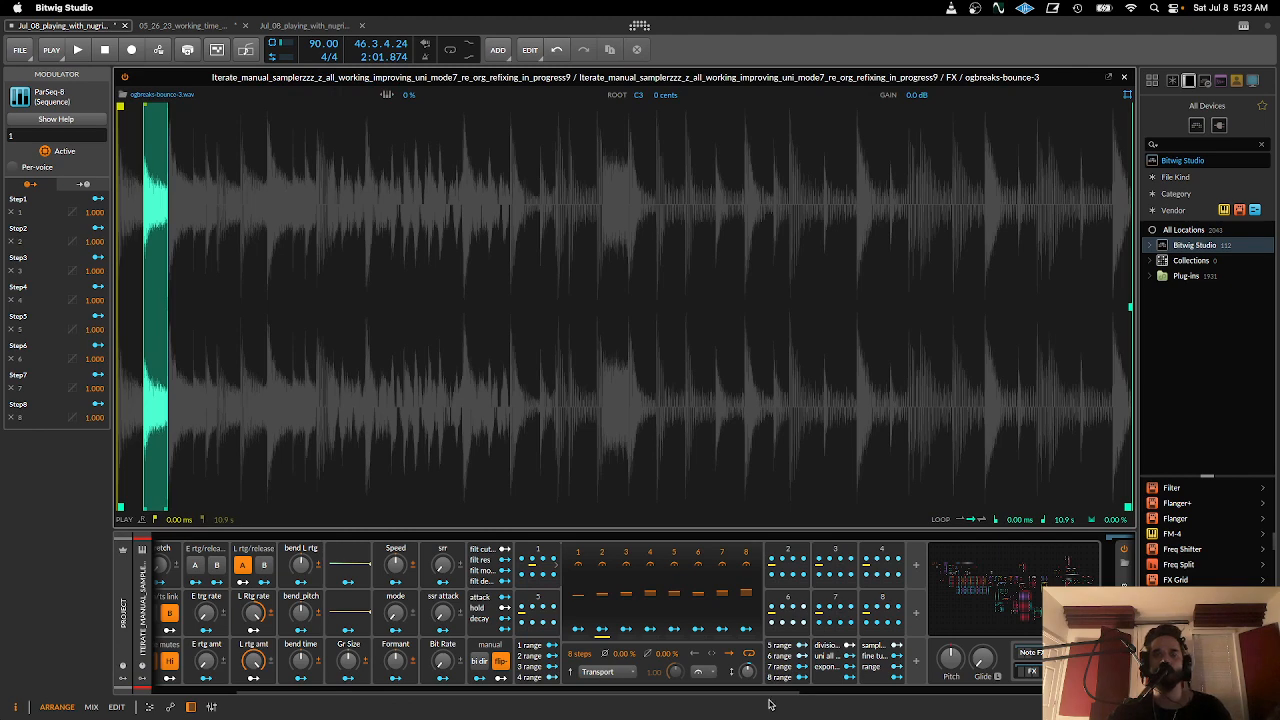
scroll(420, 607, "left", 3)
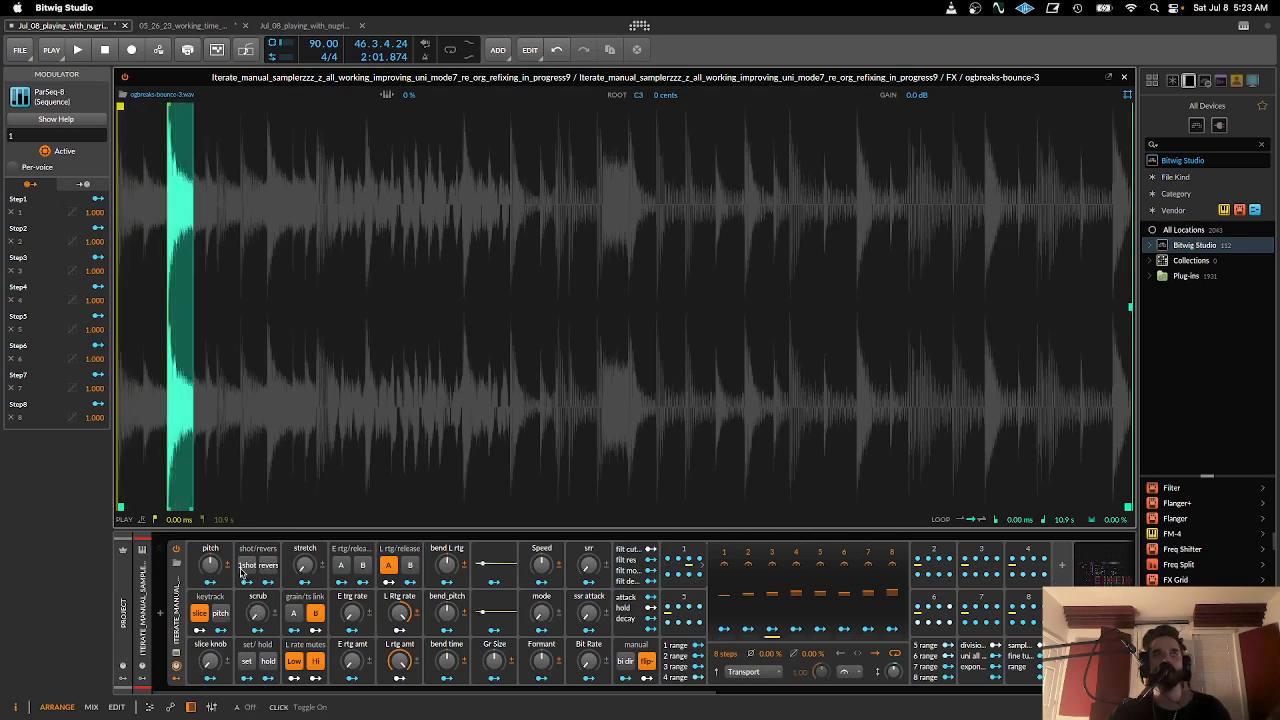
left_click_drag(188, 423, 264, 422)
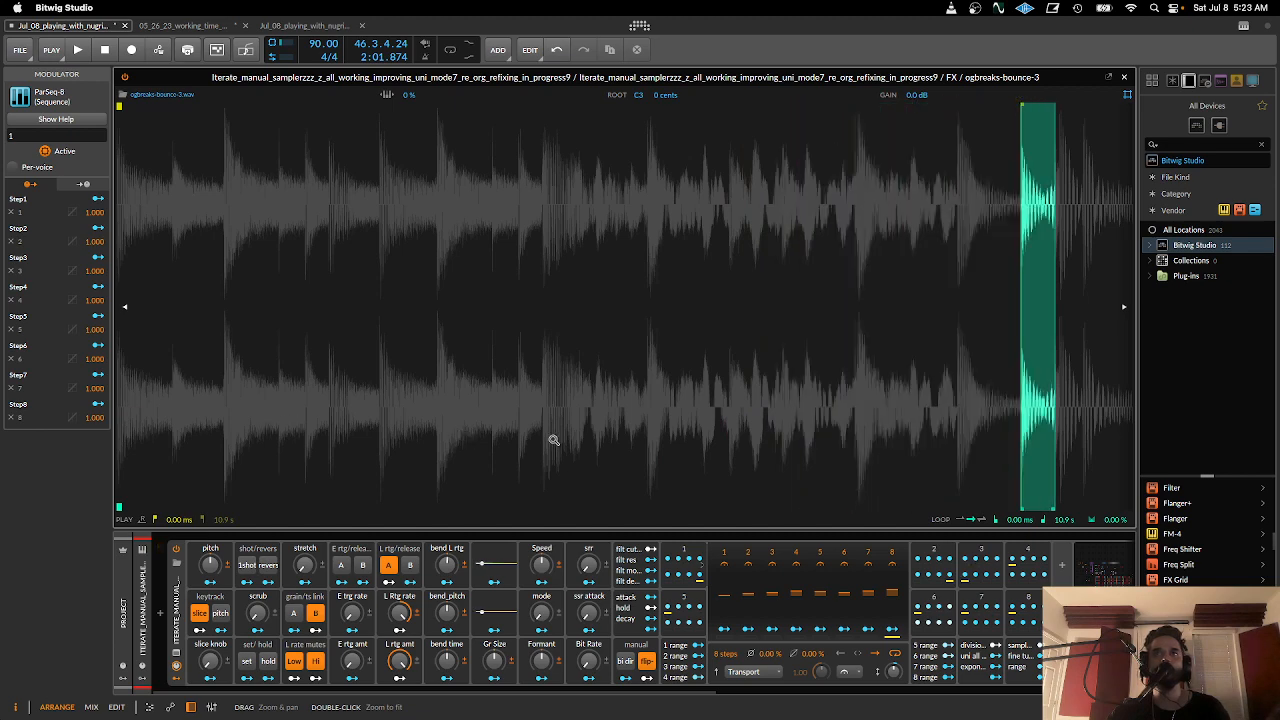
left_click_drag(892, 395, 523, 394)
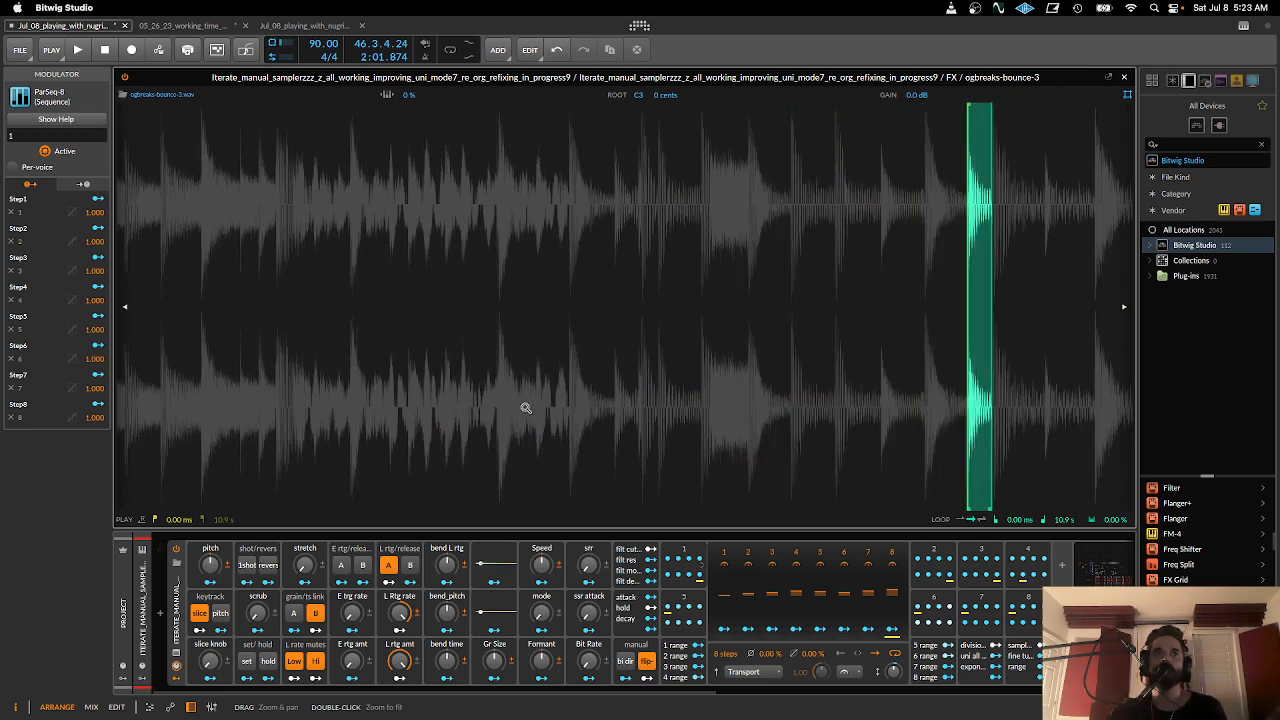
left_click(247, 566)
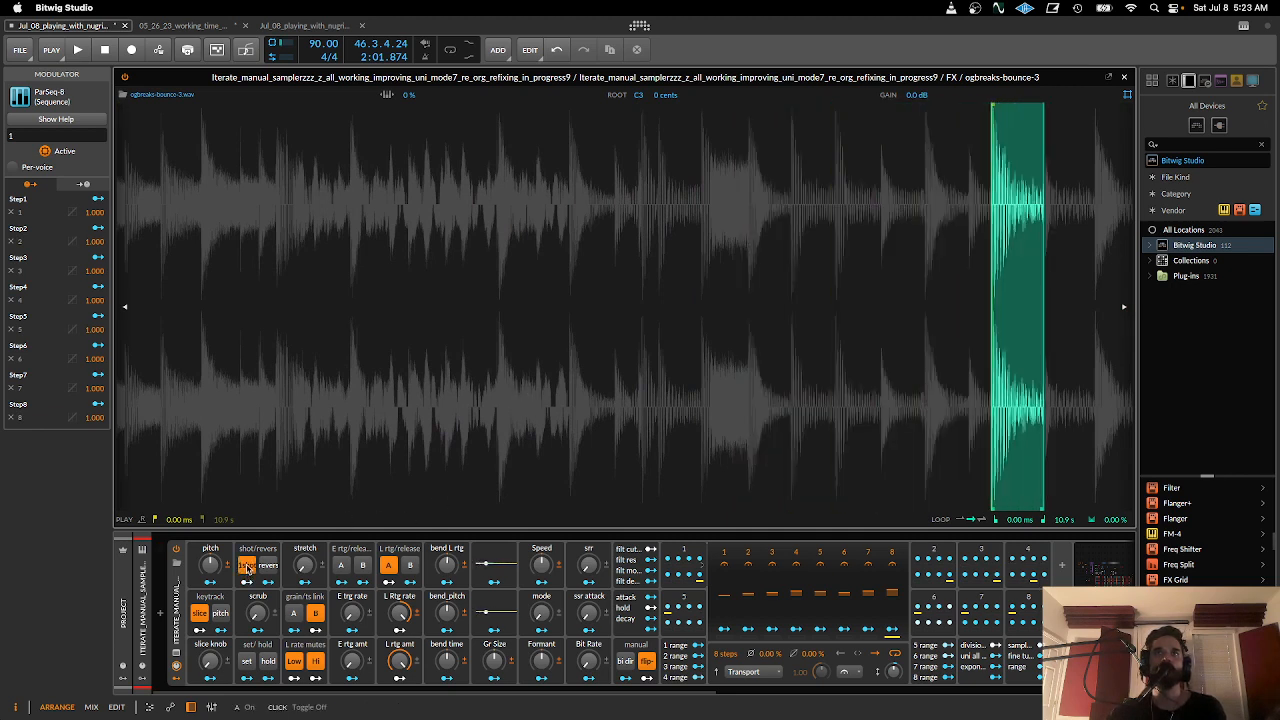
left_click_drag(941, 372, 706, 372)
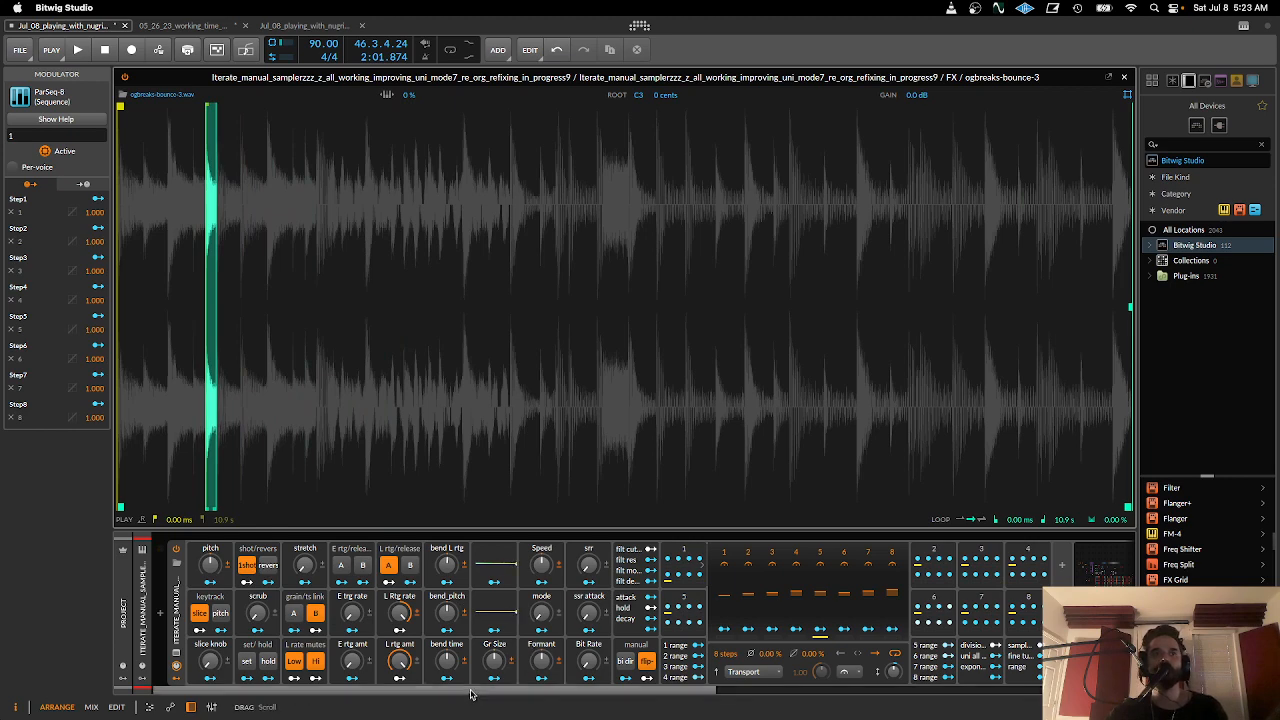
- Replace the expanded waveform with the MIDI_RETRIGS grid from the sampler's Note FX chain, showing its Sample Length section
left_click_drag(470, 693, 728, 691)
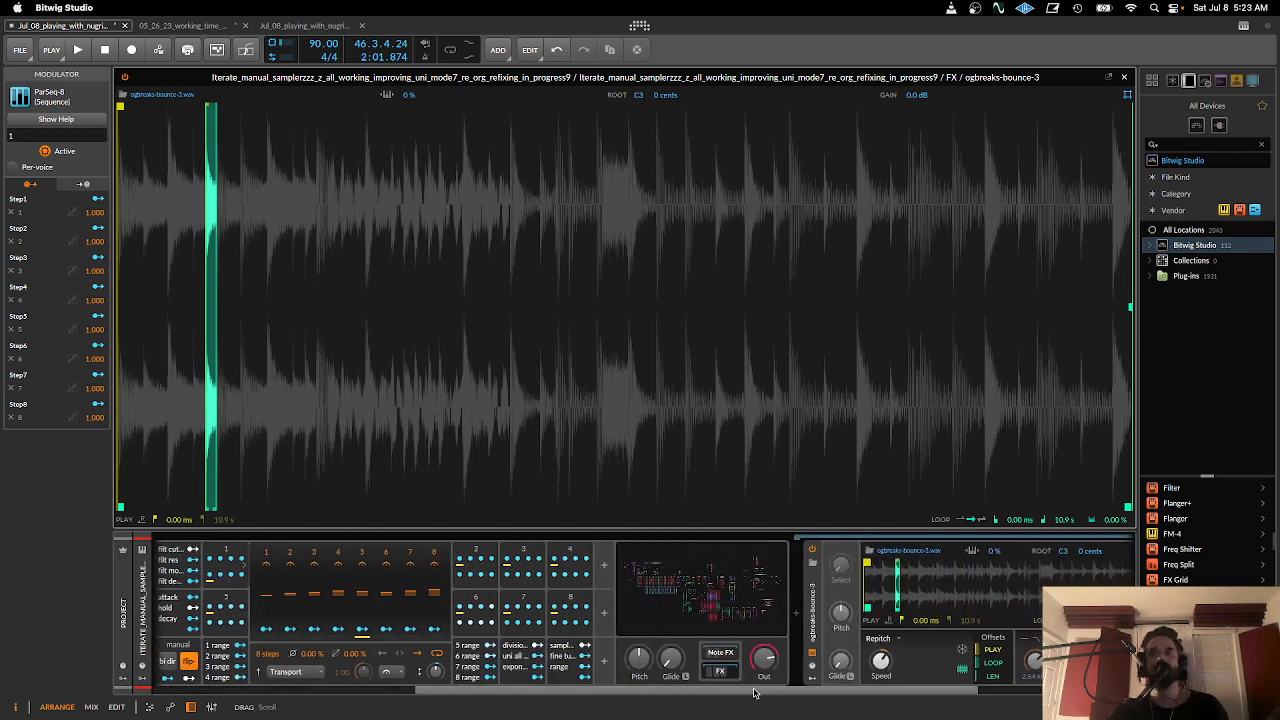
left_click_drag(753, 696, 980, 700)
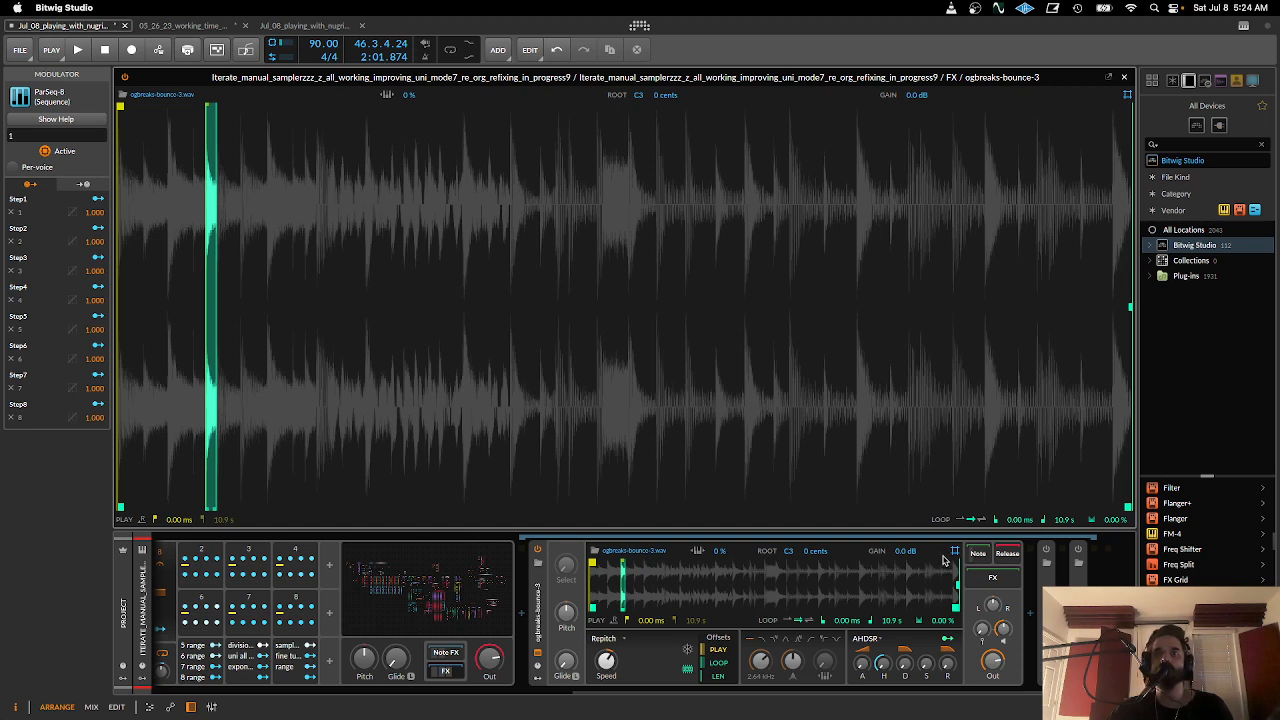
left_click_drag(691, 694, 597, 695)
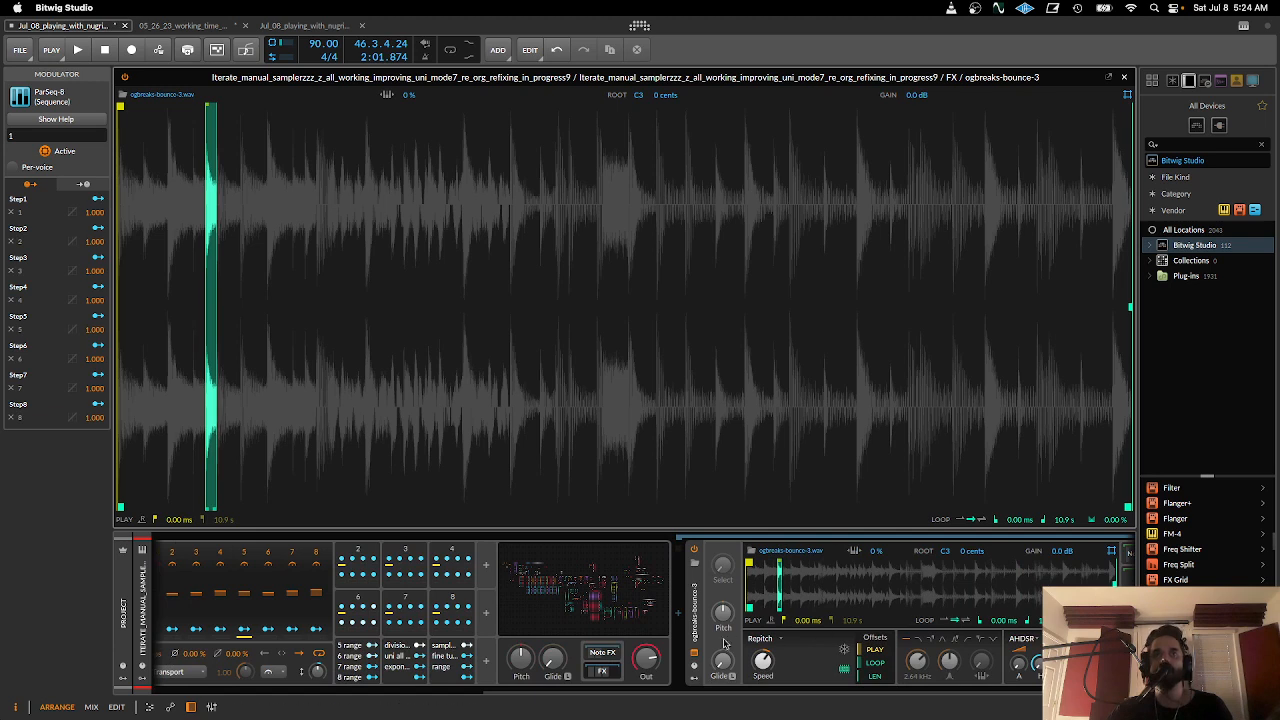
left_click(600, 655)
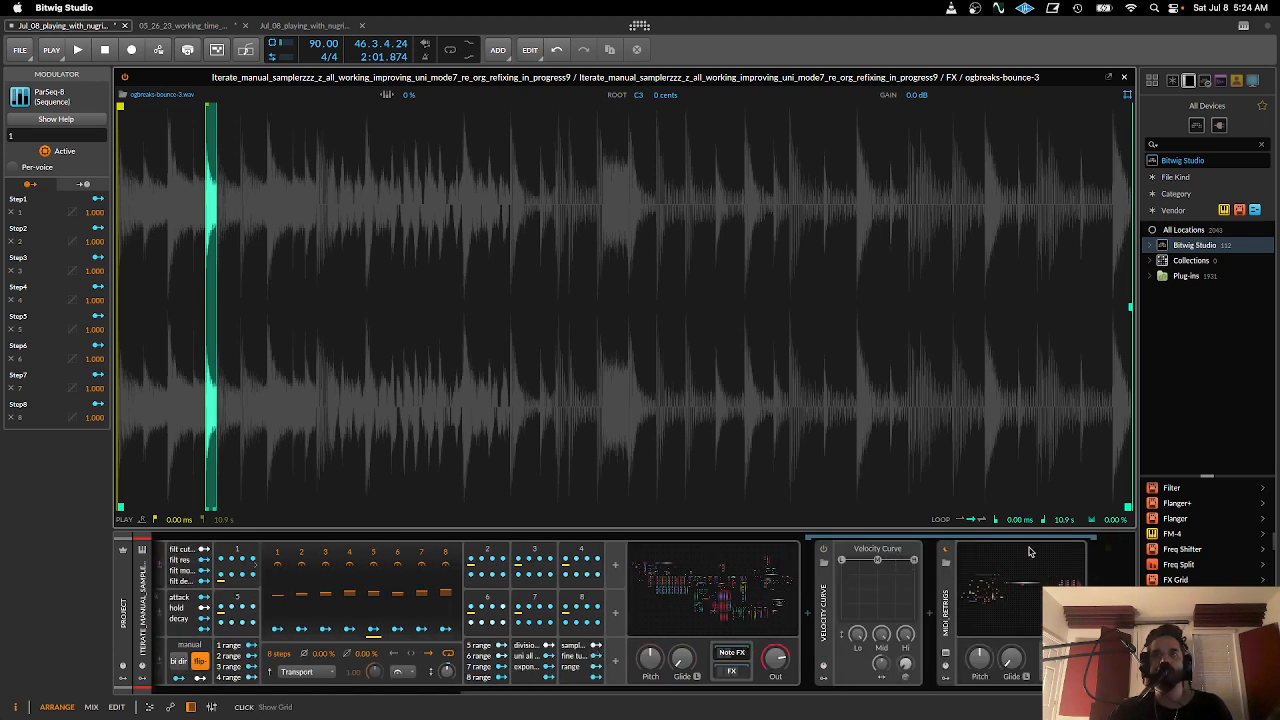
left_click(1124, 77)
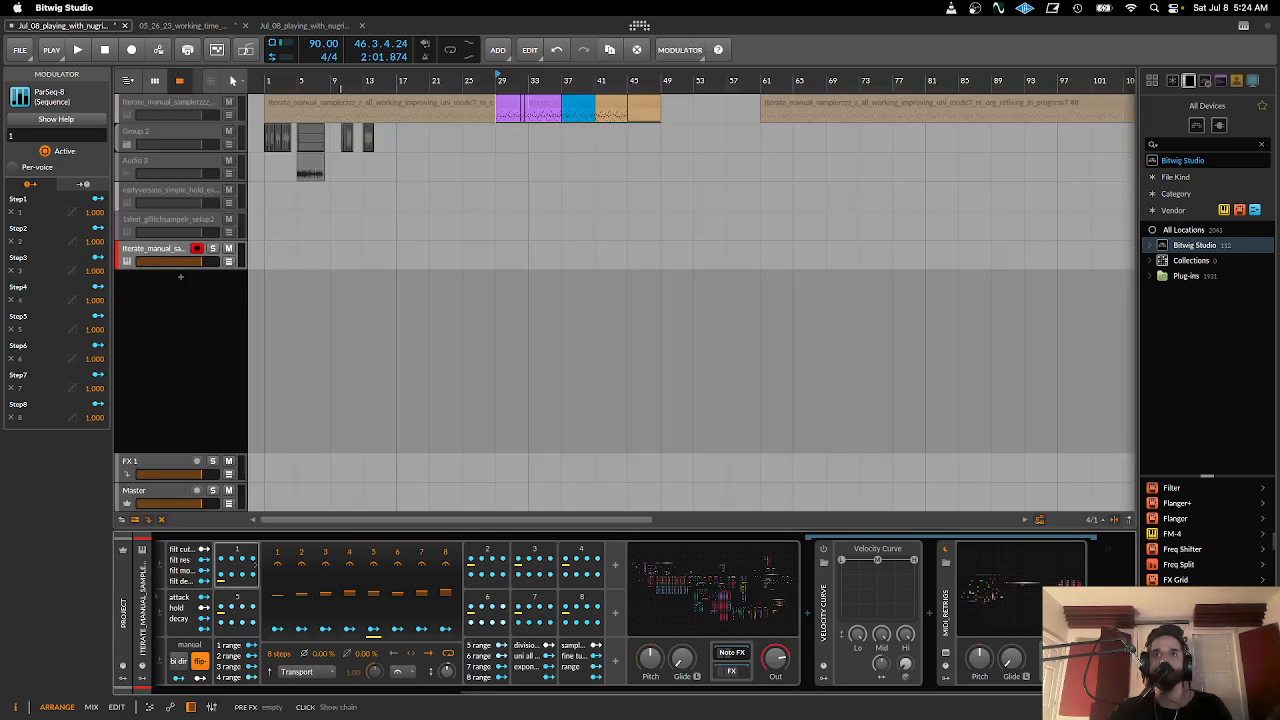
left_click(1005, 590)
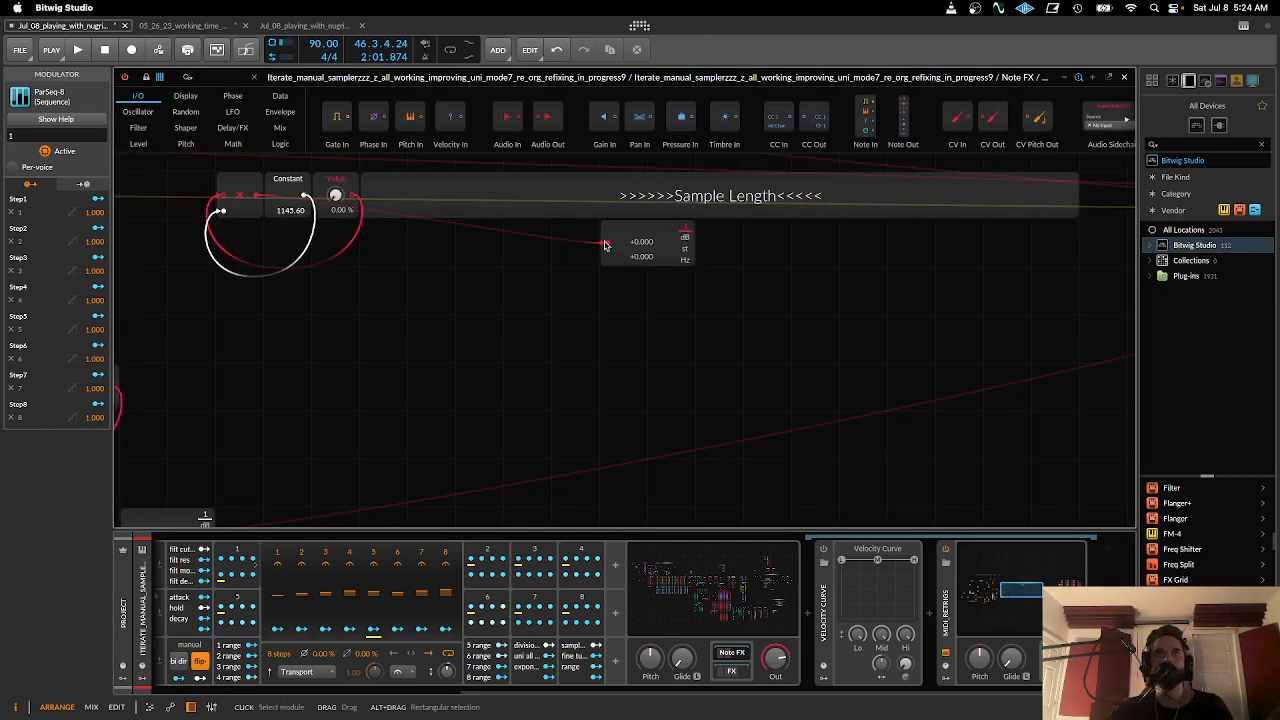
- Turn on the sampler's set mode and expand the Macro-4 modulator with the sample length, fine tune and range knobs
scroll(172, 697, "left", 5)
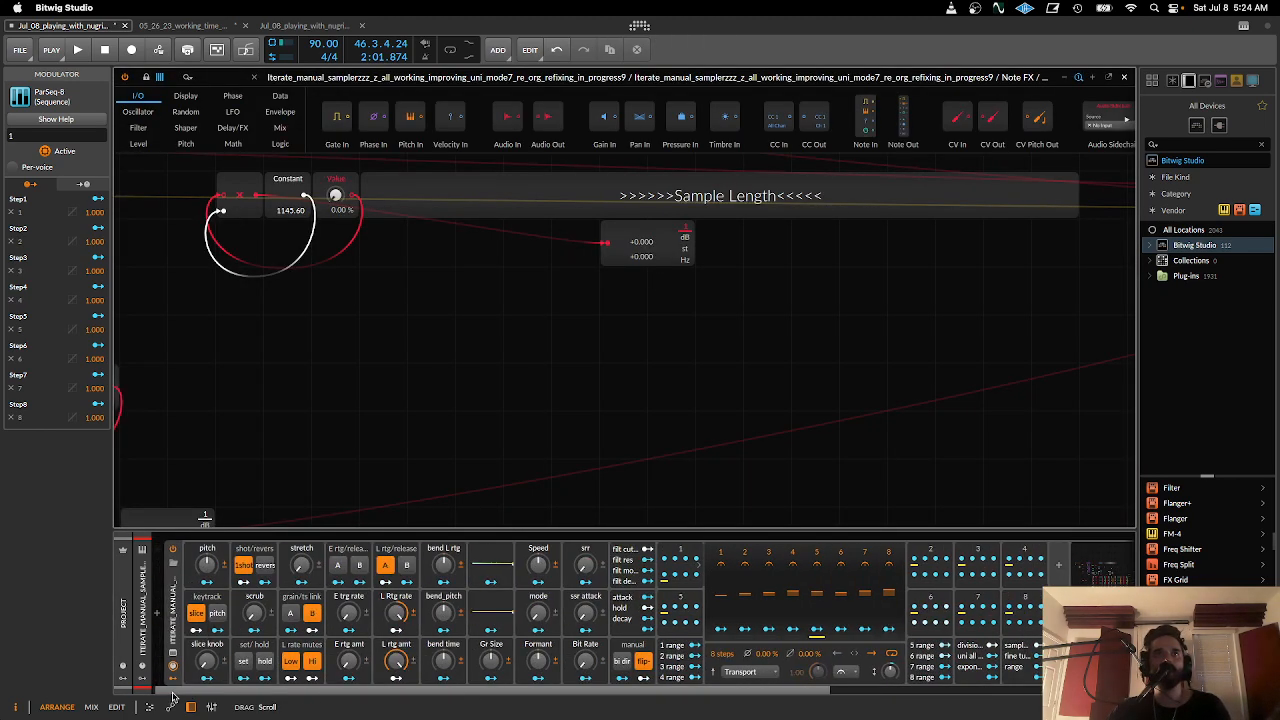
left_click(243, 664)
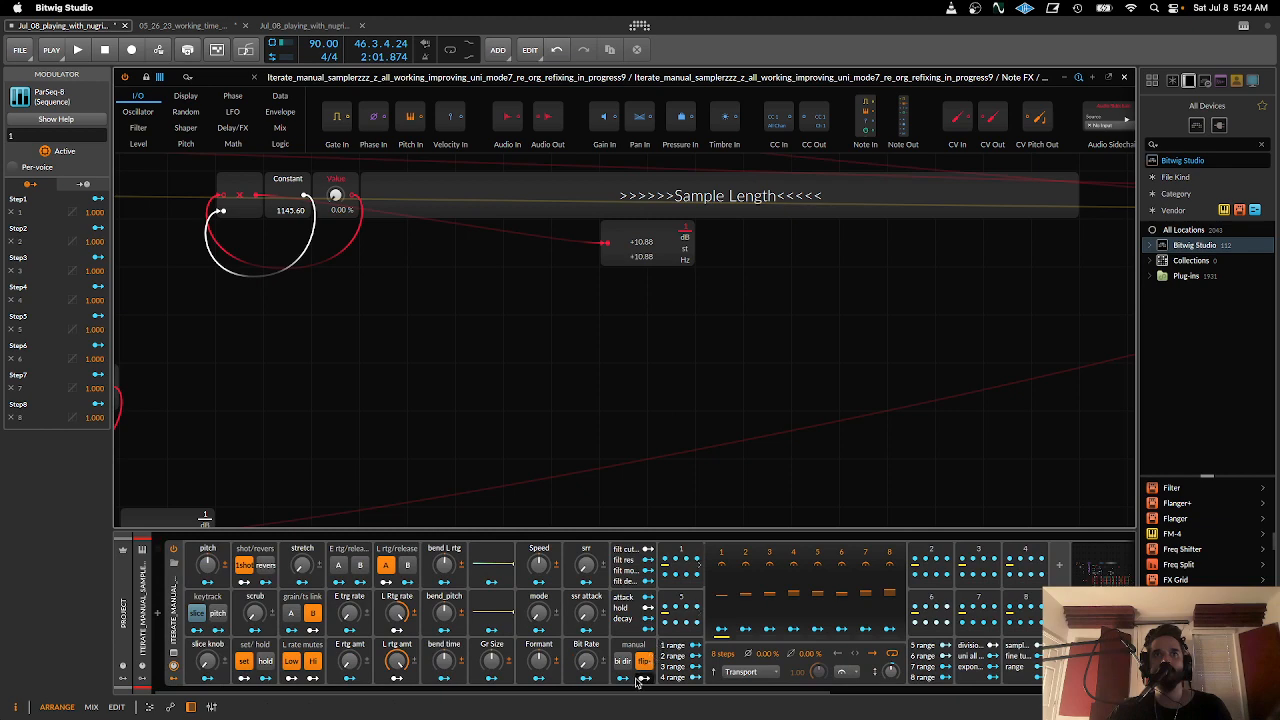
left_click_drag(629, 692, 931, 697)
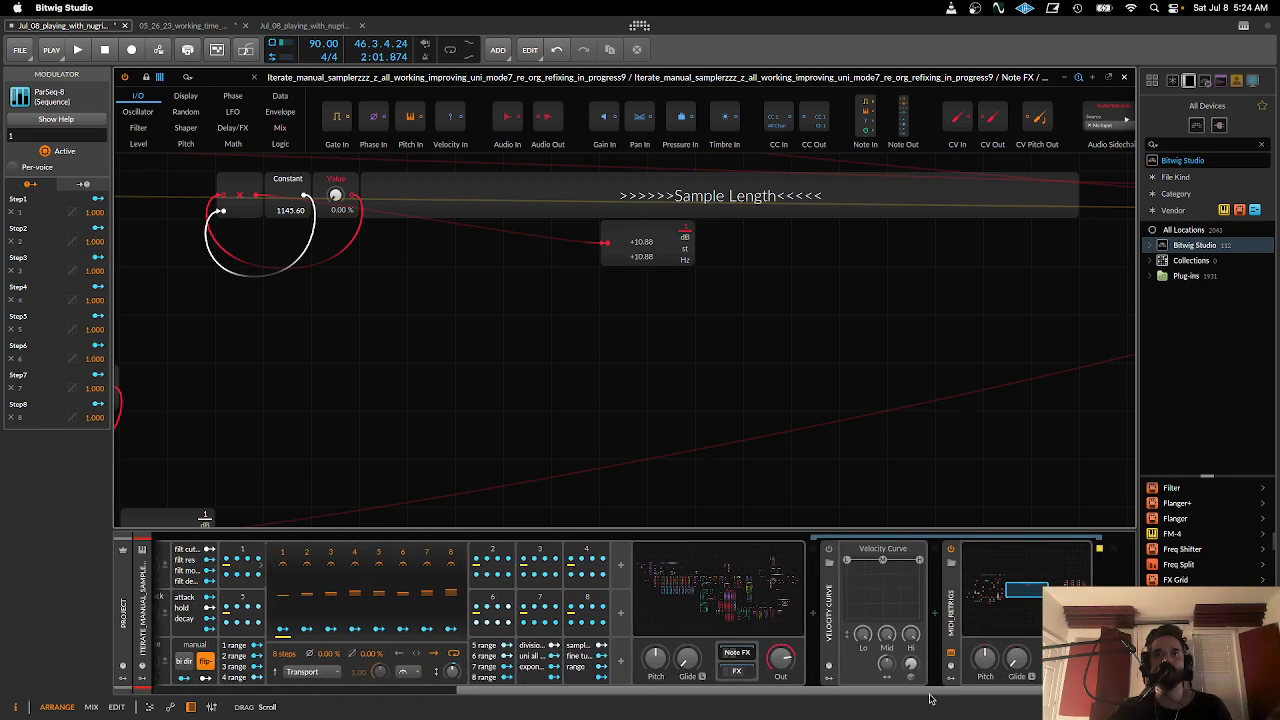
scroll(732, 660, "left", 5)
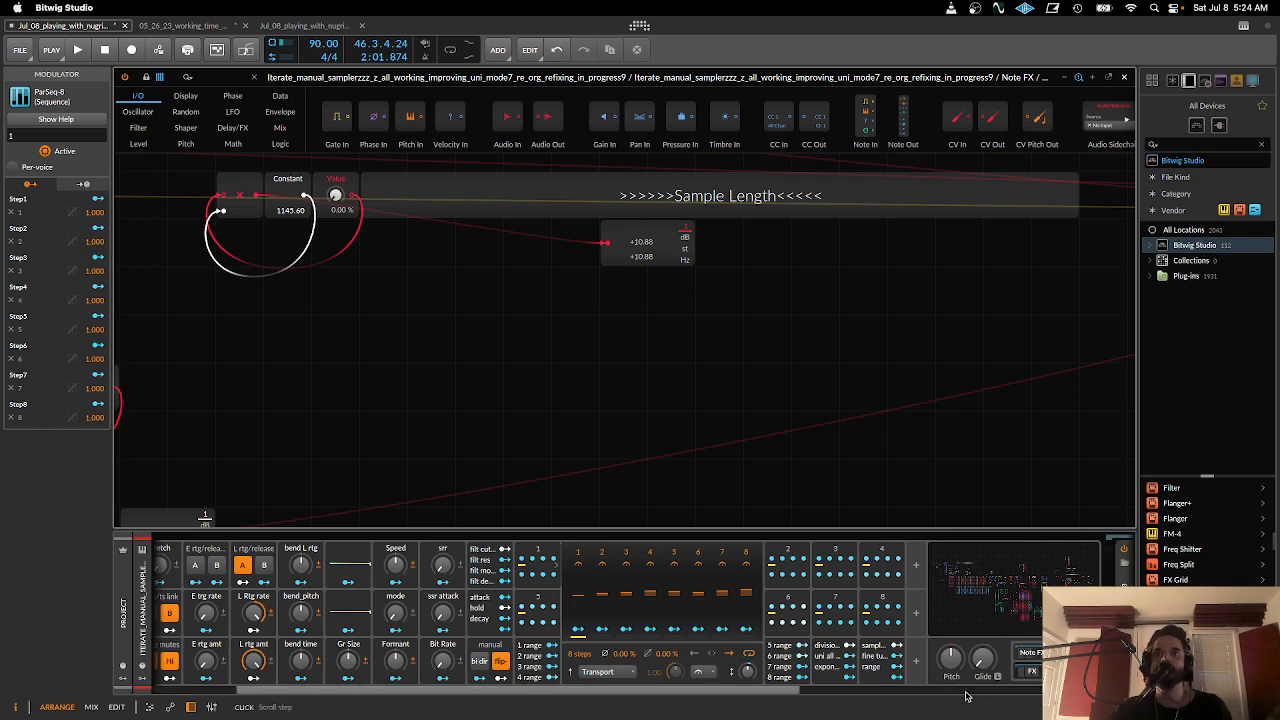
left_click_drag(763, 693, 1070, 693)
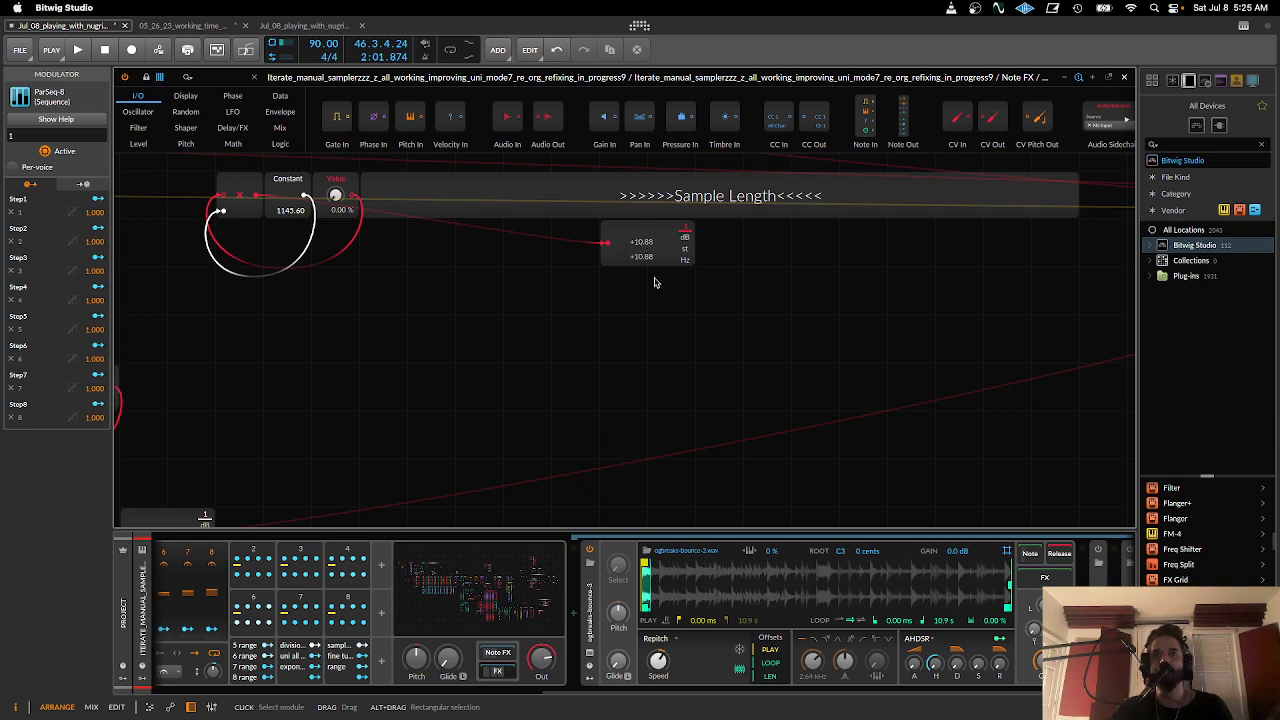
left_click_drag(703, 693, 538, 695)
left_click(636, 657)
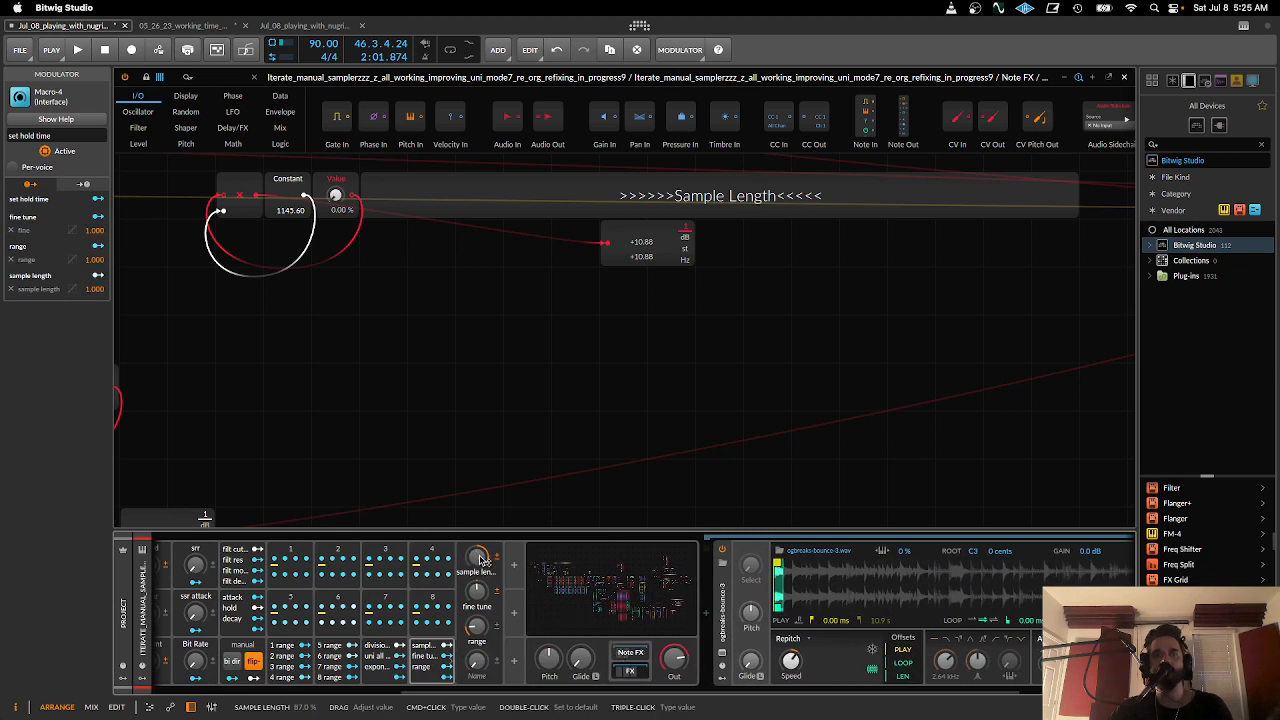
- Adjust the sample length, fine tune and range macros to reach a sample length of 10.88, and turn off set mode
mouse_move(479, 558)
left_mouse_down()
mouse_move(479, 630)
mouse_move(477, 580)
left_mouse_up()
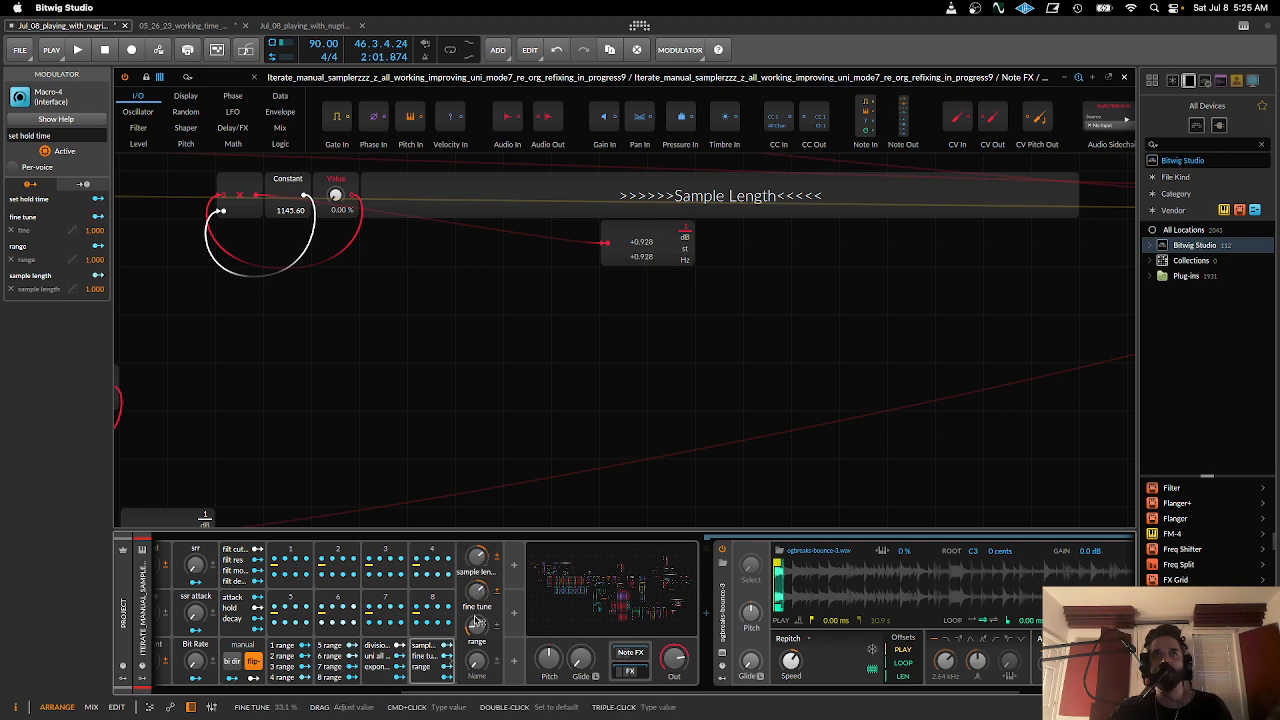
left_click_drag(477, 625, 480, 563)
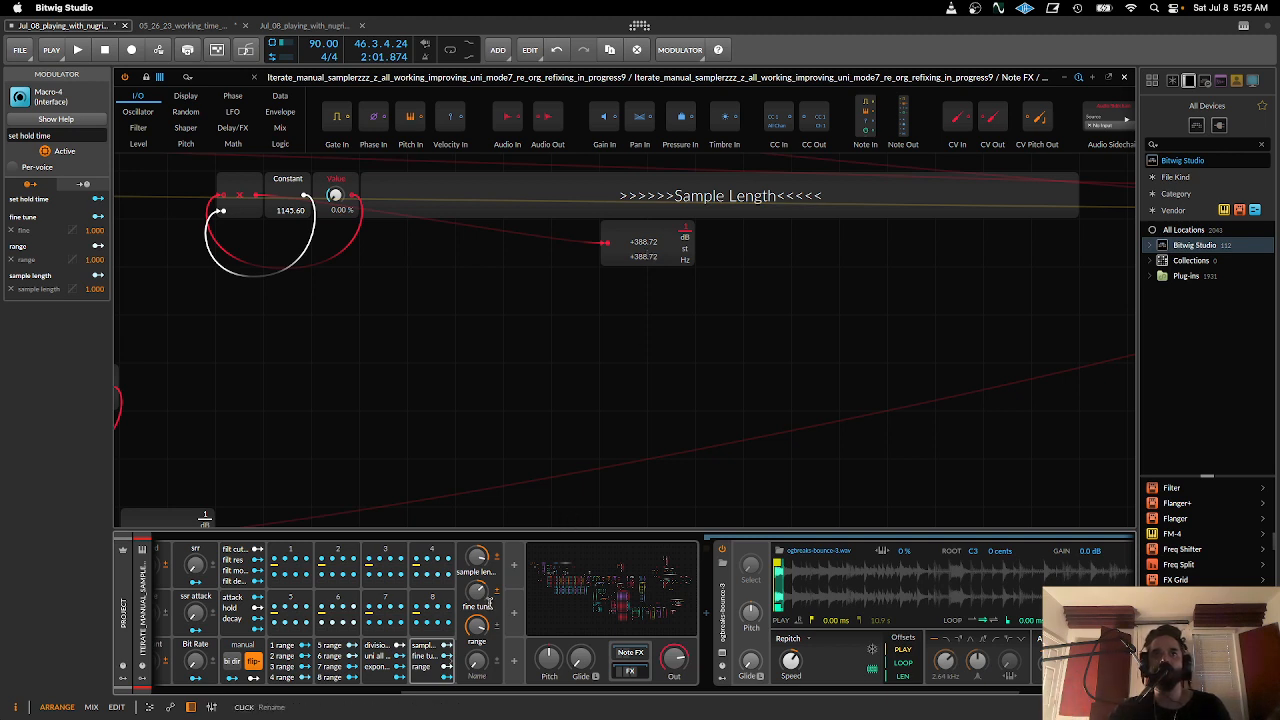
left_click_drag(476, 557, 476, 605)
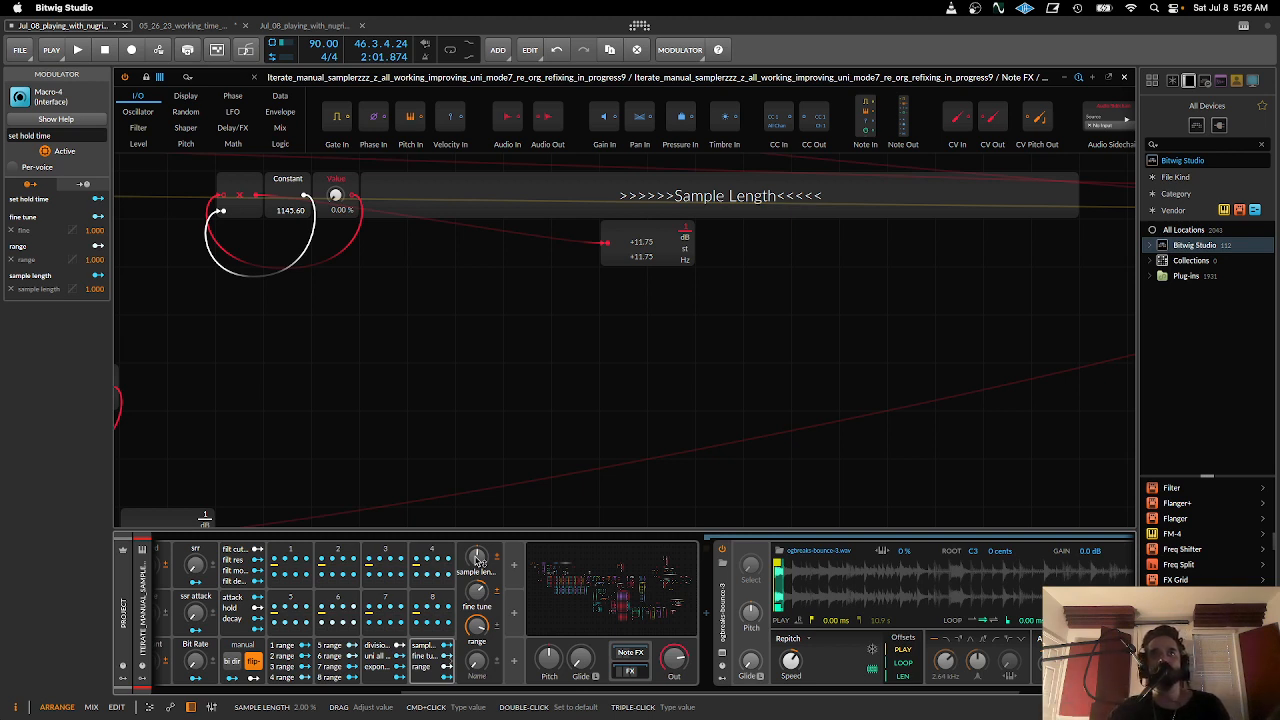
left_click_drag(477, 625, 477, 650)
left_click_drag(481, 556, 481, 507)
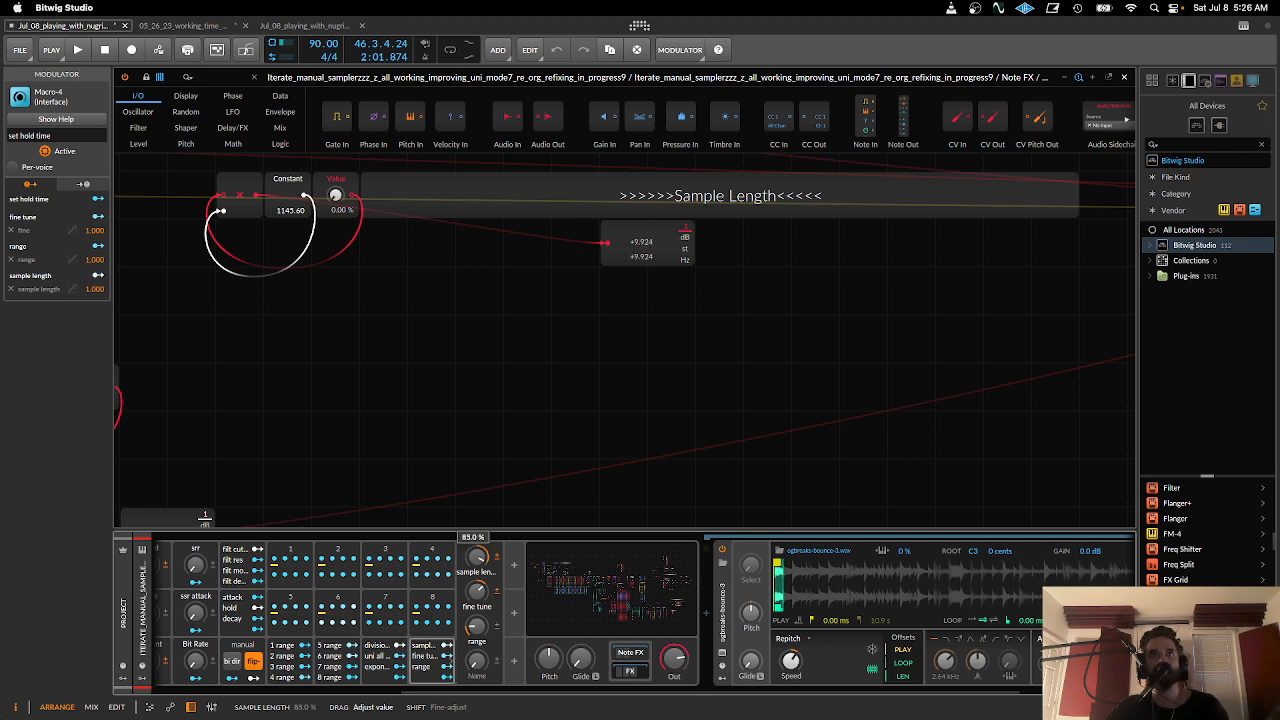
left_click_drag(477, 557, 477, 588)
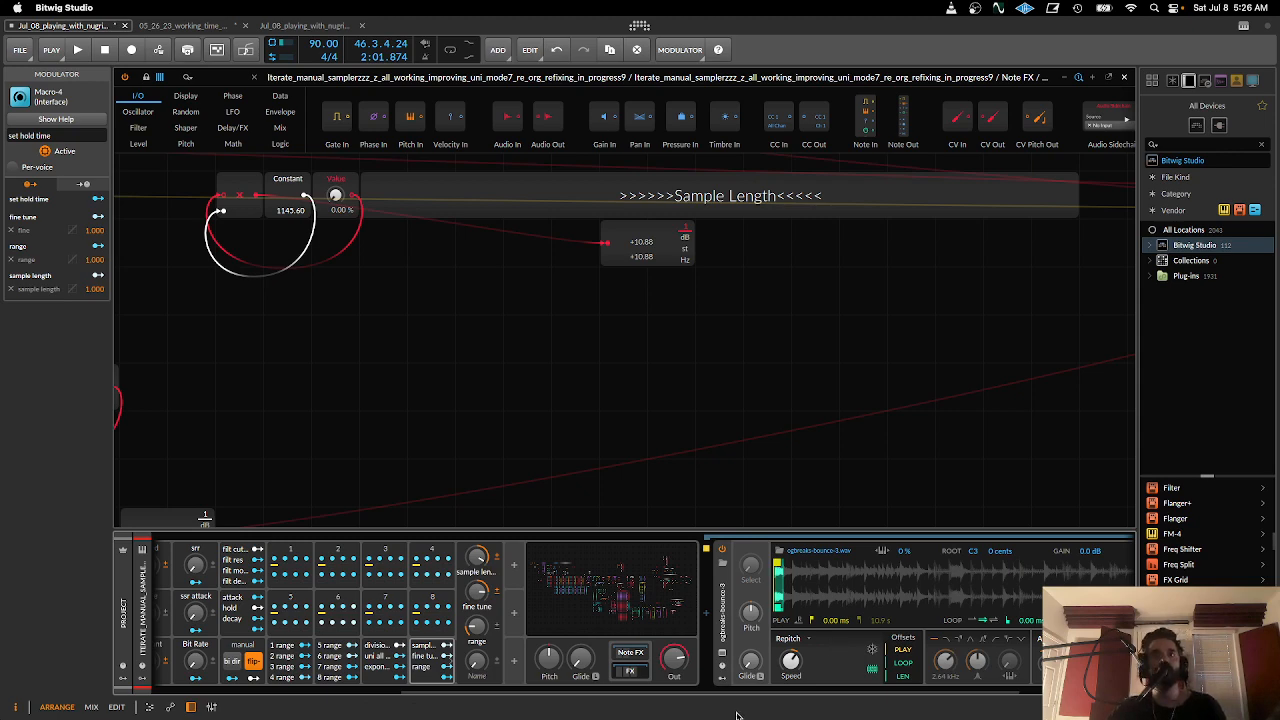
scroll(700, 650, "left", 10)
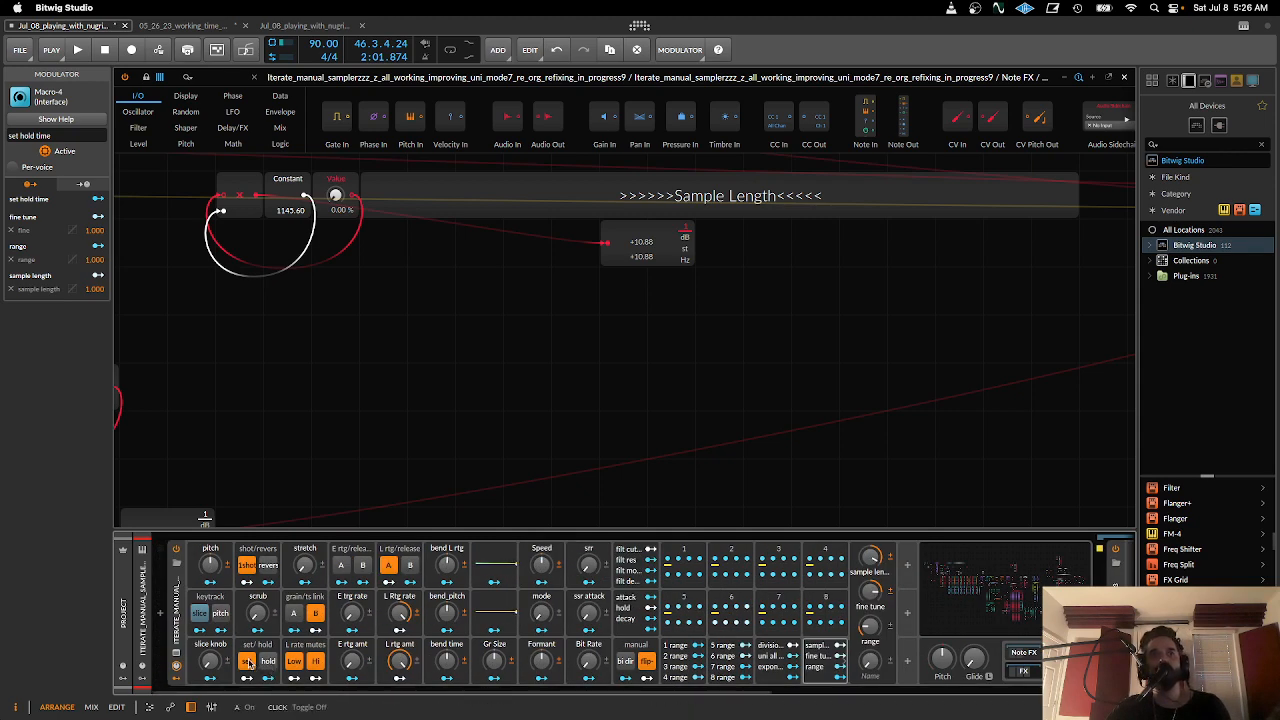
left_click(248, 661)
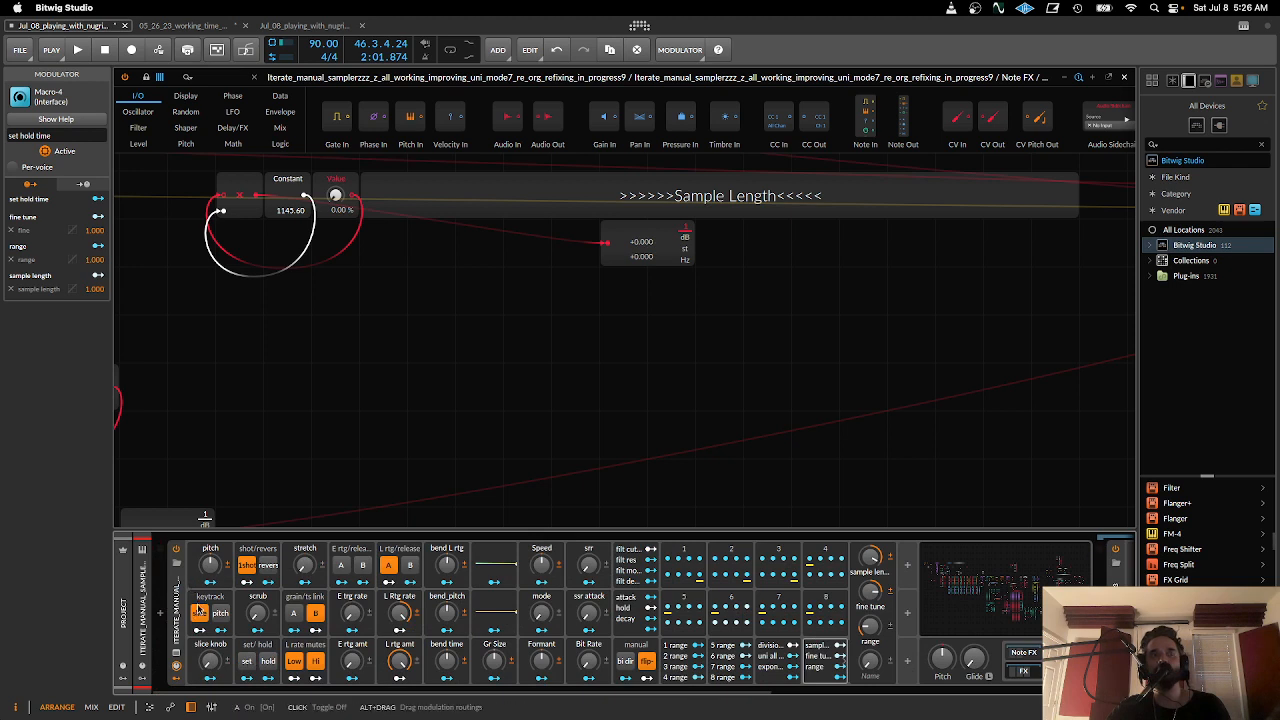
- Turn slice keytracking off, try the slice knob and reset it to its default, and turn slice keytracking back on
left_click(200, 614)
left_click(200, 616)
left_click(200, 616)
left_click_drag(209, 661, 209, 625)
double_click(209, 661)
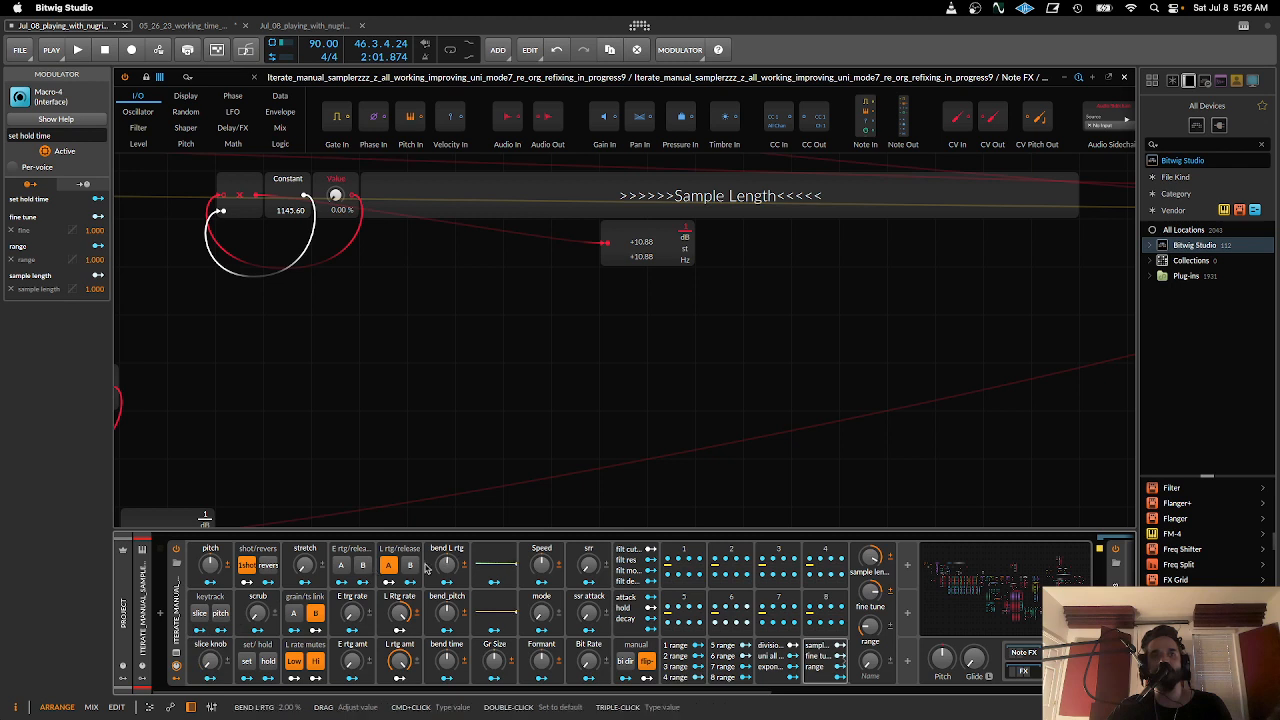
left_click(198, 617)
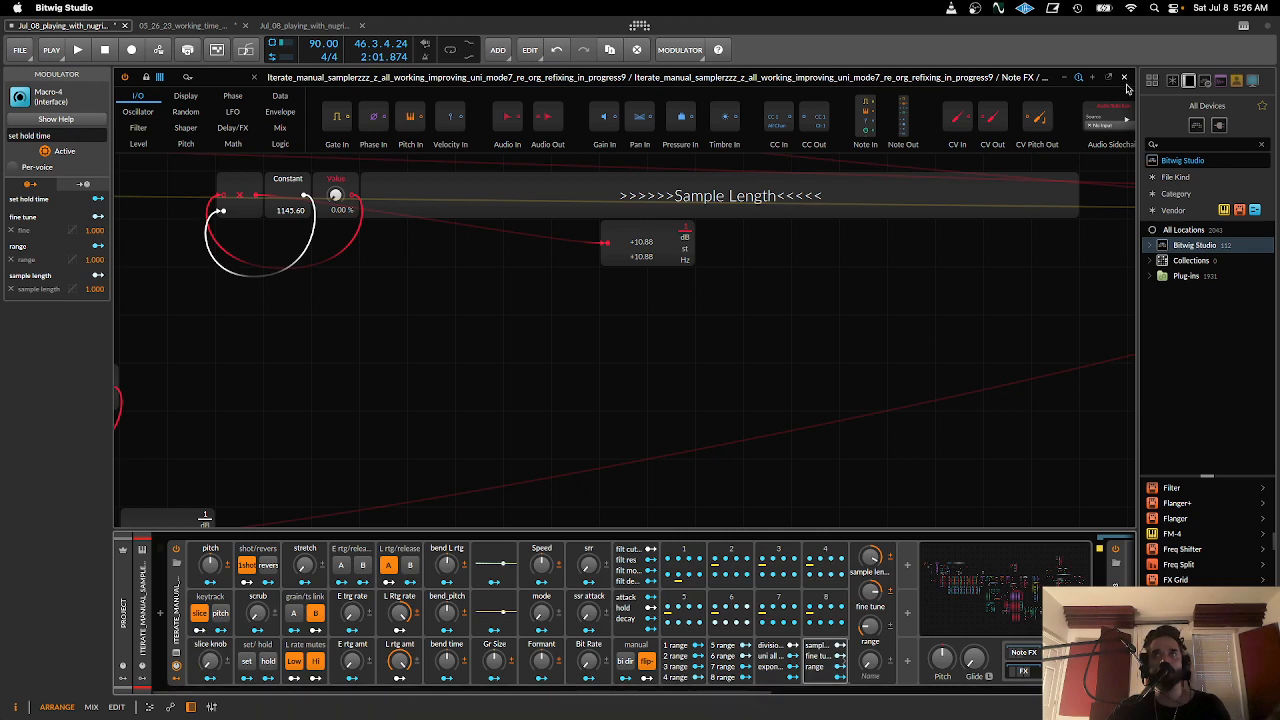
- Replace the expanded Note FX grid with the ogbreaks-bounce-3 waveform from the sampler's FX chain
left_click(1124, 77)
scroll(735, 690, "right", 5)
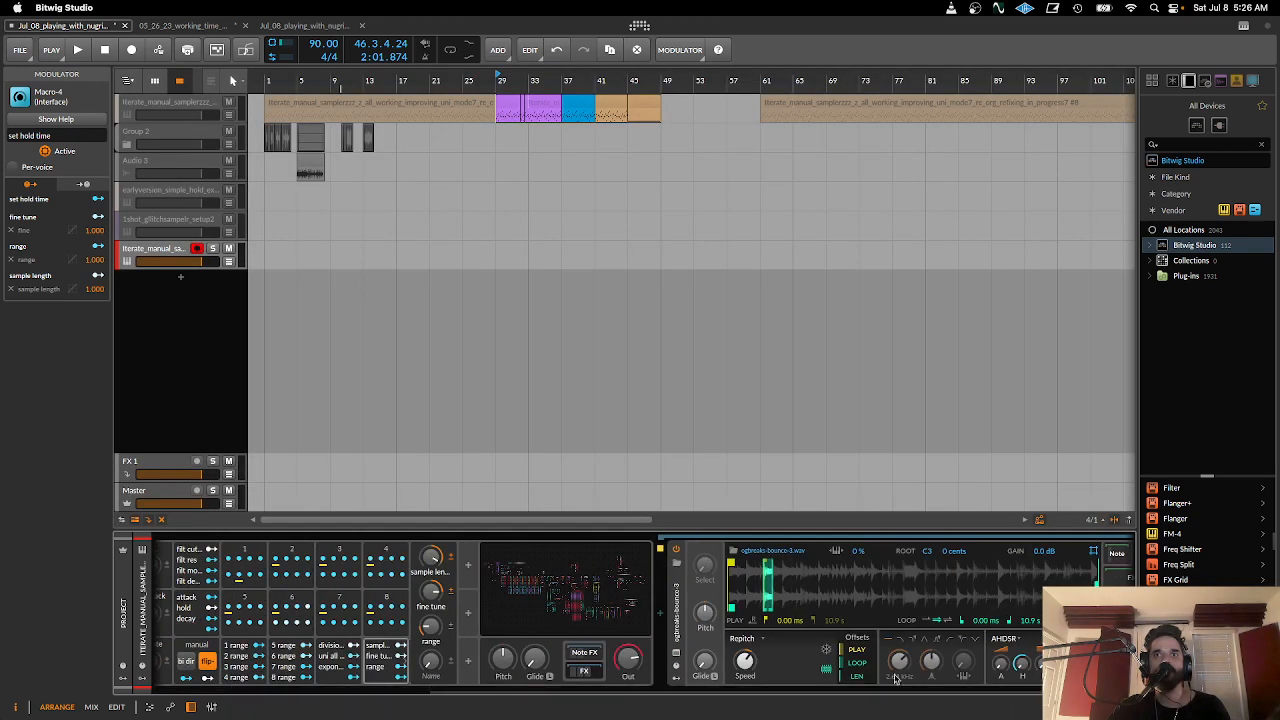
left_click(676, 656)
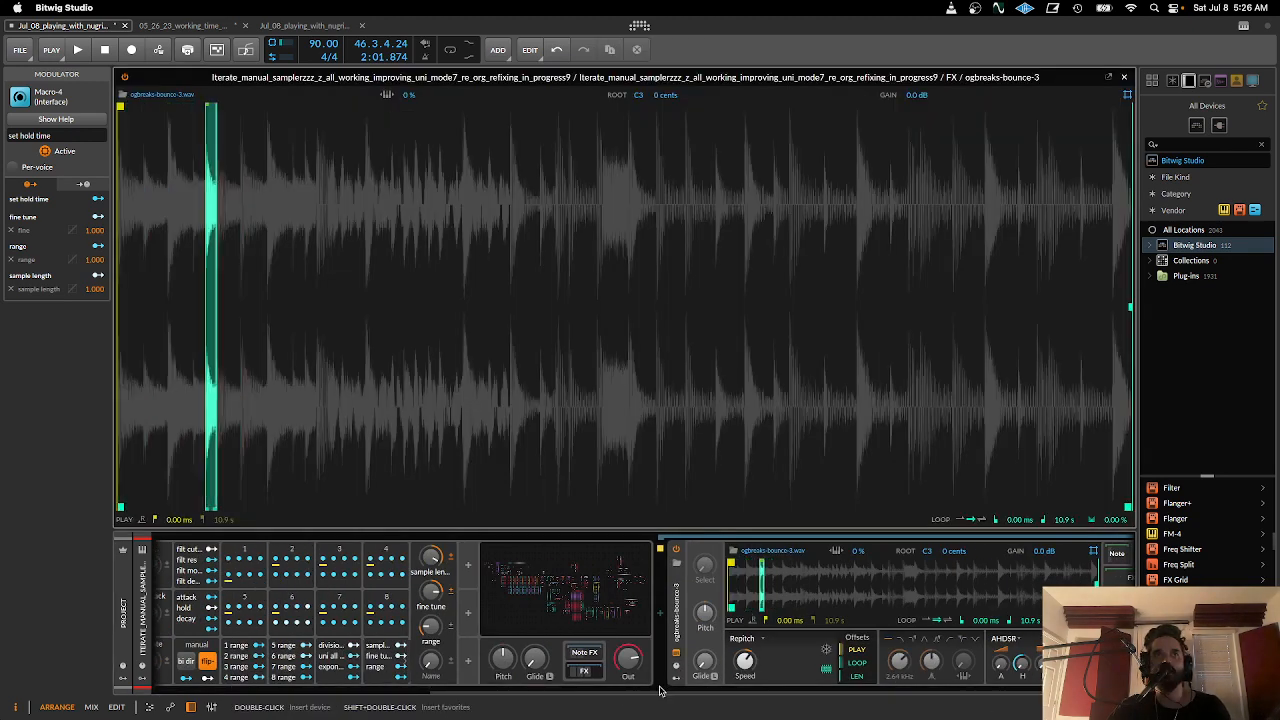
scroll(360, 690, "left", 5)
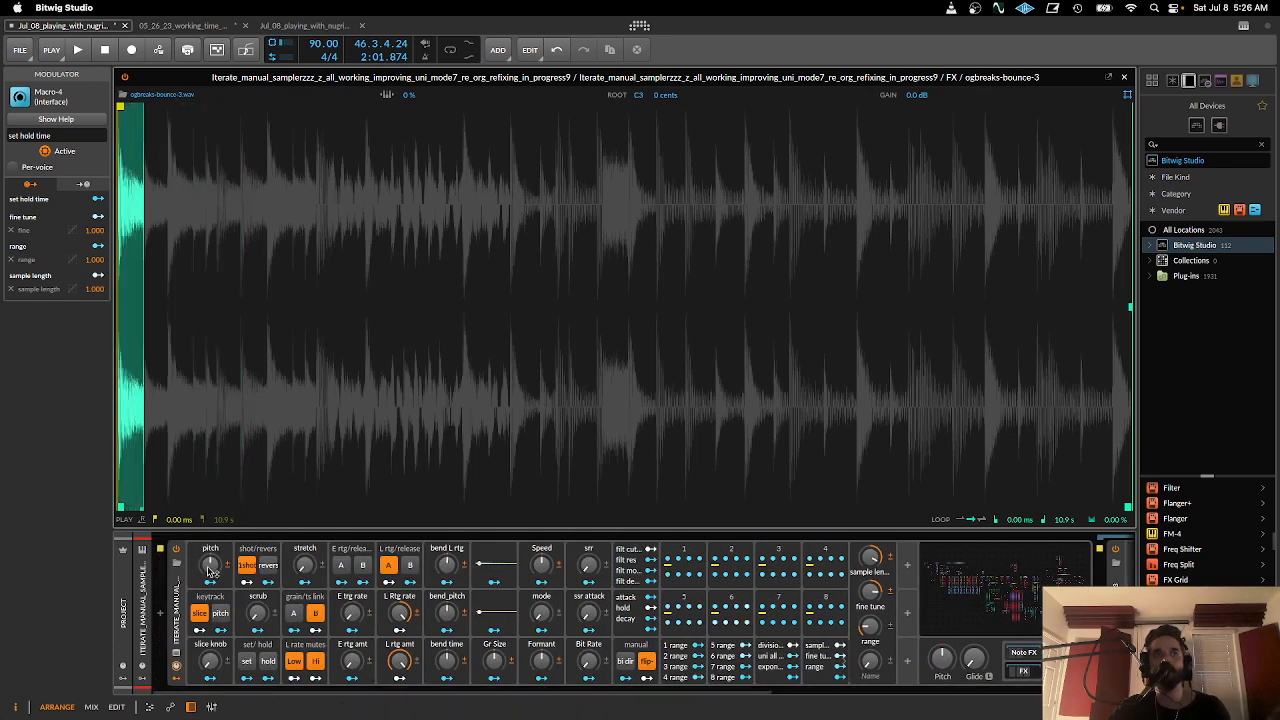
- Try out the pitch, Speed and mode macros on the playing slices, raising Speed to about 19%
mouse_move(209, 565)
left_mouse_down()
mouse_move(209, 640)
mouse_move(209, 565)
left_mouse_up()
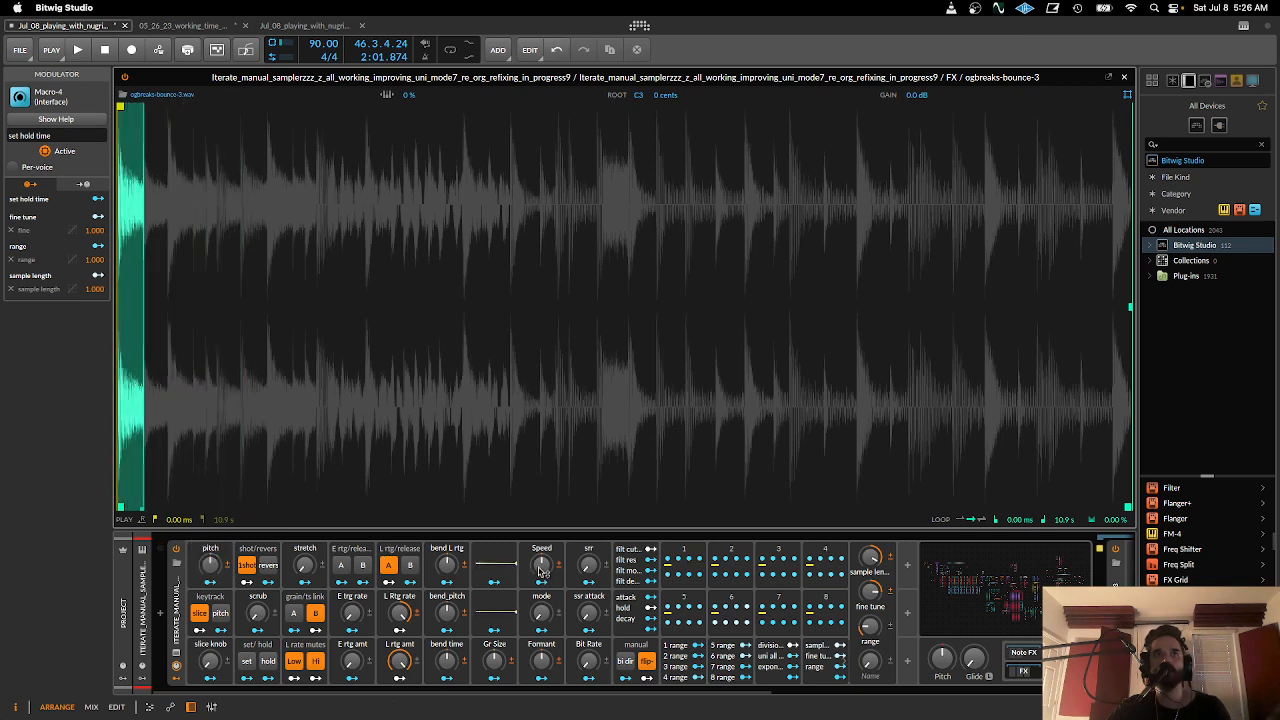
left_click_drag(541, 568, 541, 610)
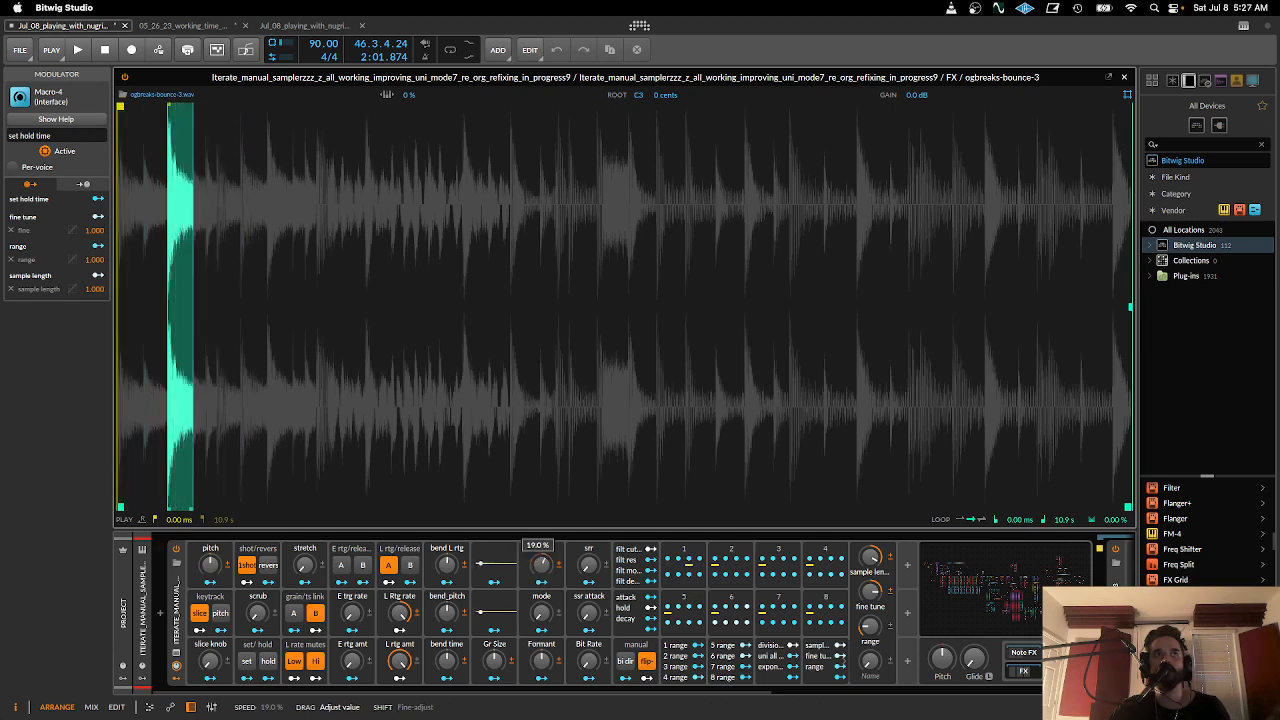
left_click_drag(541, 610, 541, 610)
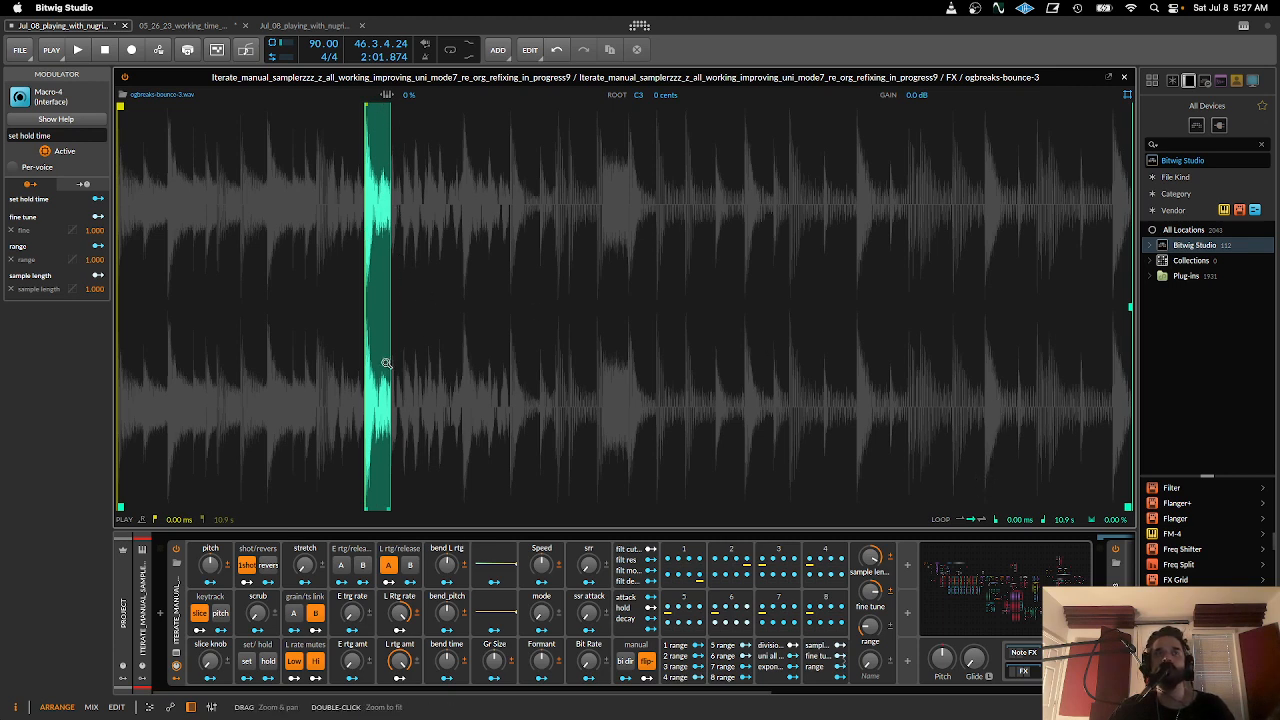
- Zoom in on the first part of the waveform and expand the ParSeq-8 modulator 1 to show its eight steps
left_click_drag(379, 363, 500, 362)
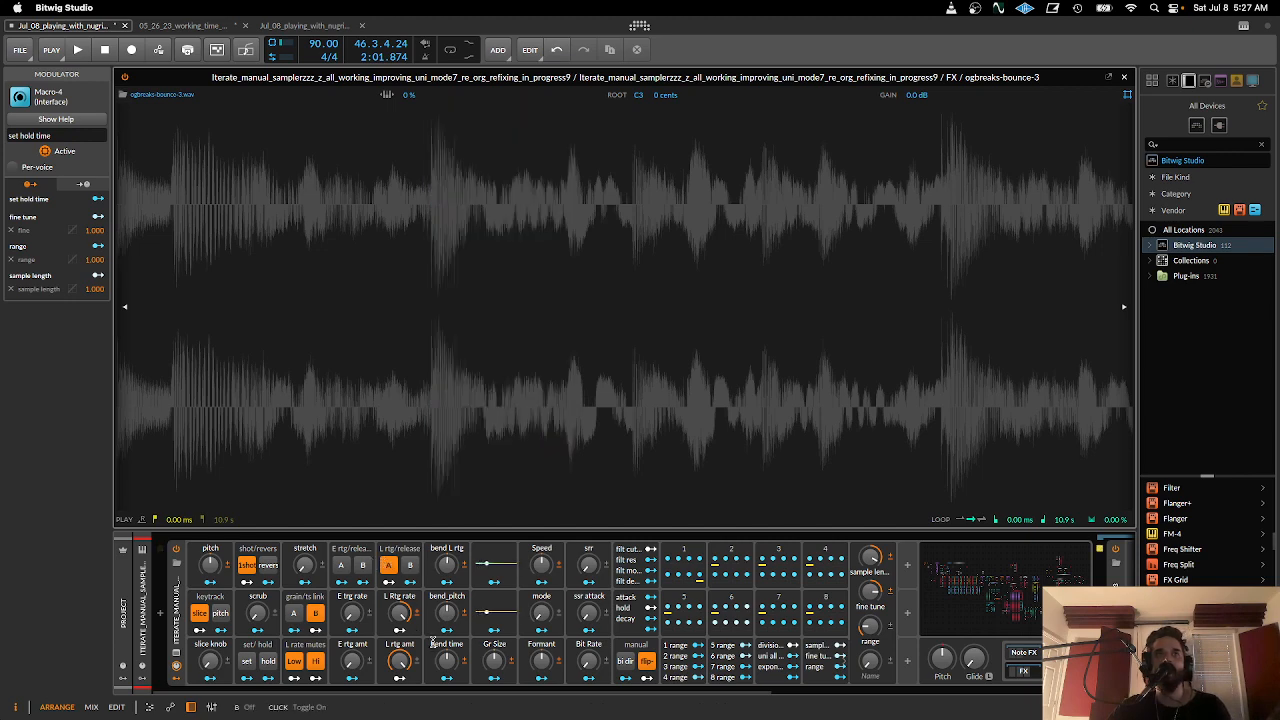
left_click_drag(428, 692, 435, 692)
left_click_drag(592, 430, 649, 290)
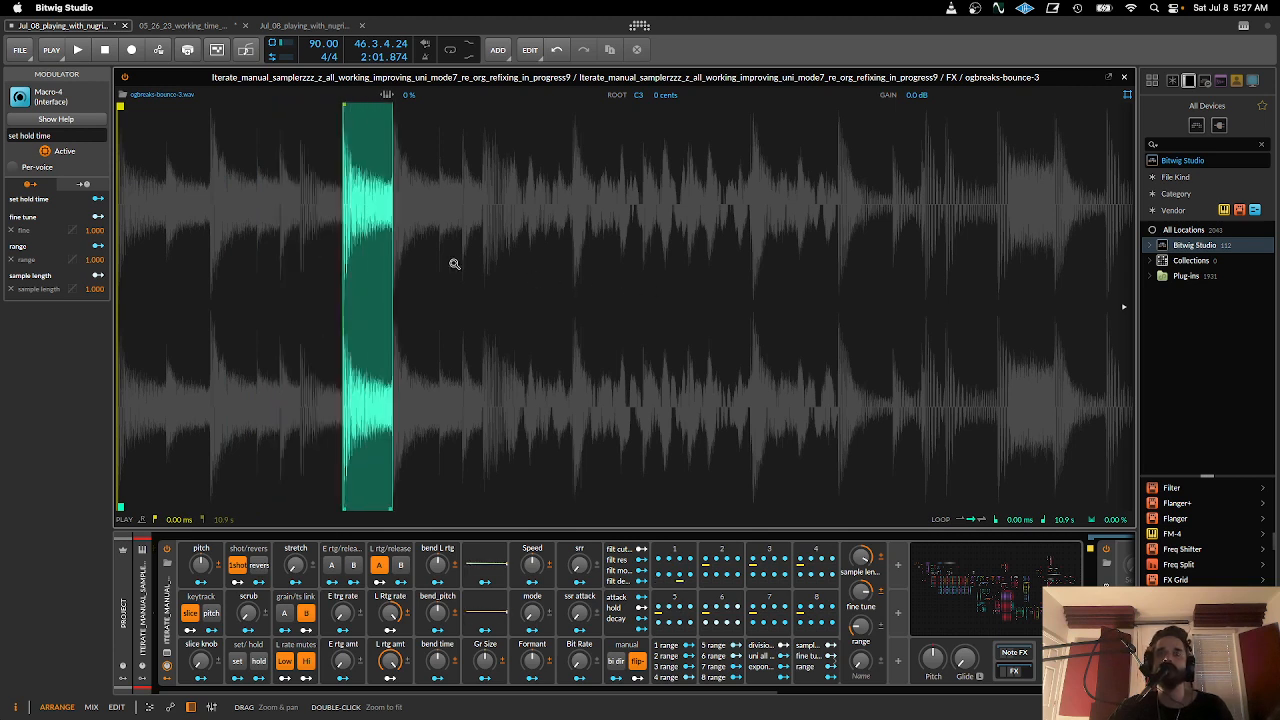
left_click(675, 553)
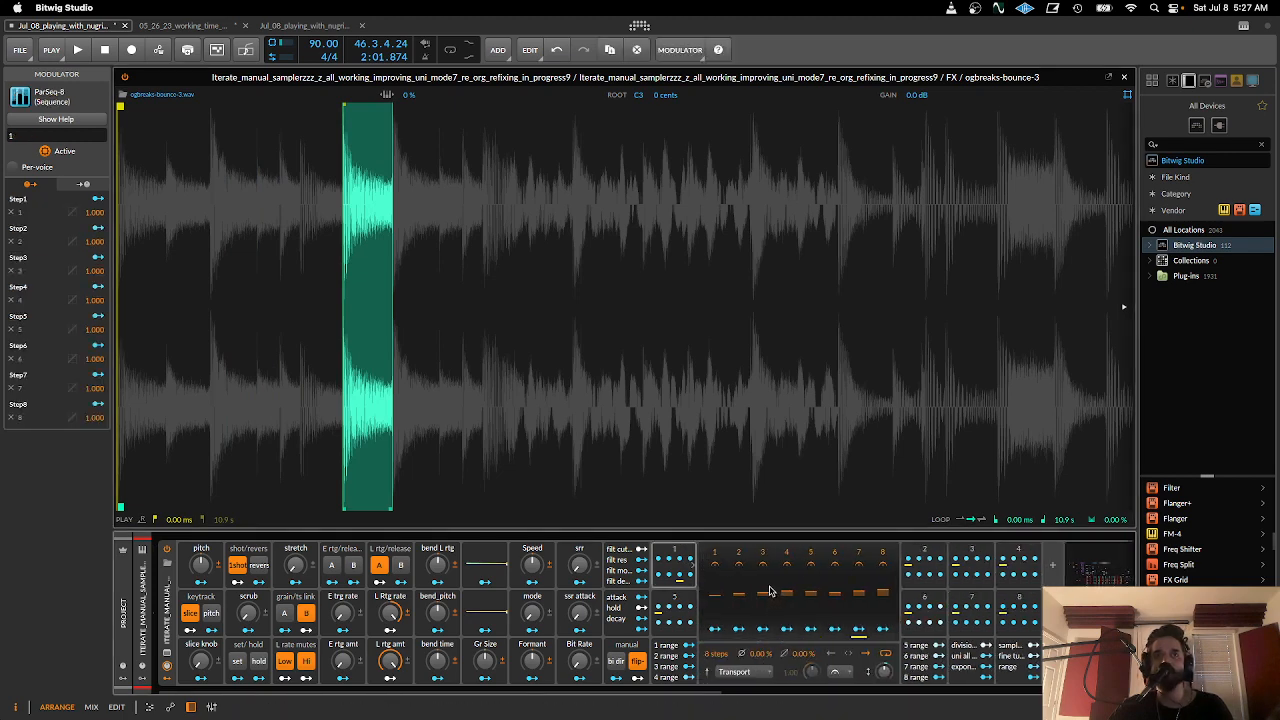
left_click_drag(697, 695, 640, 694)
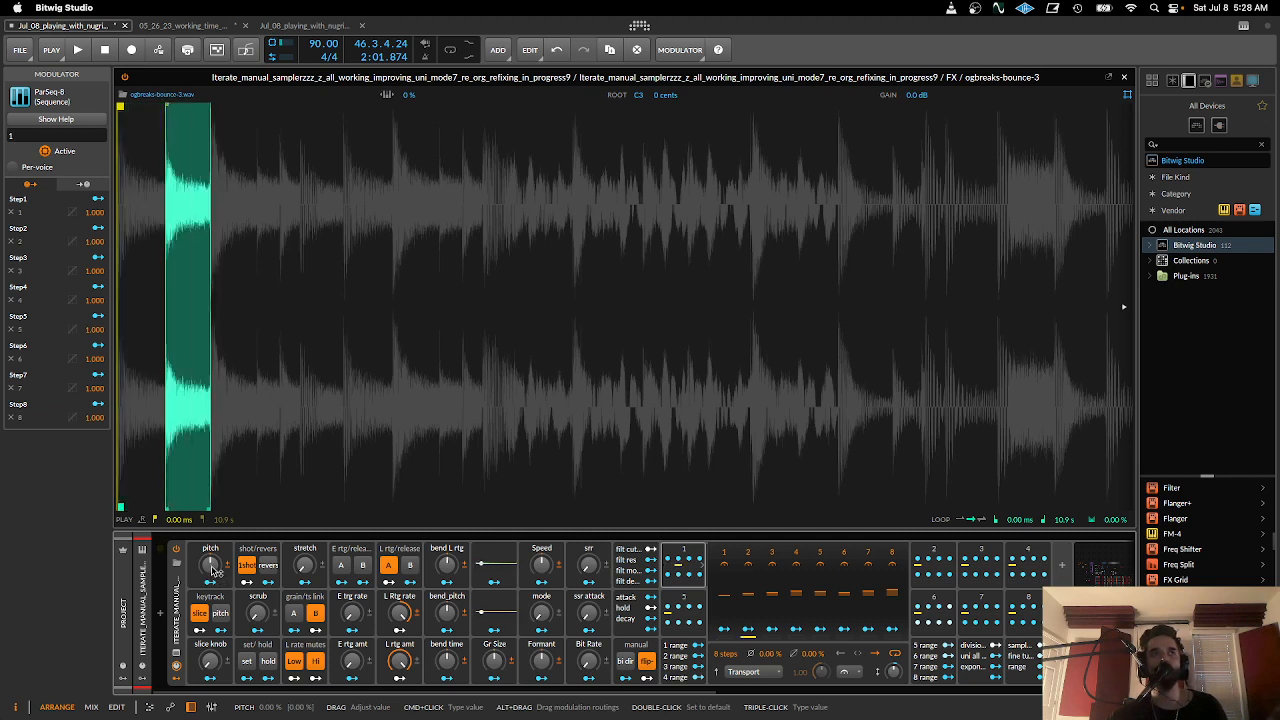
- Try the pitch macro, reset it to its default, and turn off 1shot mode after comparing it on and off
left_click_drag(213, 569, 213, 535)
double_click(213, 567)
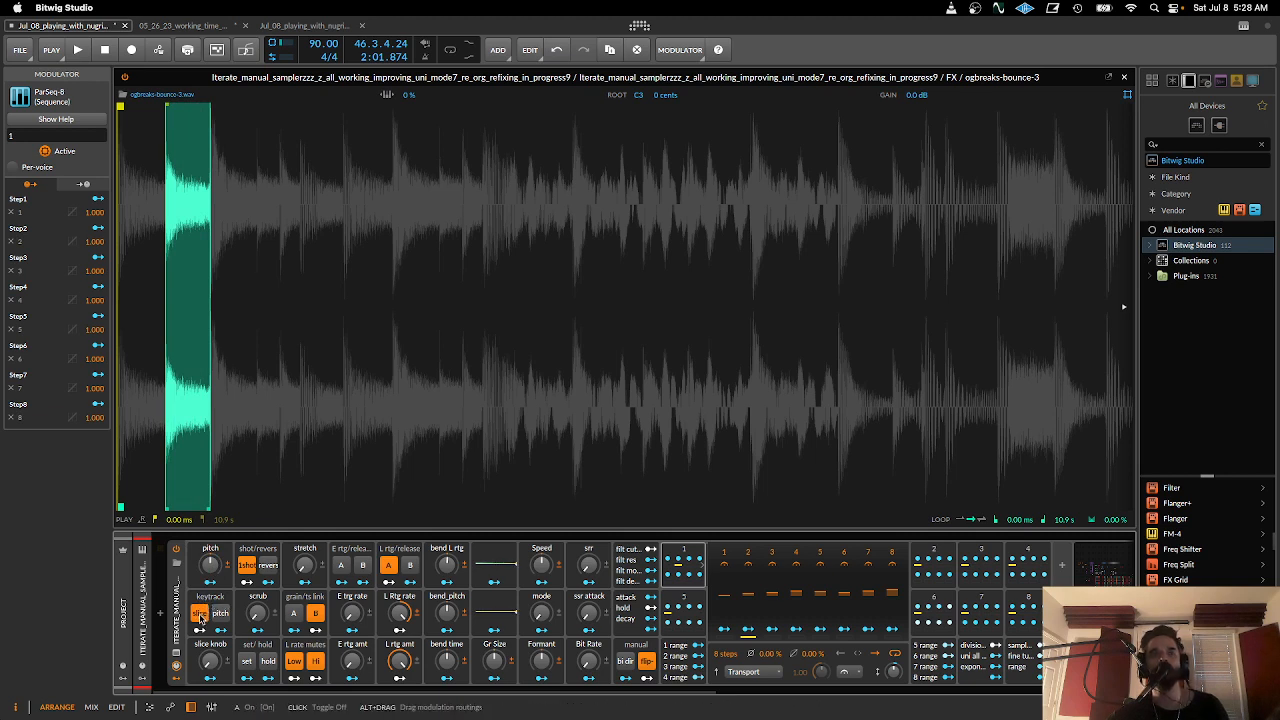
left_click(250, 567)
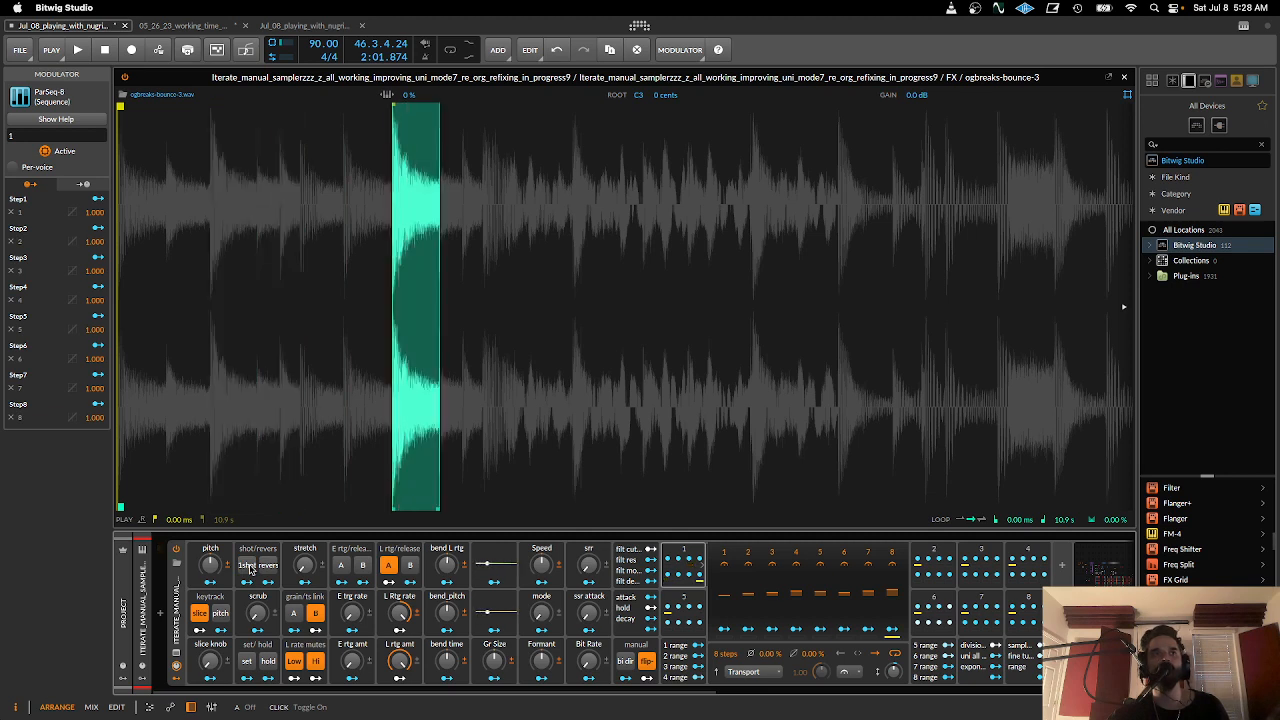
left_click(250, 567)
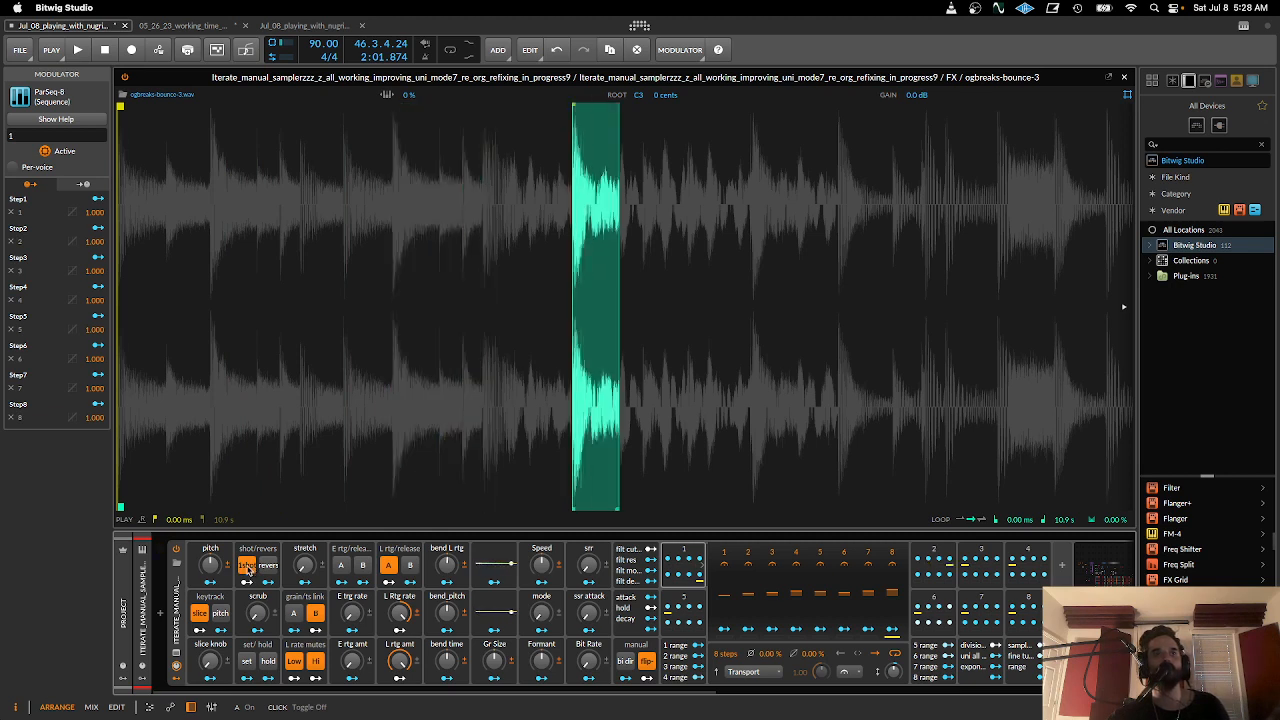
left_click(249, 567)
- Try the scrub and stretch macros and turn off grain/ts link B, sweeping stretch up to about 86% and back down
mouse_move(259, 613)
left_mouse_down()
mouse_move(259, 503)
mouse_move(259, 614)
left_mouse_up()
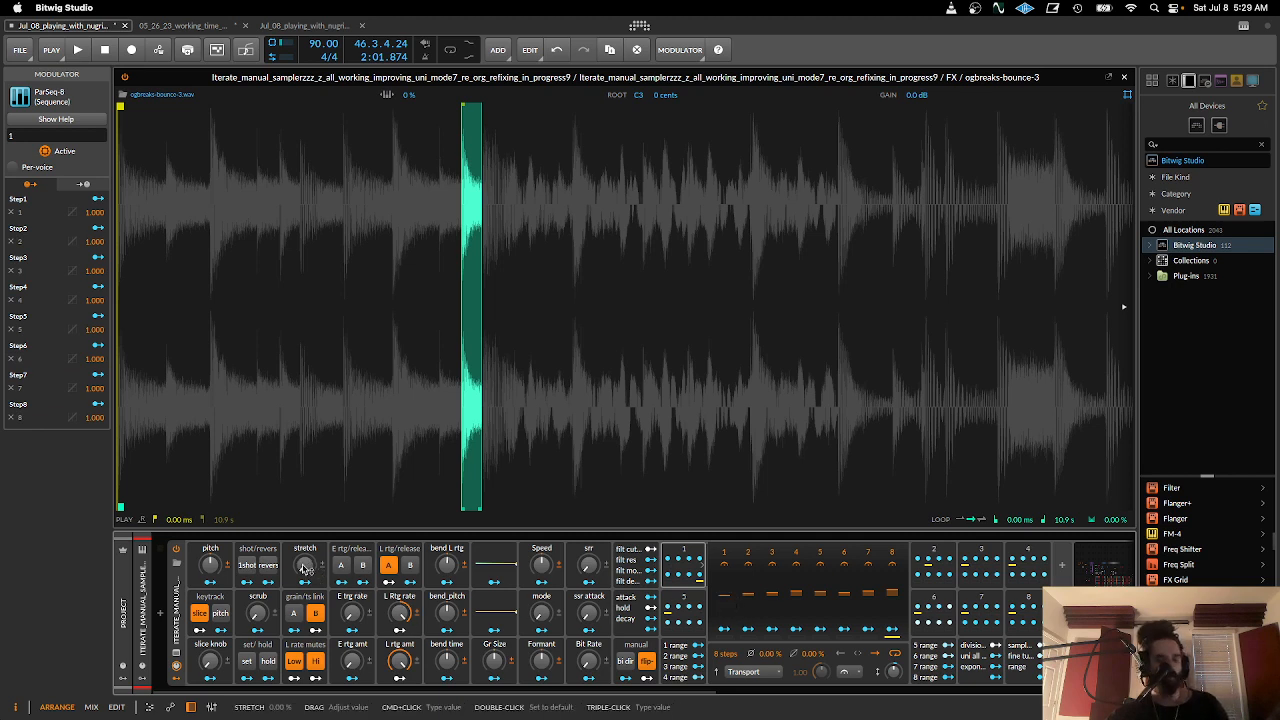
mouse_move(305, 568)
left_mouse_down()
mouse_move(305, 541)
mouse_move(305, 565)
left_mouse_up()
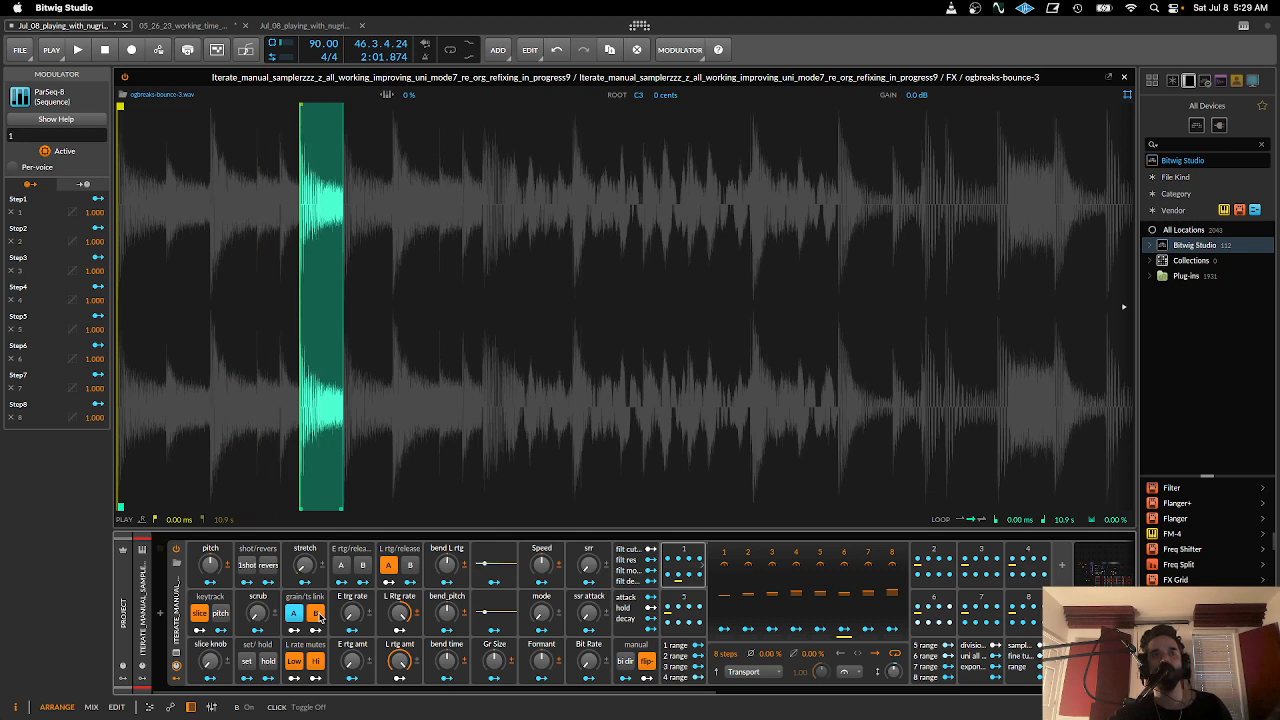
left_click(317, 614)
left_click_drag(310, 567, 310, 511)
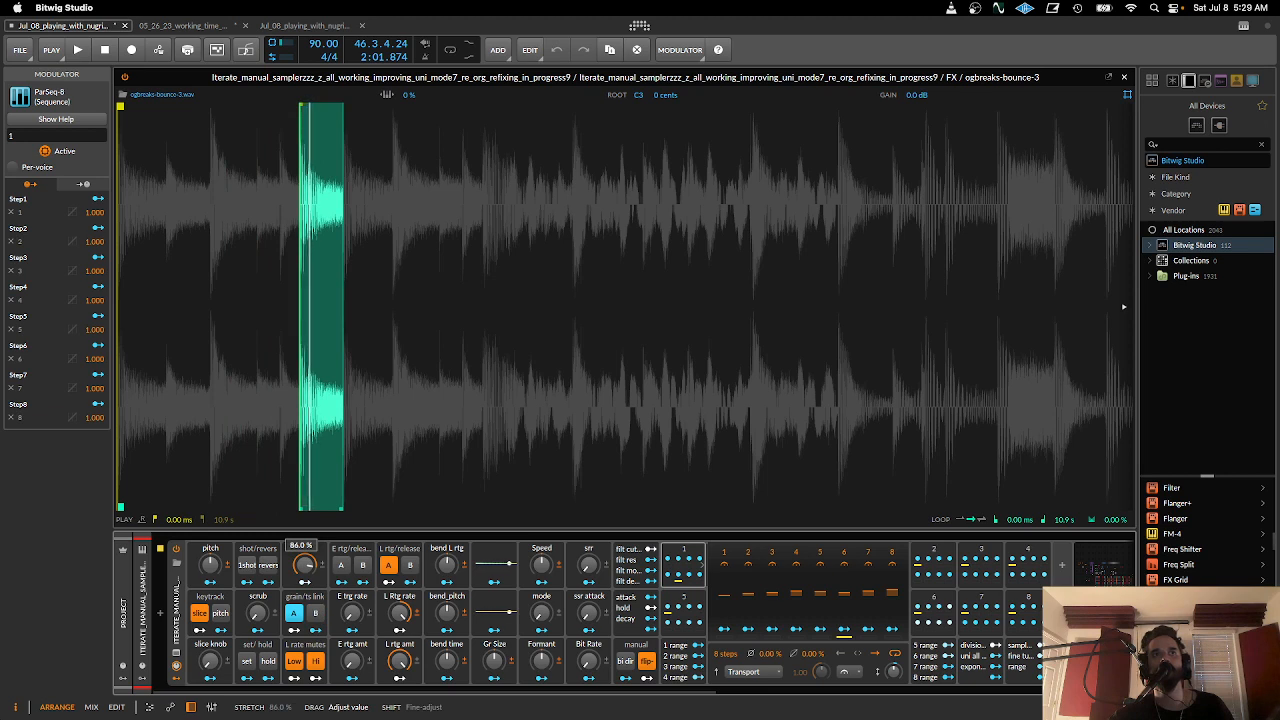
mouse_move(305, 565)
left_mouse_down()
mouse_move(305, 583)
mouse_move(309, 563)
left_mouse_up()
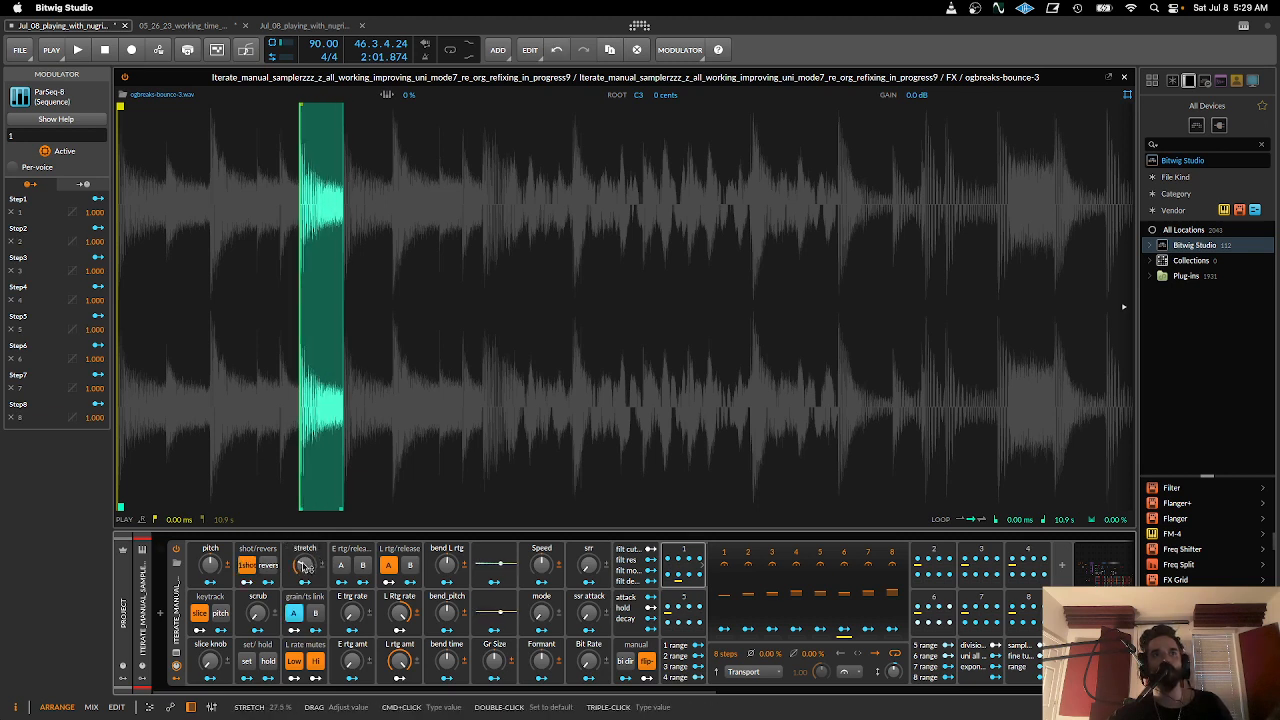
mouse_move(312, 571)
left_mouse_down()
mouse_move(312, 585)
mouse_move(310, 572)
left_mouse_up()
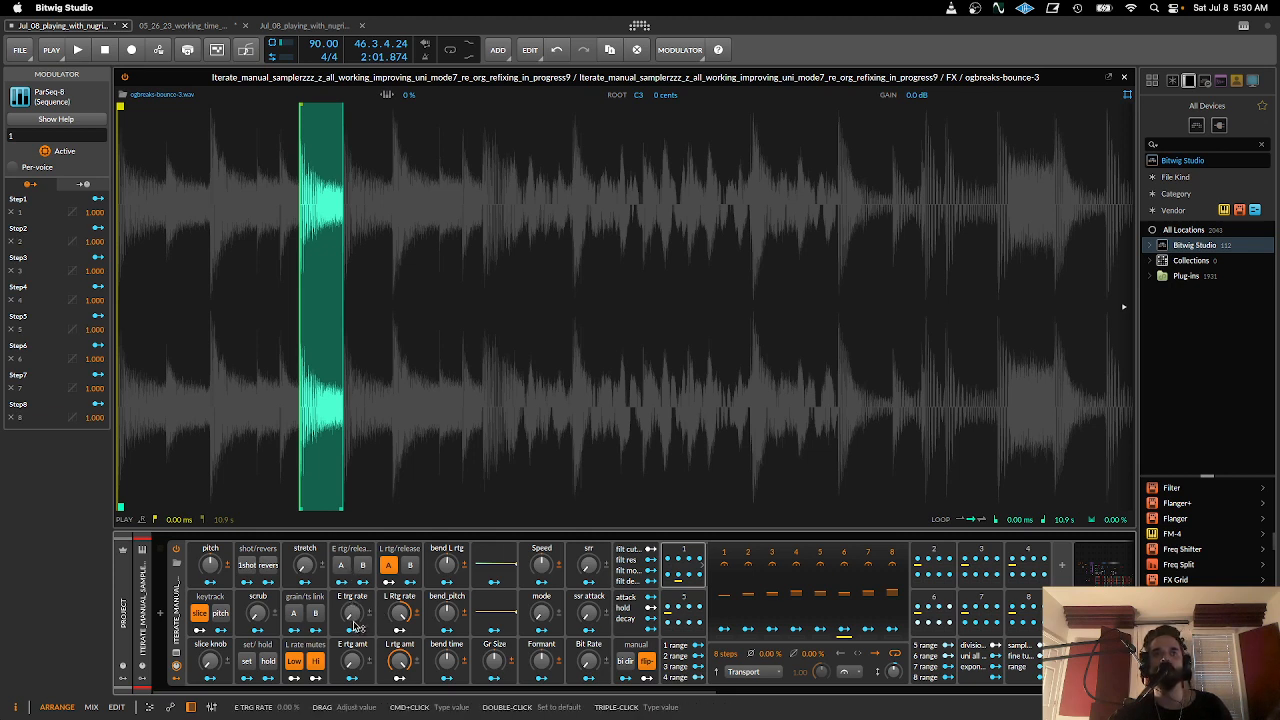
- Turn on E rtg/release A and B and try different E trg rate and E rtg amt settings
left_click(341, 566)
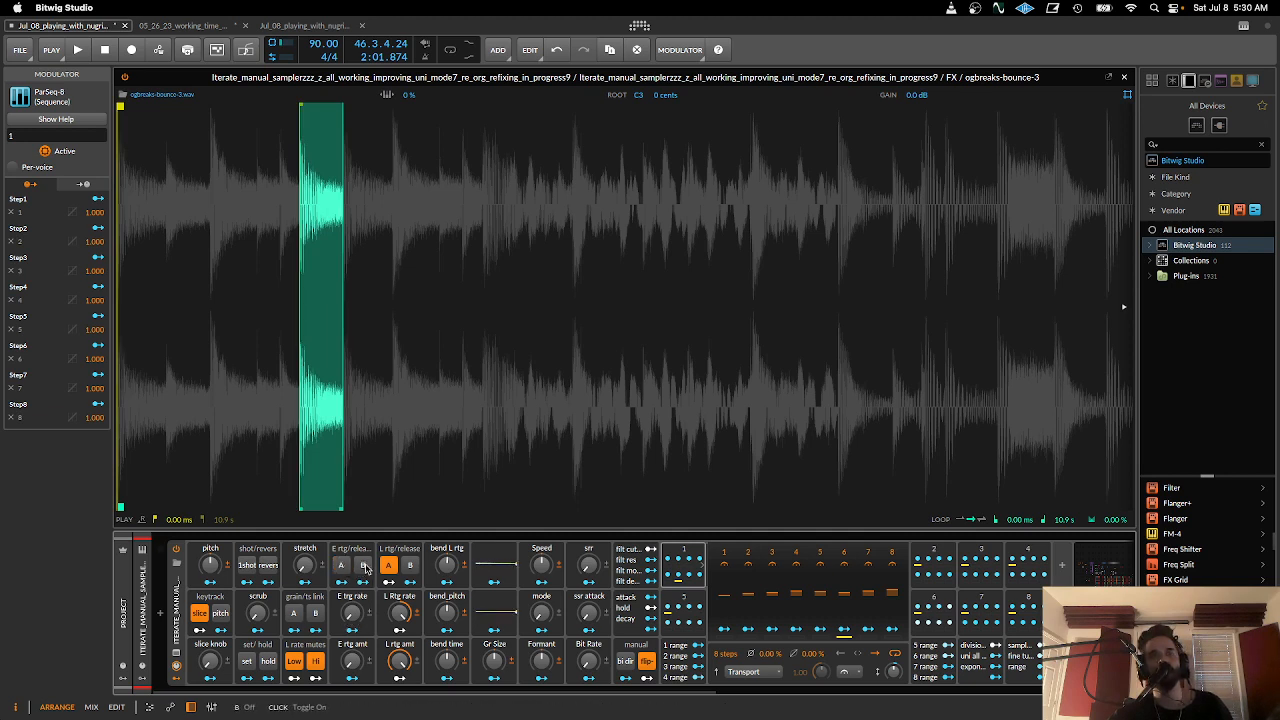
left_click(364, 566)
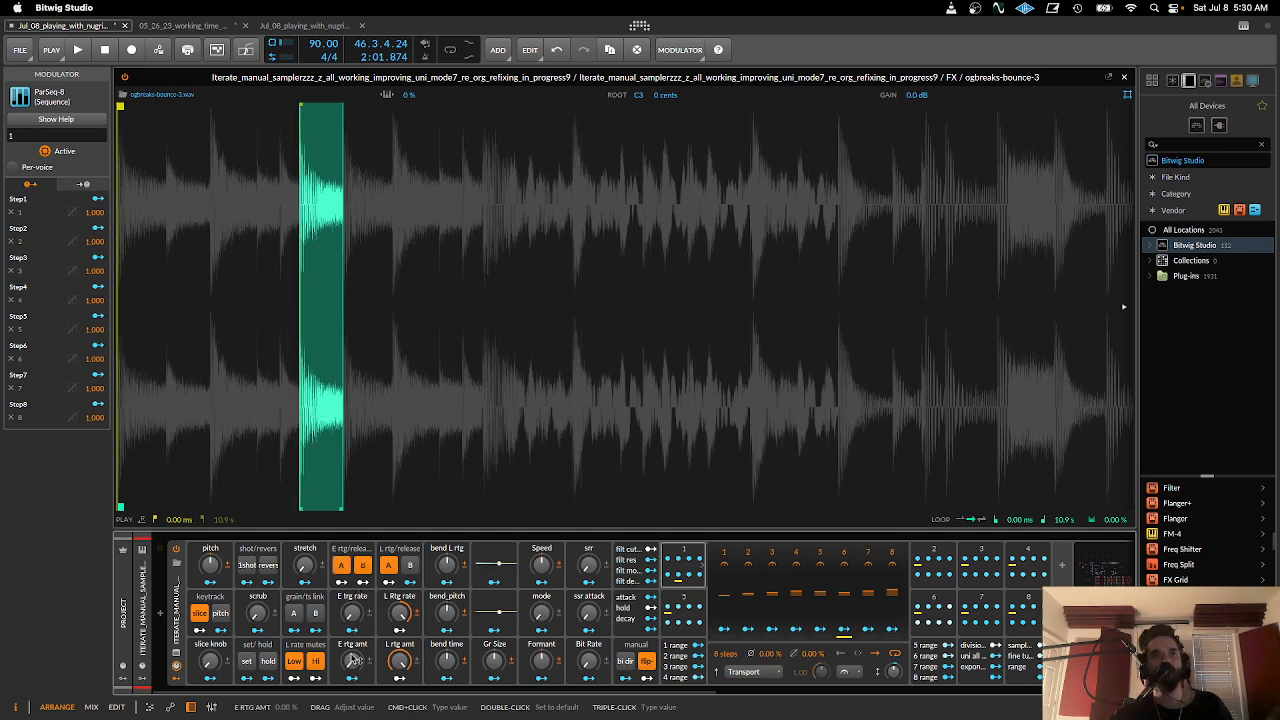
mouse_move(351, 661)
left_mouse_down()
mouse_move(351, 649)
mouse_move(351, 661)
left_mouse_up()
left_click_drag(351, 614, 351, 562)
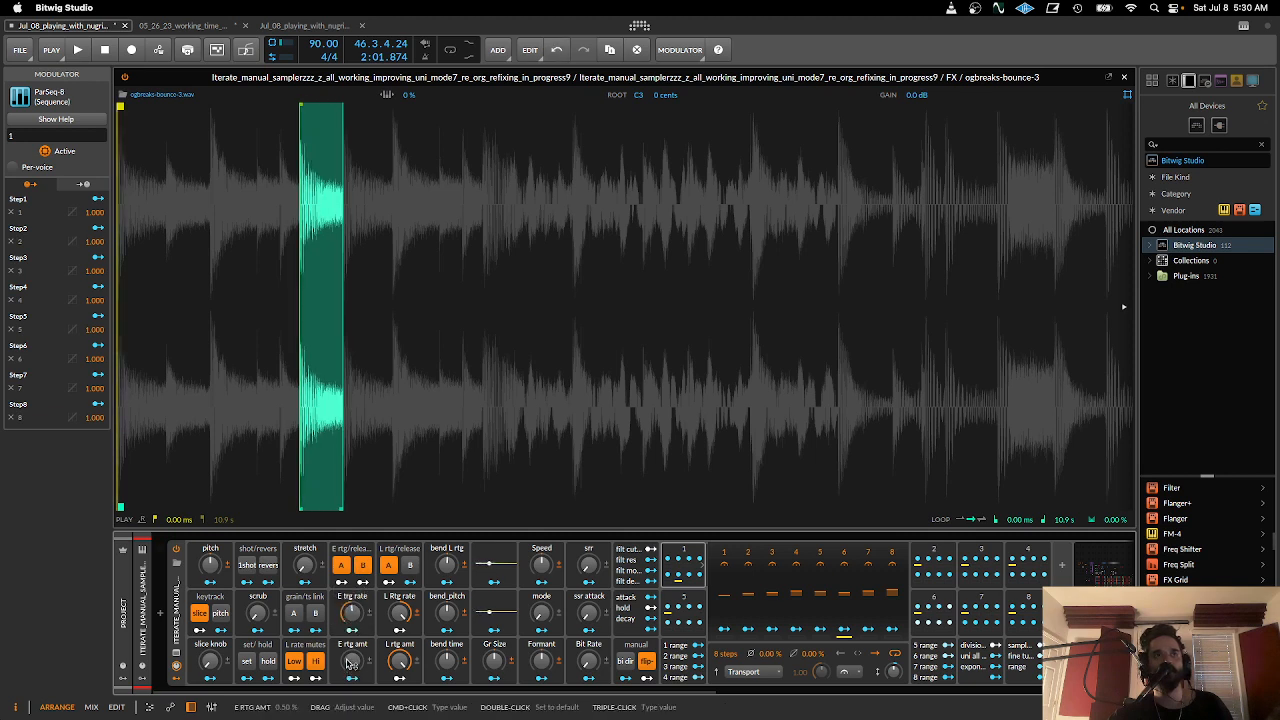
left_click_drag(351, 661, 346, 627)
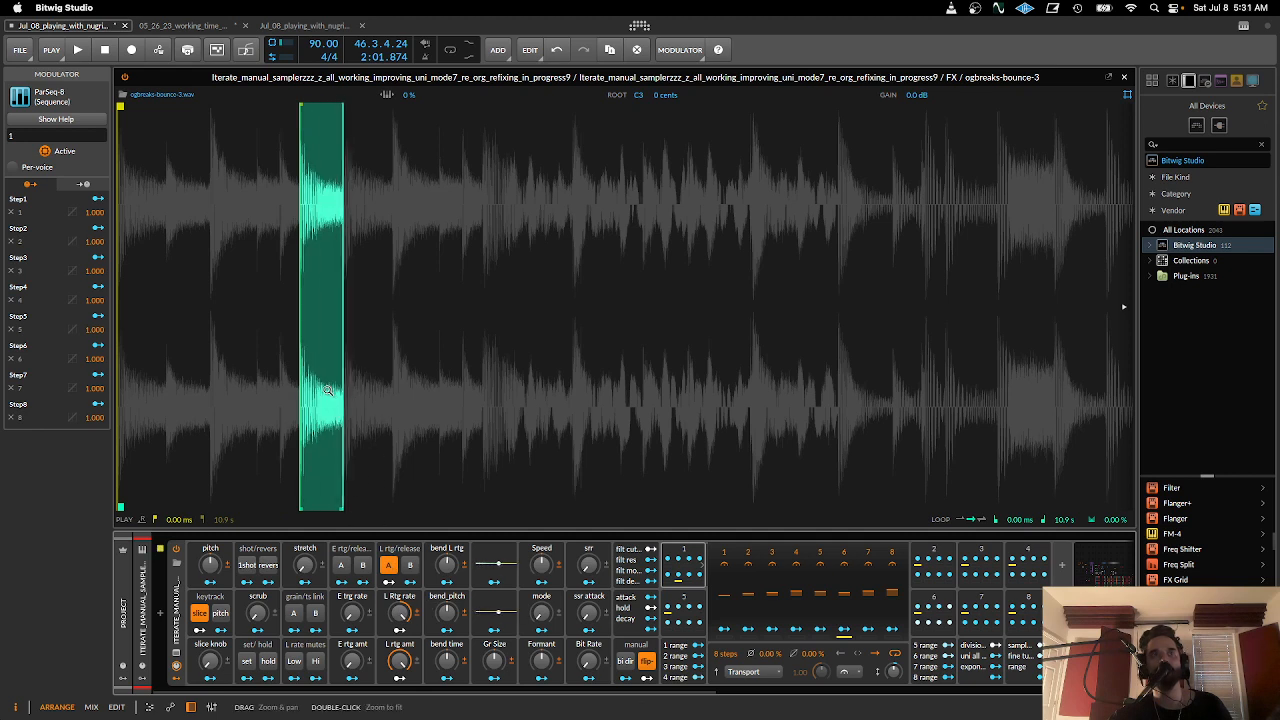
- Turn on L rtg/release B and lower the L Rtg rate macro from its maximum into negative values
left_click_drag(401, 617, 399, 596)
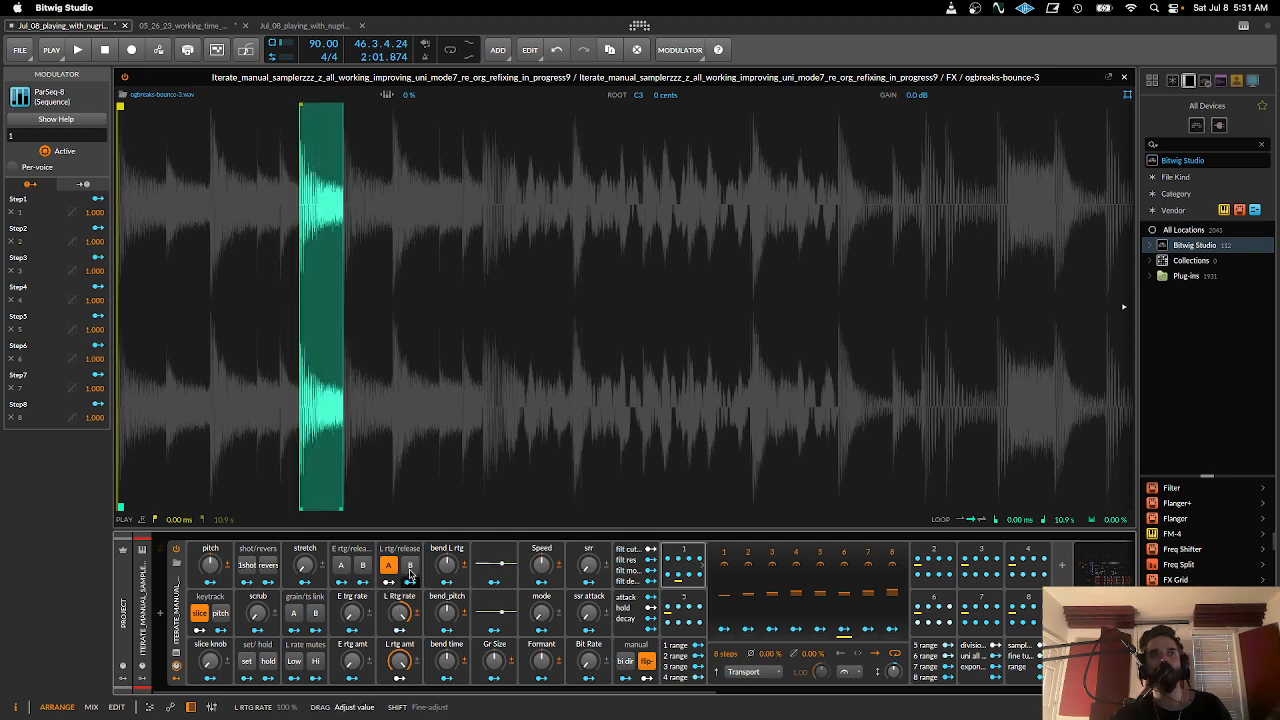
left_click(410, 566)
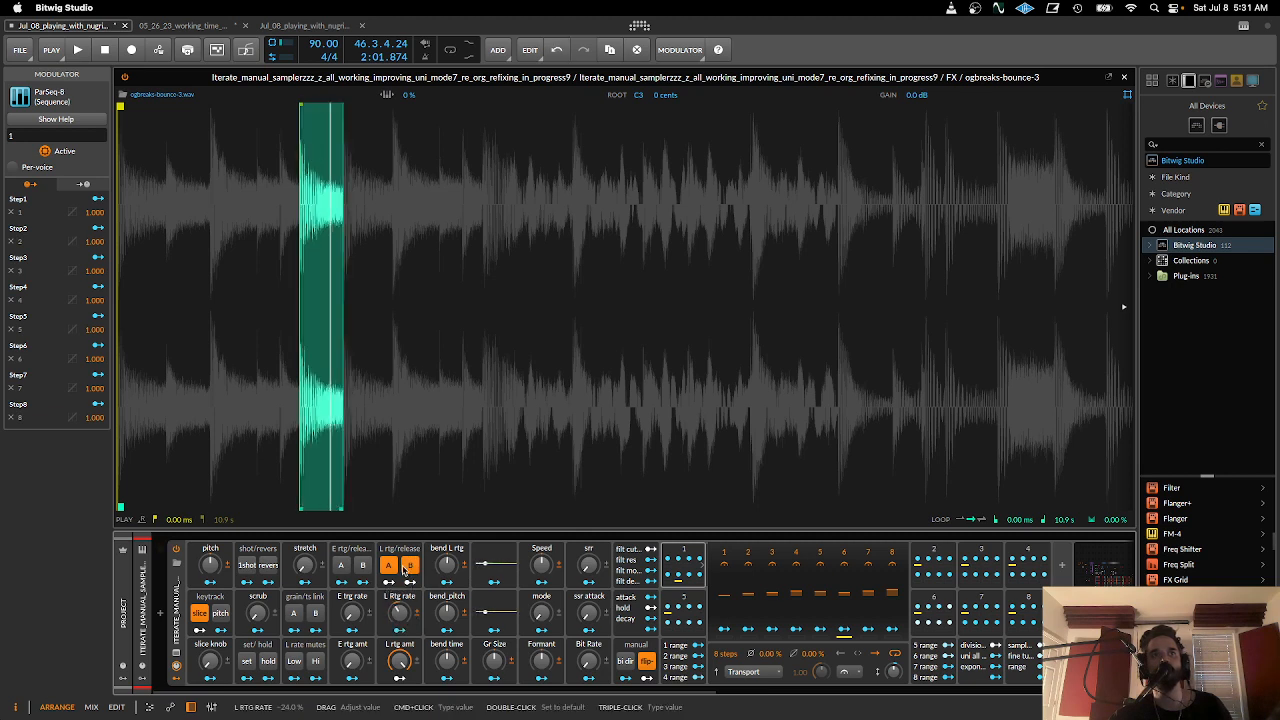
left_click_drag(403, 570, 399, 650)
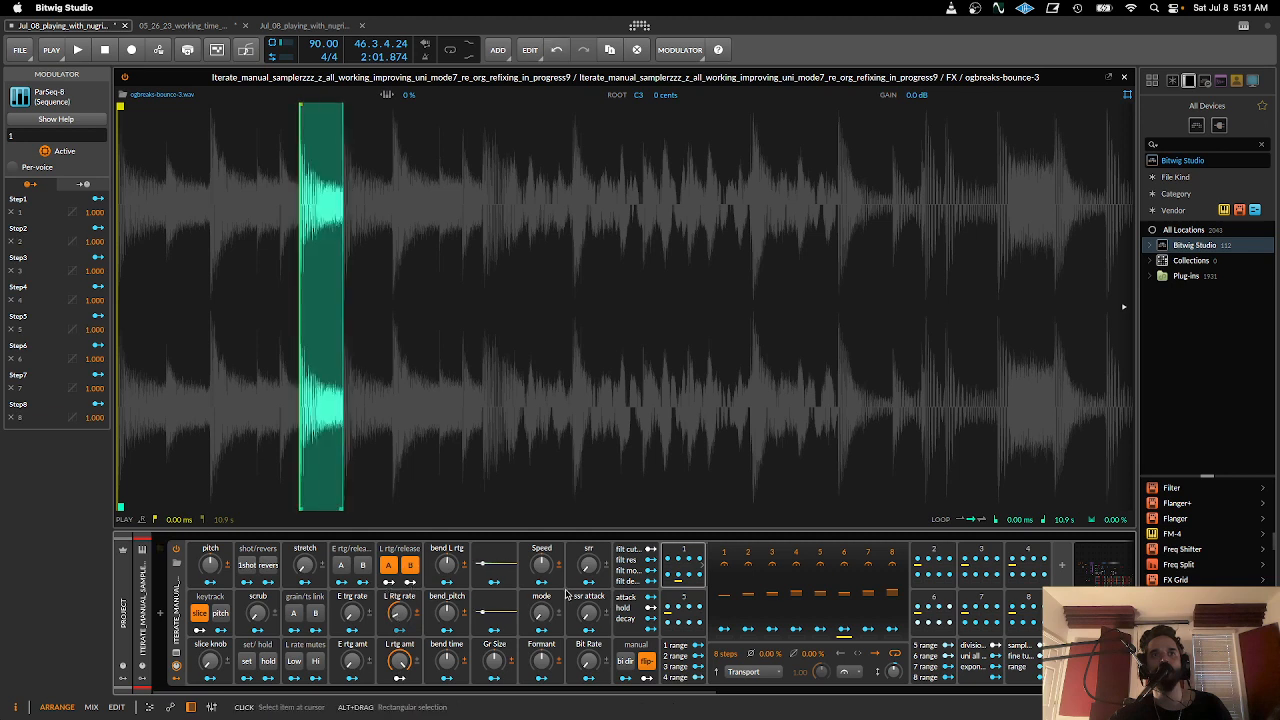
- Try the bend L rtg macro with different L Rtg rate values and a lowered L rtg amt
left_click_drag(447, 566, 449, 530)
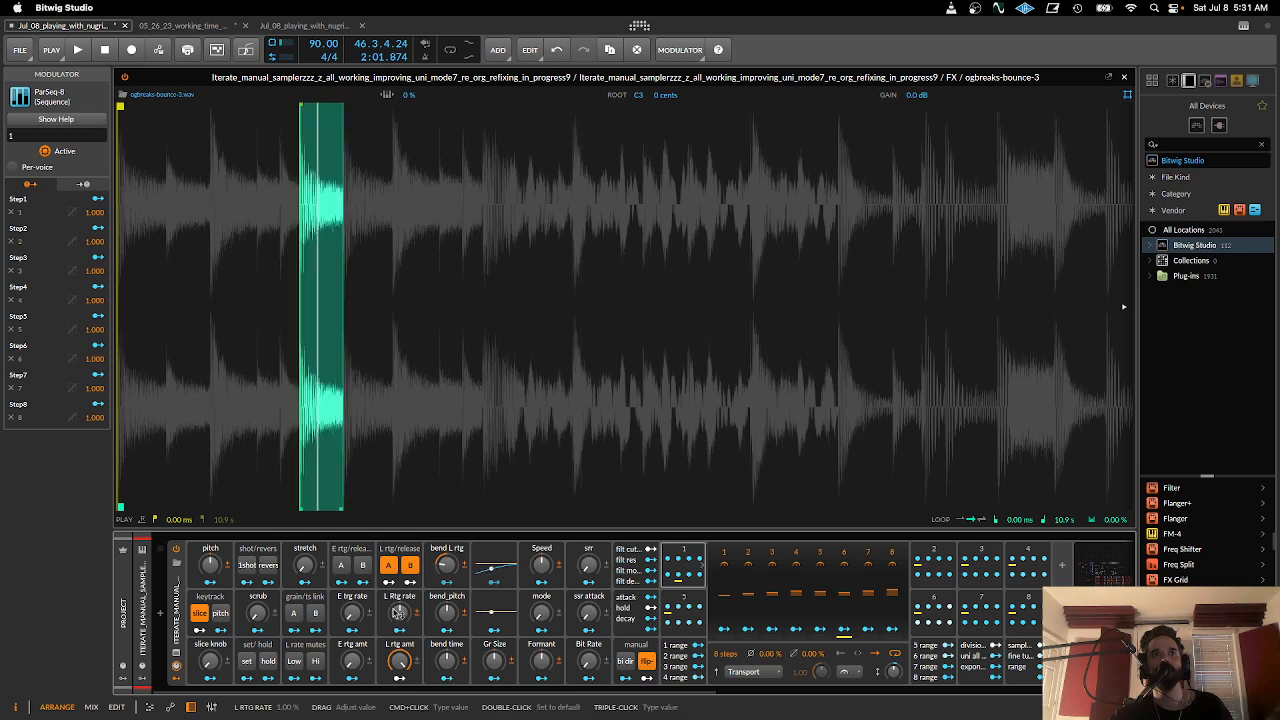
left_click_drag(398, 612, 398, 586)
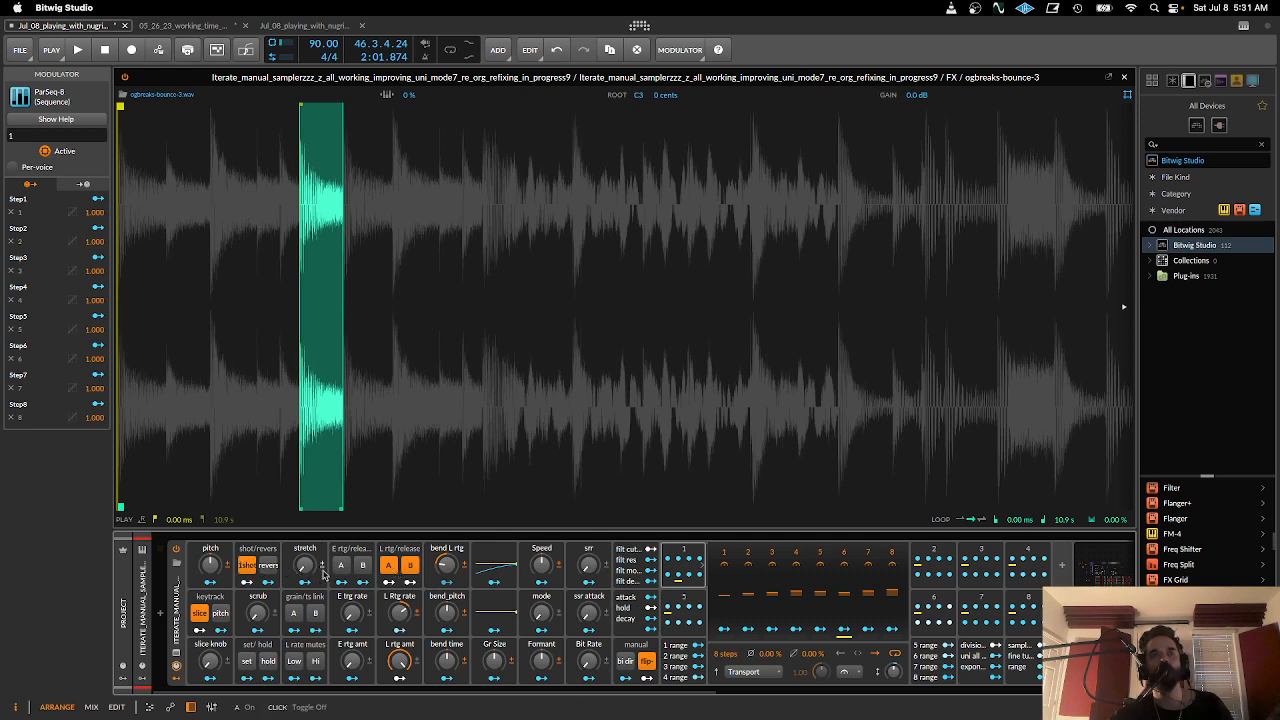
left_click_drag(398, 660, 398, 712)
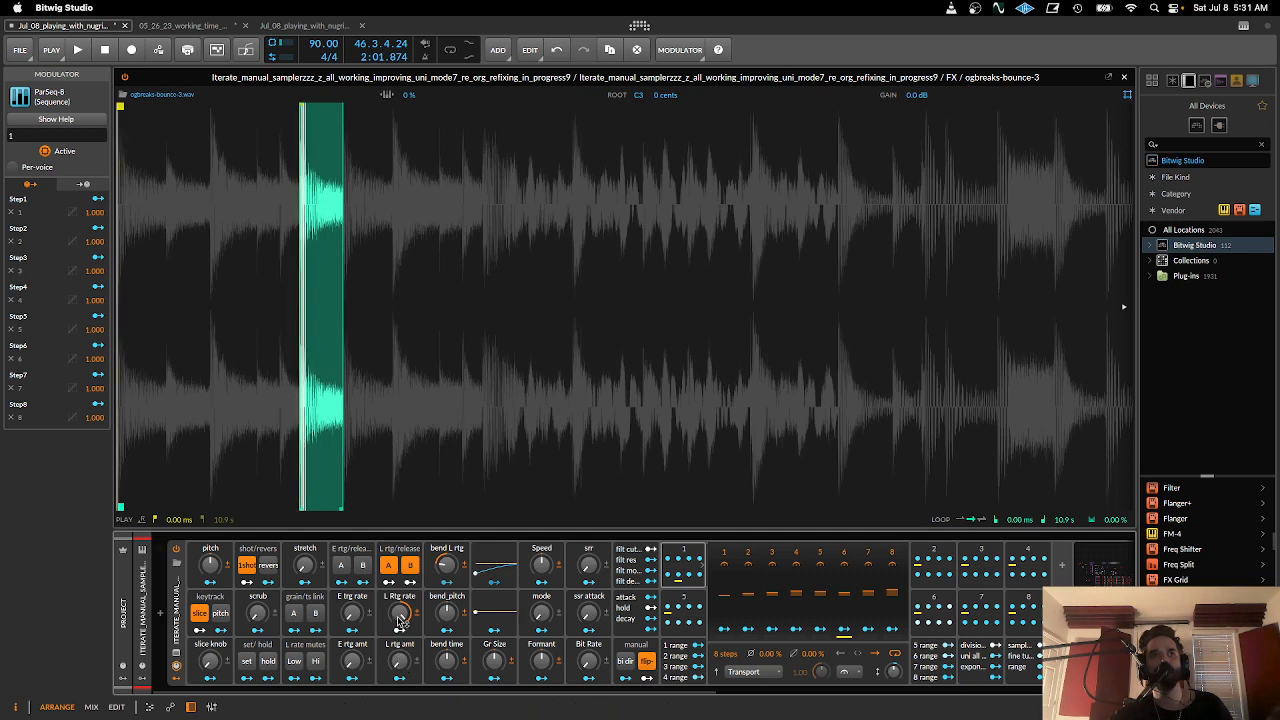
left_click_drag(399, 615, 399, 614)
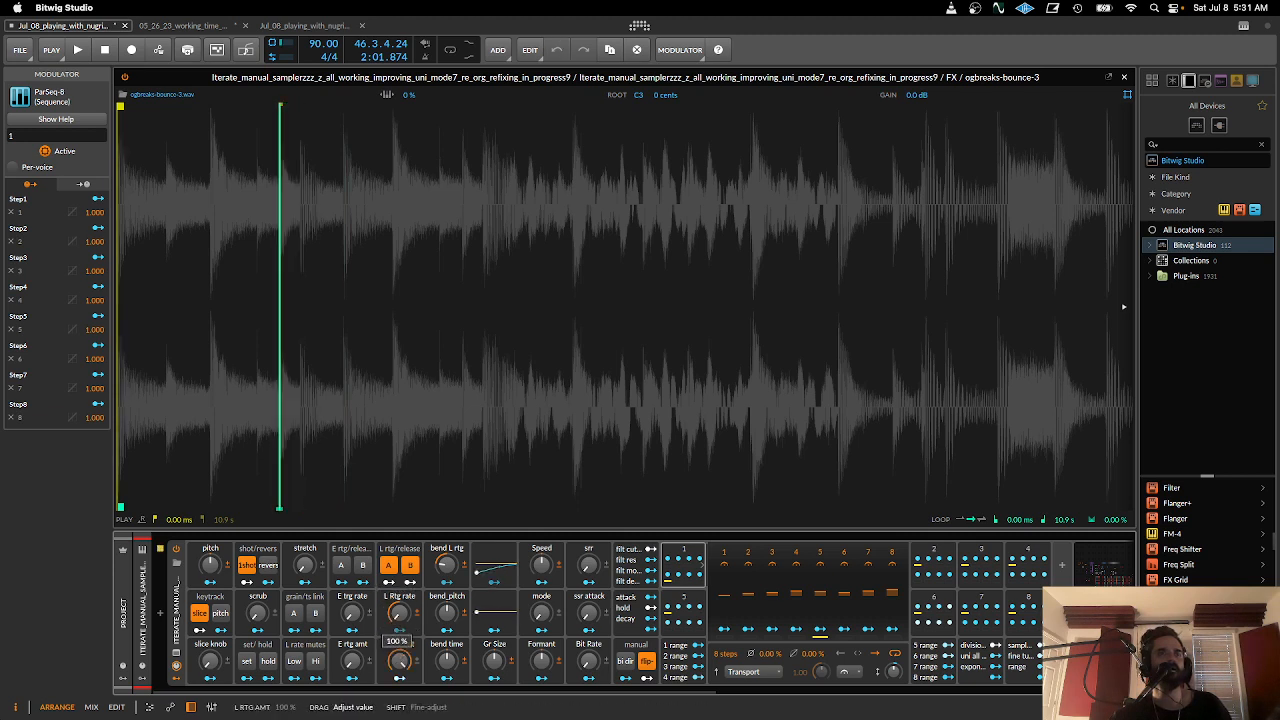
- Turn the L rtg amt macro fully down and sweep the L Rtg rate macro through different retrigger rates
left_click_drag(398, 660, 398, 690)
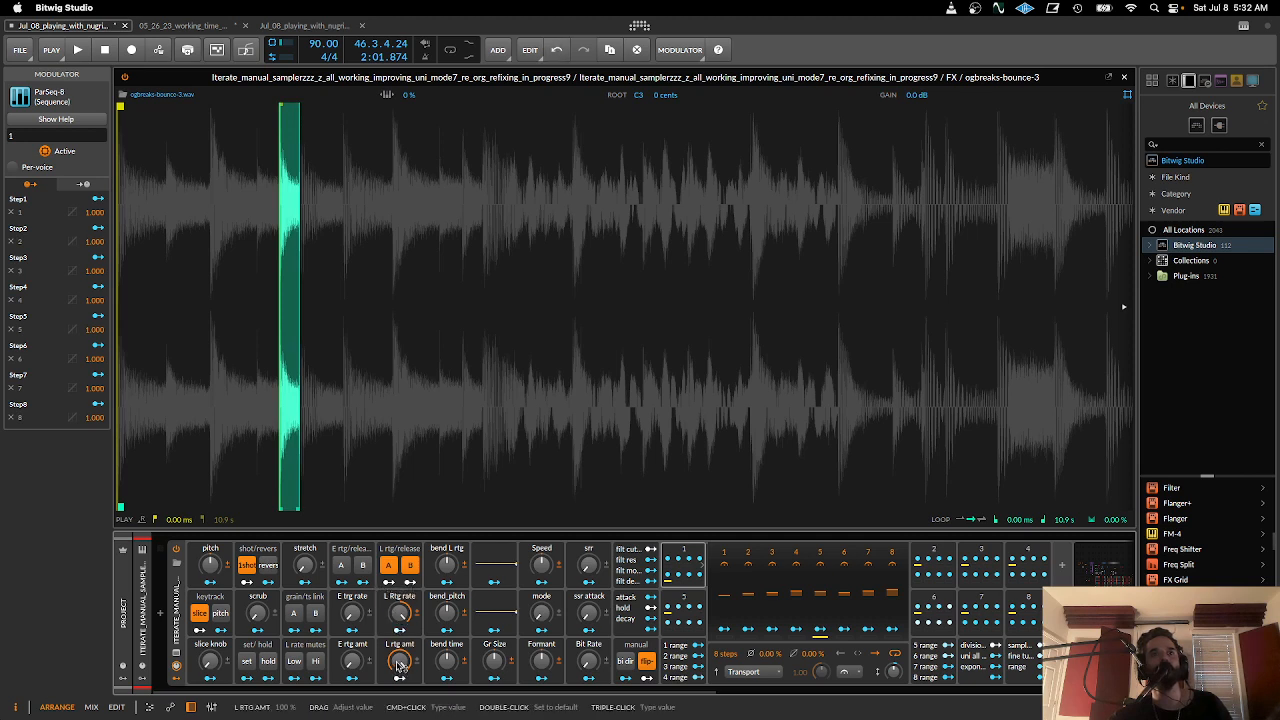
left_click_drag(398, 665, 399, 700)
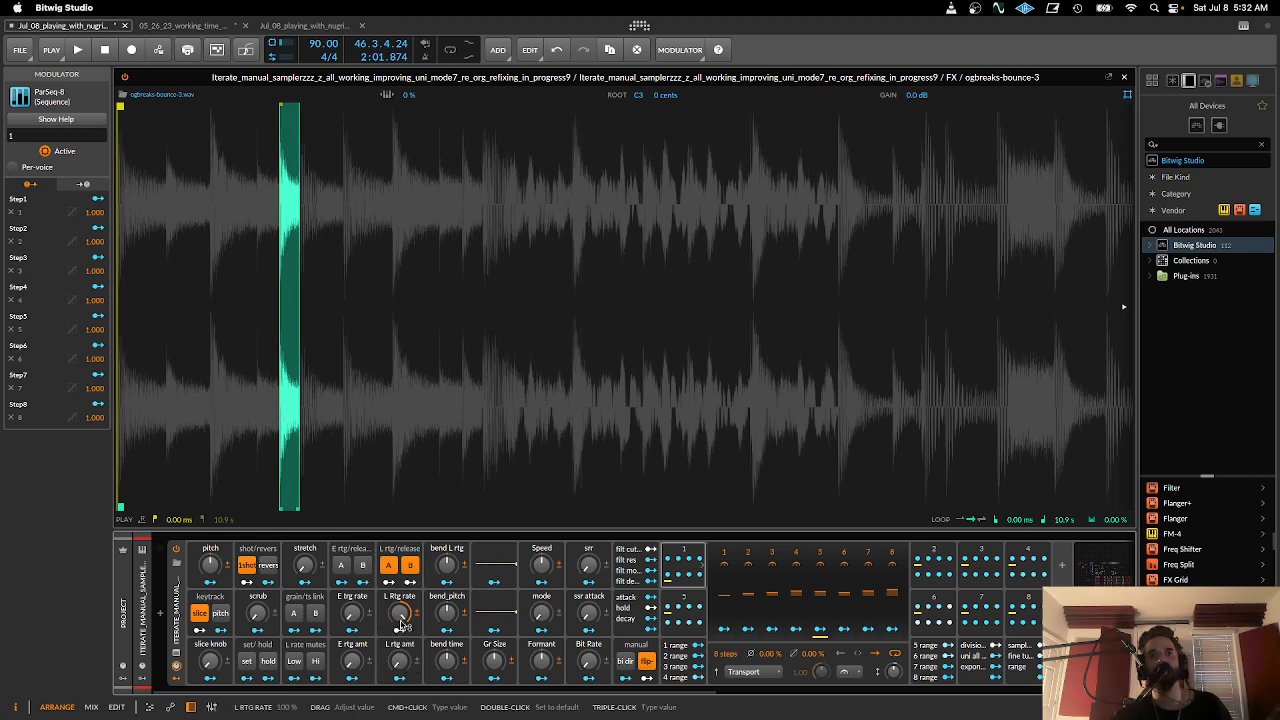
mouse_move(401, 614)
left_mouse_down()
mouse_move(401, 650)
mouse_move(404, 613)
left_mouse_up()
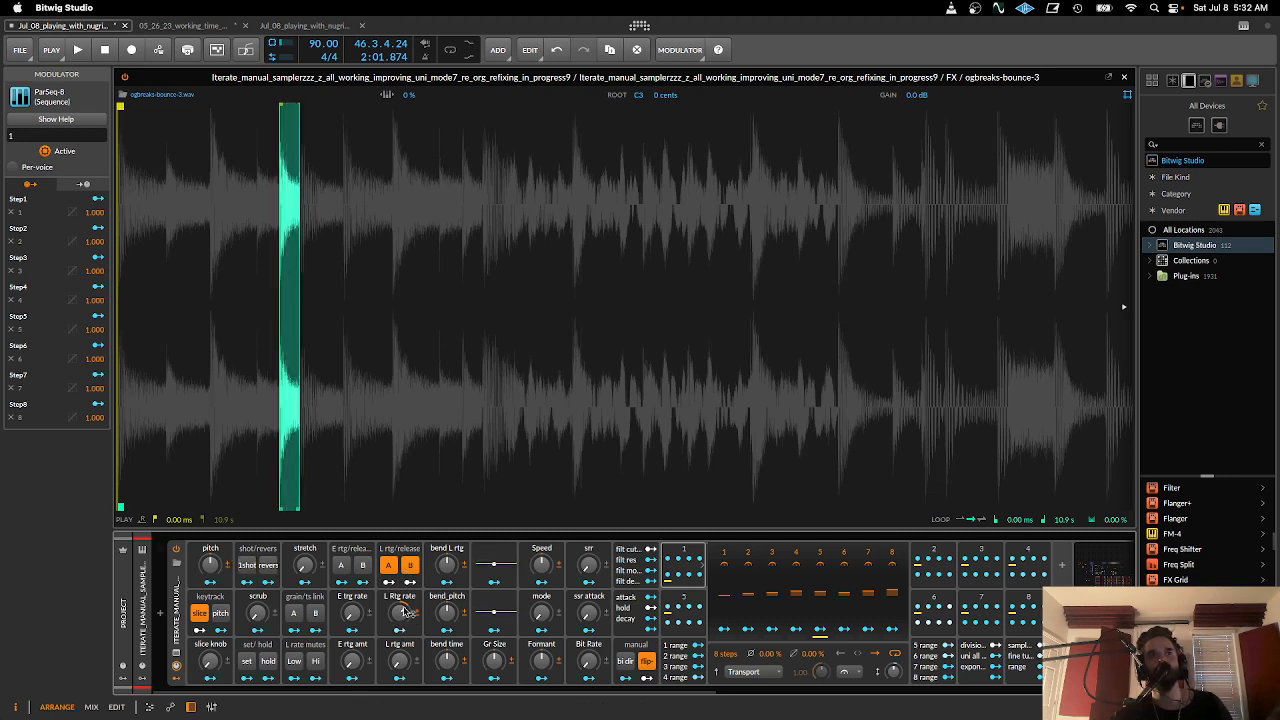
left_click_drag(403, 610, 403, 675)
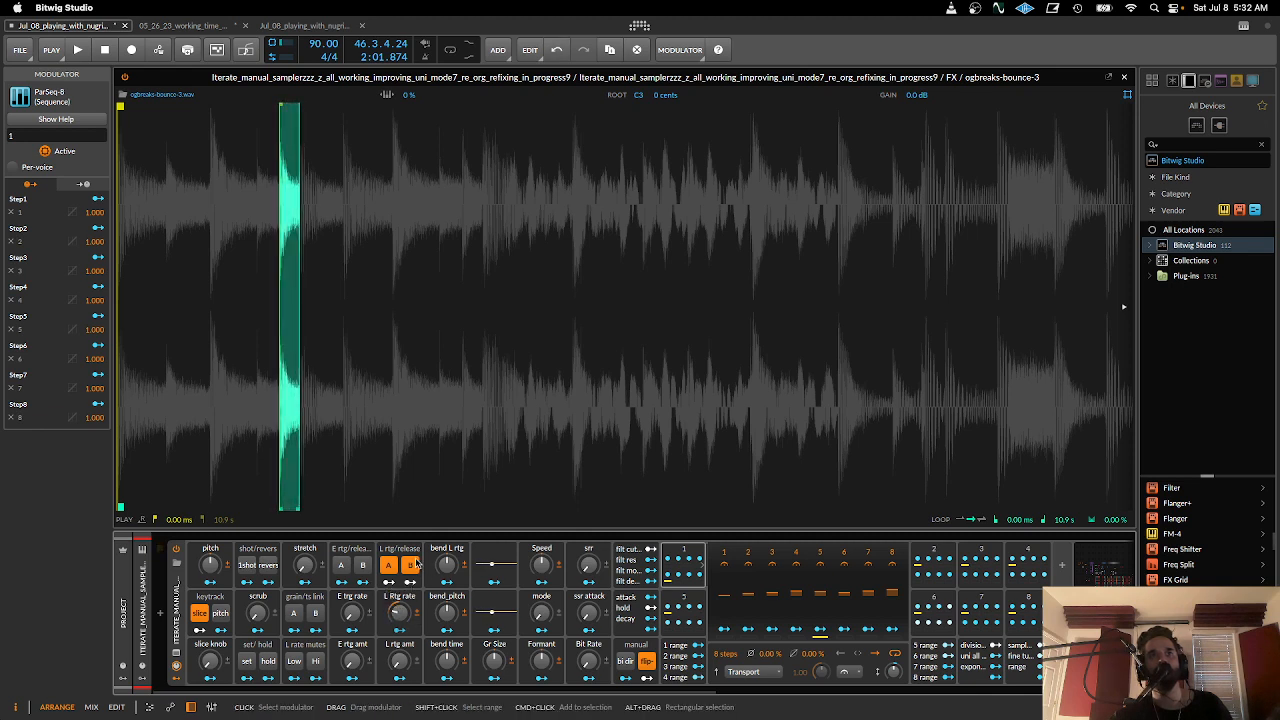
- Sweep the L Rtg rate macro down to -100% and back above zero, turning L rtg/release B on again
left_click_drag(407, 621, 407, 630)
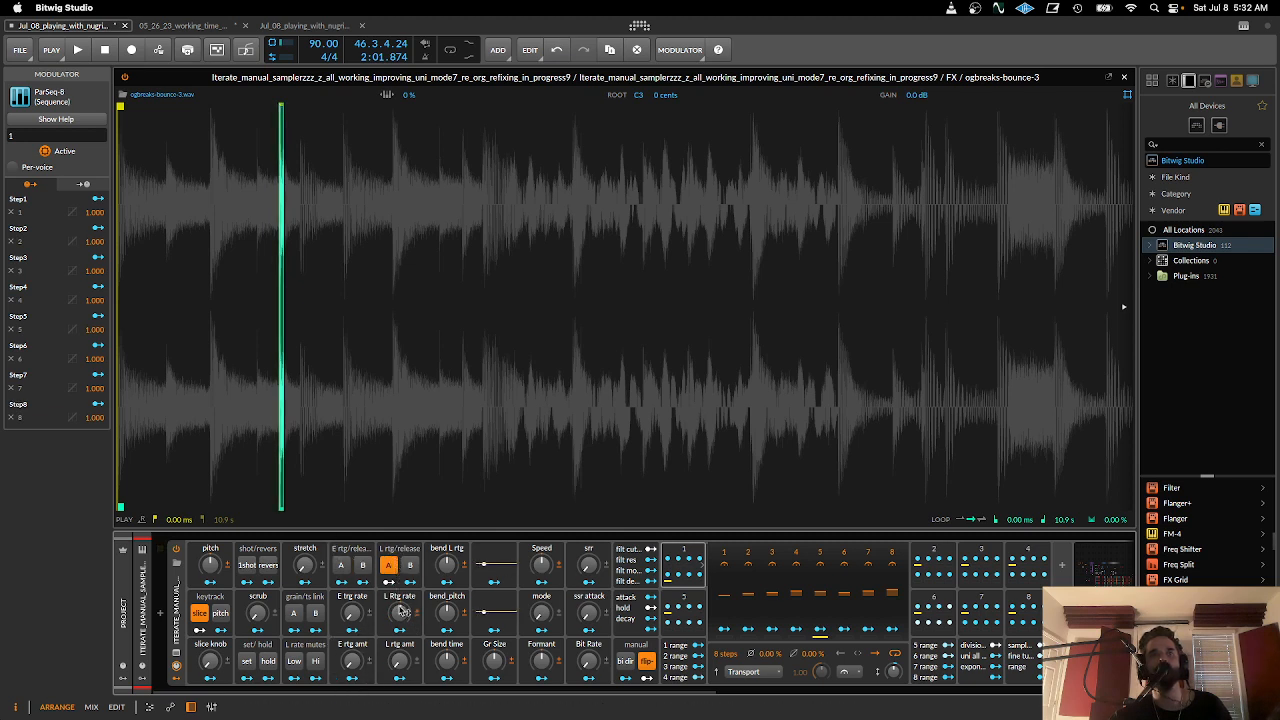
left_click_drag(400, 611, 400, 645)
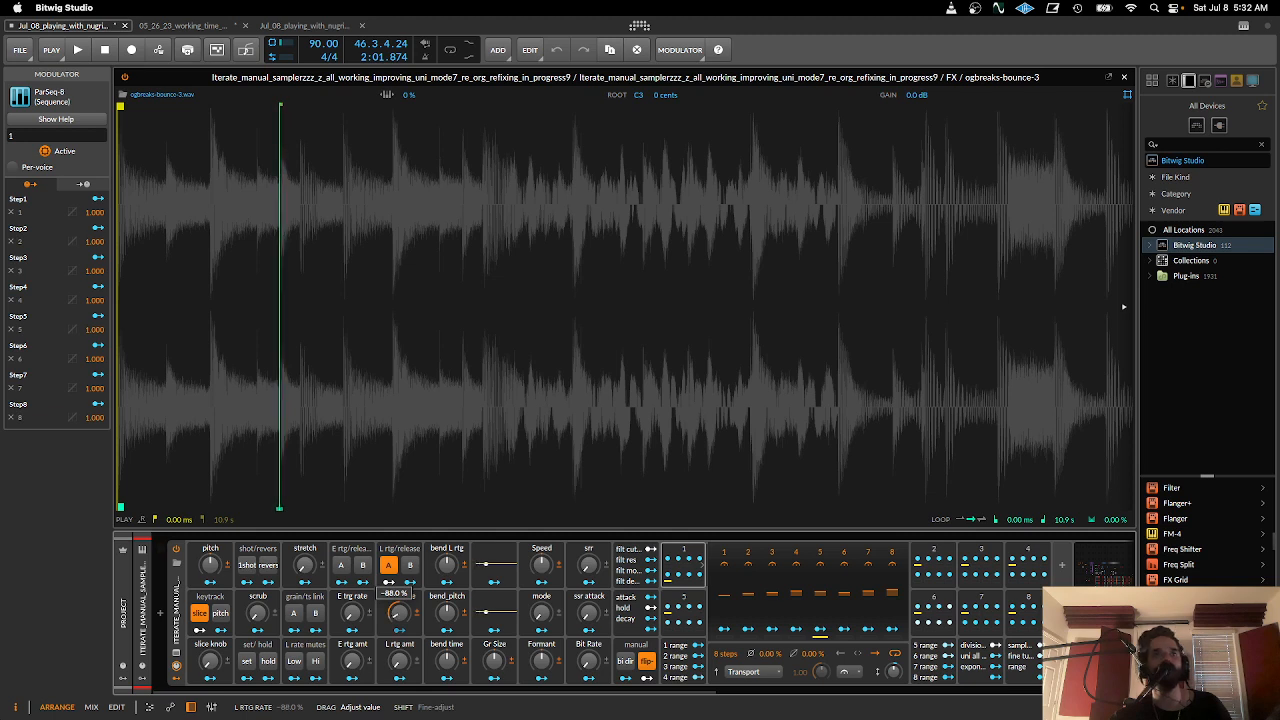
left_click(410, 566)
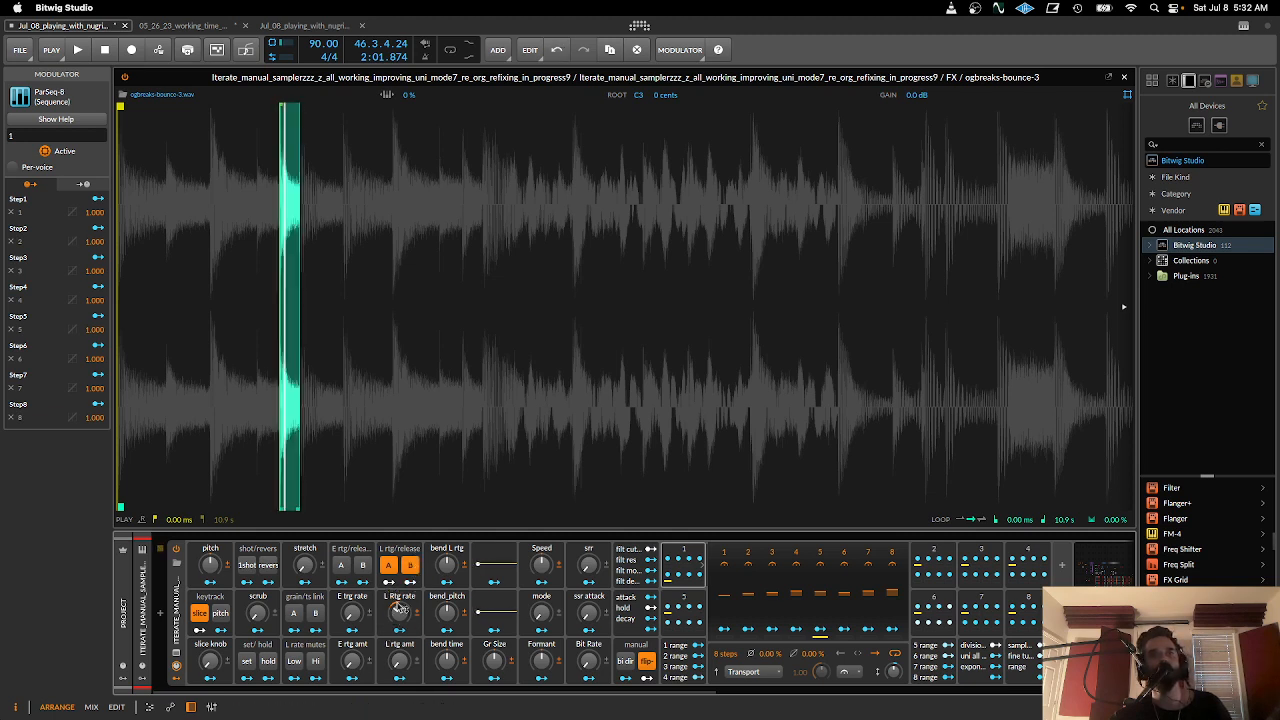
left_click_drag(398, 612, 398, 594)
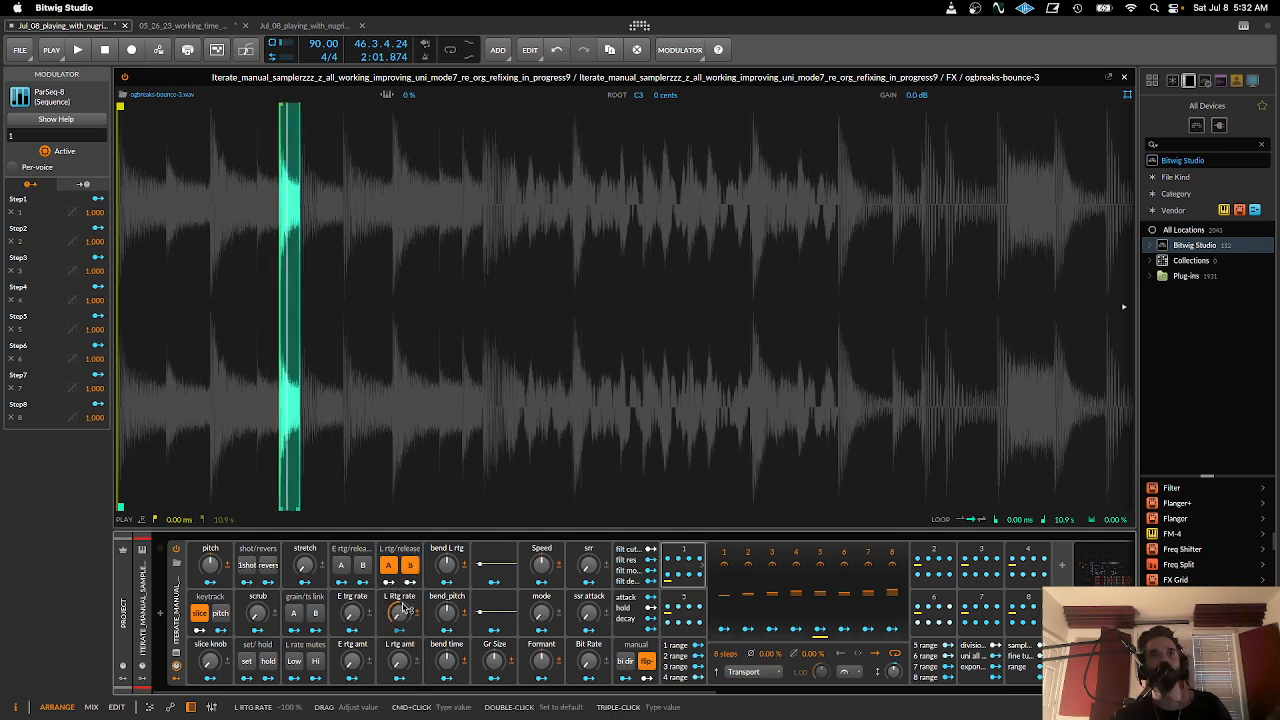
left_click_drag(404, 617, 405, 615)
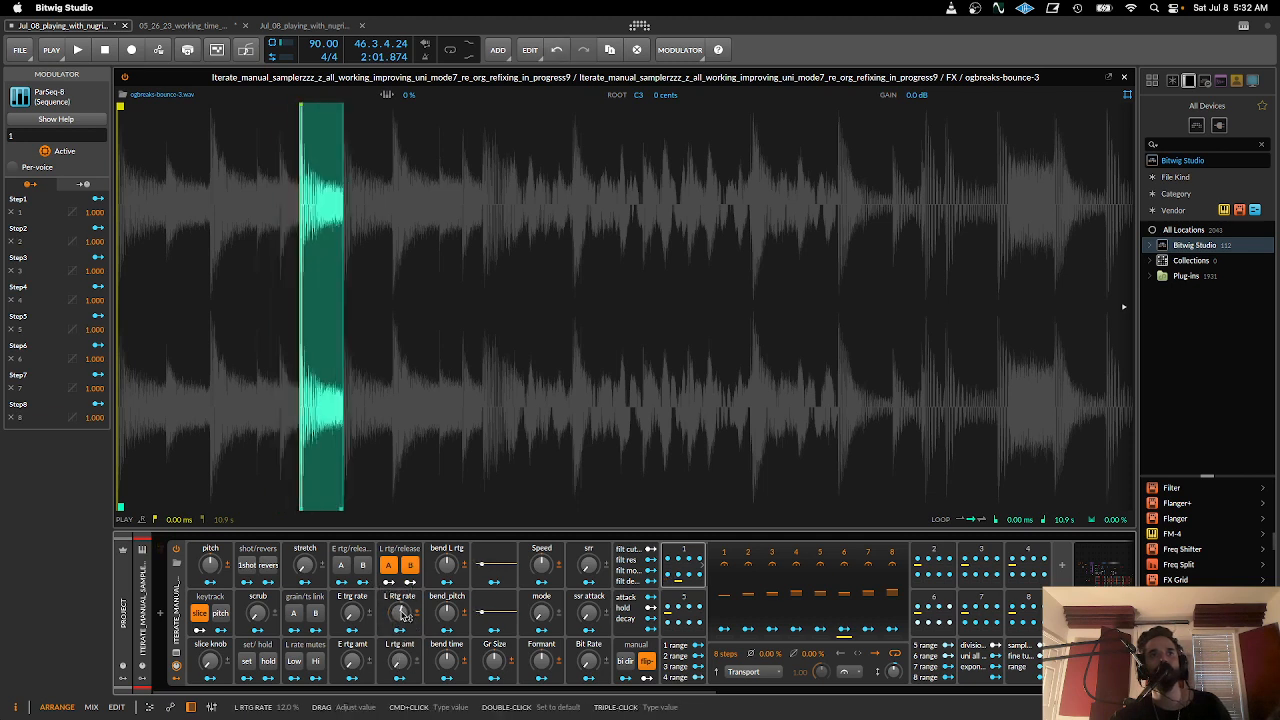
mouse_move(404, 615)
left_mouse_down()
mouse_move(404, 645)
mouse_move(399, 615)
left_mouse_up()
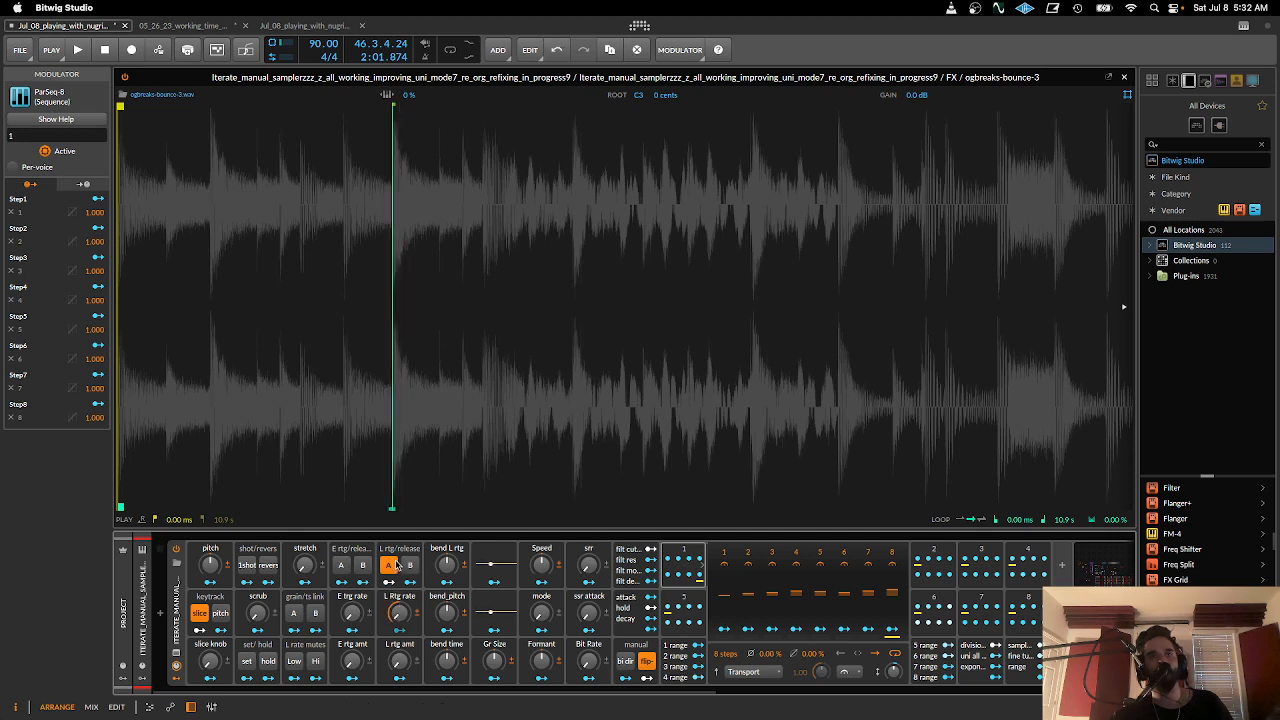
- Toggle L rtg/release A and turn on B, lower L Rtg rate to -77%, and try the L rtg amt macro
left_click(386, 567)
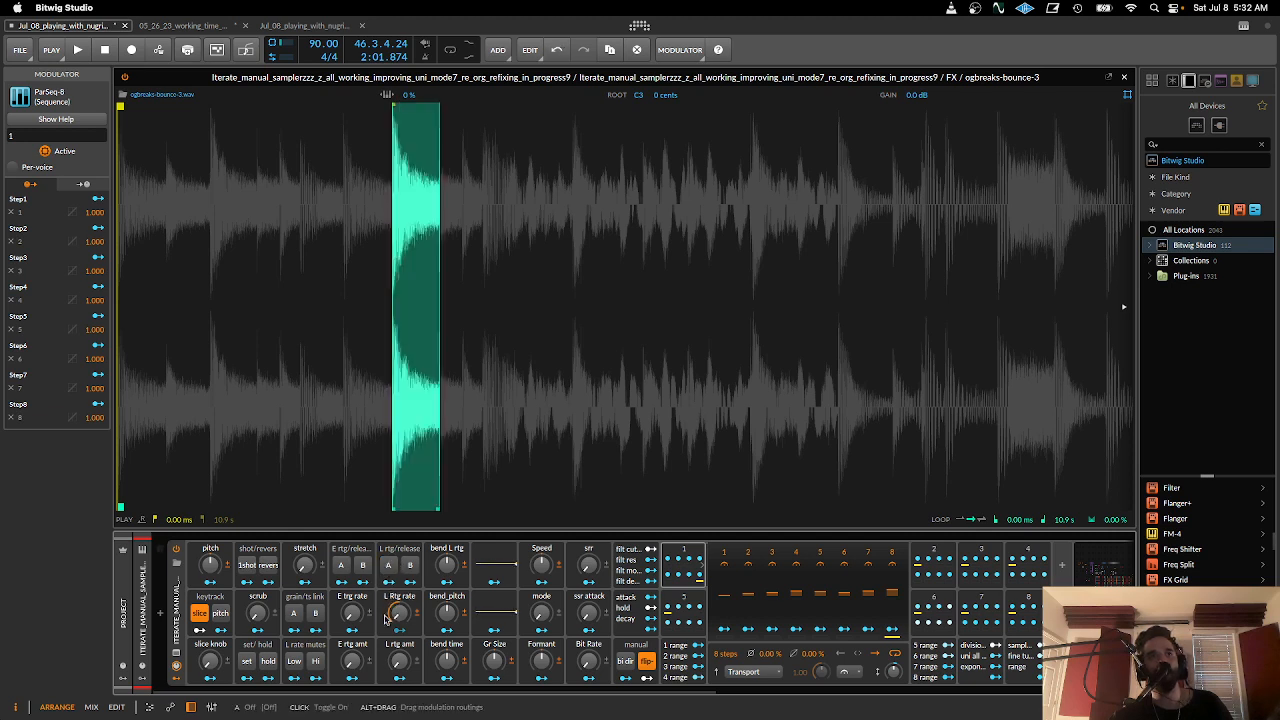
left_click(388, 566)
left_click(411, 567)
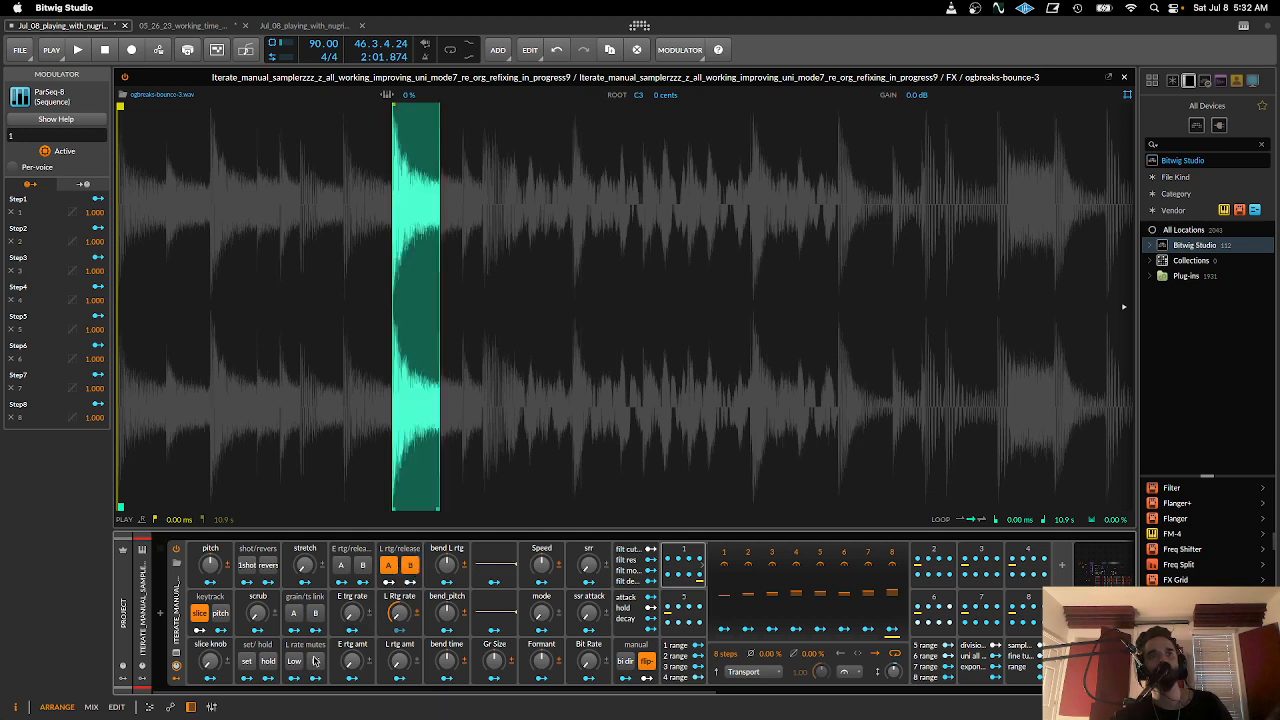
left_click_drag(404, 614, 404, 594)
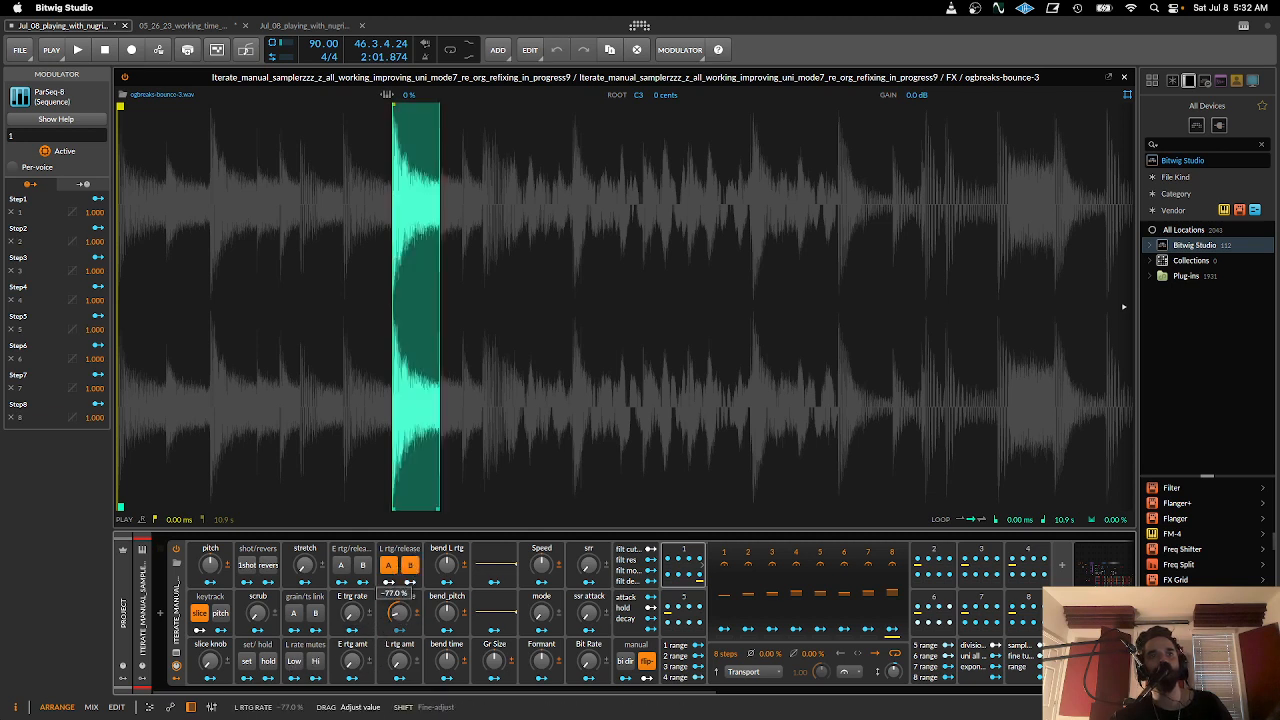
left_click_drag(399, 660, 401, 662)
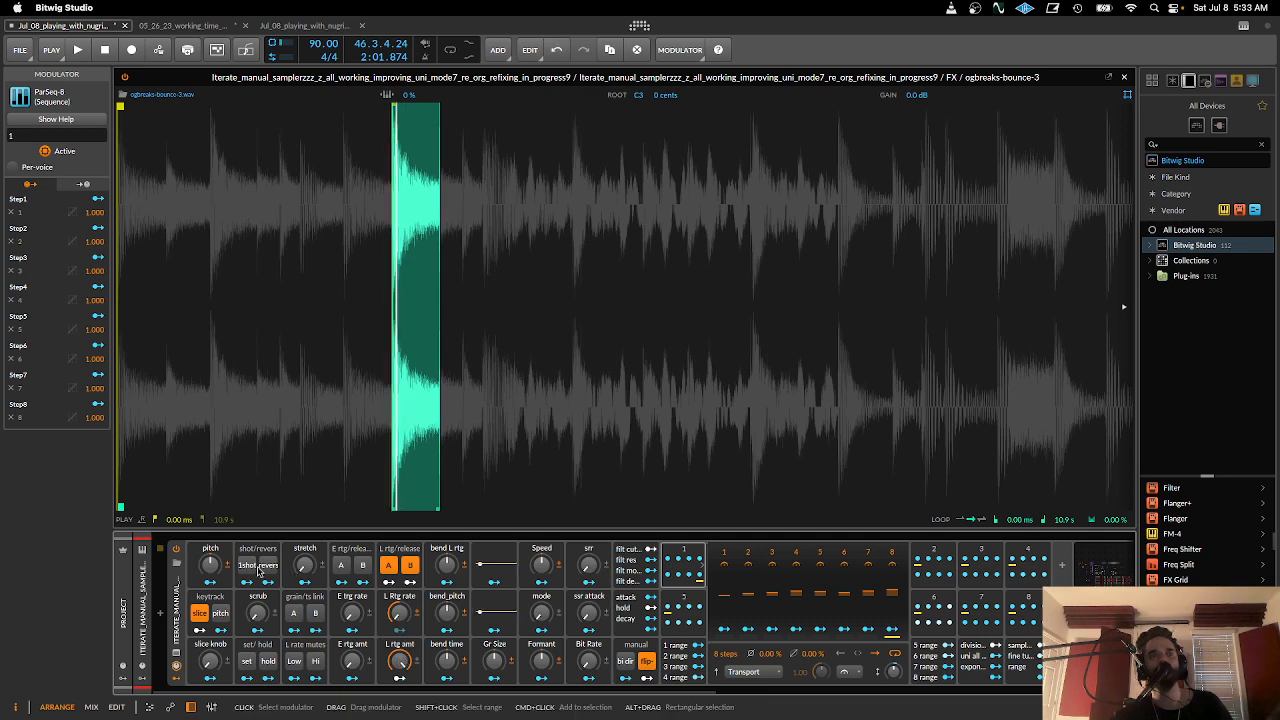
- Turn on the Low and Hi L rate mutes and raise the L rtg amt and L Rtg rate macros
left_click(299, 665)
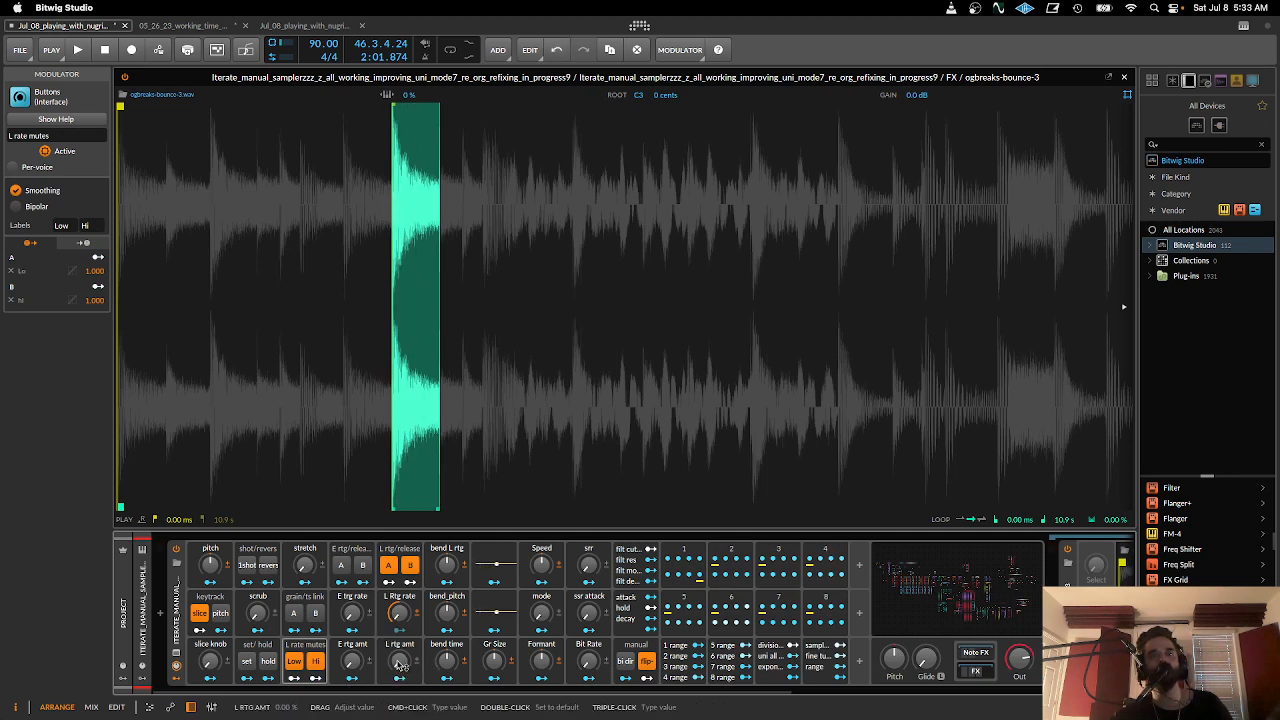
left_click_drag(399, 665, 395, 585)
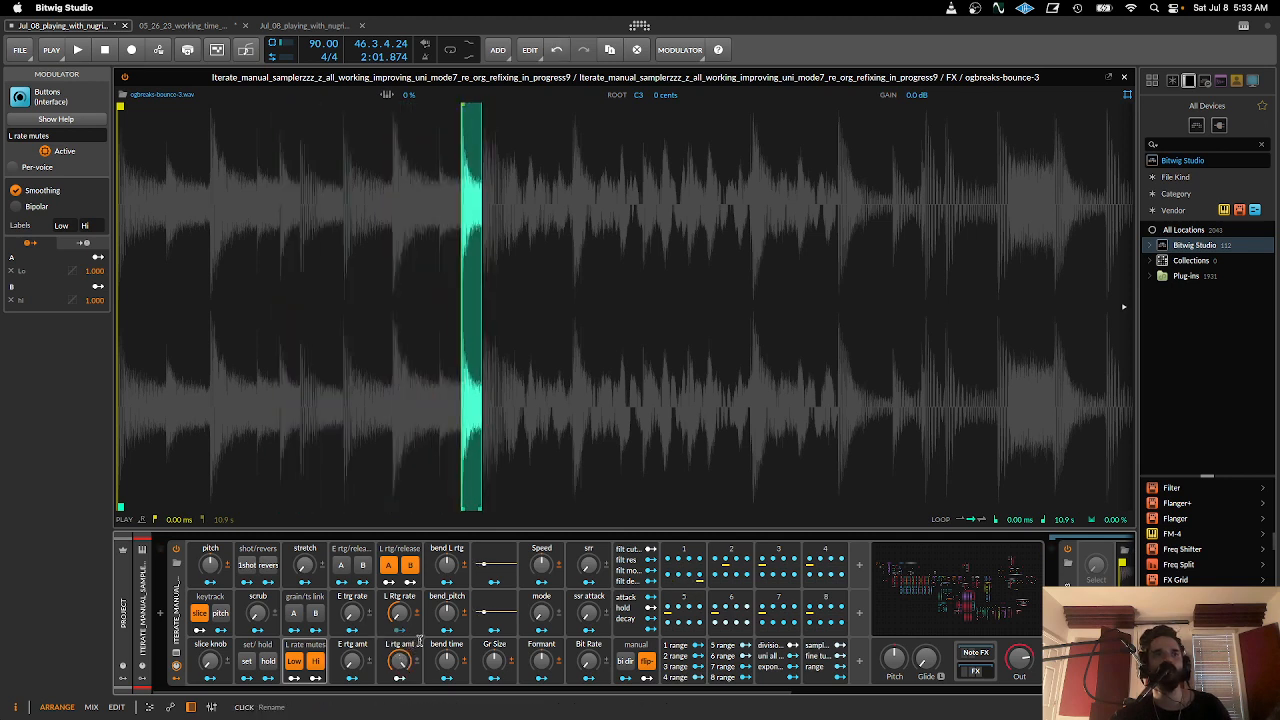
mouse_move(401, 620)
left_mouse_down()
mouse_move(398, 716)
mouse_move(398, 580)
mouse_move(400, 667)
mouse_move(400, 591)
left_mouse_up()
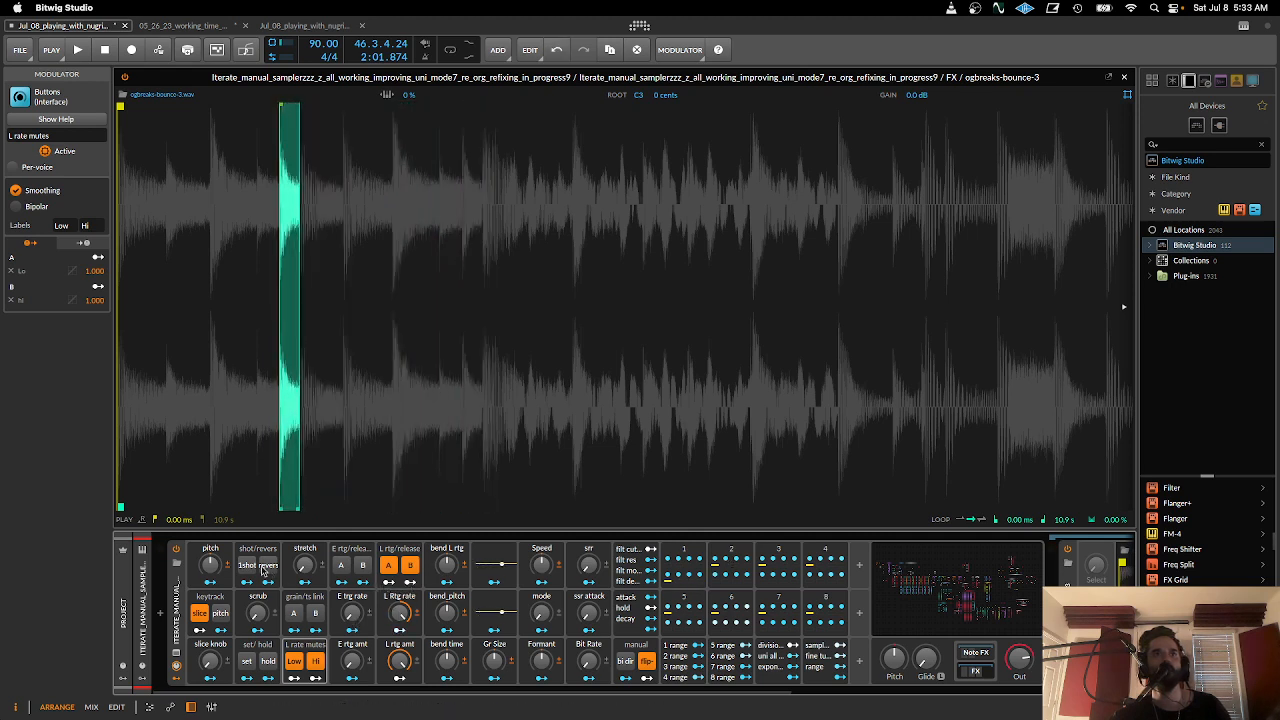
- Turn on 1shot playback and try the L Rtg rate macro at 100%
left_click(244, 566)
mouse_move(399, 612)
left_mouse_down()
mouse_move(399, 660)
mouse_move(403, 614)
left_mouse_up()
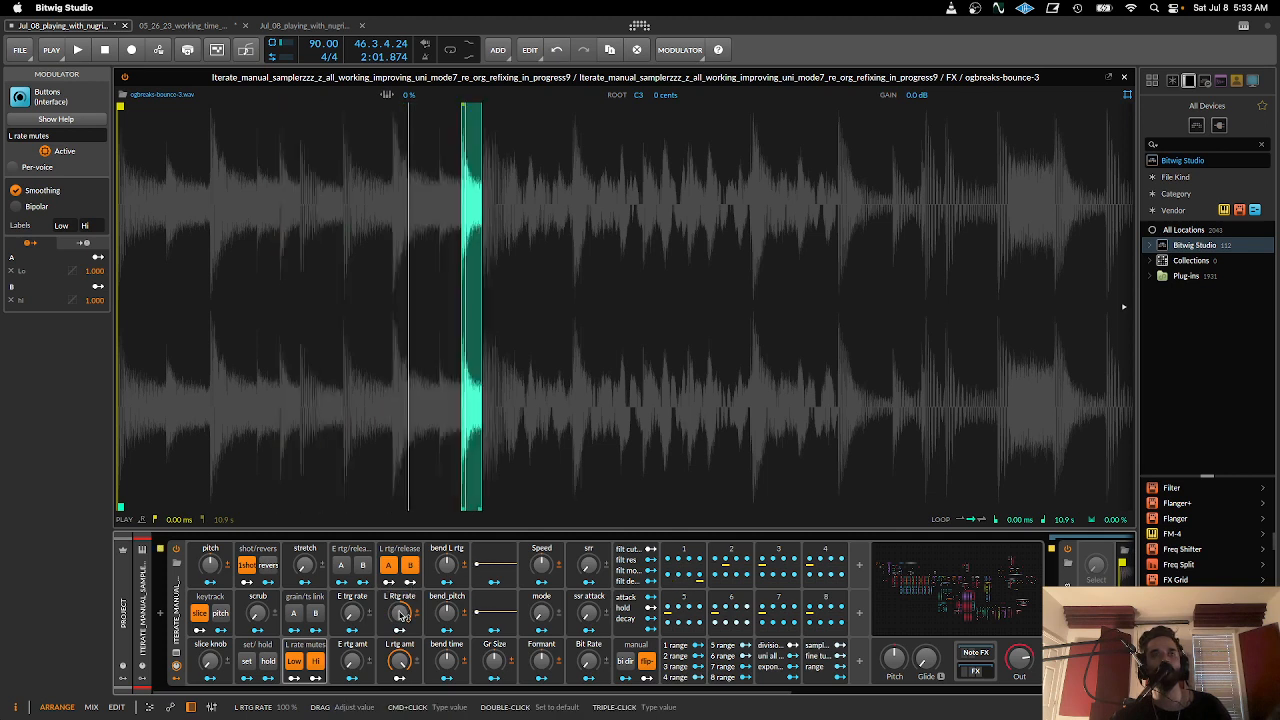
left_click_drag(403, 614, 403, 629)
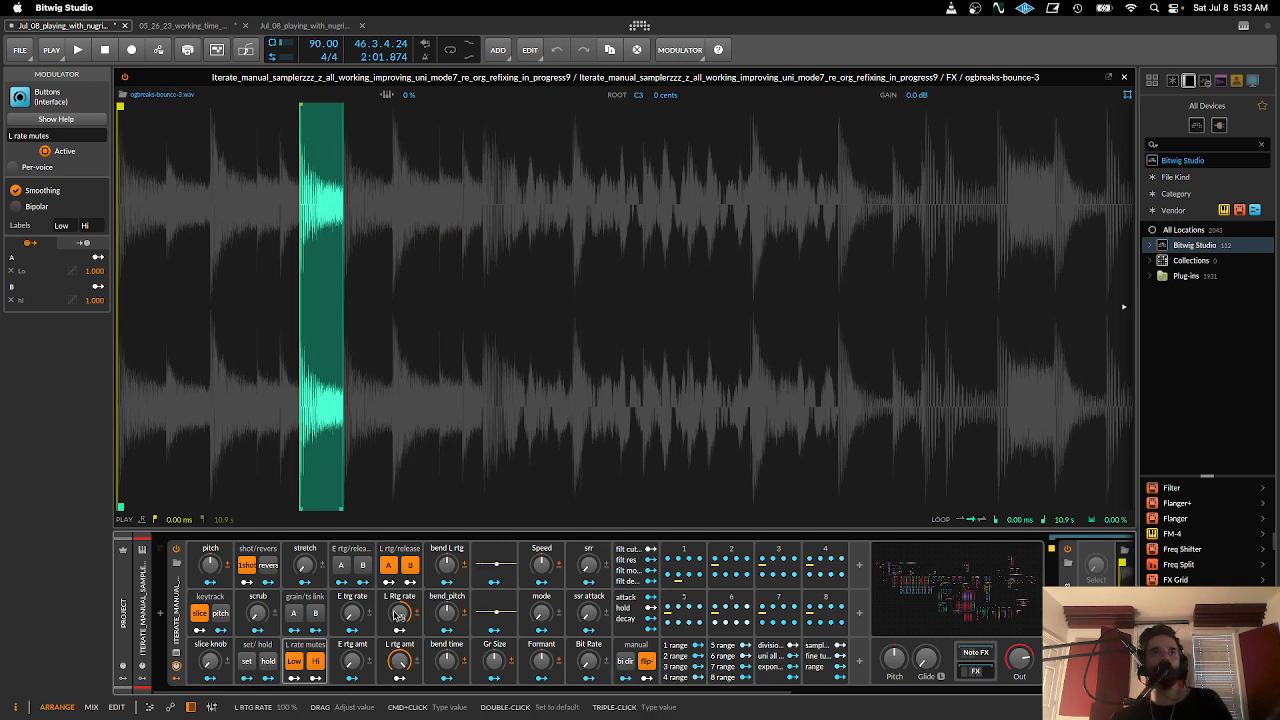
- Set bend L rtg to 36%, turn off L rtg/release A and B, and raise the bend_pitch macro slightly
mouse_move(400, 660)
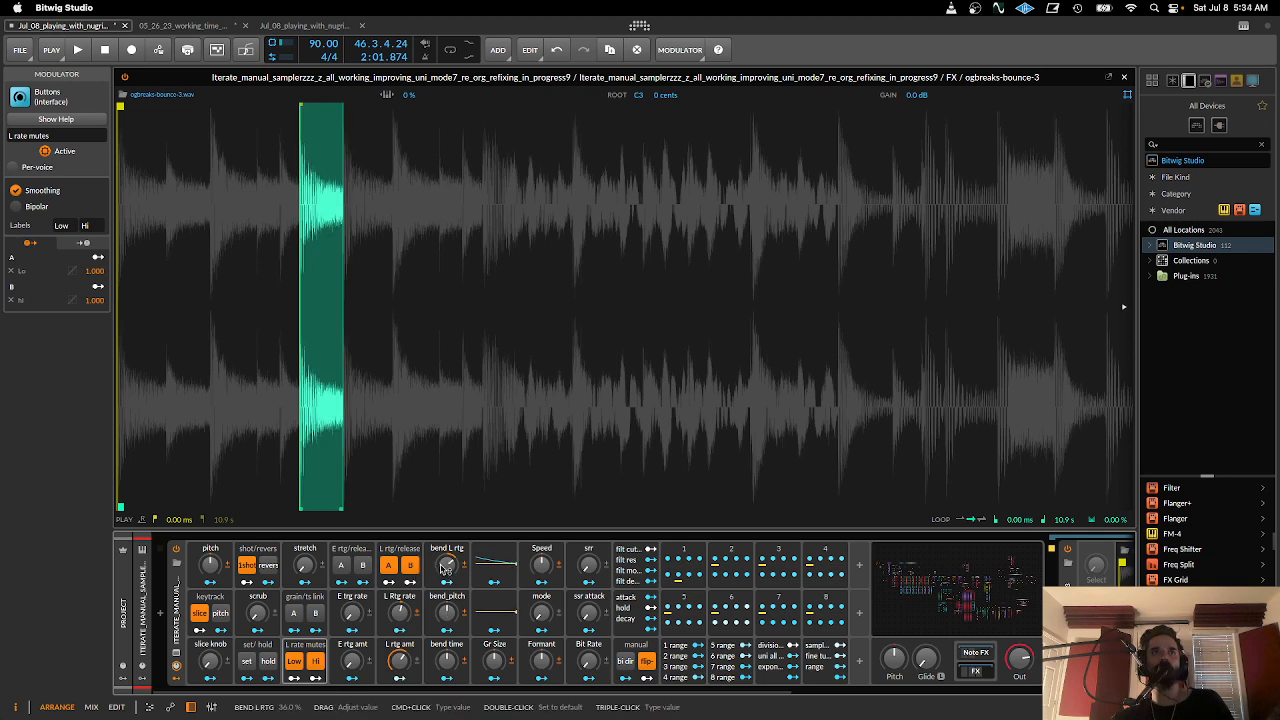
left_click(388, 566)
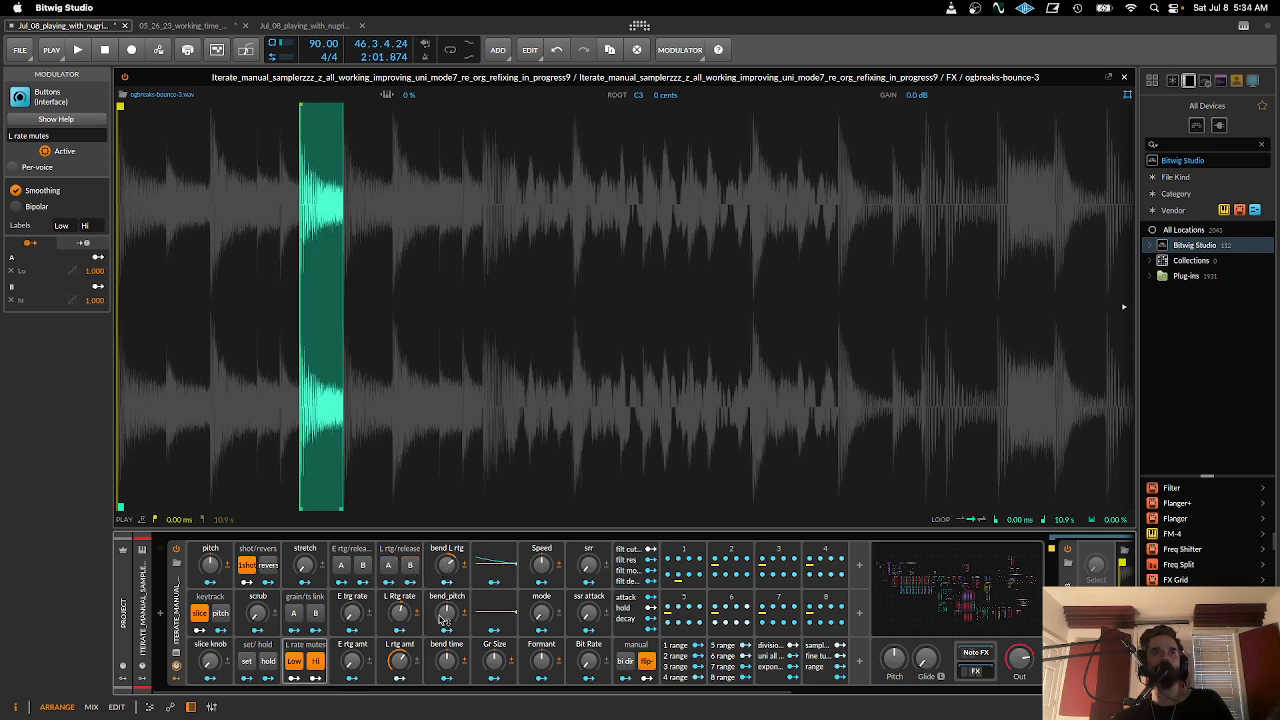
left_click_drag(444, 614, 444, 585)
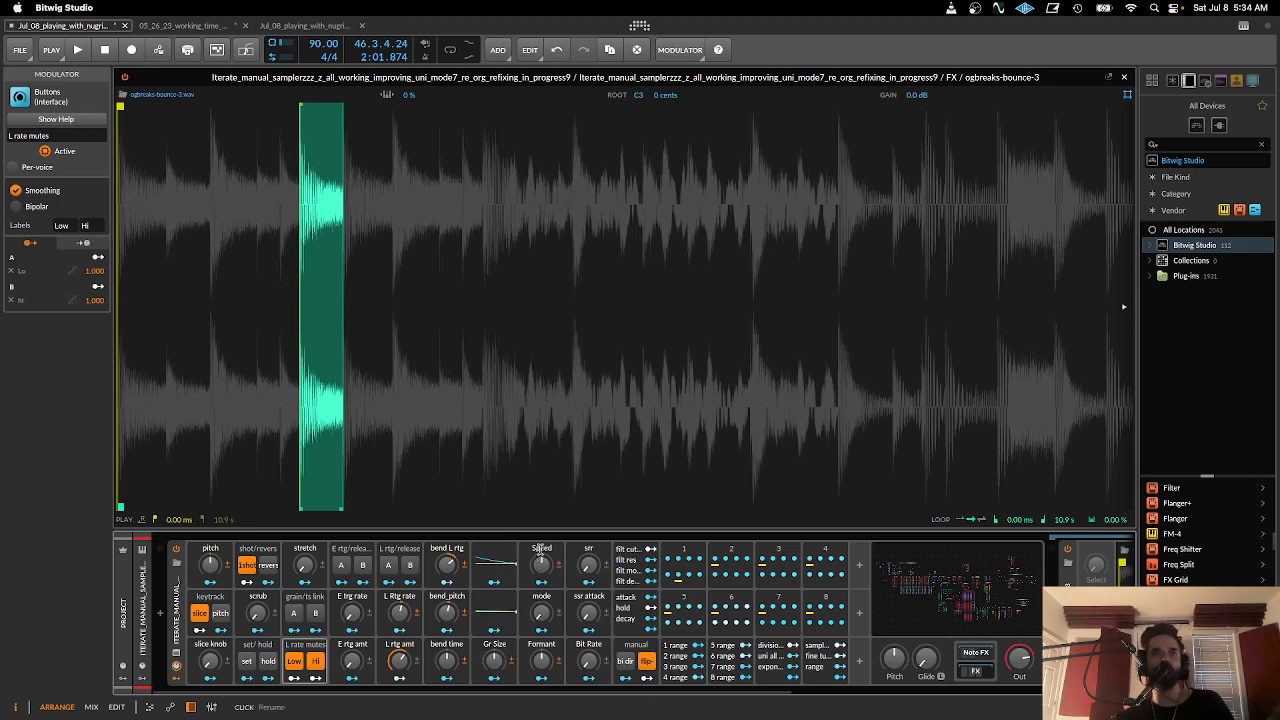
- Try the Speed, srr and Bit Rate macros, returning each to its default
left_click_drag(541, 563, 541, 575)
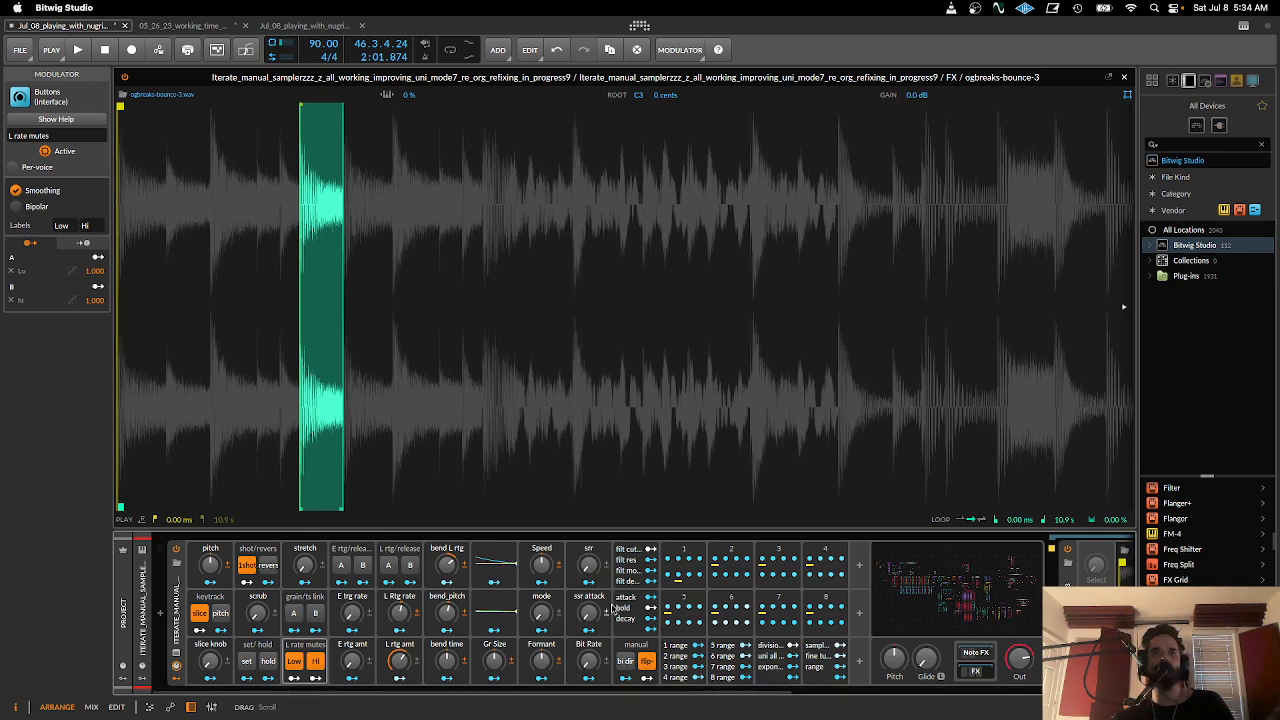
left_click_drag(588, 580, 588, 555)
left_click(589, 661)
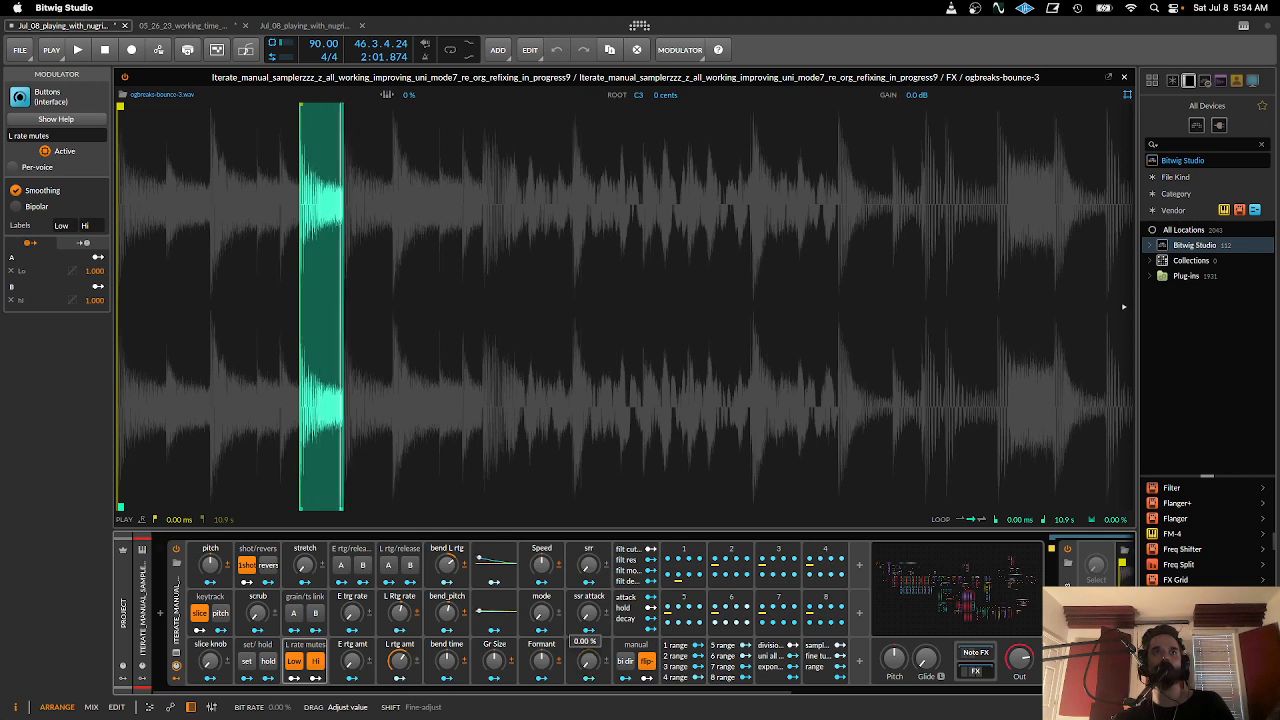
- Open the filter macros, turn filt decay fully up, and sweep filt cutoff between 0% and 100%
left_click(630, 562)
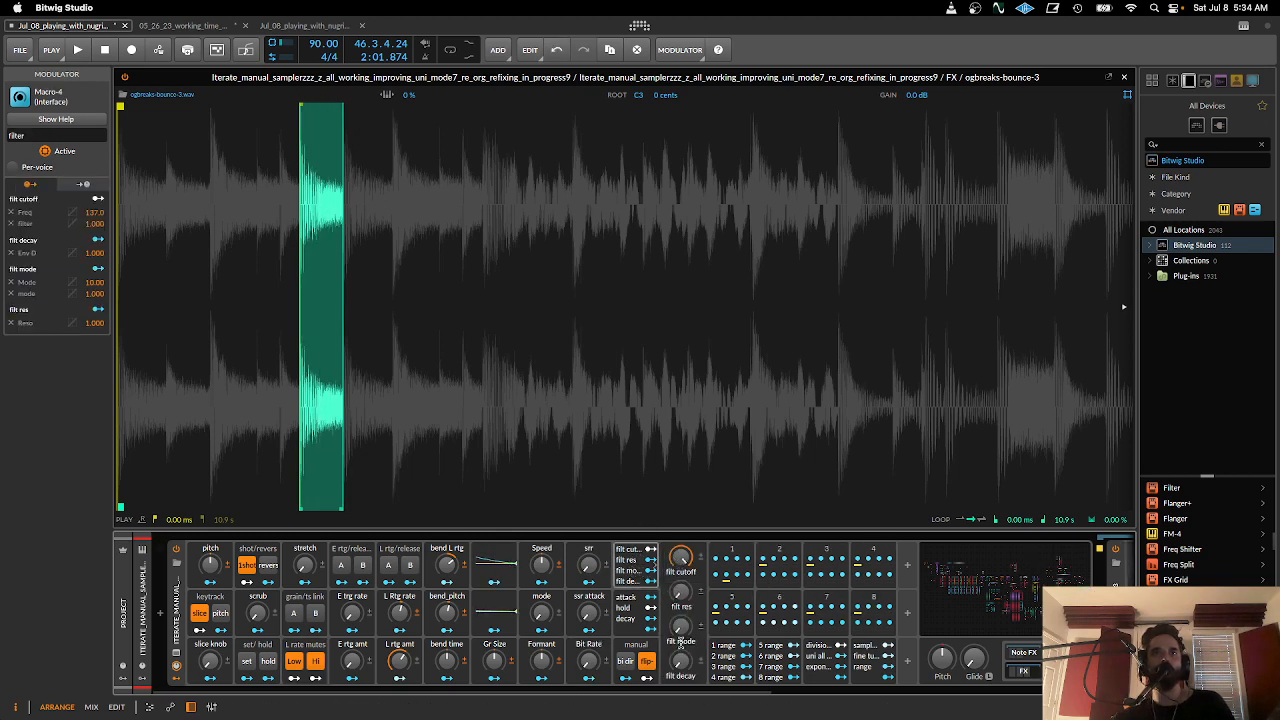
left_click_drag(681, 661, 685, 563)
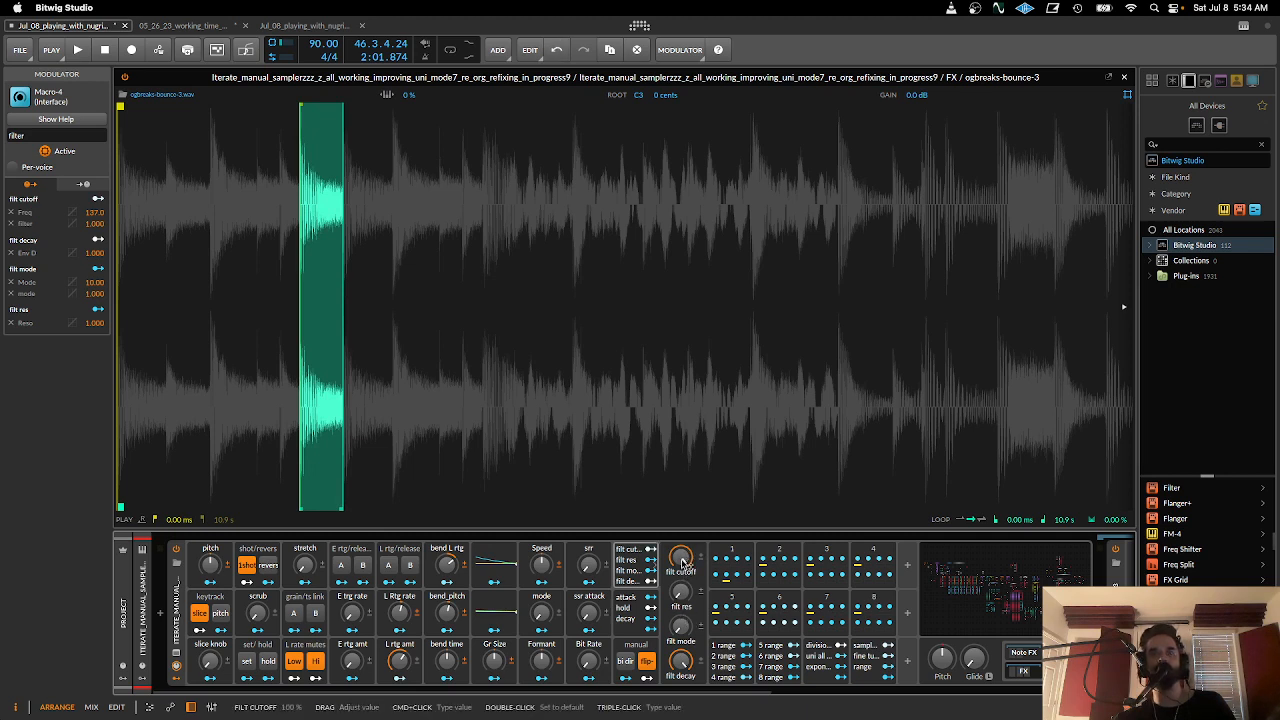
left_click_drag(683, 563, 683, 610)
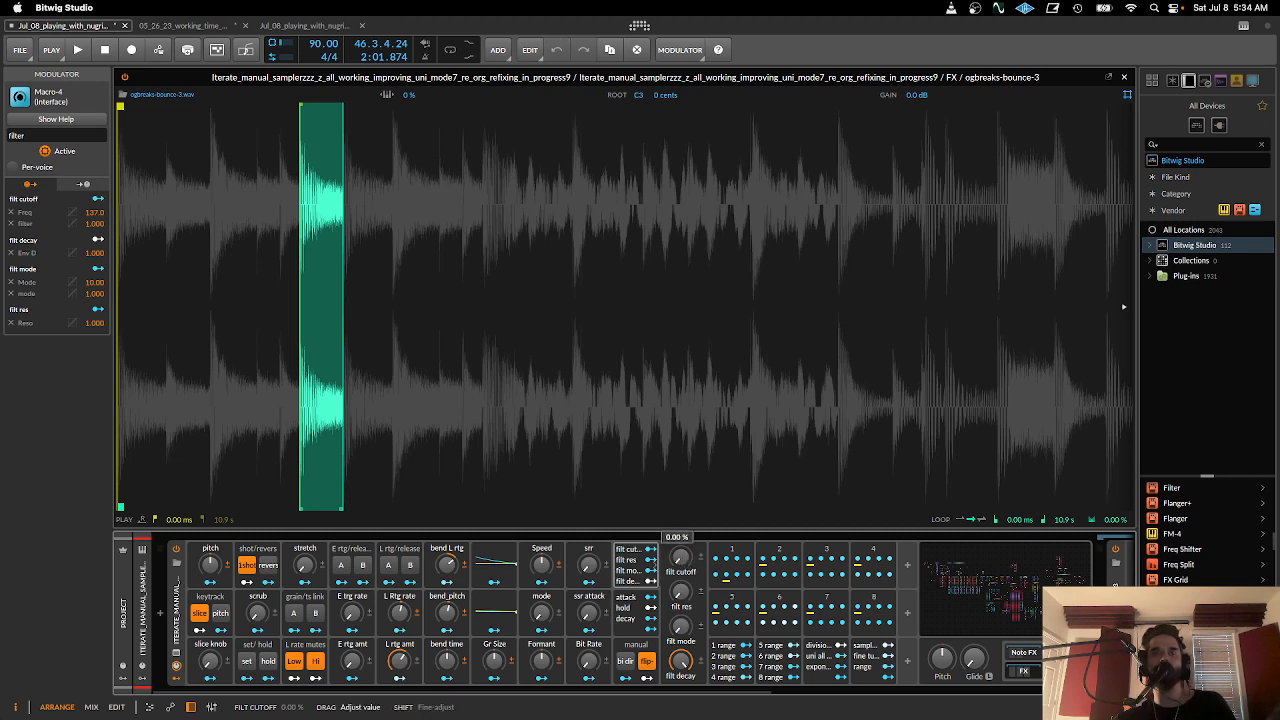
left_click_drag(682, 563, 680, 468)
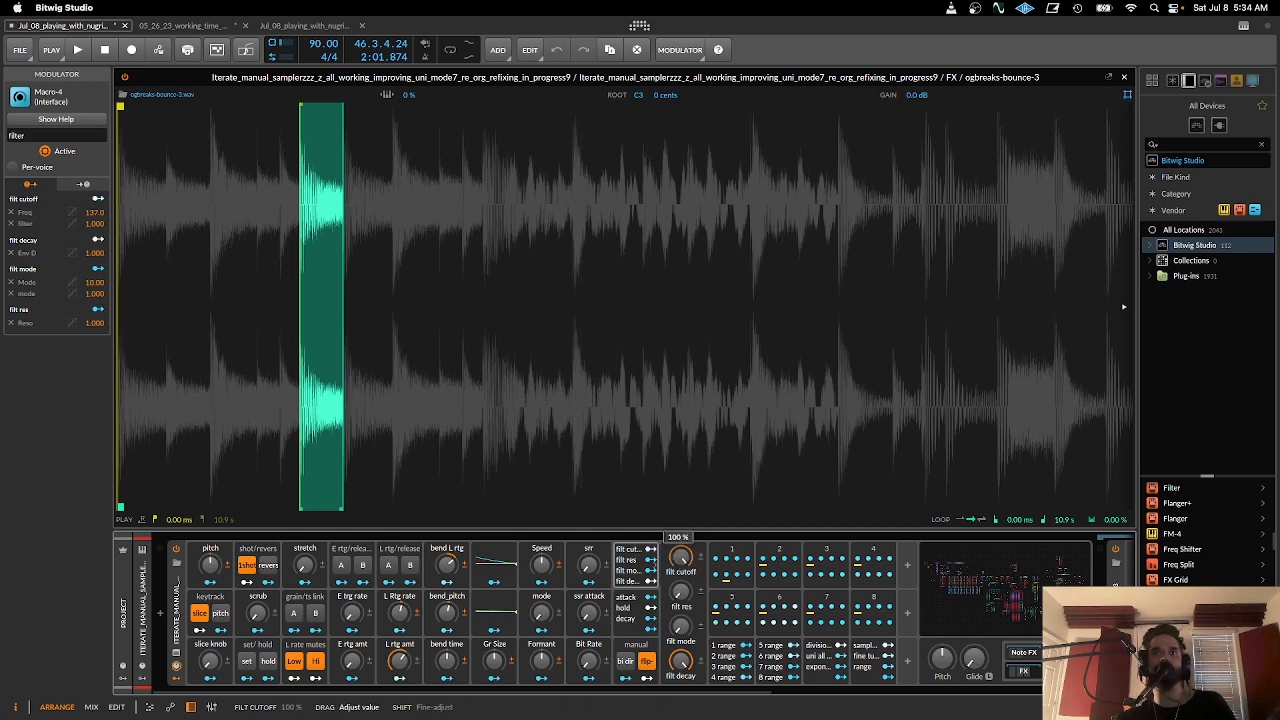
left_click_drag(680, 563, 680, 563)
left_click_drag(680, 625, 680, 625)
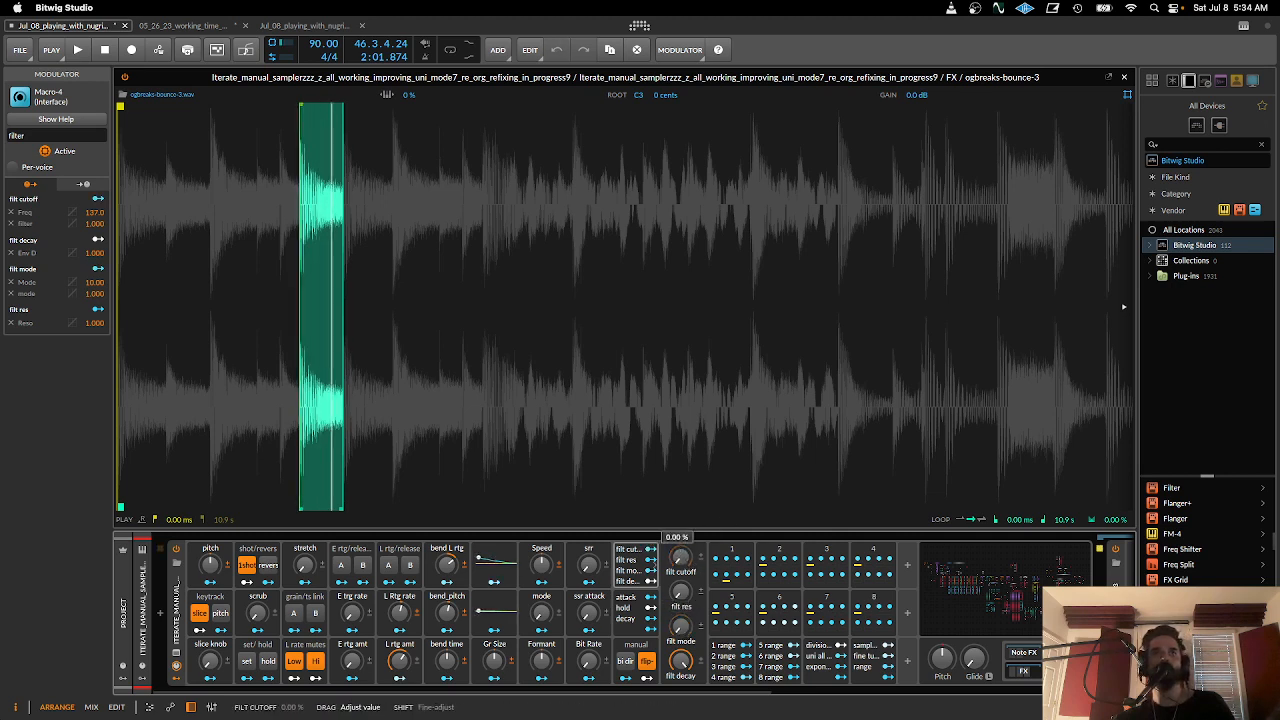
- Open step sequence 1, zoom into the waveform, and try different step 2 depths and the bi dir option
left_click(728, 560)
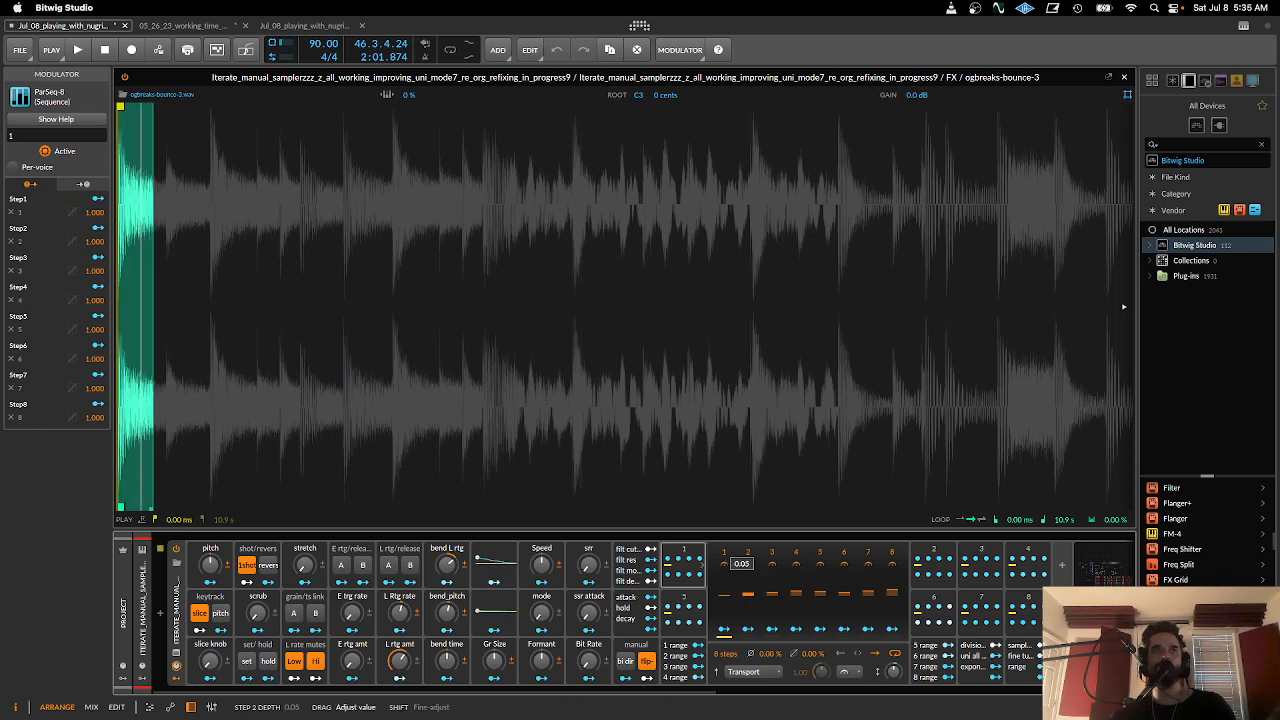
left_click_drag(249, 315, 430, 351)
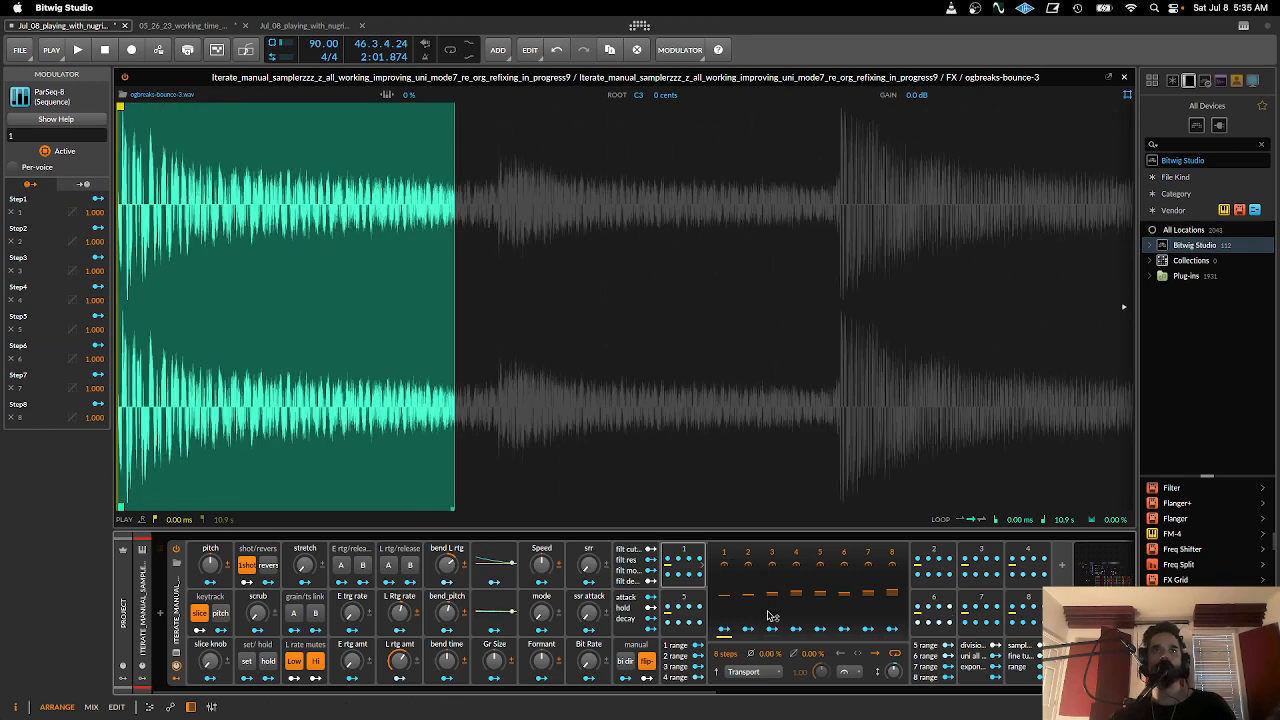
mouse_move(751, 597)
left_mouse_down()
mouse_move(751, 573)
mouse_move(751, 587)
left_mouse_up()
double_click(573, 469)
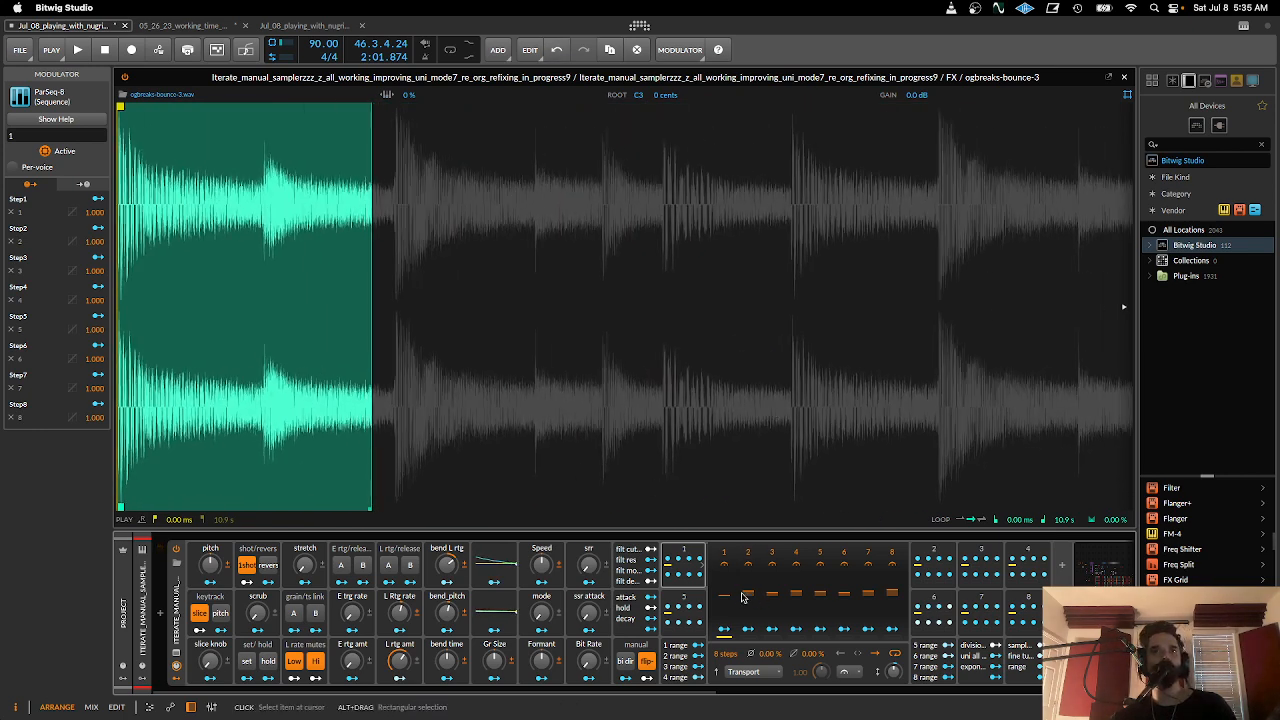
left_click_drag(743, 597, 752, 598)
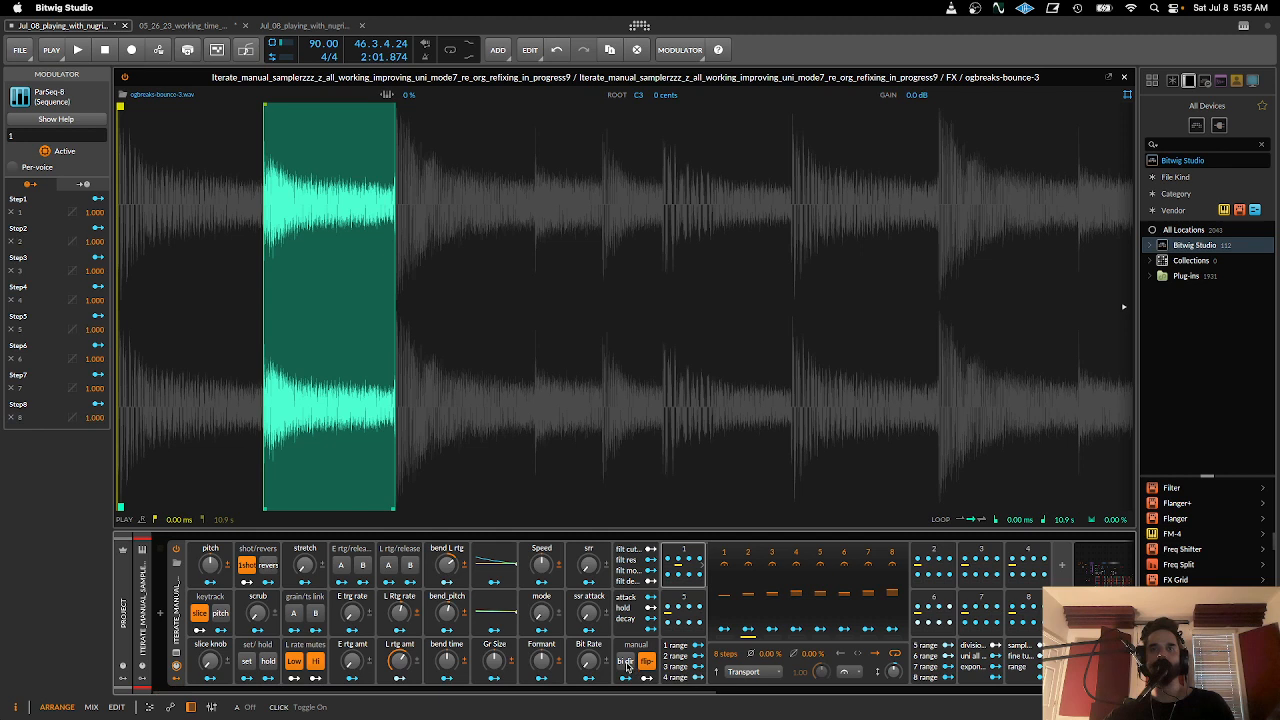
left_click(626, 664)
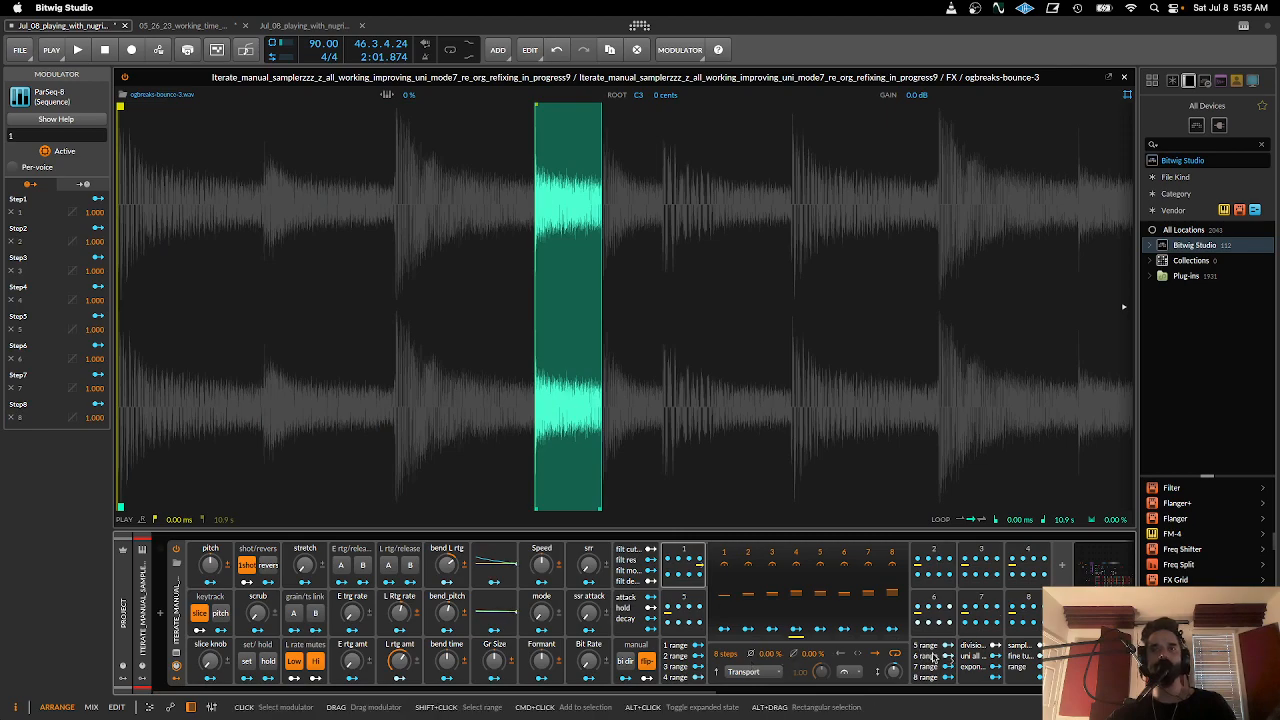
- Zoom back out to the full sample and flatten the depths of steps 2 to 8 in sequence 1 to about zero
left_click_drag(564, 329, 266, 240)
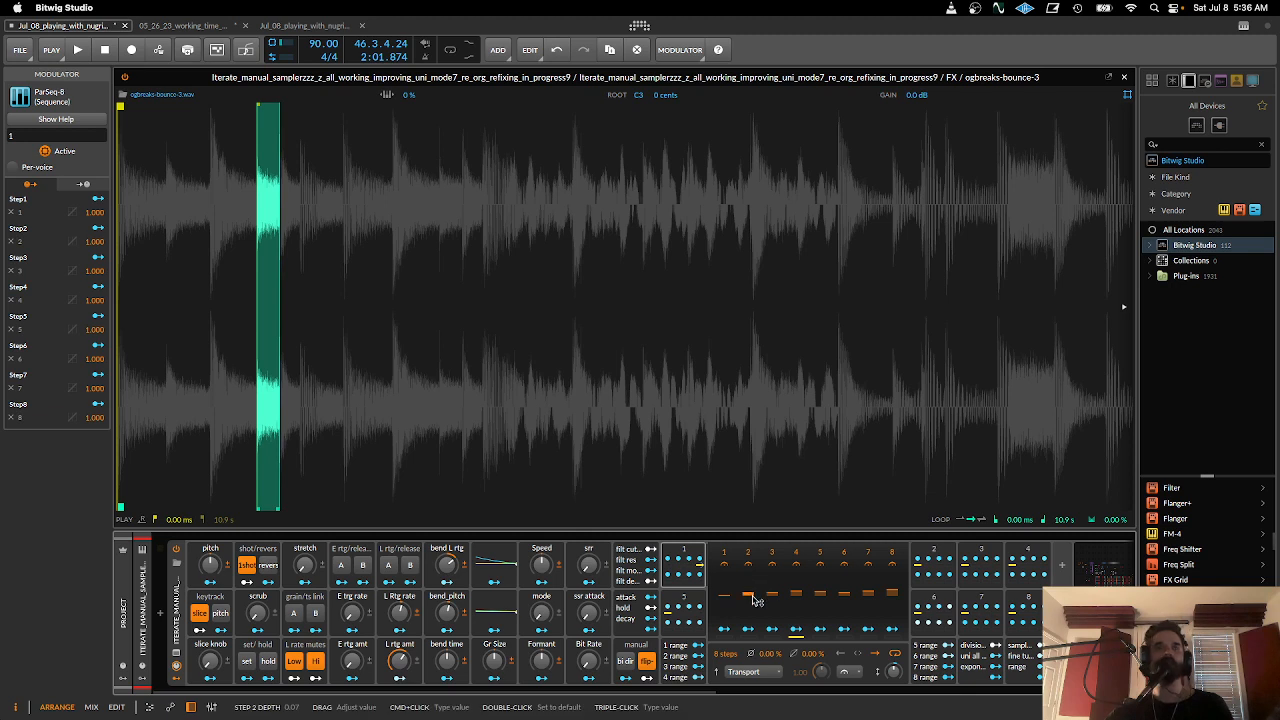
left_click_drag(757, 600, 822, 597)
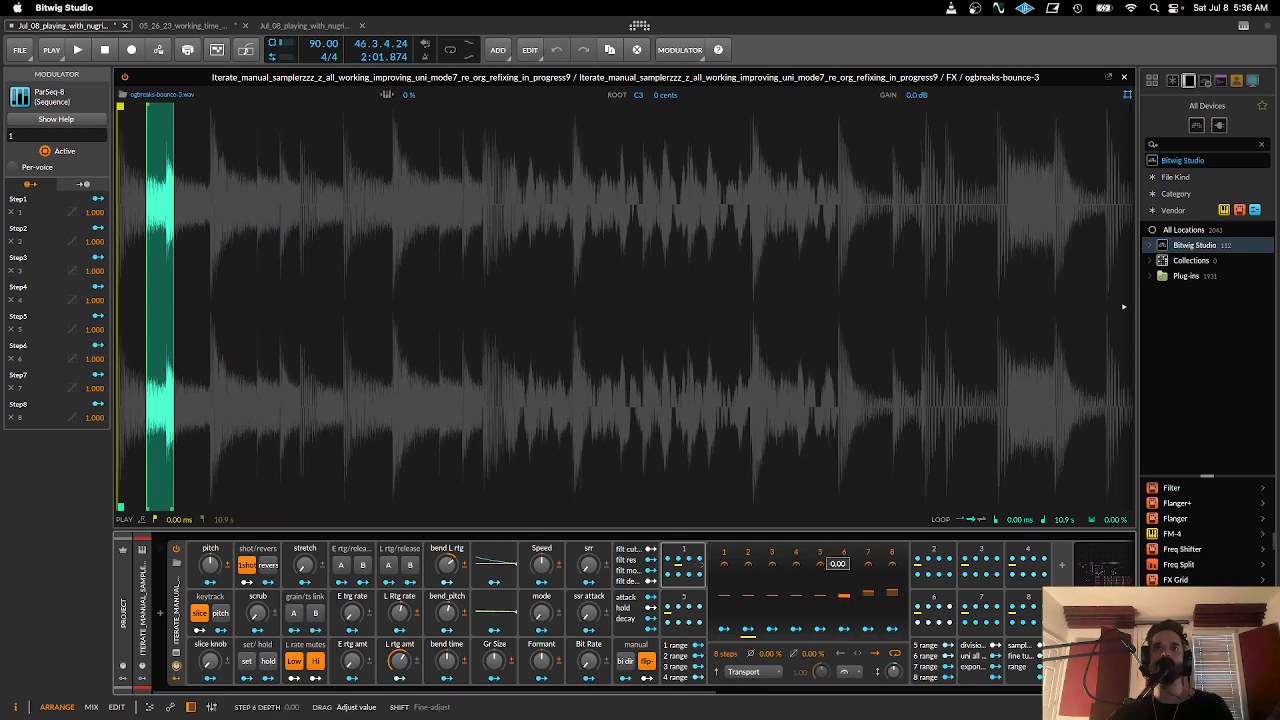
left_click_drag(868, 597, 892, 593)
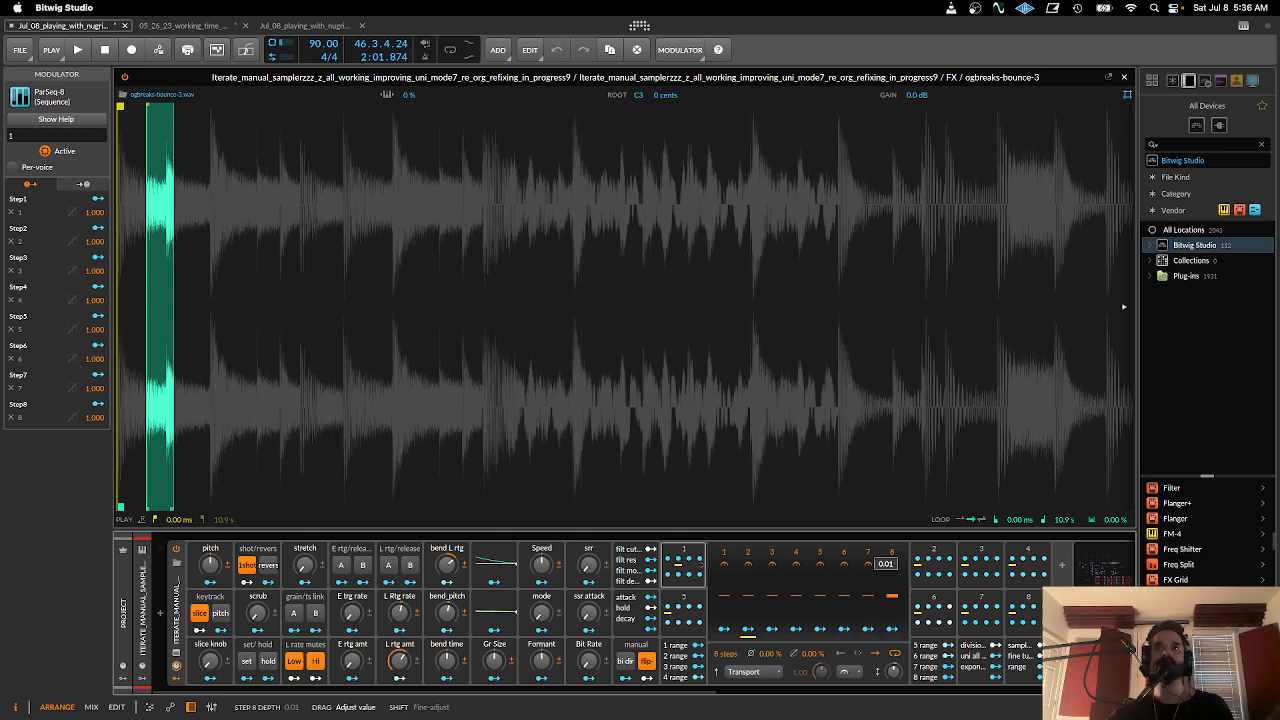
left_click_drag(894, 600, 894, 598)
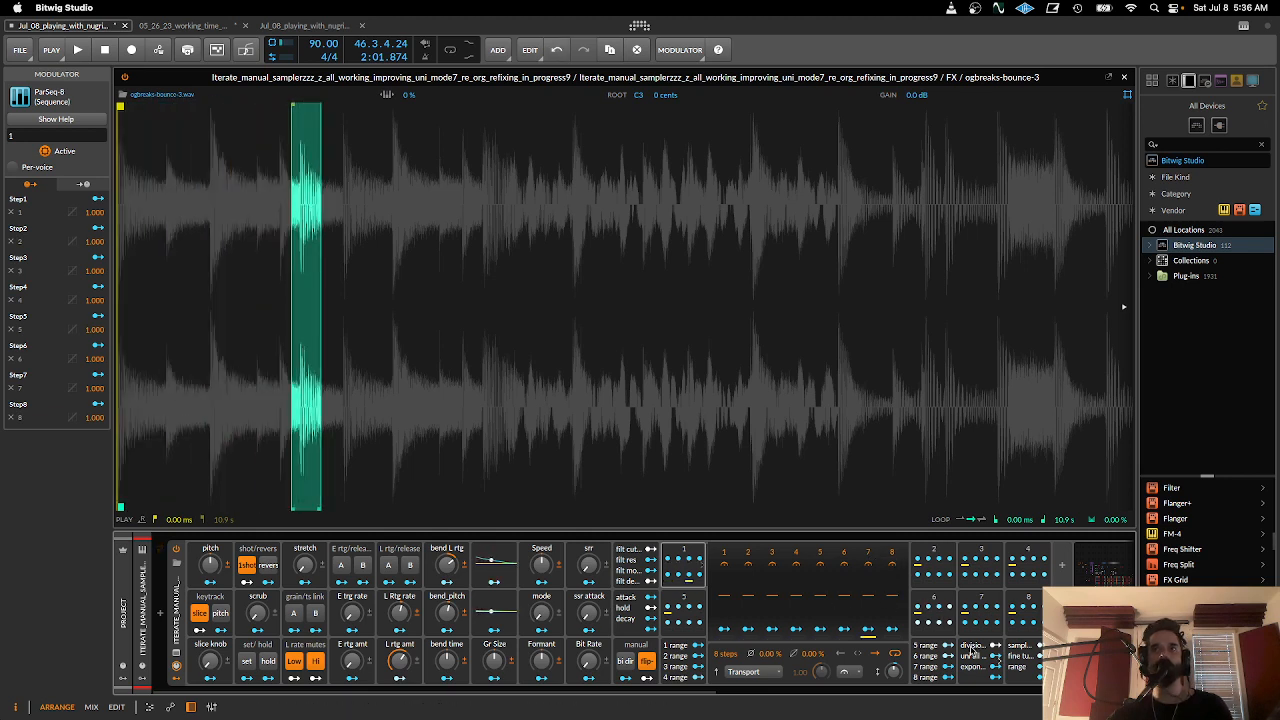
- Open the divisions macro group, turn divisions down, and set uni all range to 15%
left_click(972, 655)
mouse_move(820, 560)
left_mouse_down()
mouse_move(820, 581)
mouse_move(820, 546)
mouse_move(818, 566)
left_mouse_up()
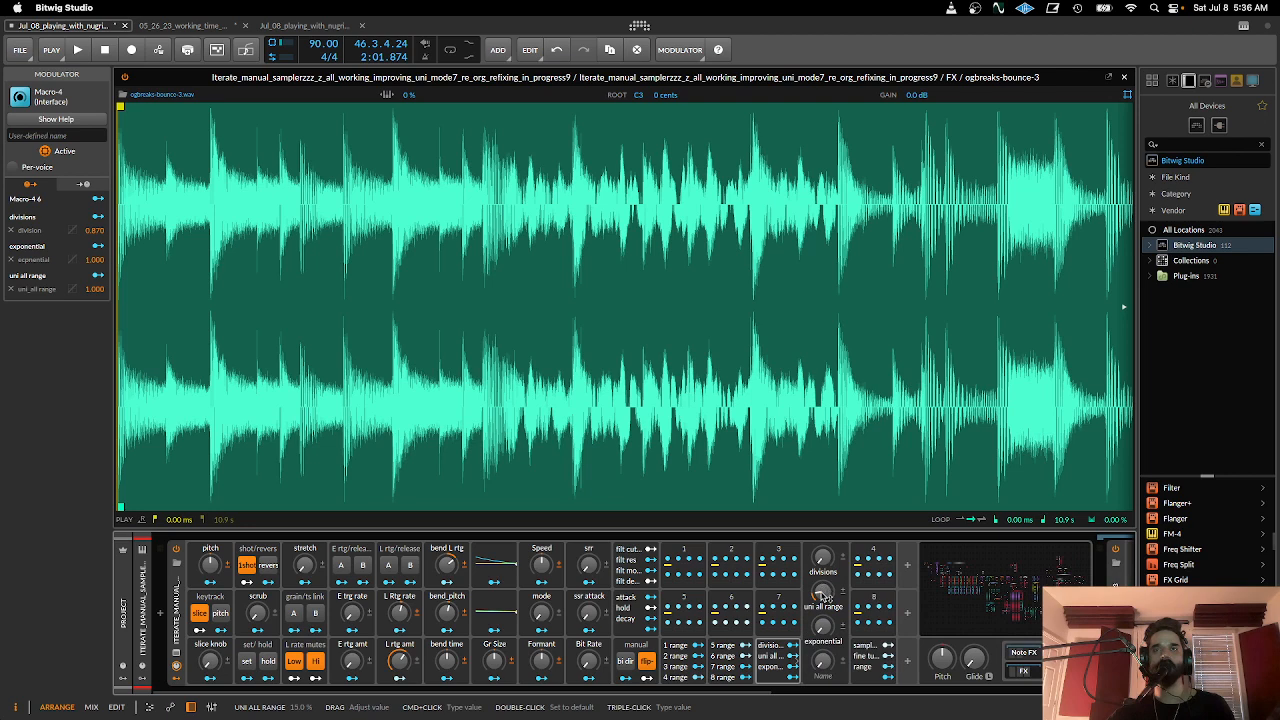
- Set divisions to 100% and turn exponential fully up in the divisions macro group
left_click(690, 550)
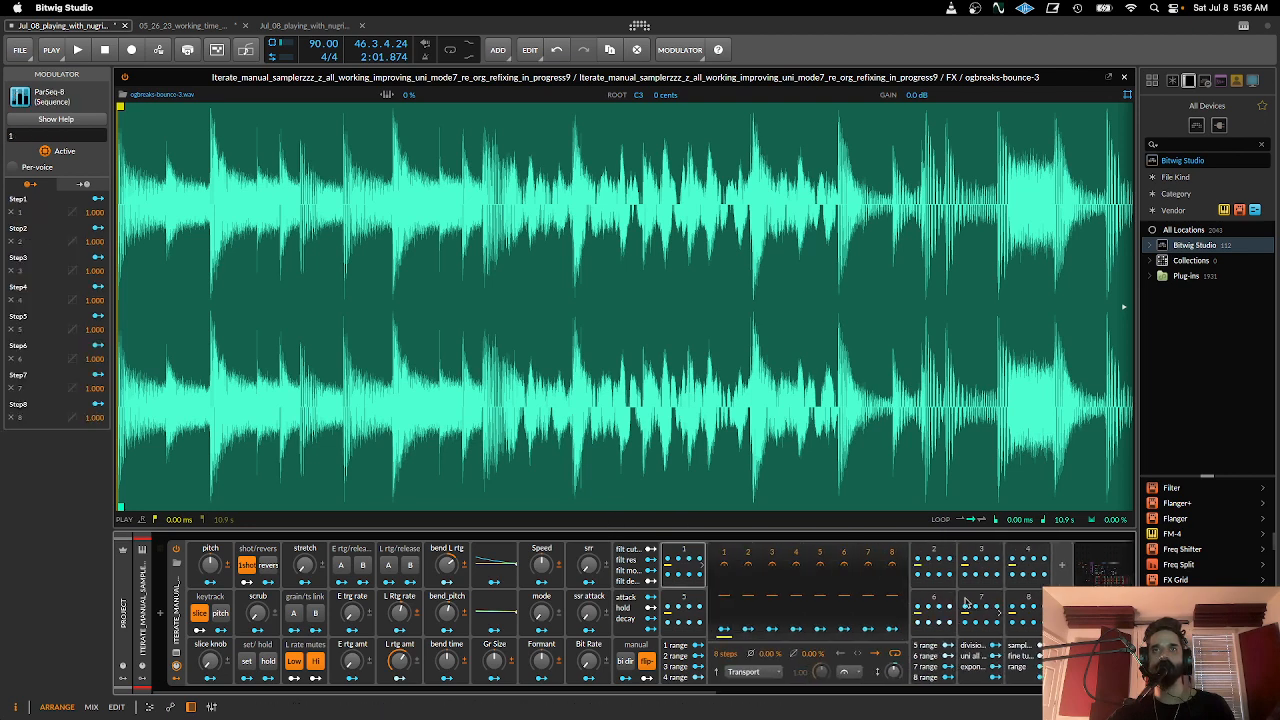
left_click(976, 657)
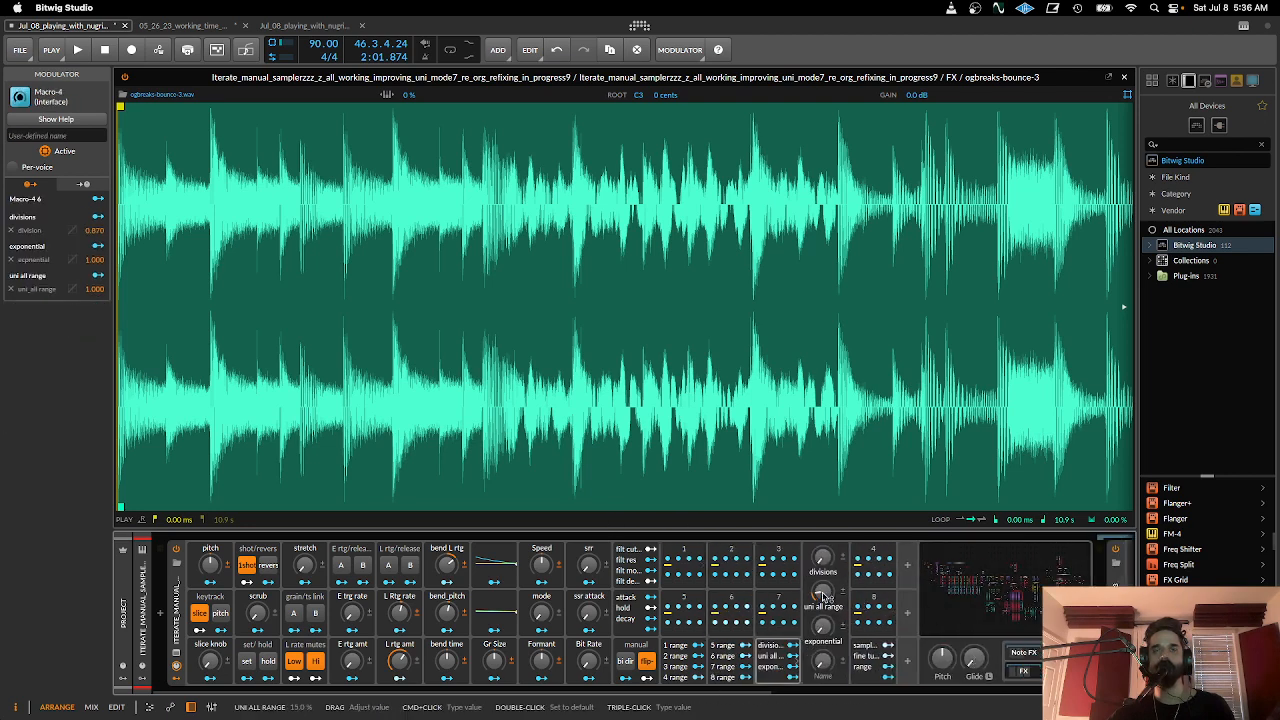
left_click_drag(823, 558, 823, 458)
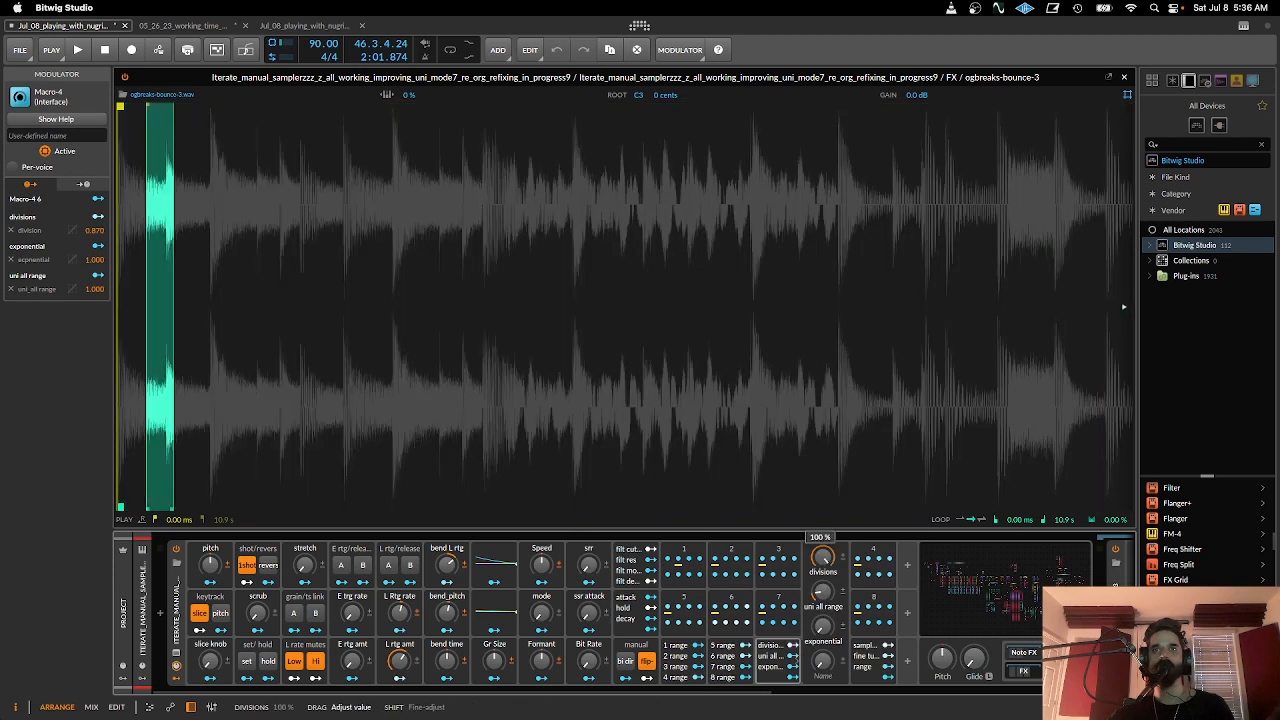
left_click_drag(823, 627, 823, 520)
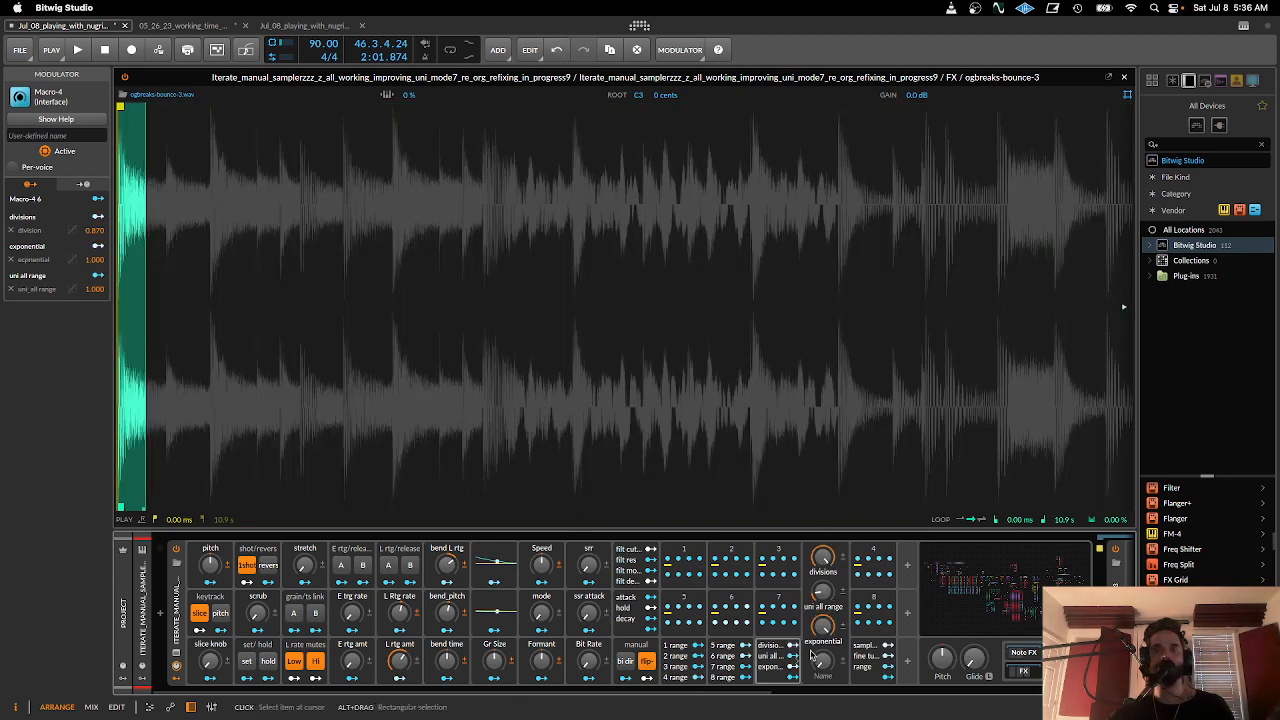
- Try small depth changes around zero on steps 1 and 2 of sequence 1
left_click_drag(132, 261, 314, 272)
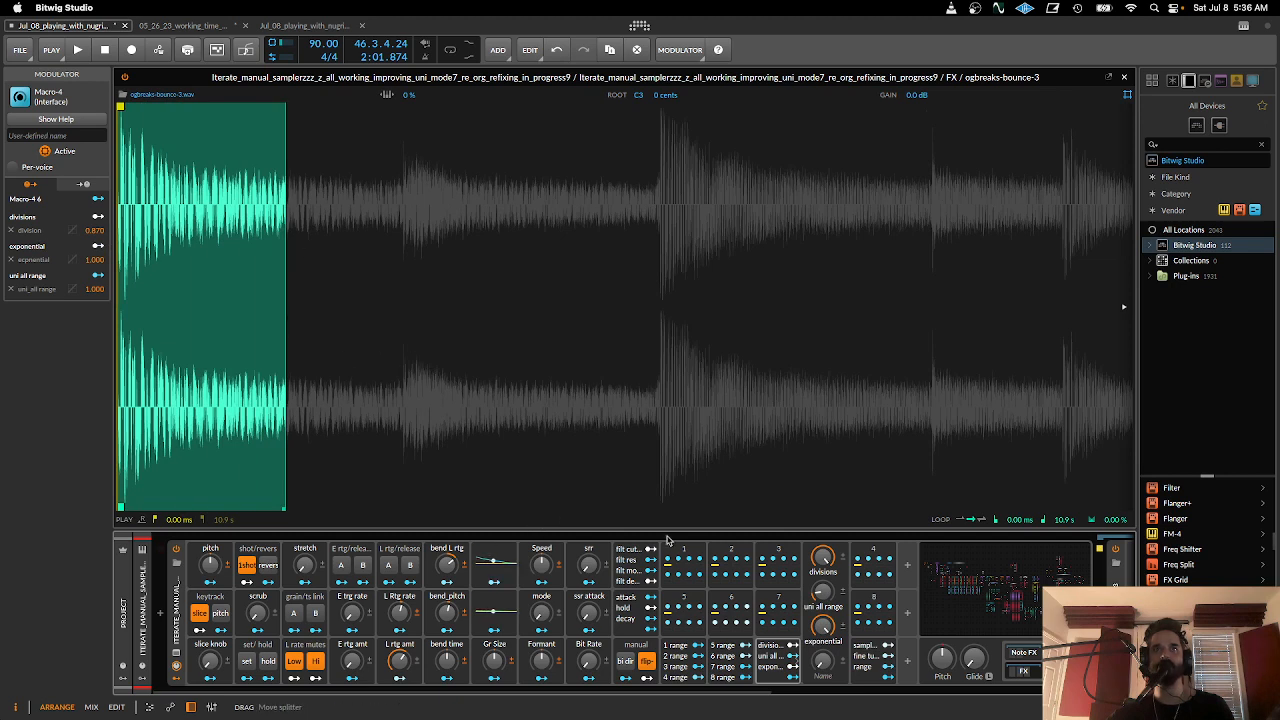
left_click(684, 558)
left_click(699, 562)
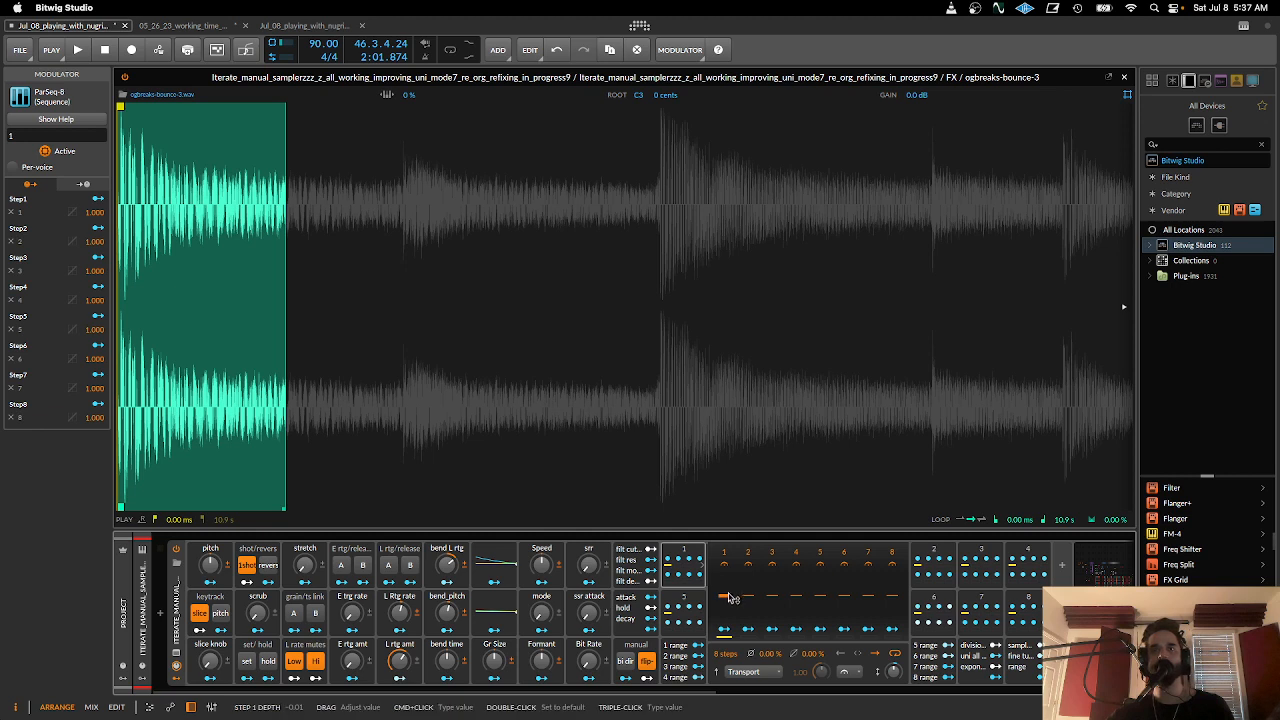
left_click_drag(729, 600, 729, 600)
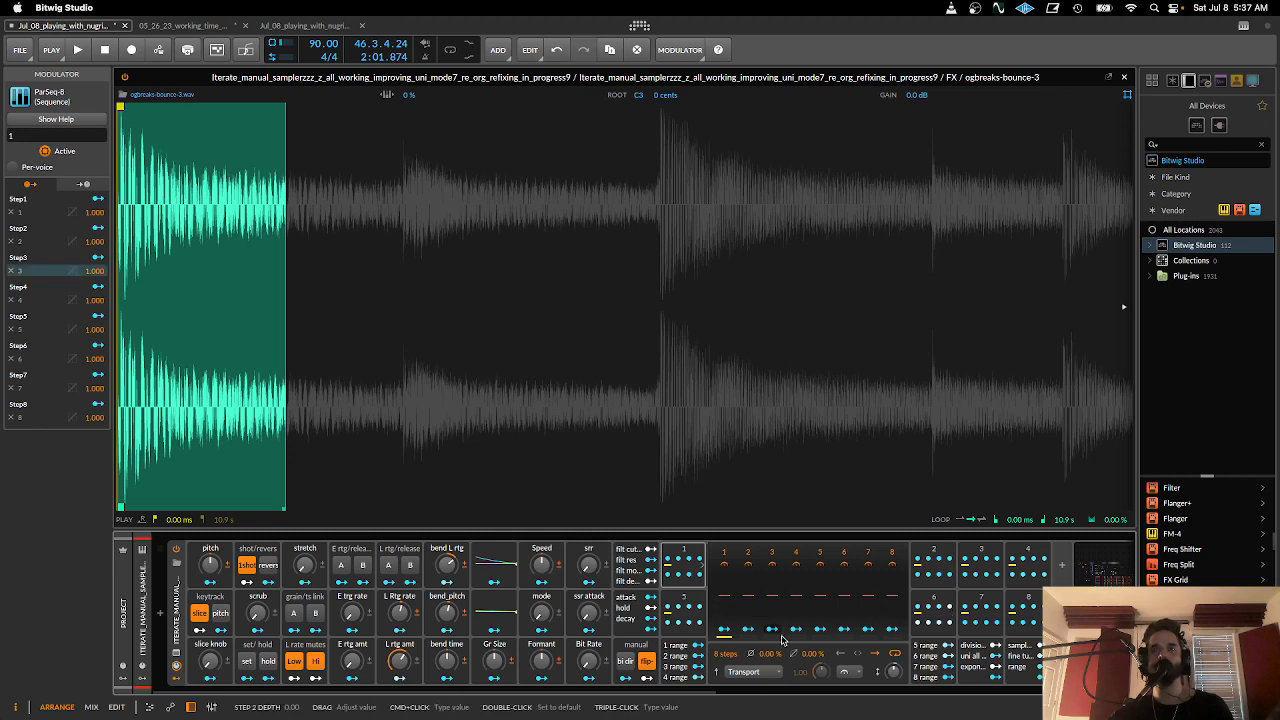
left_click(972, 655)
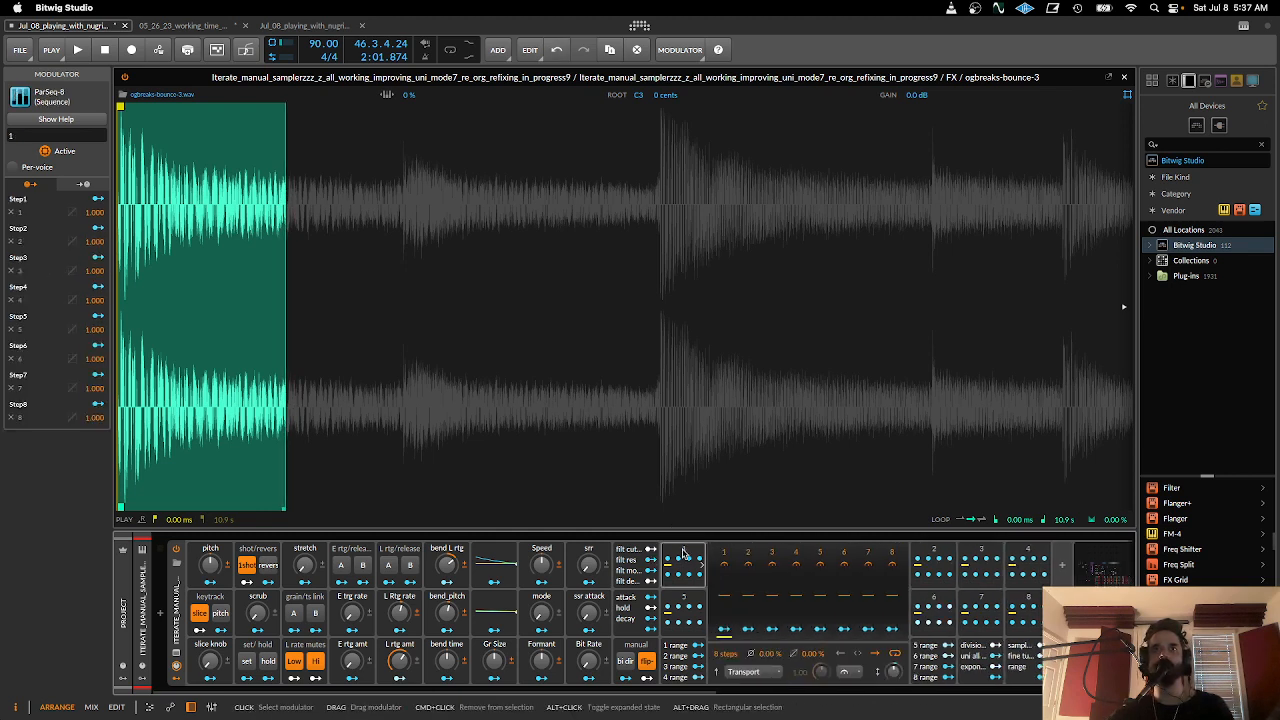
left_click(685, 562)
left_click_drag(757, 596, 757, 594)
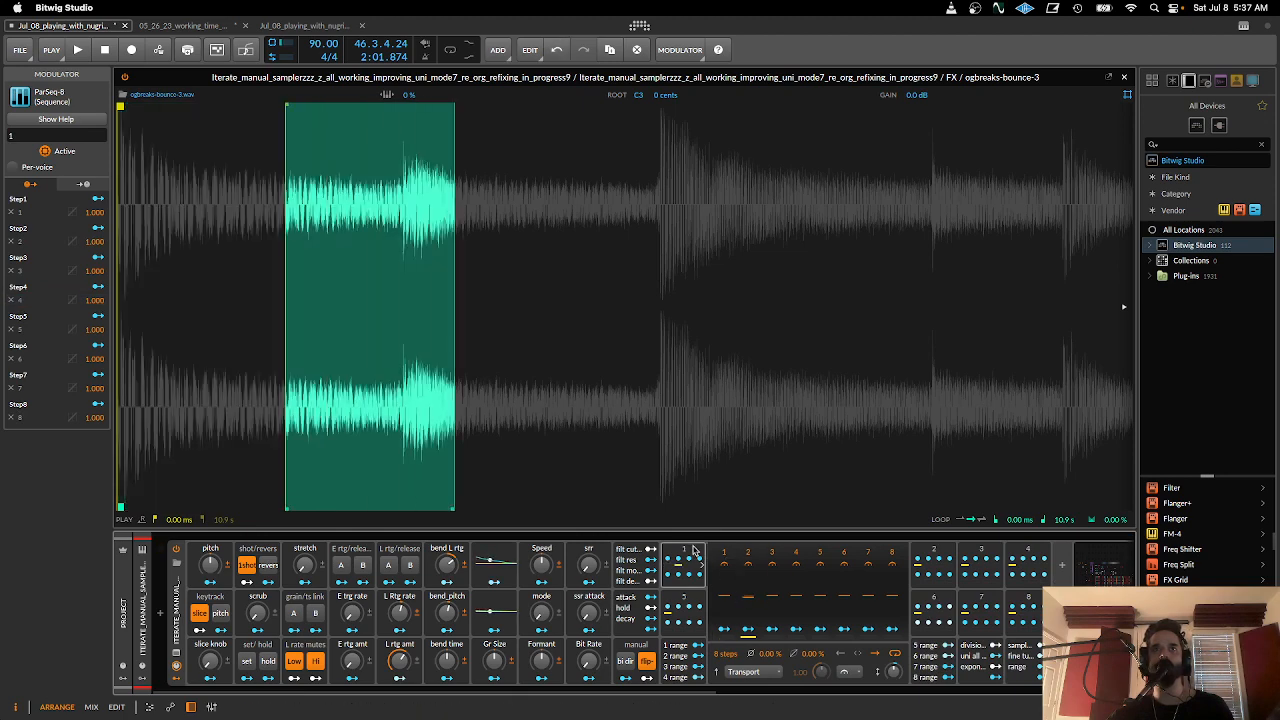
- Turn uni all range fully up and raise the depths of steps 2 to 4 in sequence 1 slightly above zero
left_click(688, 551)
left_click(772, 656)
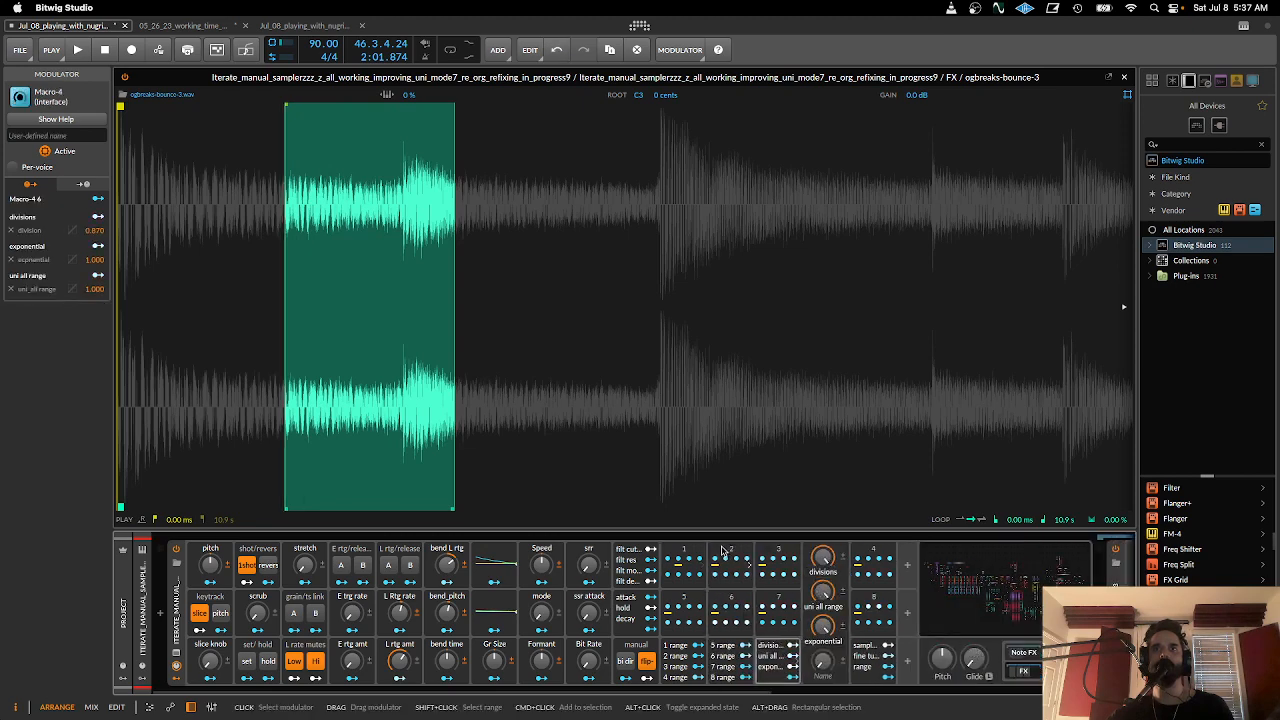
left_click(677, 551)
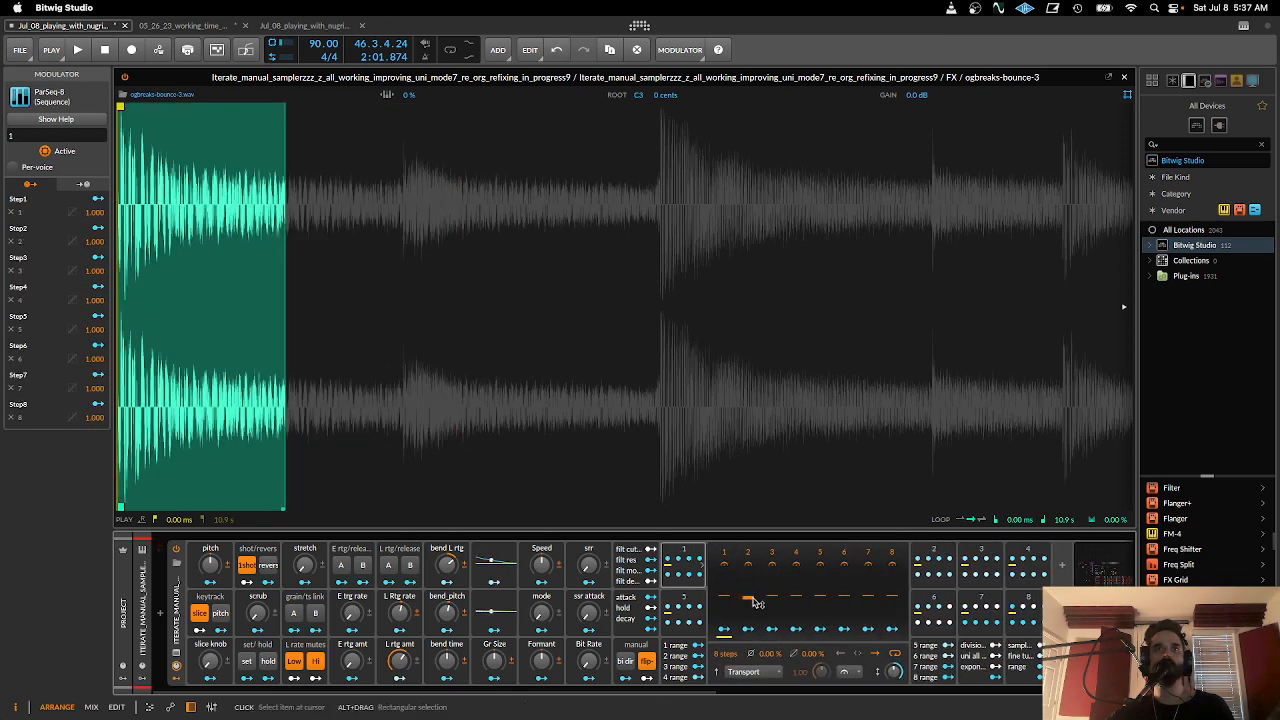
mouse_move(757, 603)
left_mouse_down()
mouse_move(757, 578)
mouse_move(748, 609)
mouse_move(751, 588)
mouse_move(771, 586)
left_mouse_up()
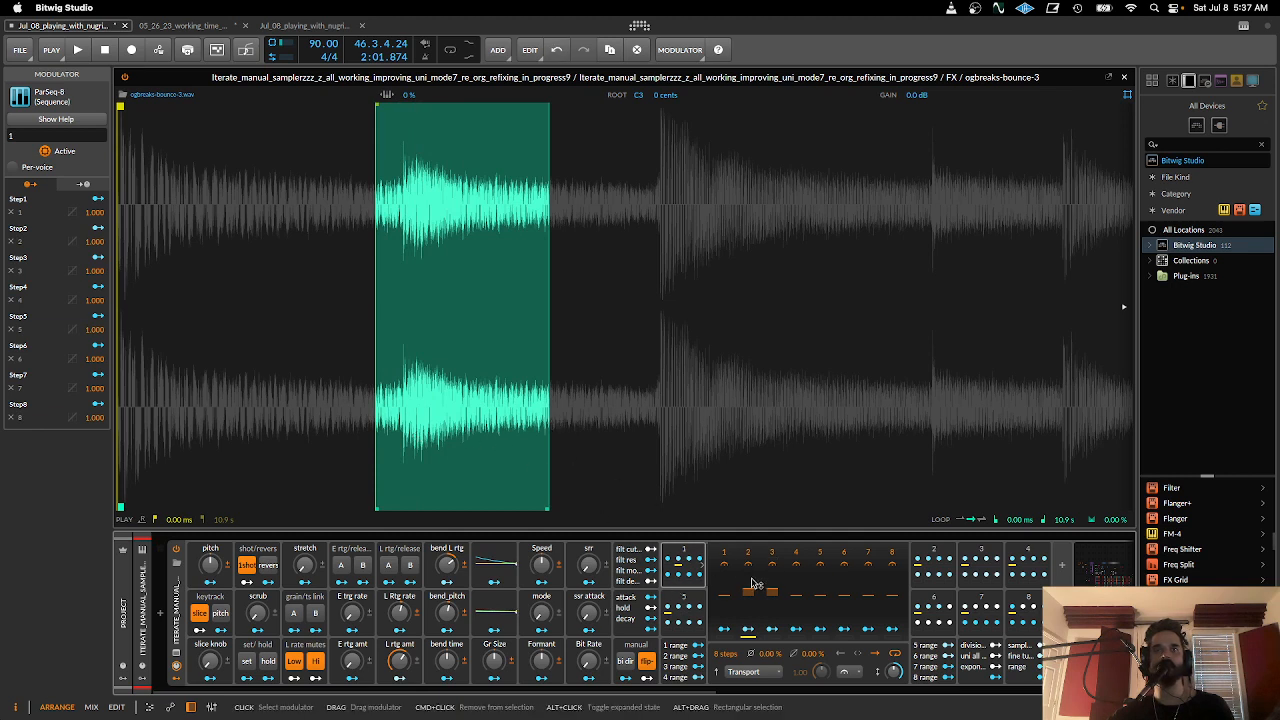
left_click_drag(771, 586, 771, 581)
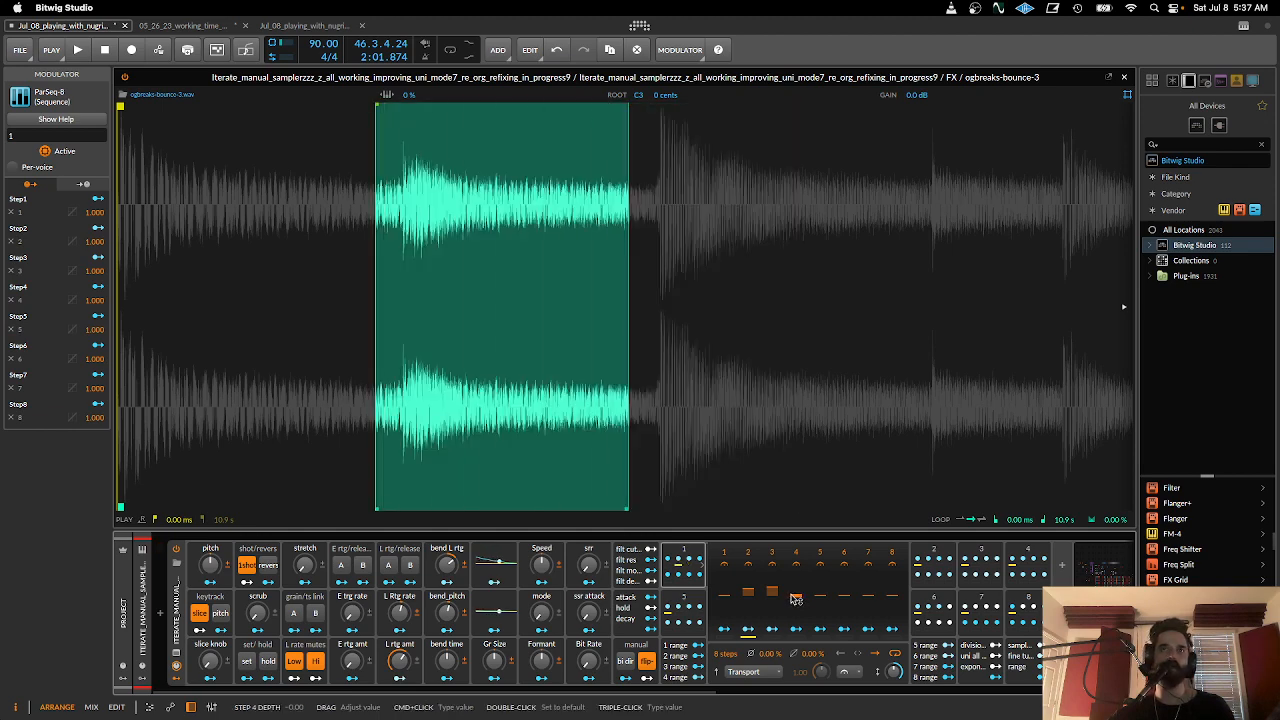
left_click_drag(796, 598, 796, 584)
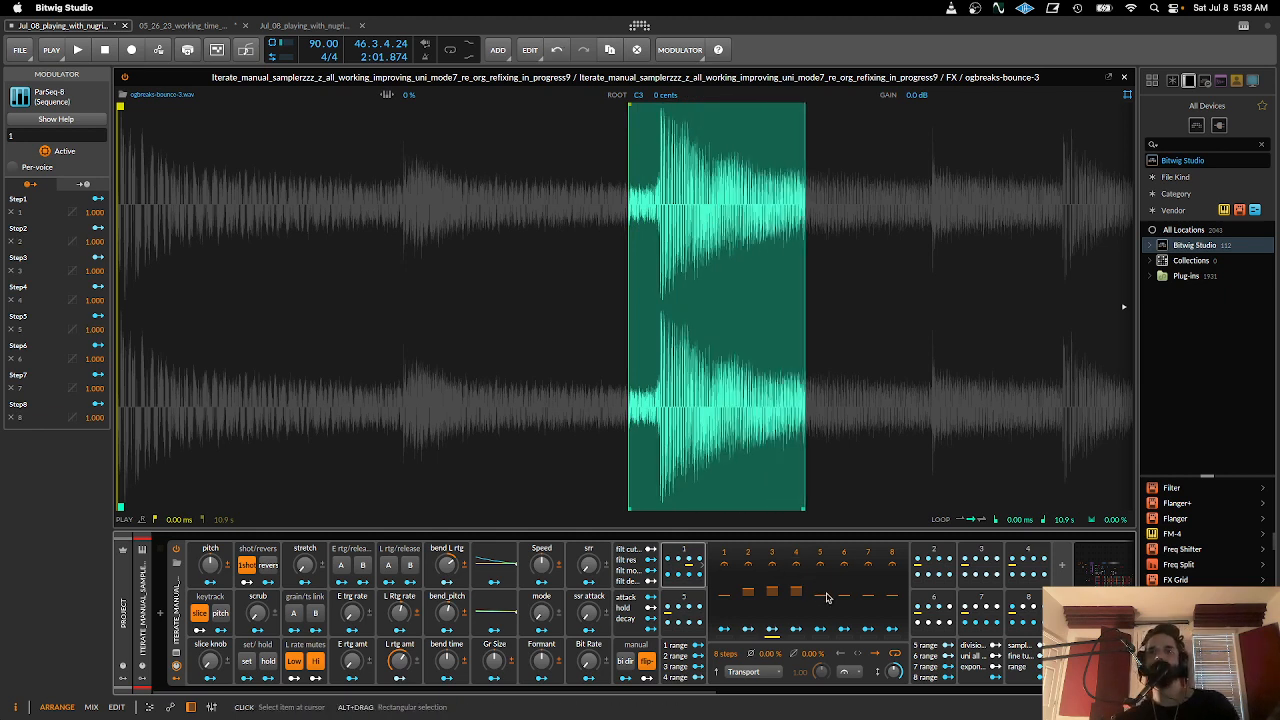
- Turn exponential back down in the divisions macro group, reopen sequence 1 and enable bi dir
left_click(928, 660)
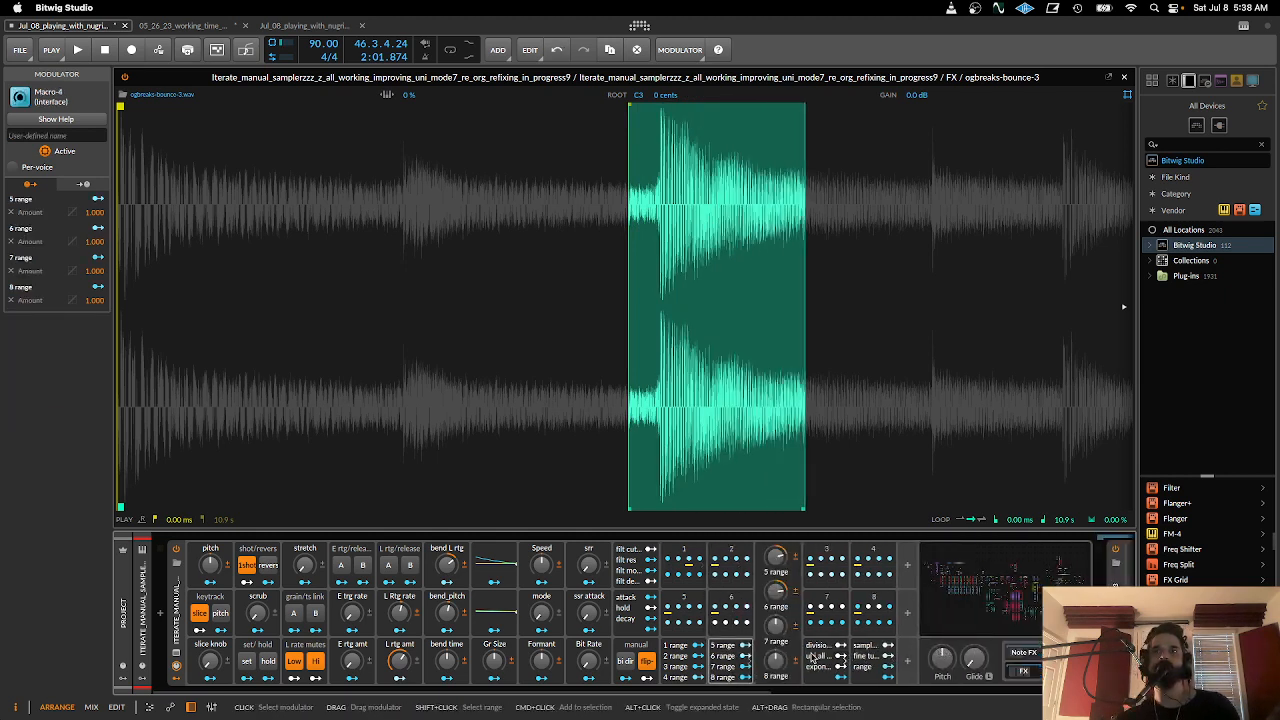
left_click(812, 656)
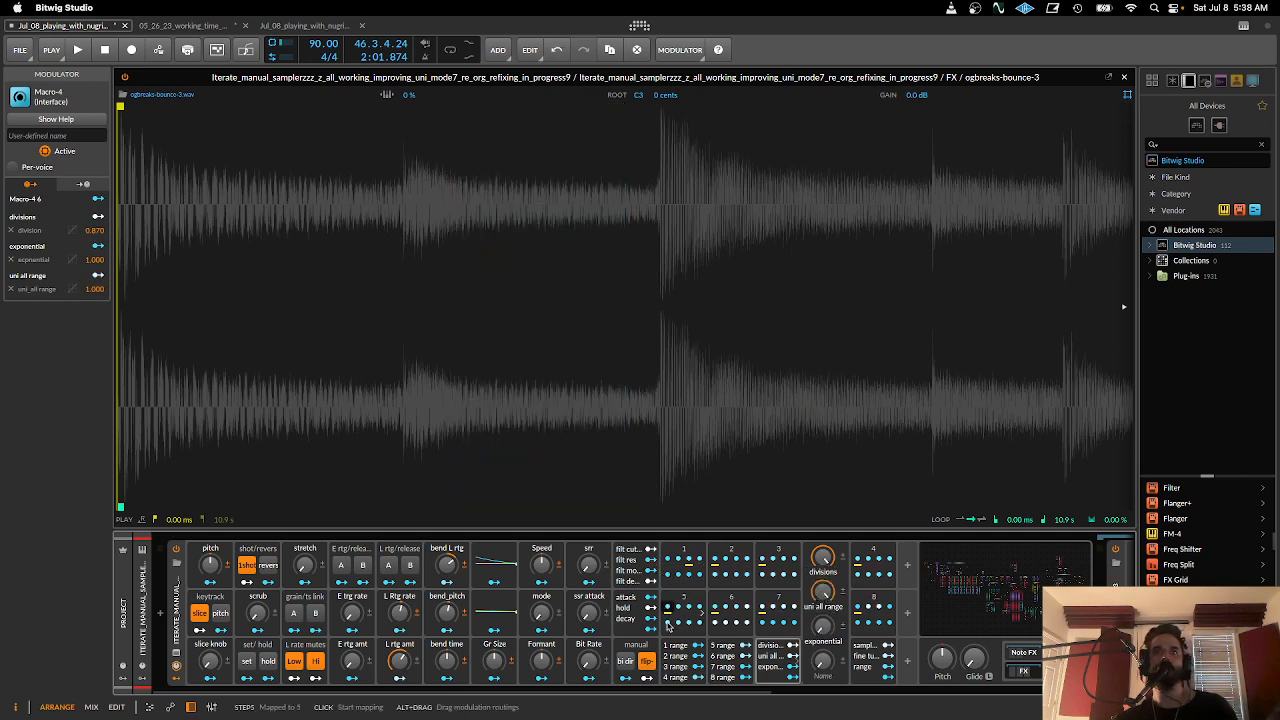
left_click(669, 549)
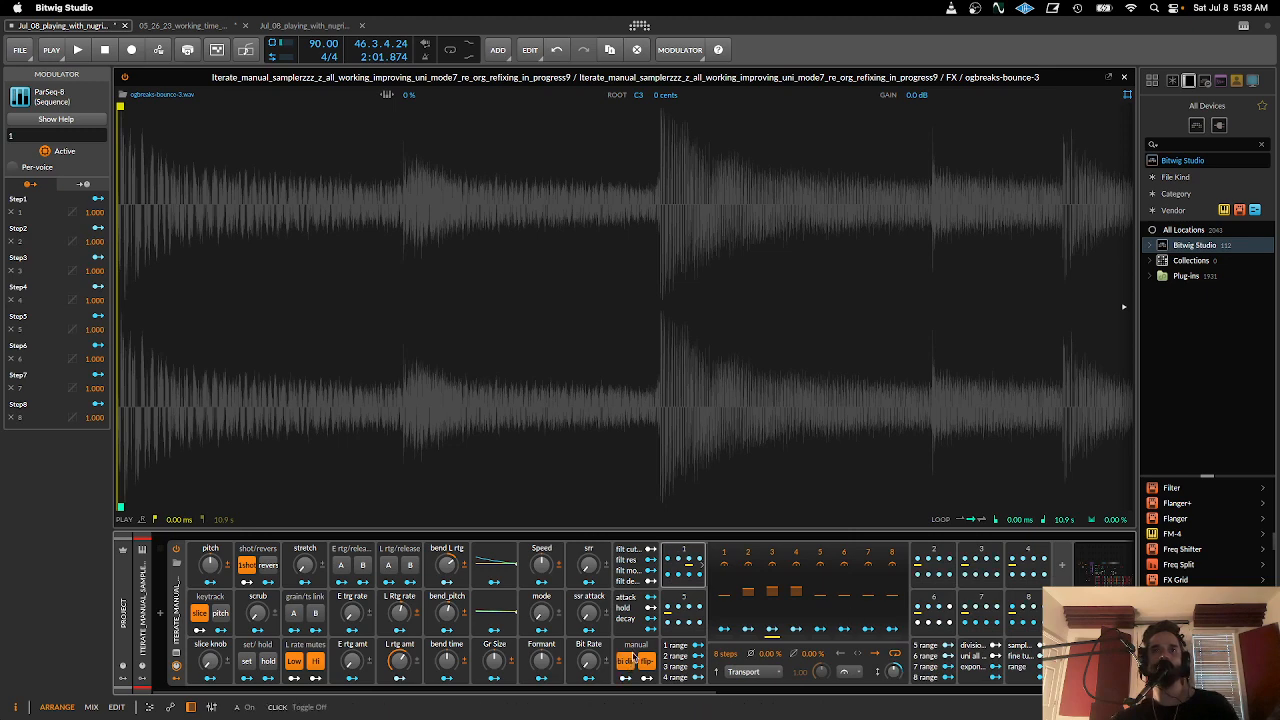
- Lower steps 1 to 3 of sequence 1 to fit the slices to the hits, with step 2 about -0.95 and step 3 about -0.90
left_click_drag(605, 468, 684, 344)
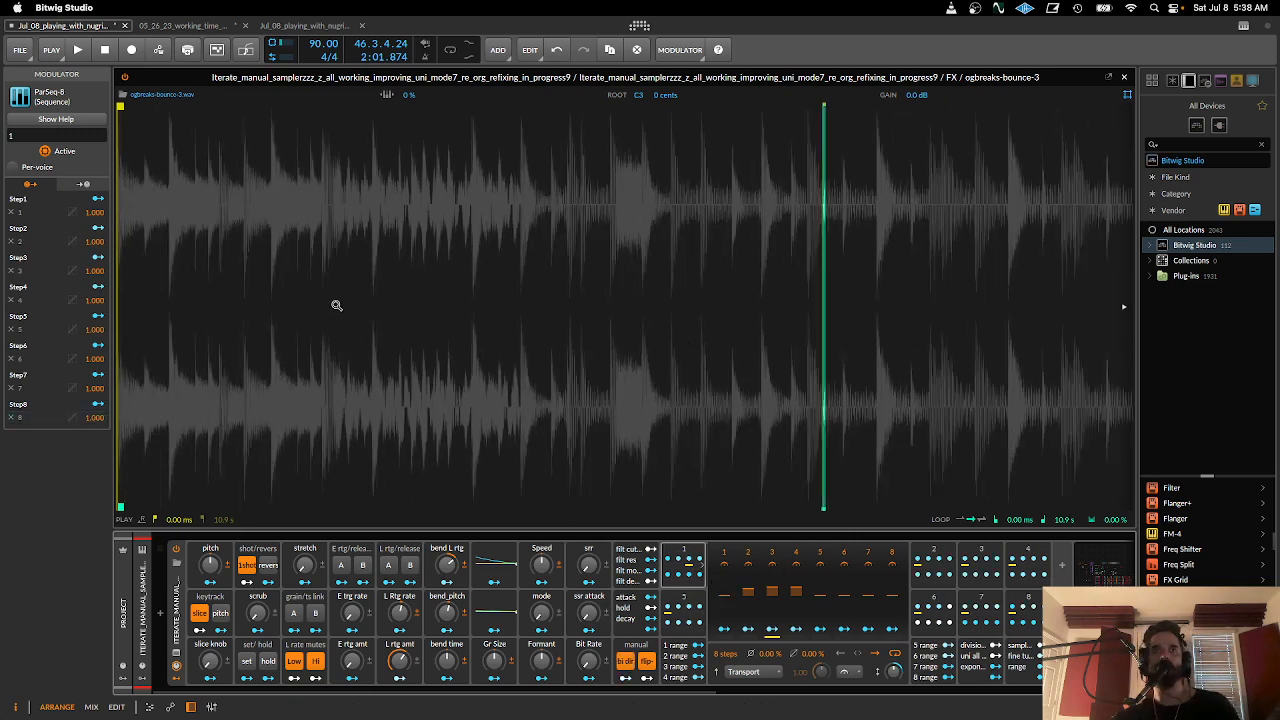
left_click_drag(686, 564, 748, 652)
left_click_drag(120, 317, 120, 460)
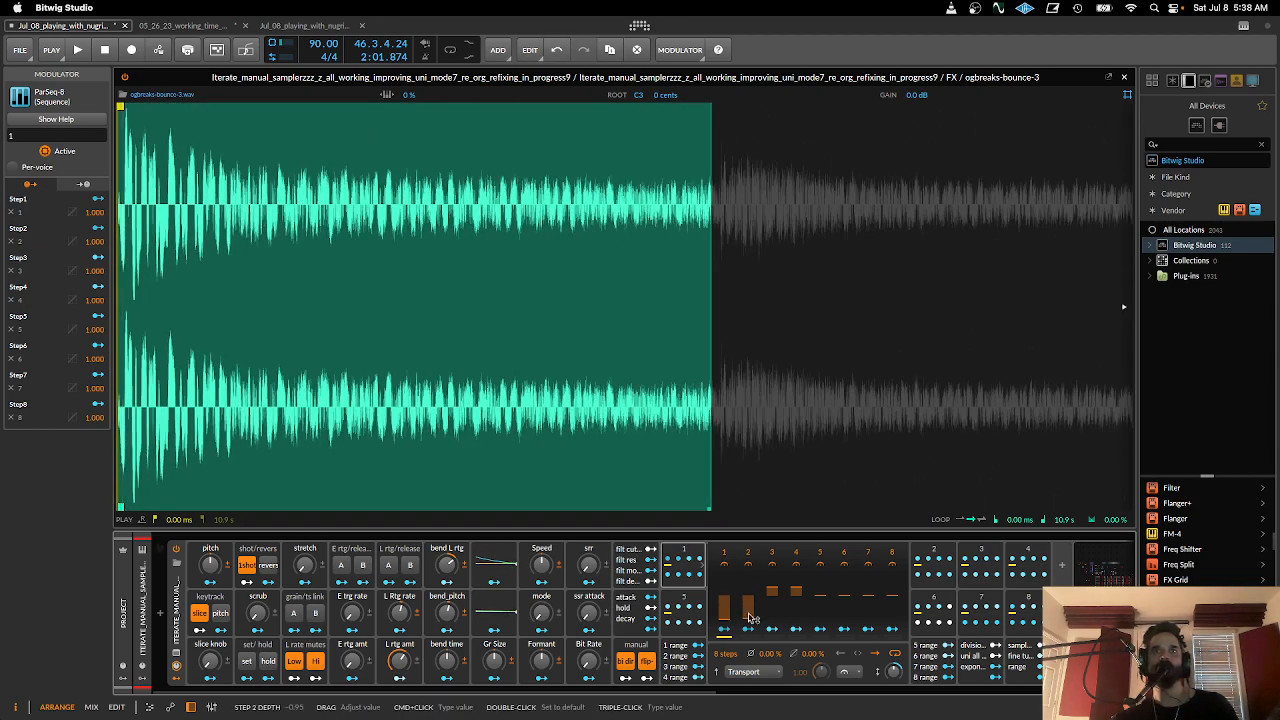
left_click_drag(750, 622, 750, 621)
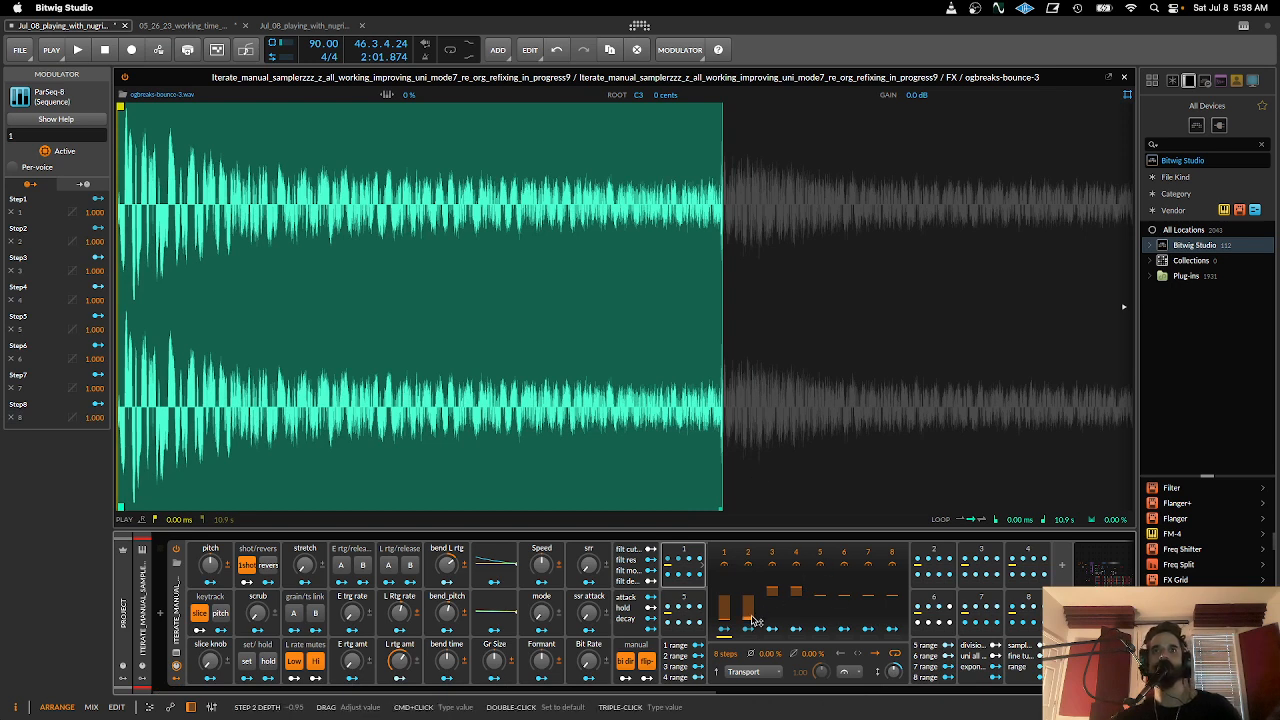
left_click_drag(750, 620, 750, 620)
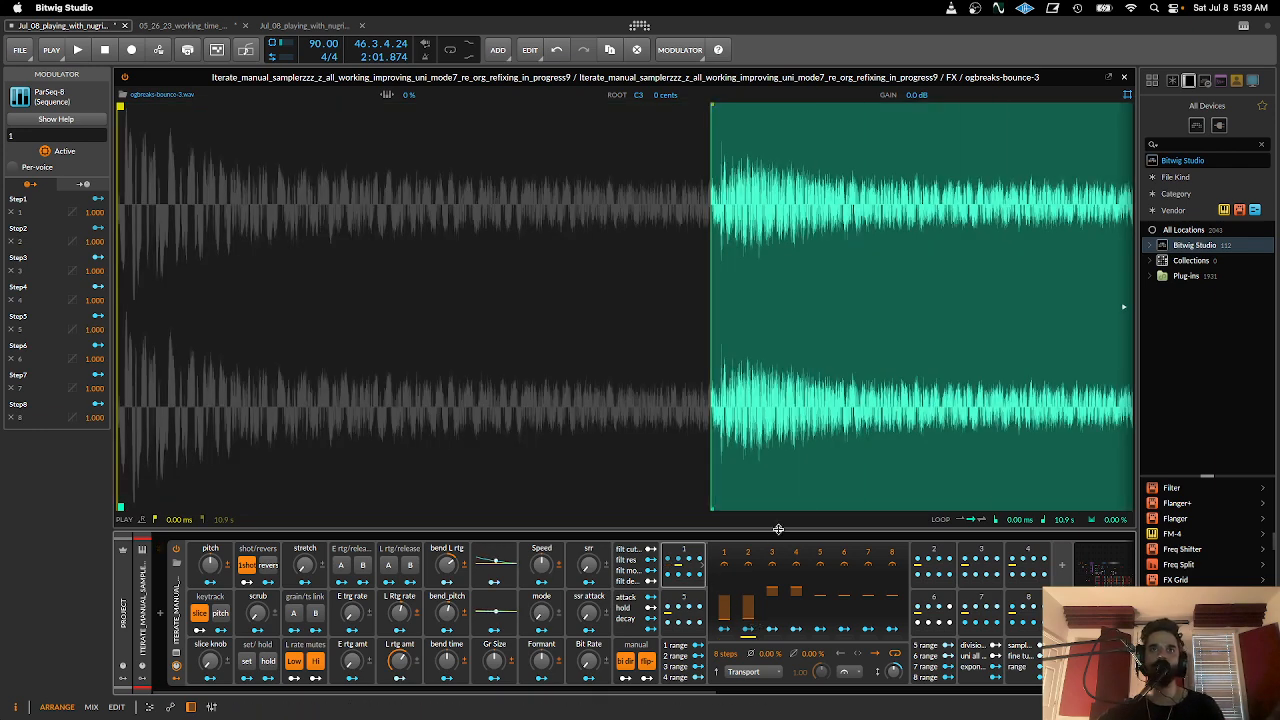
left_click_drag(772, 586, 772, 588)
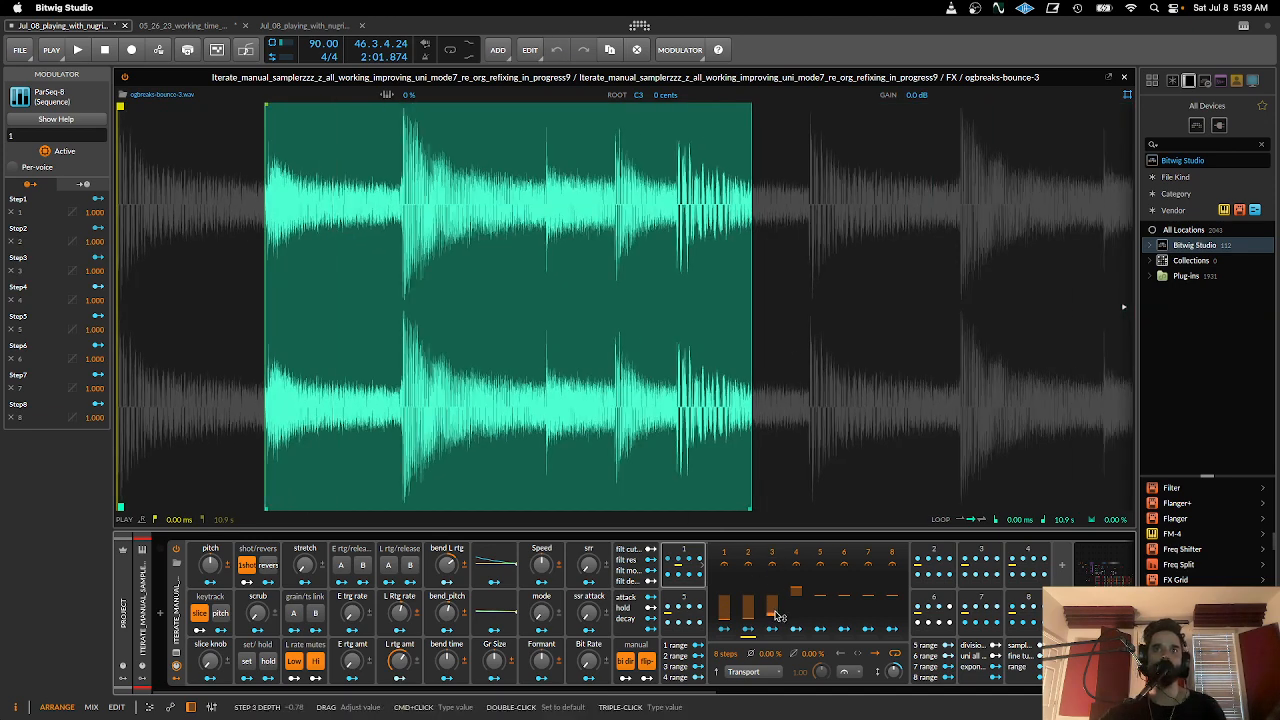
left_click_drag(779, 612, 779, 658)
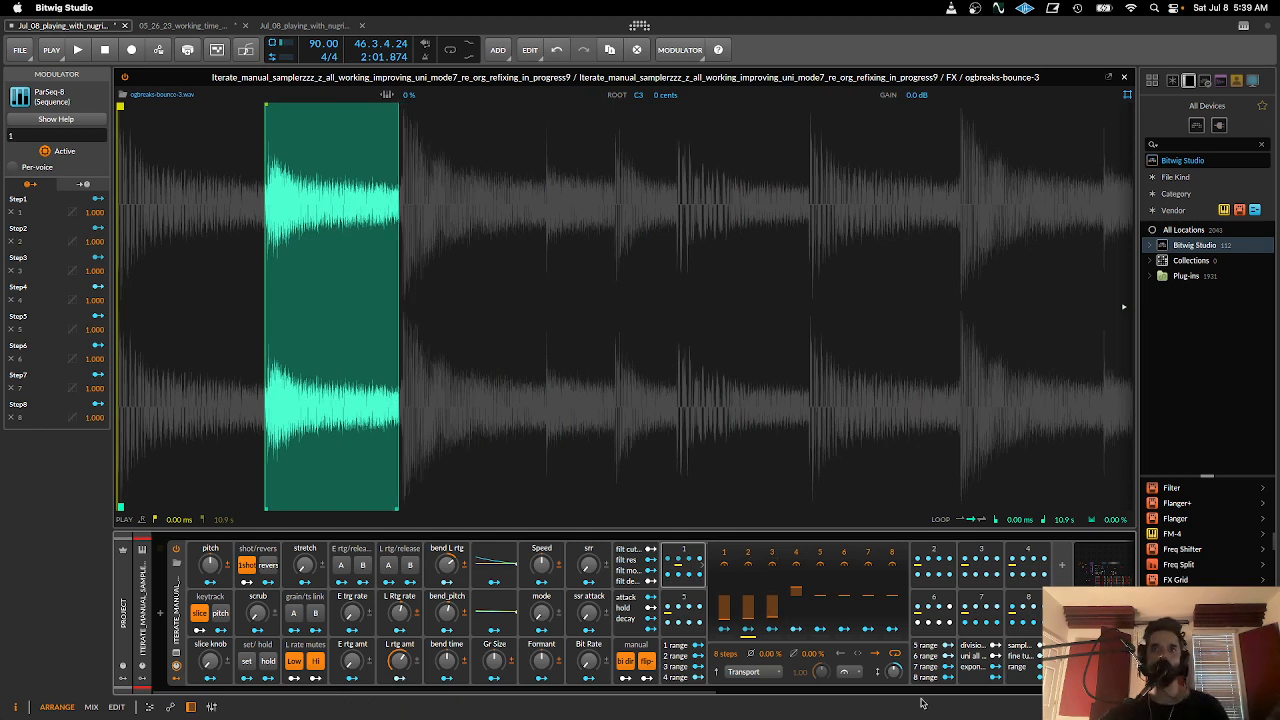
- Lower the output level of the ogbreaks-bounce-3 sampler
scroll(752, 686, "right", 10)
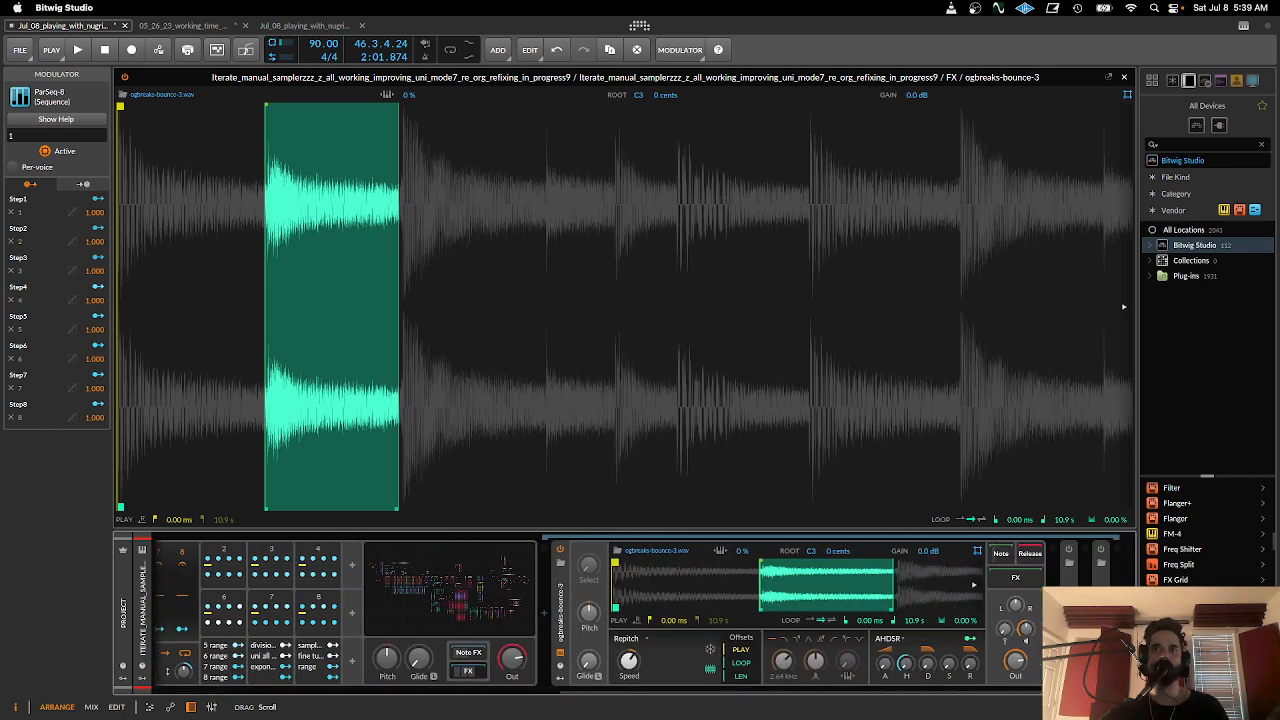
left_click_drag(1015, 660, 1015, 700)
scroll(600, 620, "left", 10)
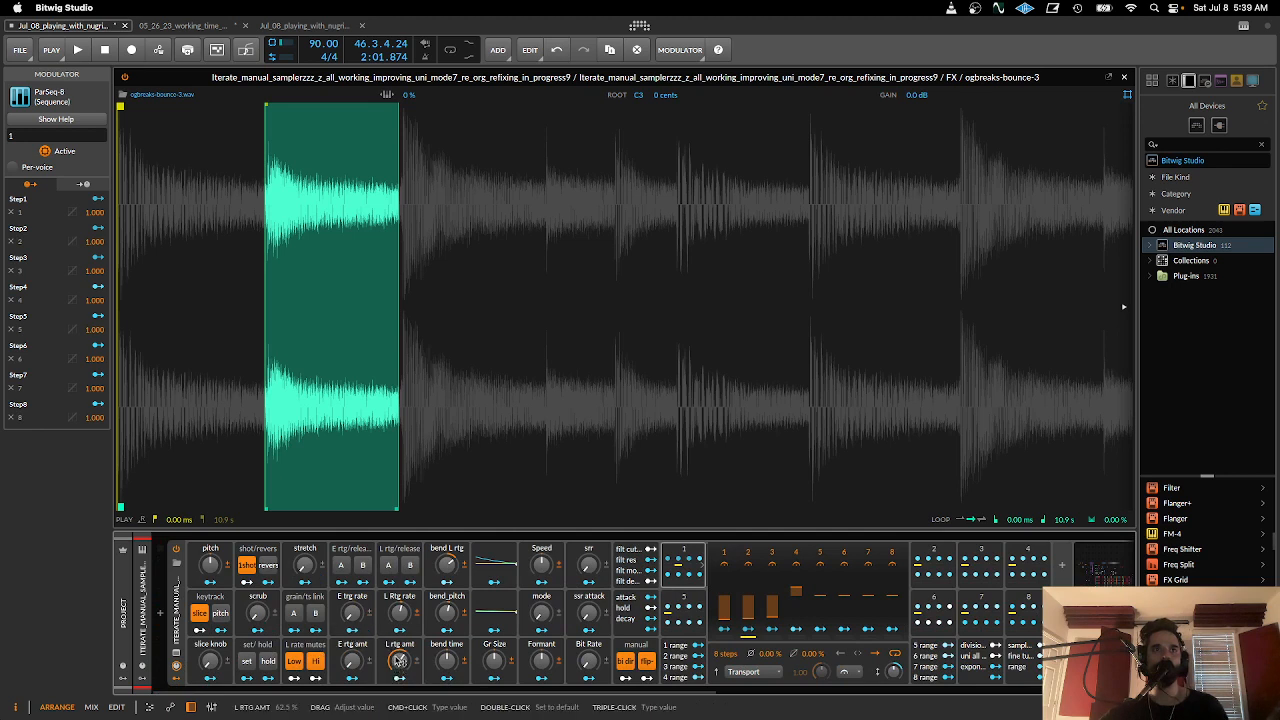
- Turn L rtg rate and L rtg amt fully up, enable hold and switch off slice keytracking
left_click_drag(398, 662, 398, 655)
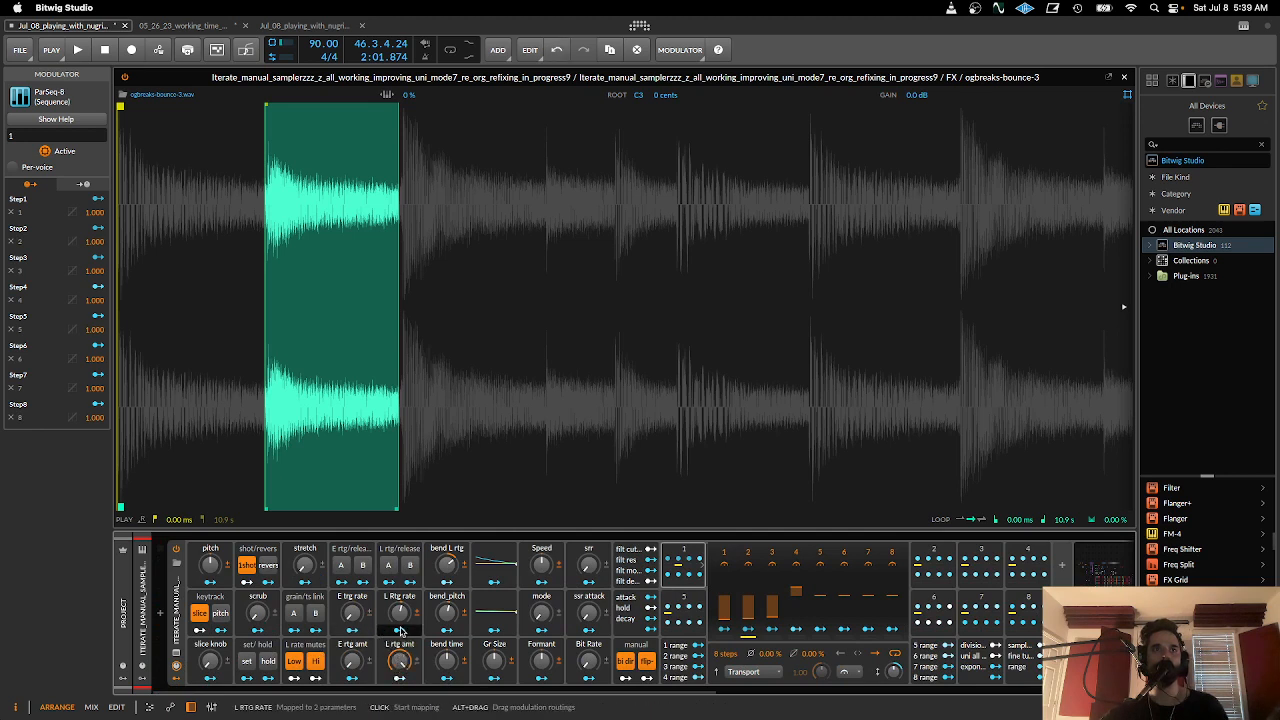
left_click(266, 661)
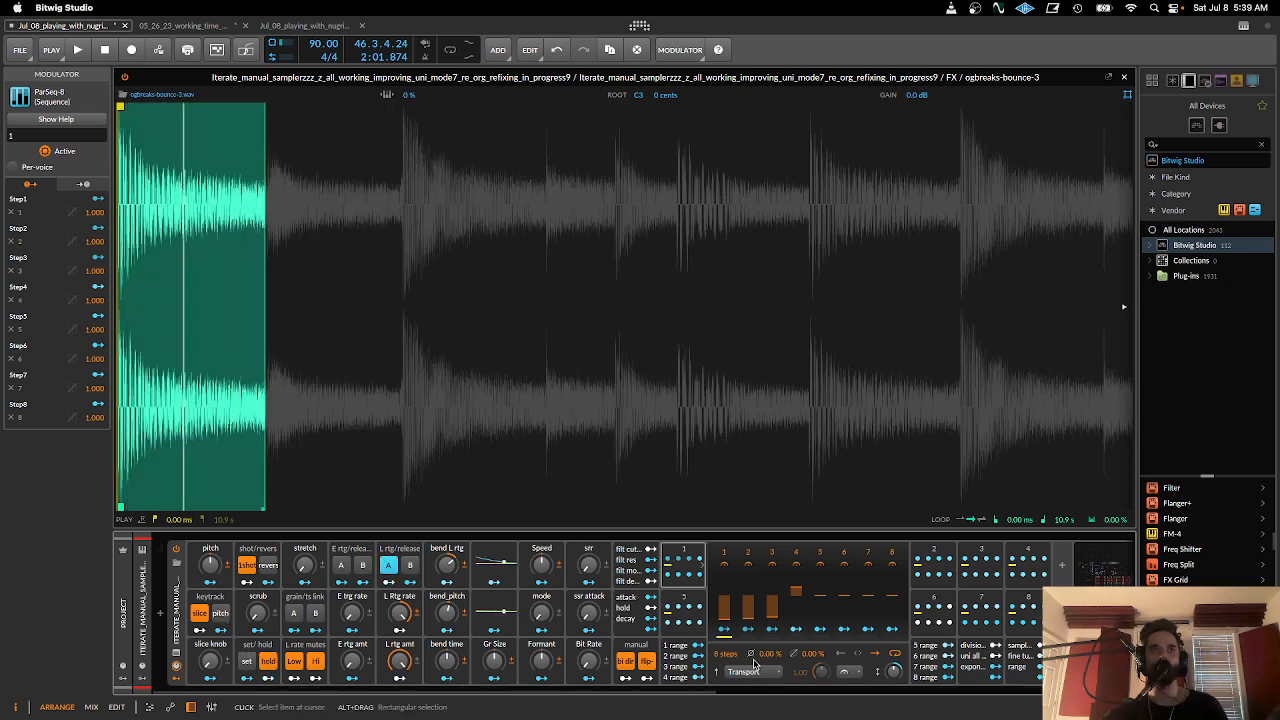
left_click(202, 614)
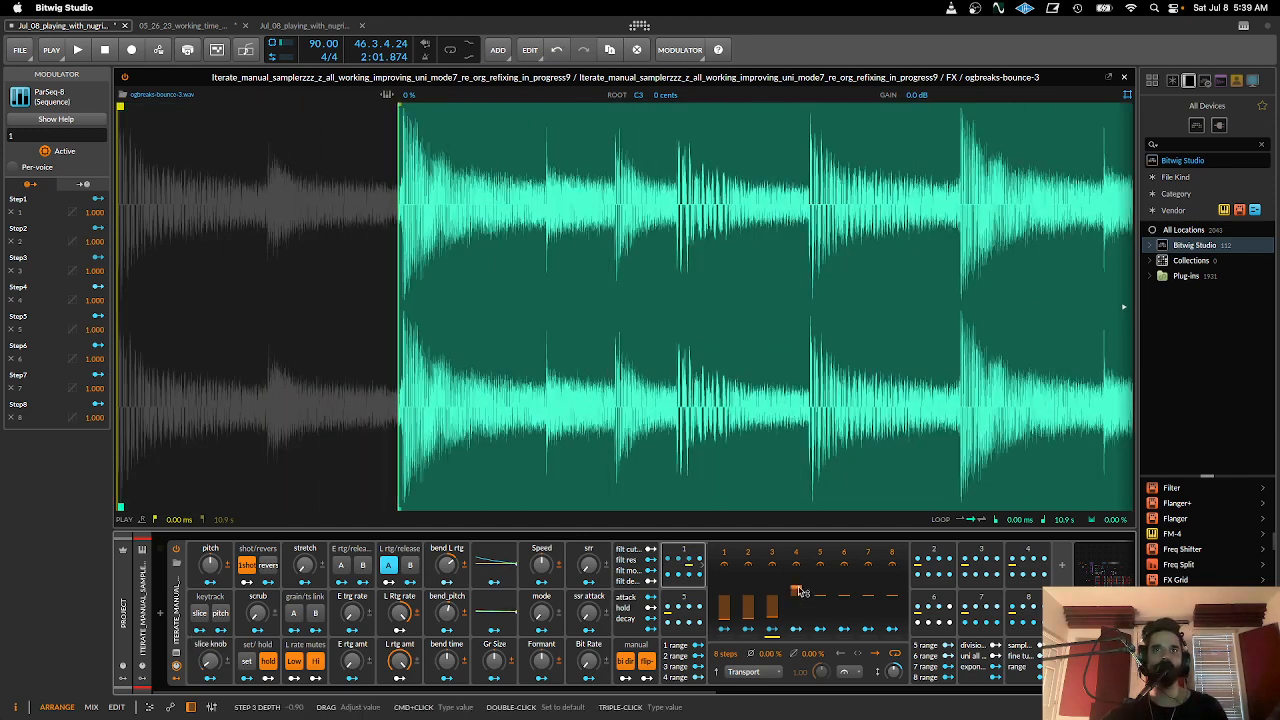
- Lower the depths of steps 4 to 6 in sequence 1 to fit their slices, stepping through them with the slice knob up to 6%
left_click_drag(797, 592, 797, 621)
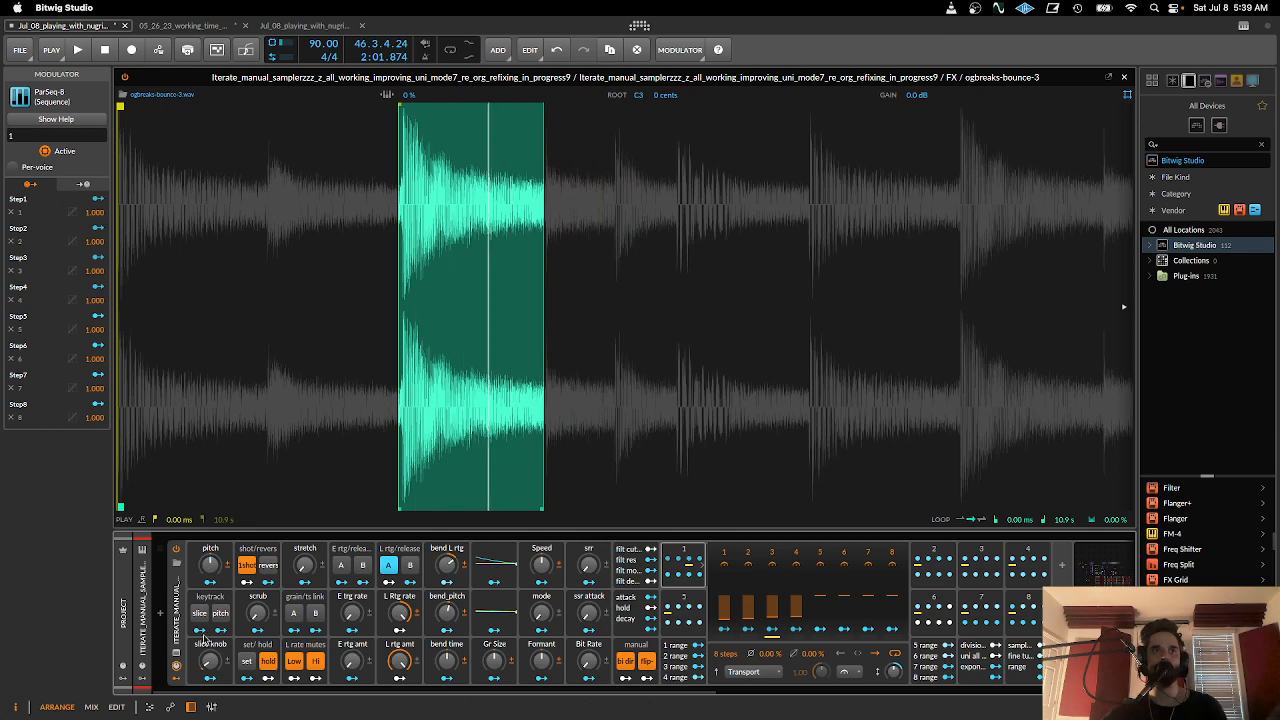
left_click_drag(209, 661, 209, 658)
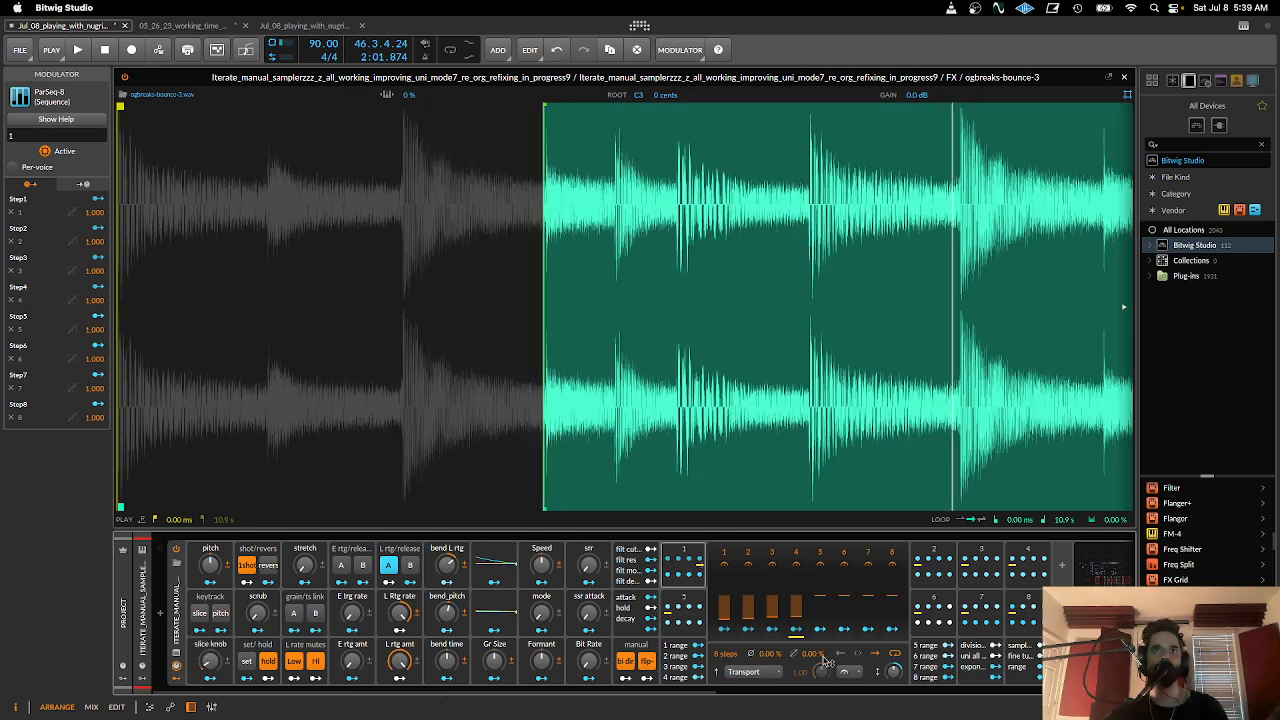
left_click_drag(820, 598, 820, 614)
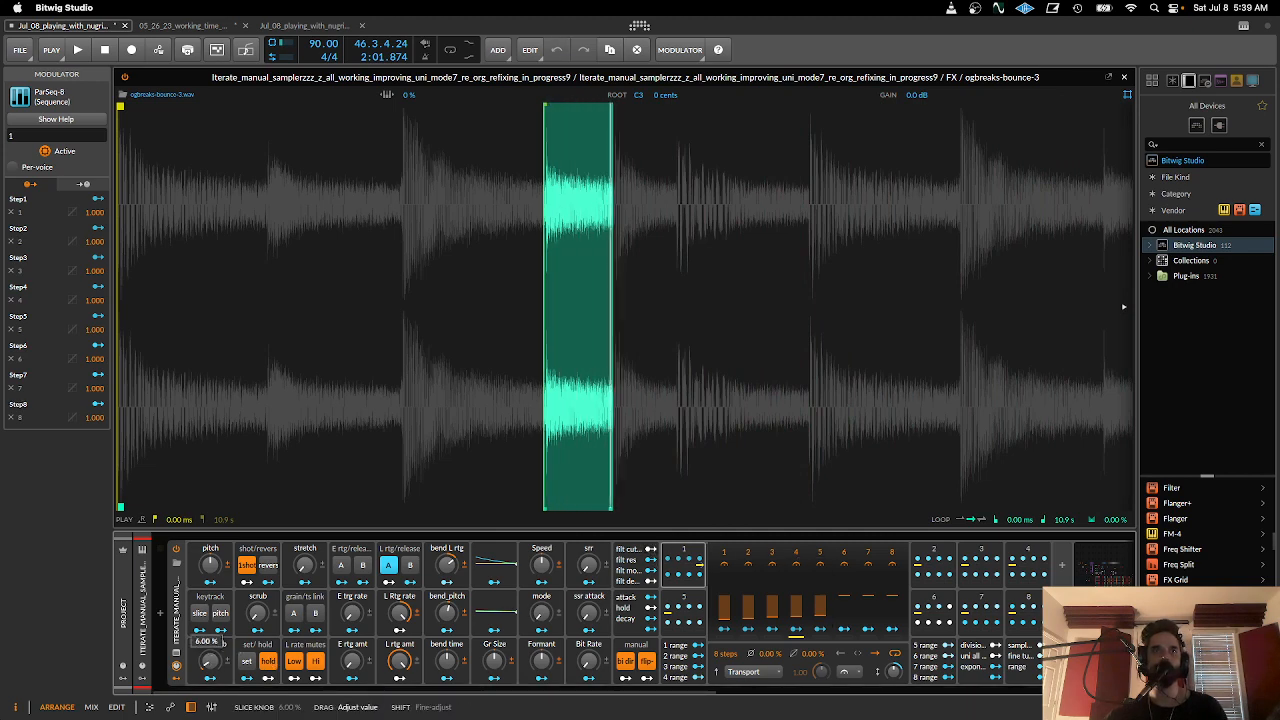
left_click_drag(843, 602, 843, 616)
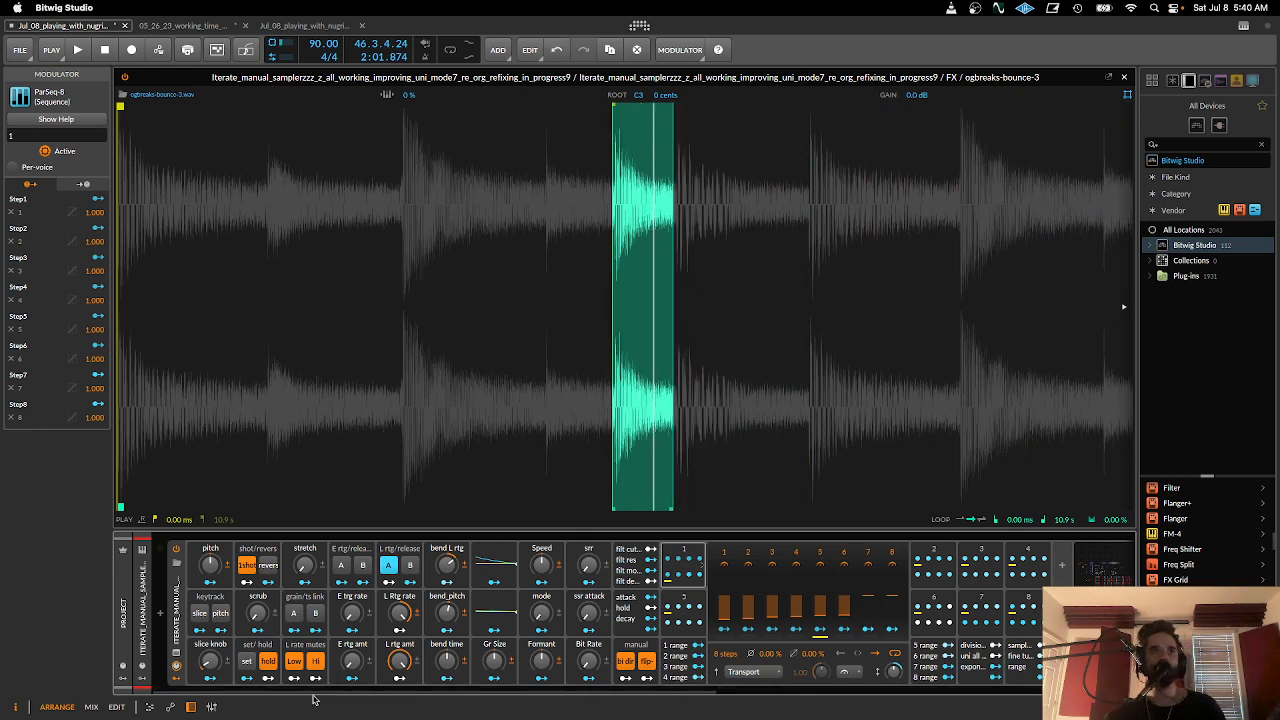
- Turn slice keytracking back on and inspect the sampler's output controls
left_click(200, 613)
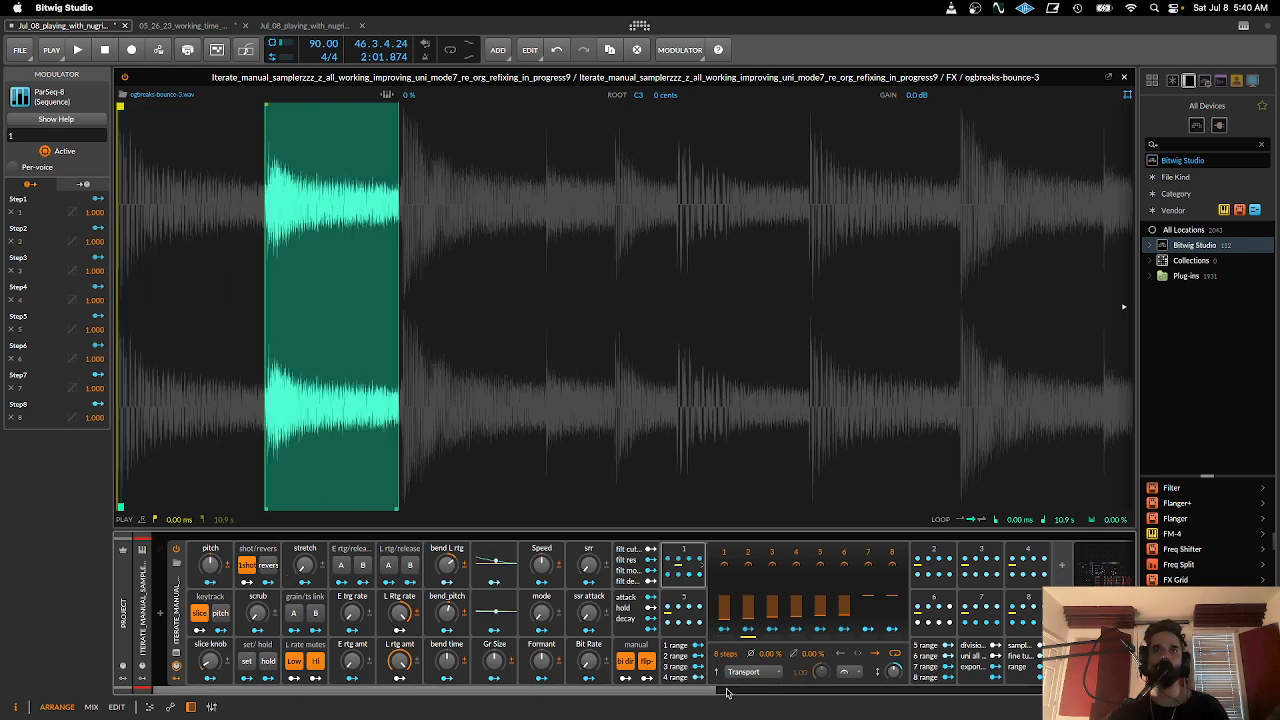
left_click_drag(705, 691, 1116, 691)
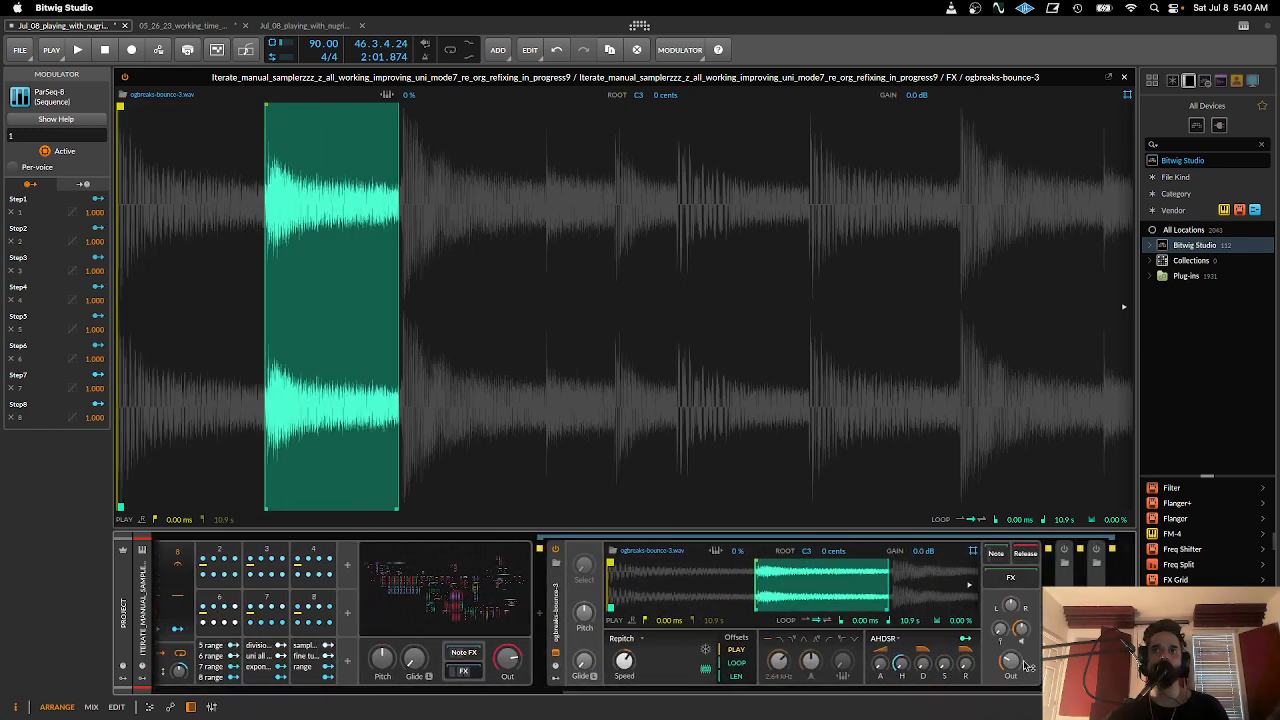
left_click_drag(921, 692, 580, 686)
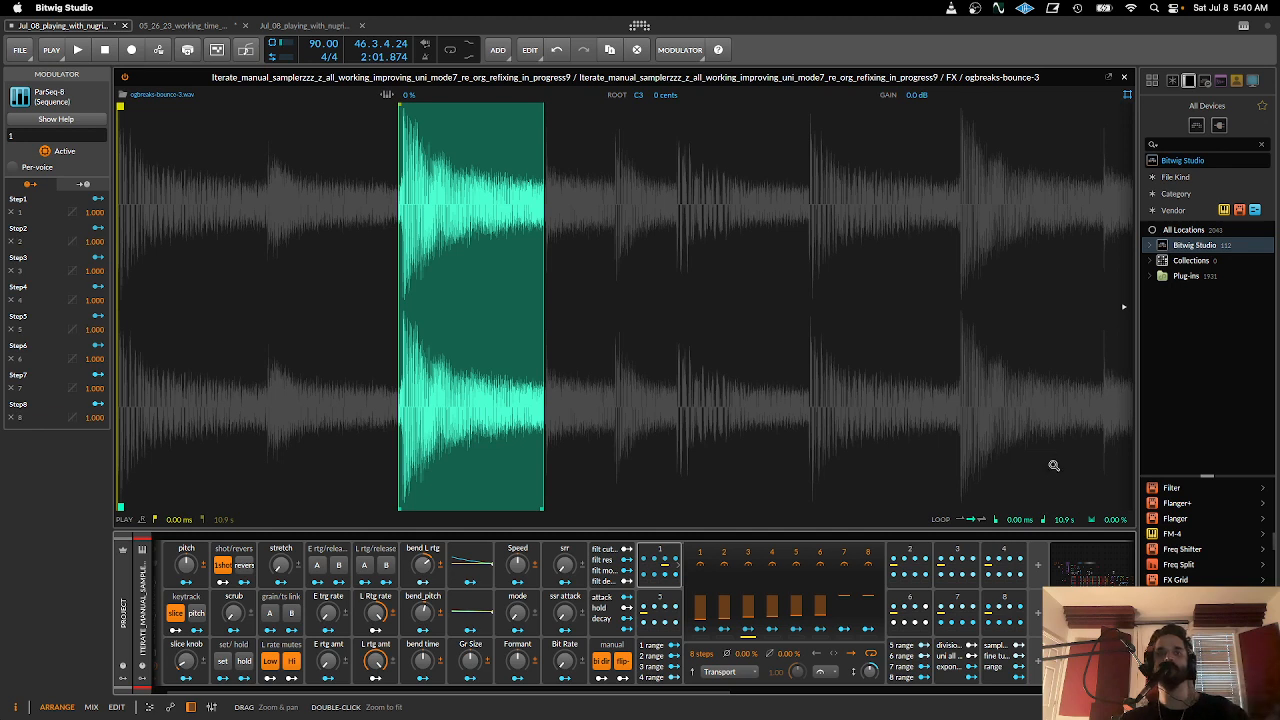
- Close the expanded sampler view, deactivate the Iterate_manual_samplerzzz track and activate the earlyversion_simple_hold_example track
left_click(1125, 79)
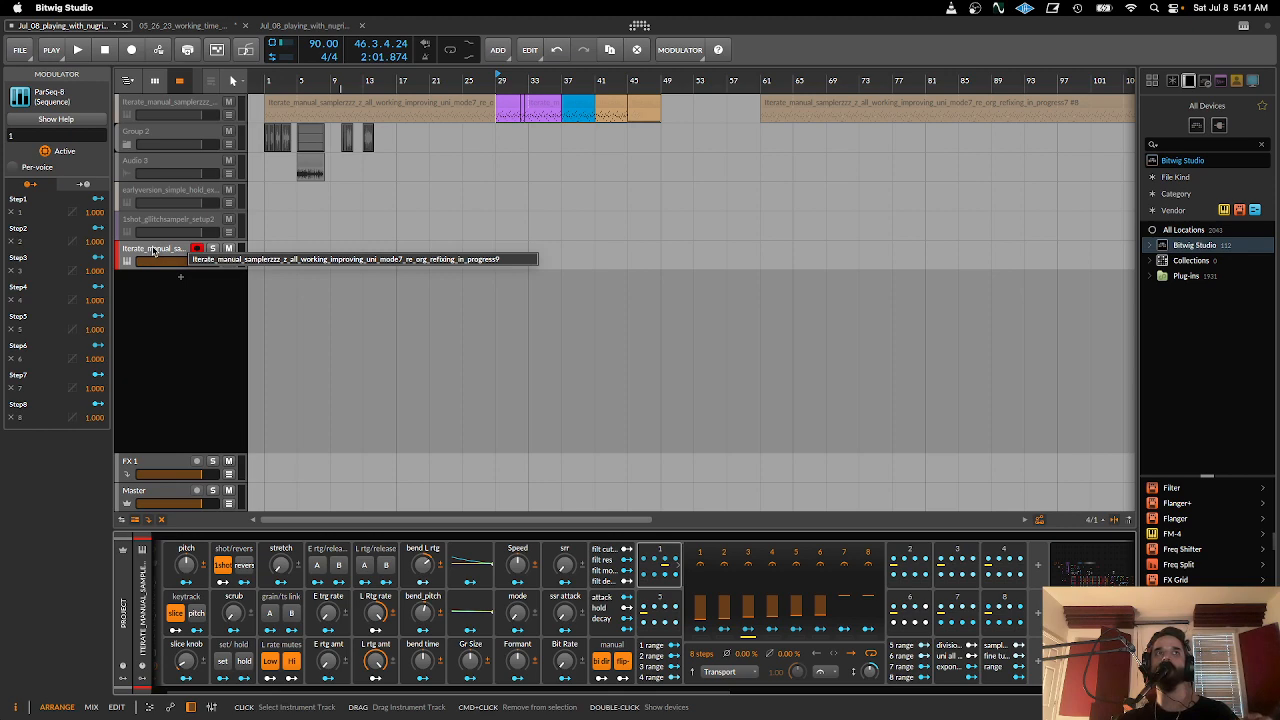
left_click(153, 250)
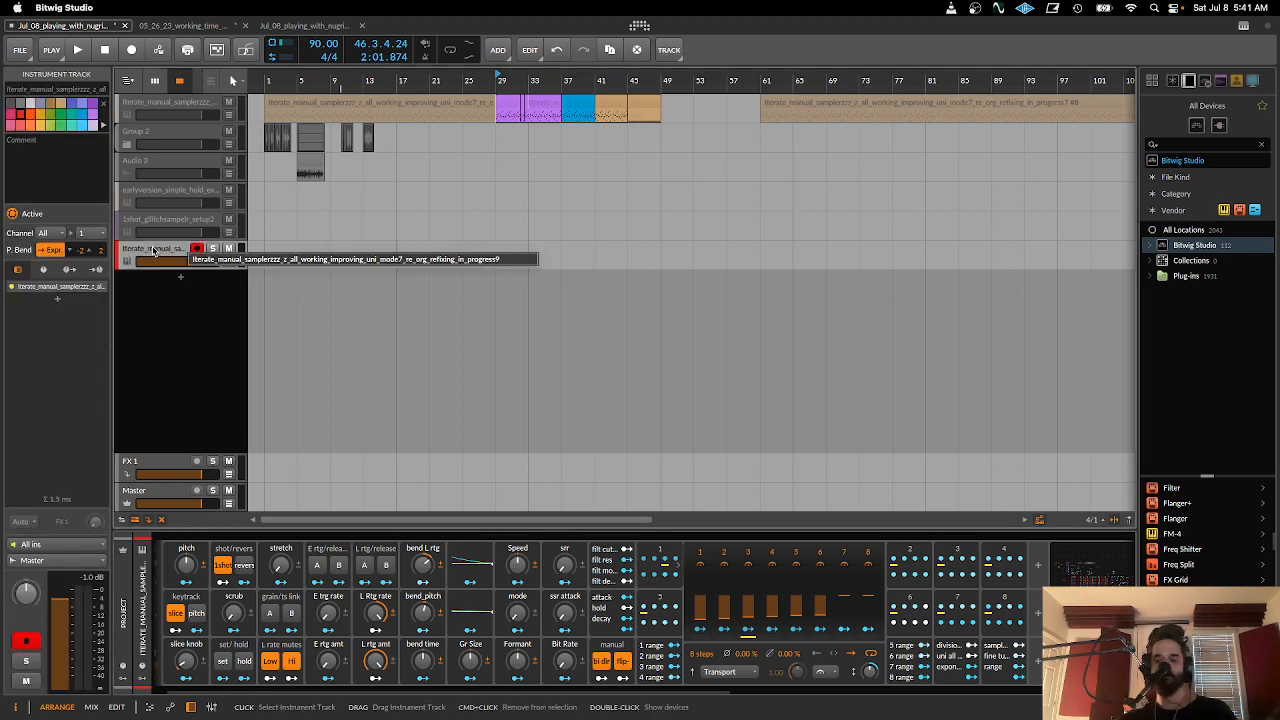
left_click(153, 250, "super")
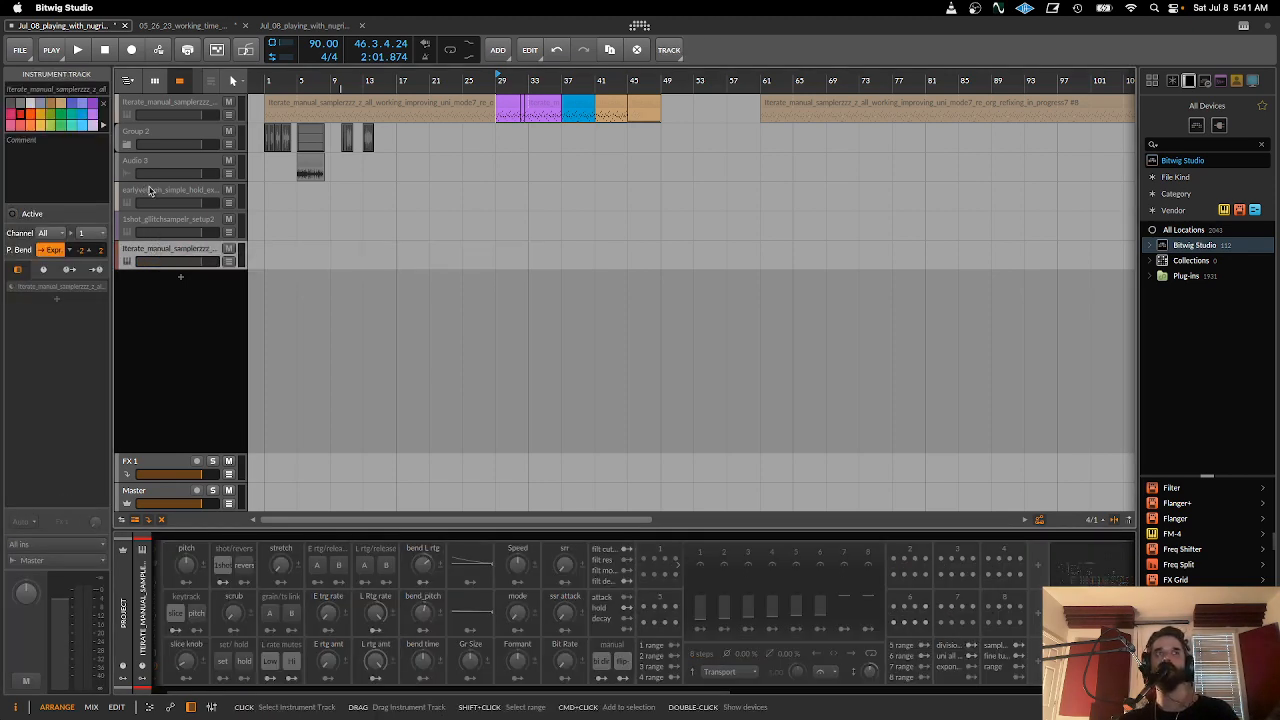
left_click(150, 195)
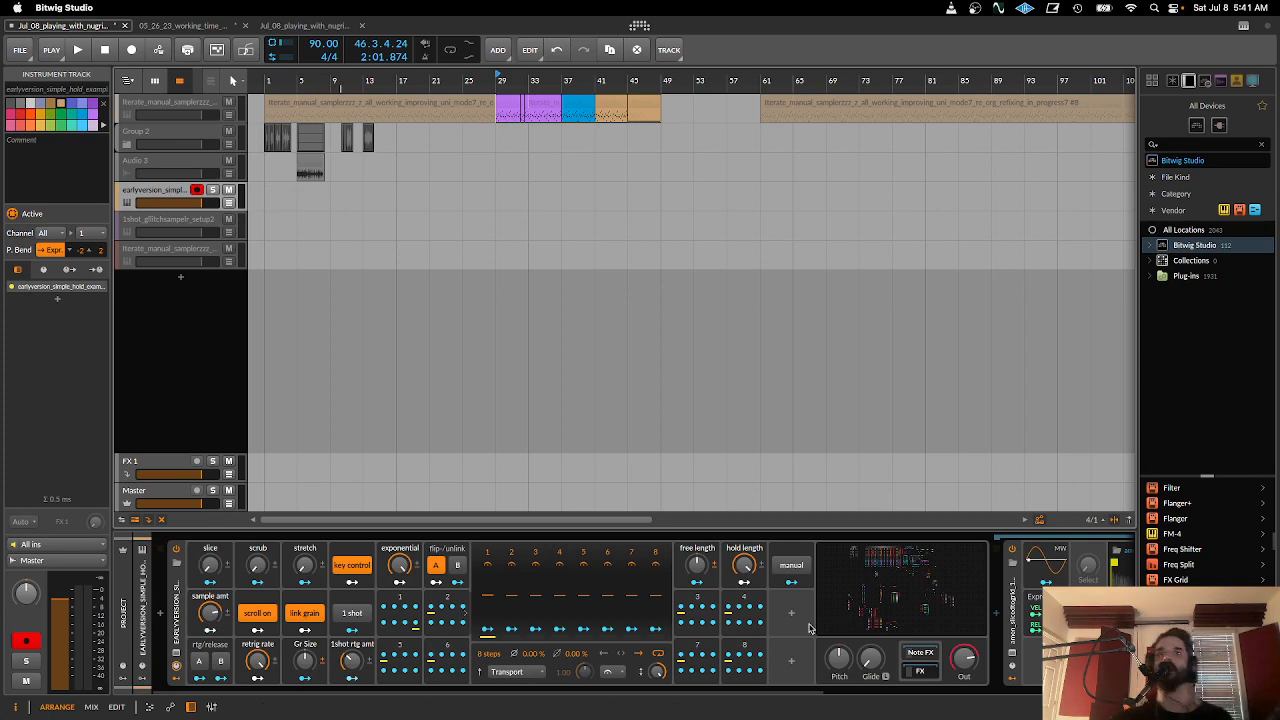
- Open the earlyversion_simple_hold_example grid patch and examine its length math and sample division modules alongside its amen sampler
left_click_drag(743, 691, 1037, 686)
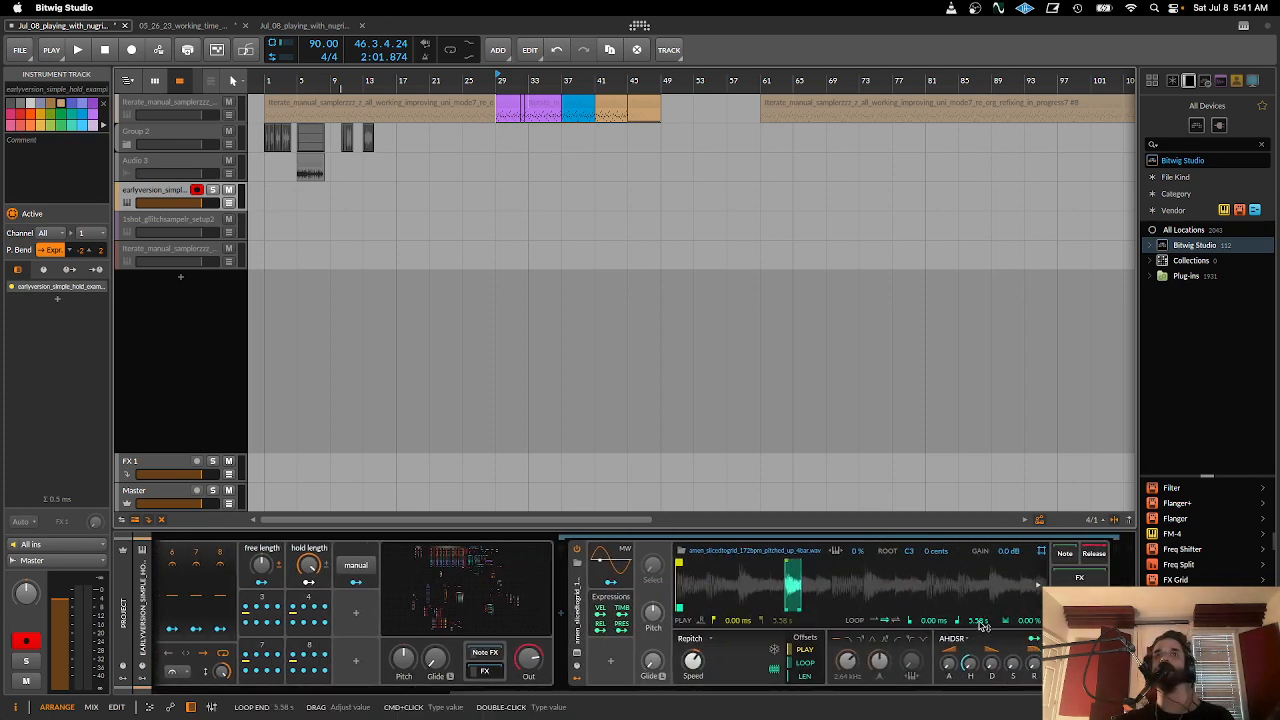
left_click_drag(866, 691, 586, 693)
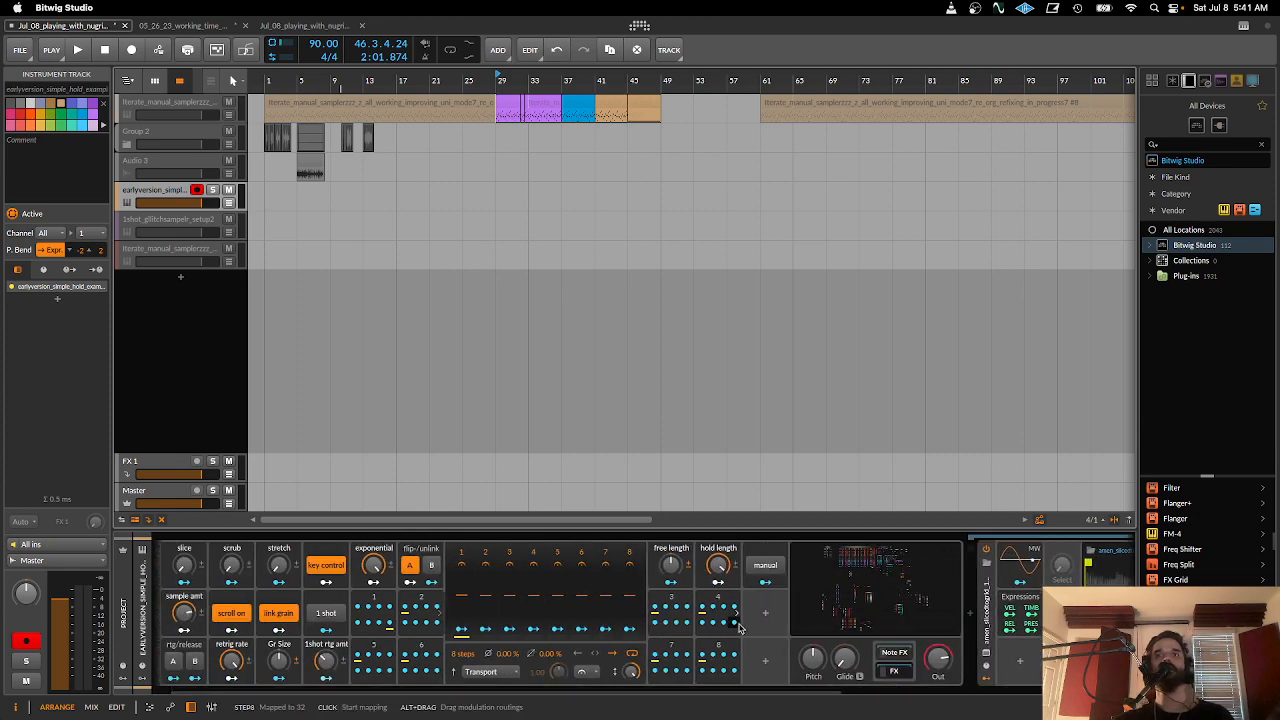
left_click(859, 582)
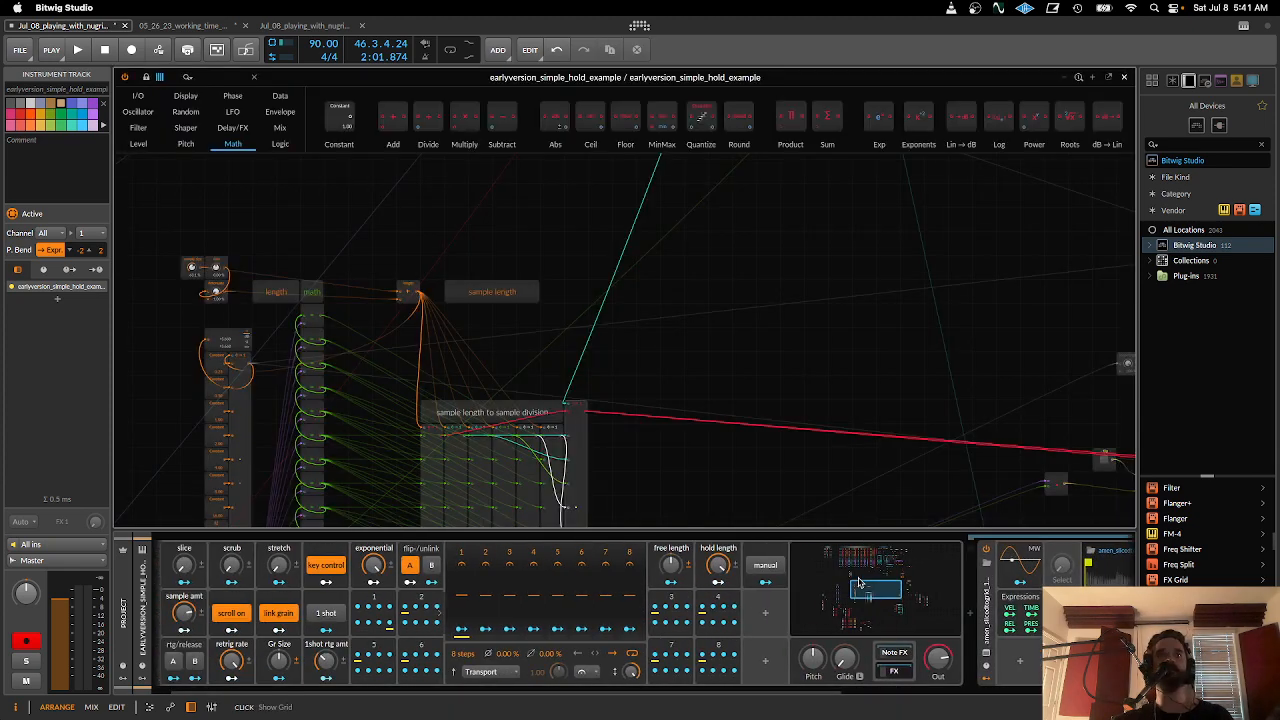
left_click_drag(627, 363, 907, 276)
scroll(900, 280, "down", 3)
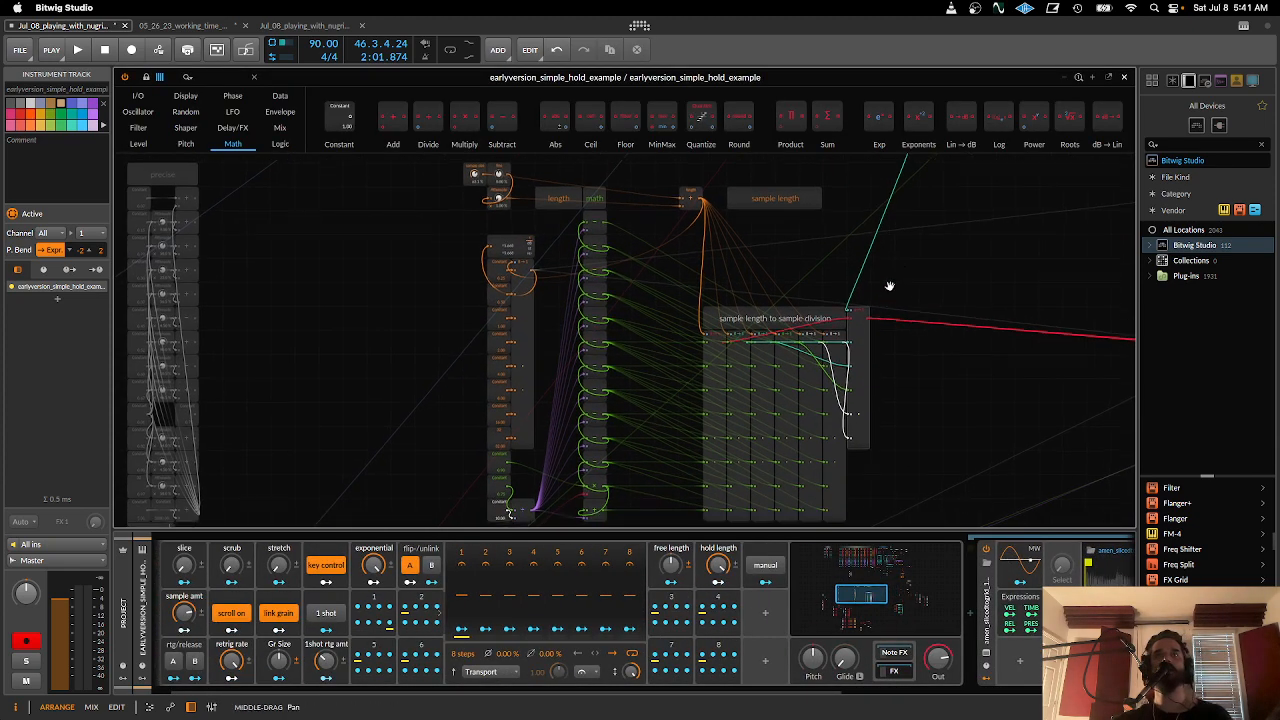
scroll(872, 291, "up", 1)
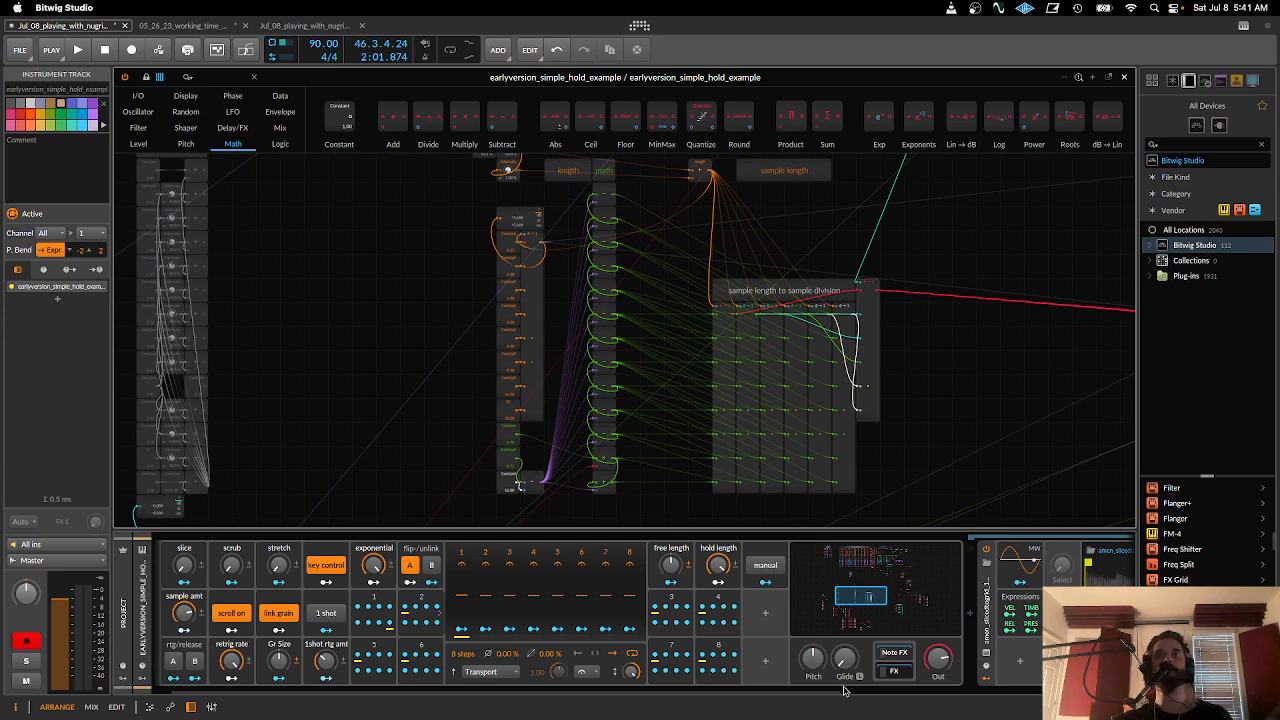
left_click_drag(828, 691, 1122, 691)
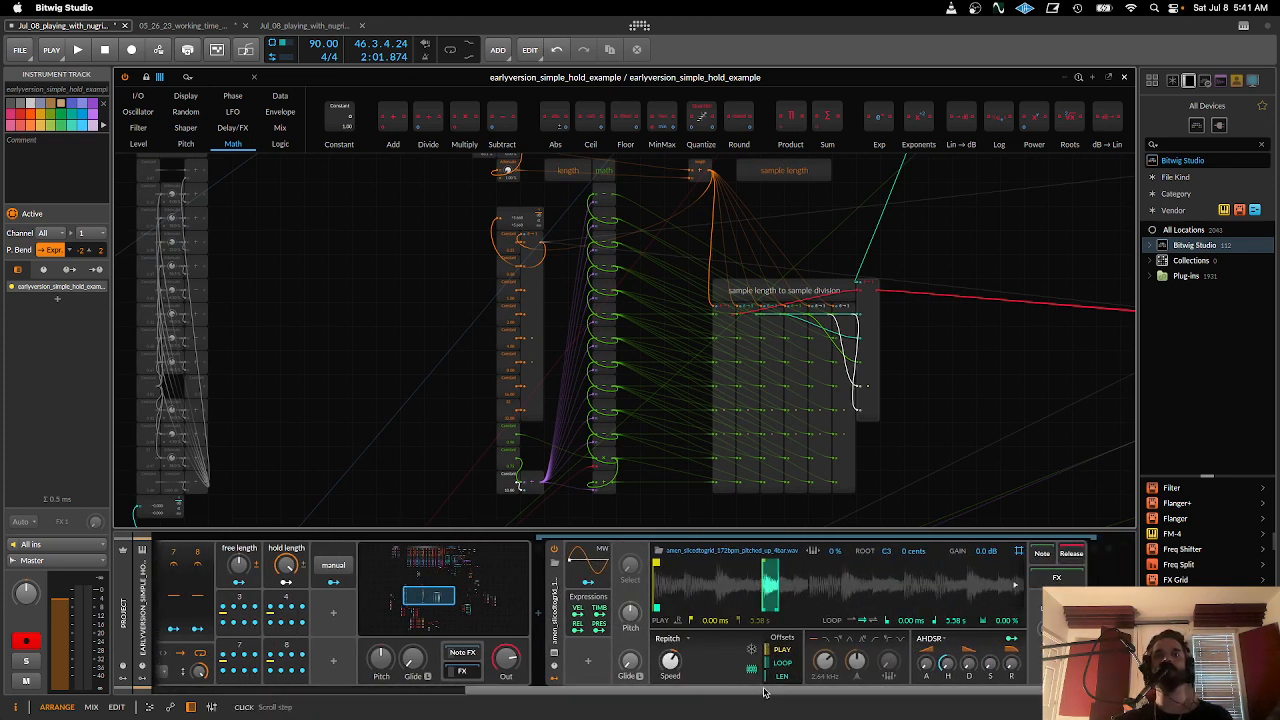
left_click_drag(764, 691, 667, 691)
scroll(673, 411, "up", 1)
scroll(673, 411, "up", 2)
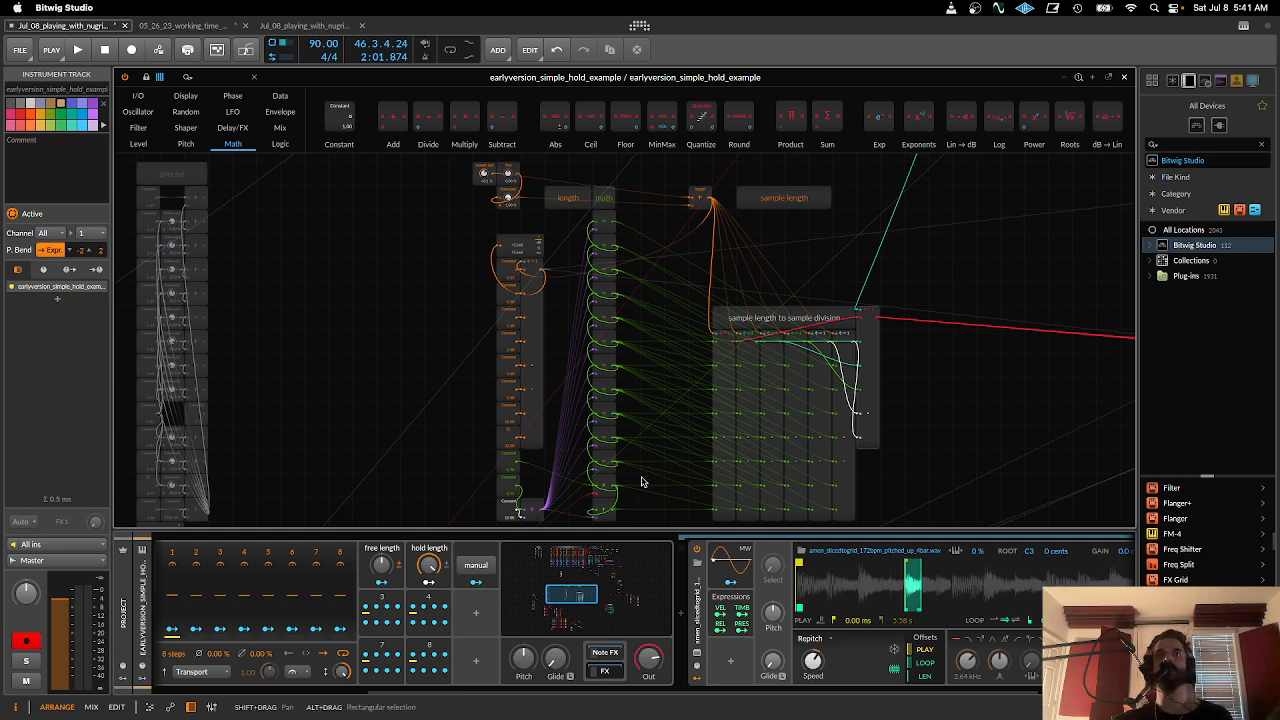
left_click_drag(502, 298, 563, 334)
left_click_drag(652, 688, 516, 687)
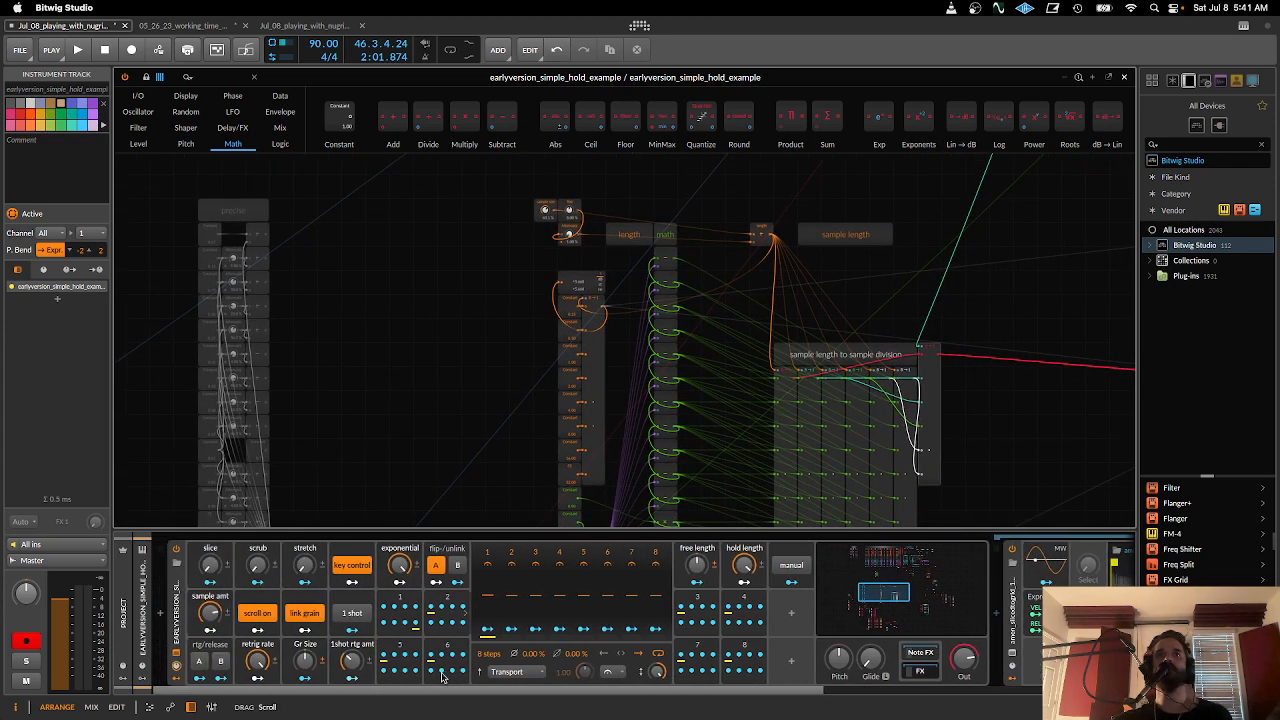
- Detach the amen sampler's expanded waveform view into its own window and place it beside the reopened grid patch
left_click(1012, 654)
left_click(1109, 77)
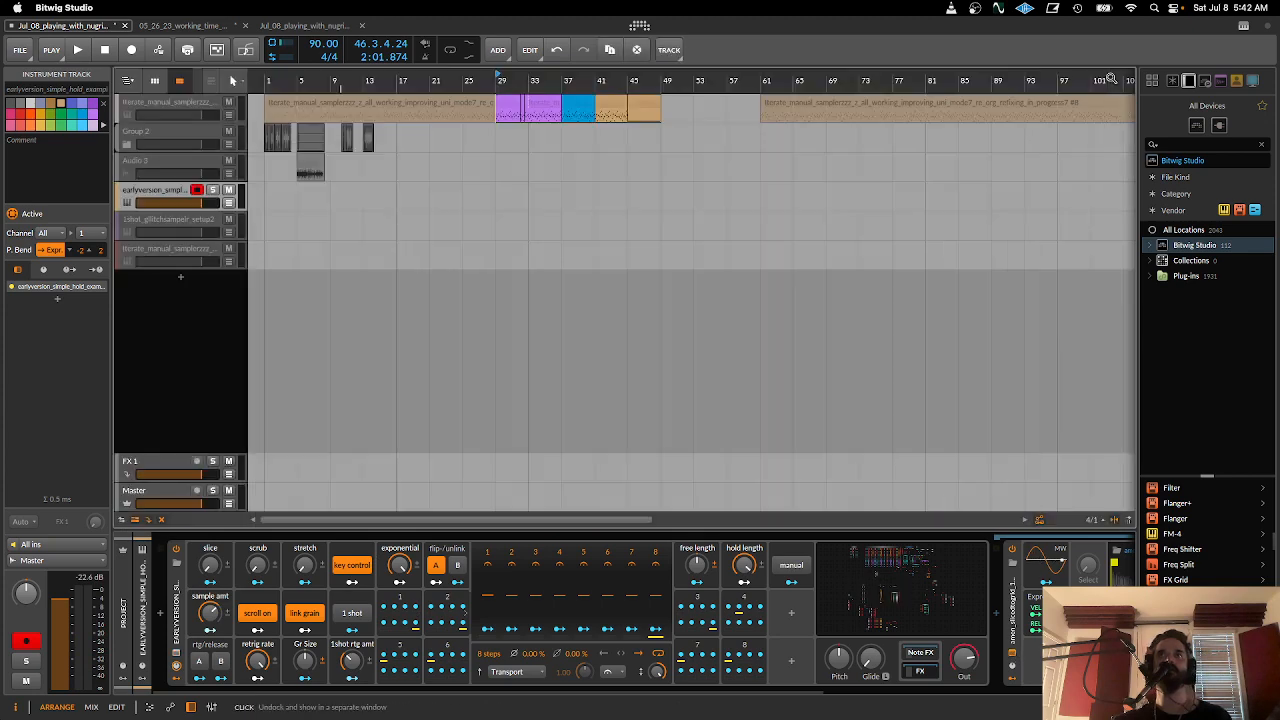
left_click_drag(582, 151, 911, 102)
left_click(872, 588)
left_click_drag(772, 103, 1006, 84)
- Examine how the length math and sample length to sample division sections are wired, and compare them with the sampler's controls
left_click_drag(456, 341, 526, 227)
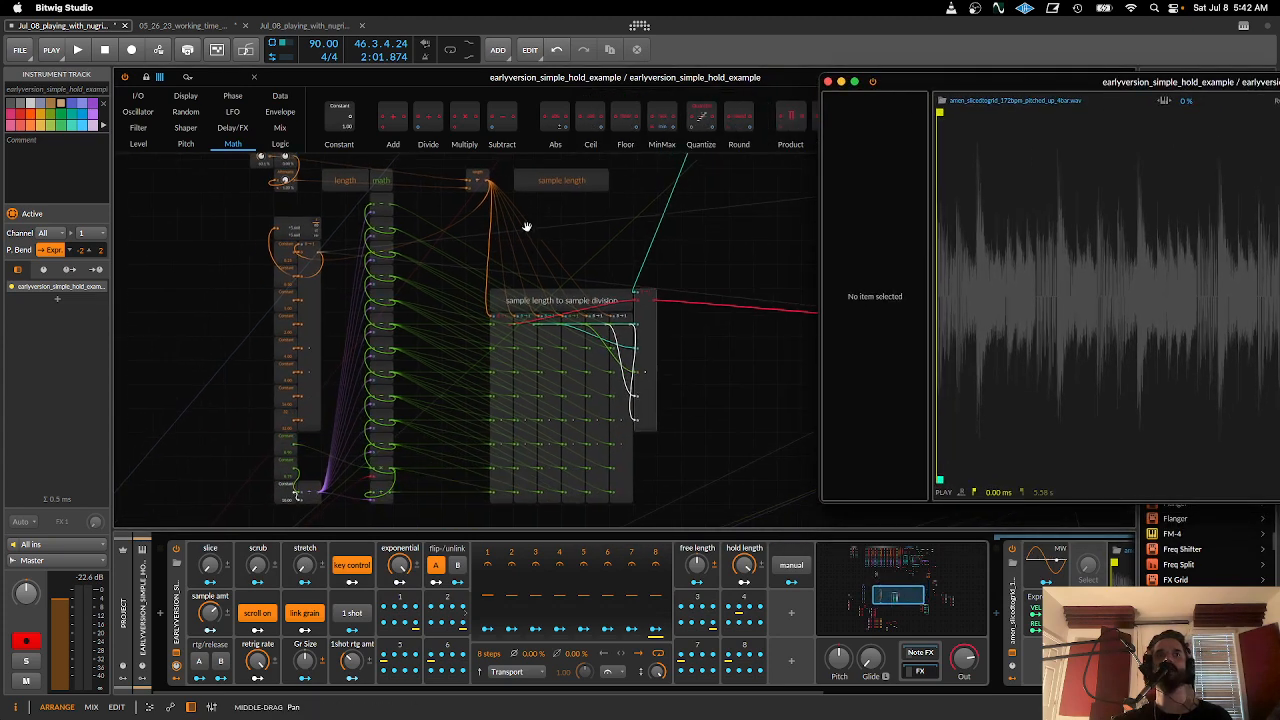
left_click_drag(492, 302, 375, 249)
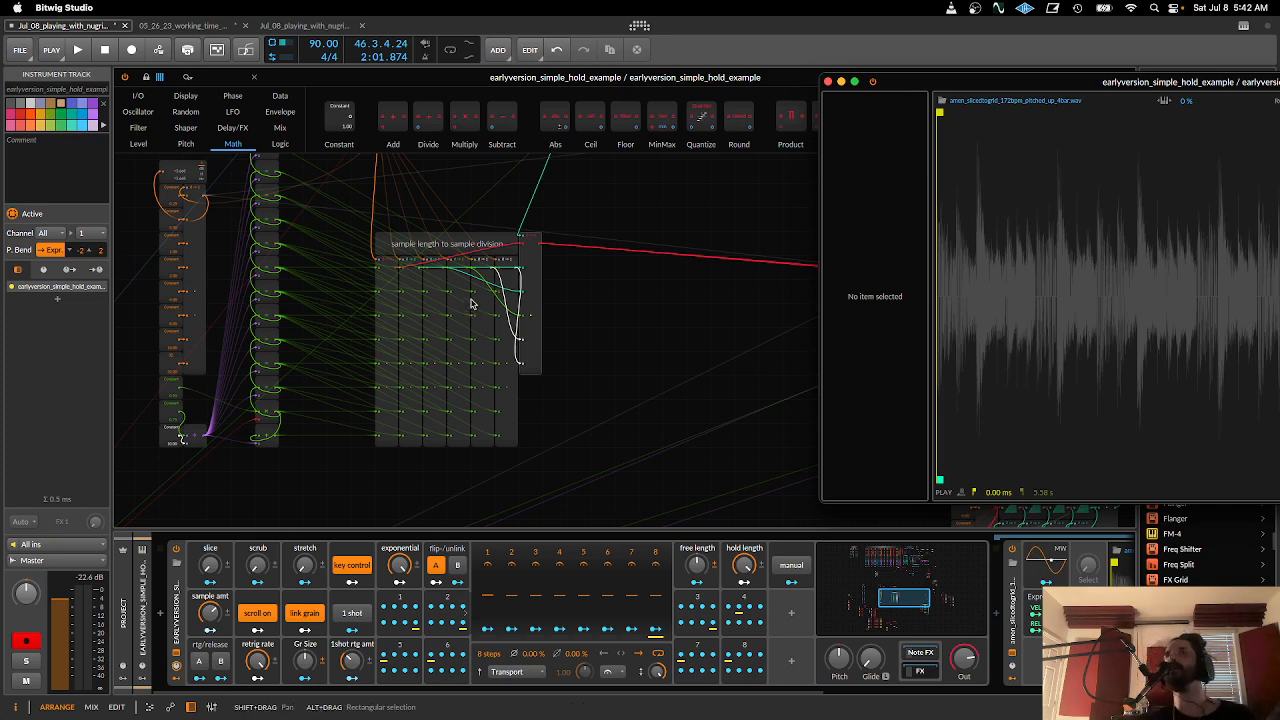
left_click_drag(265, 272, 606, 407)
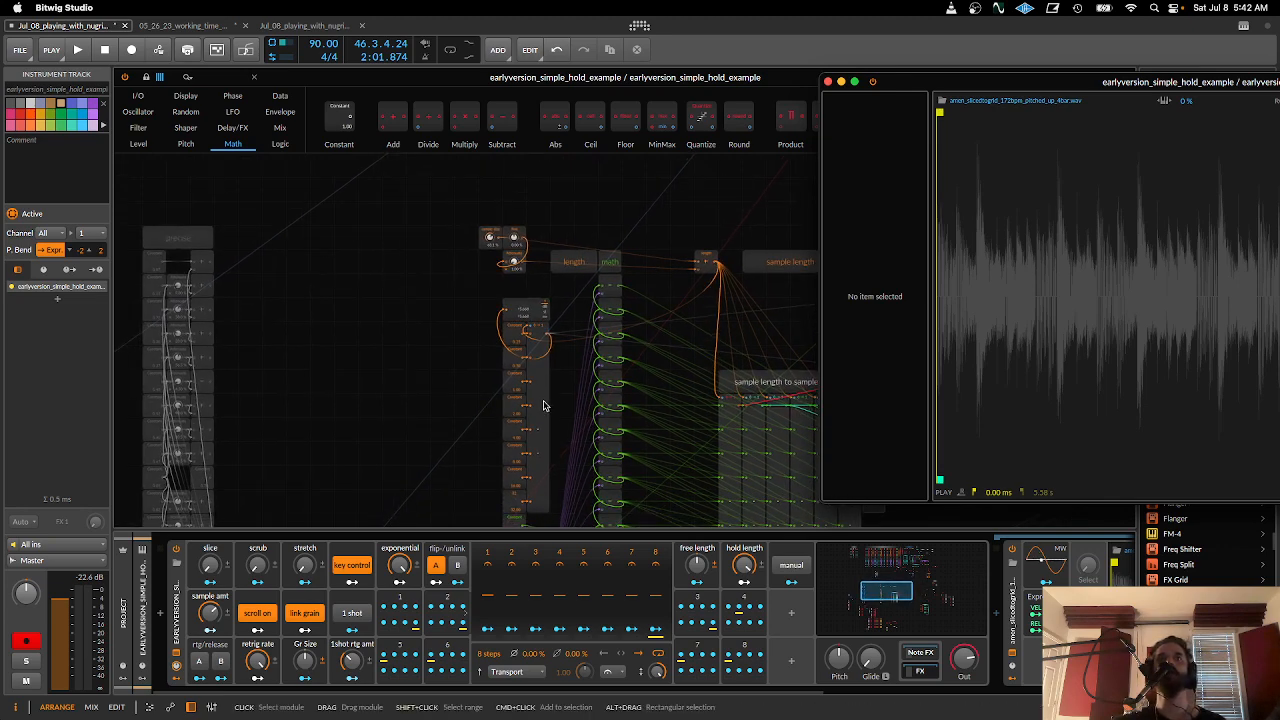
scroll(548, 402, "down", 5)
scroll(548, 402, "right", 3)
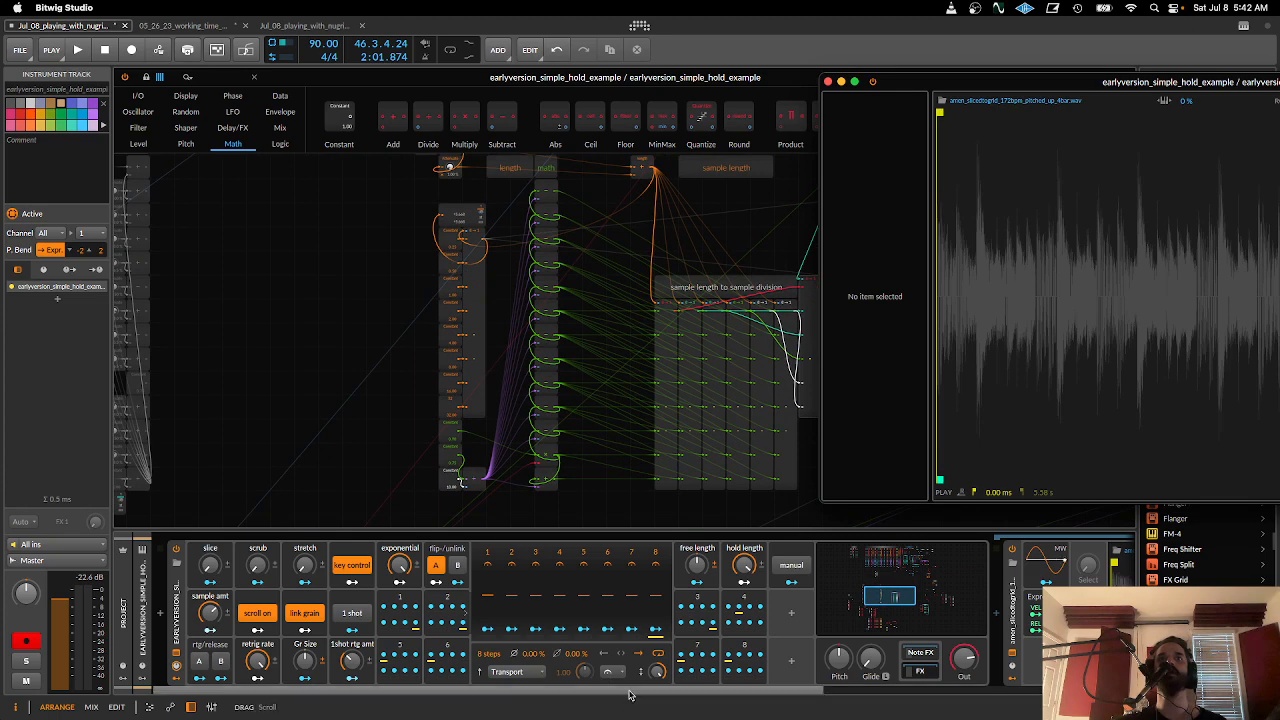
scroll(606, 677, "right", 8)
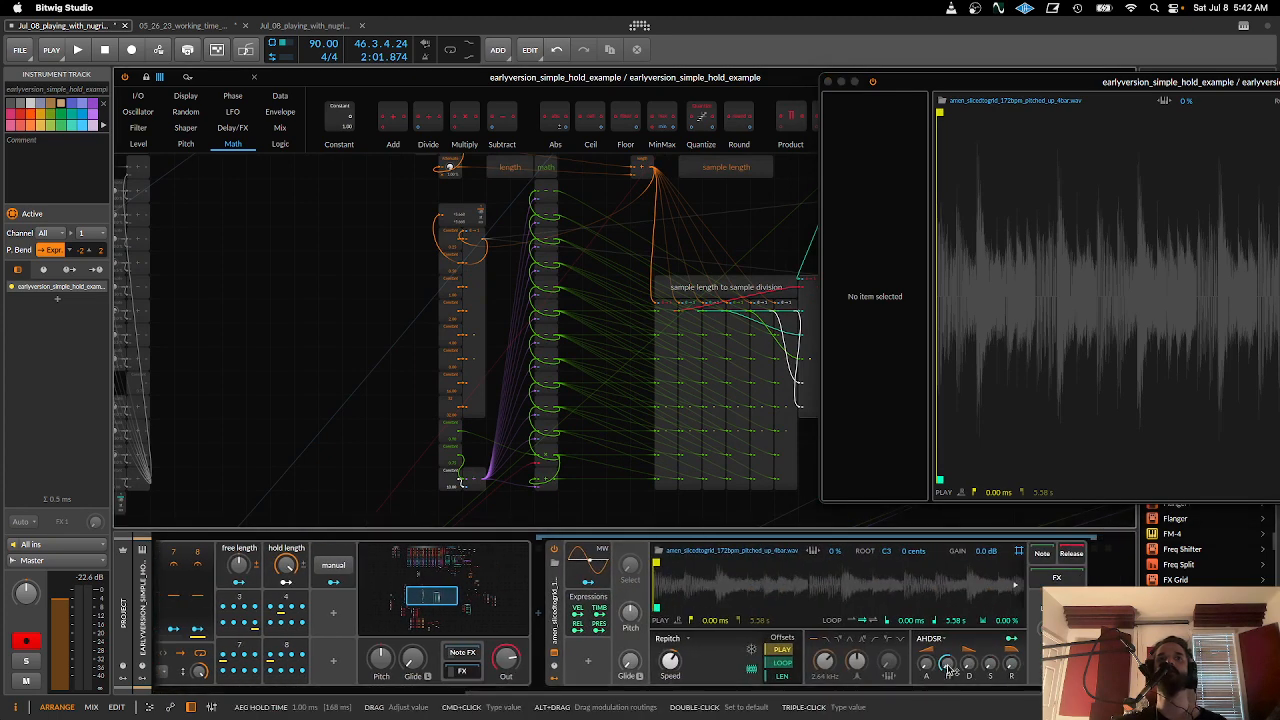
scroll(949, 669, "left", 8)
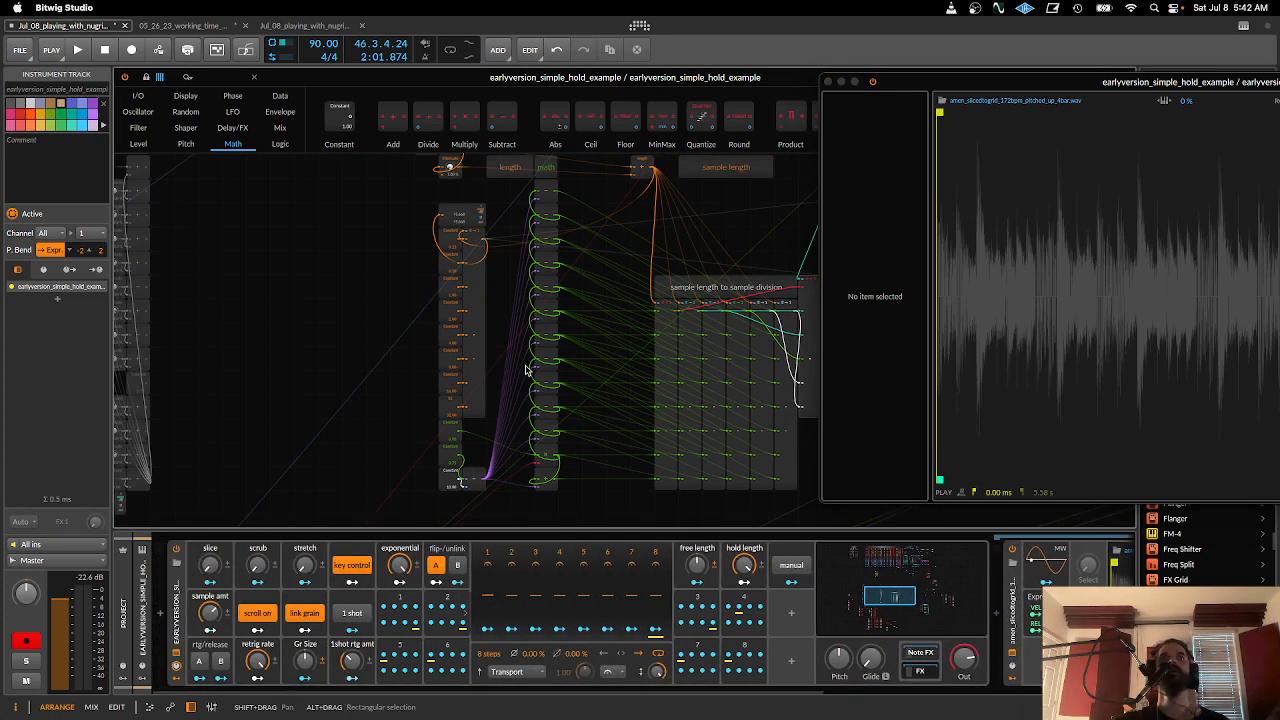
scroll(527, 370, "up", 10)
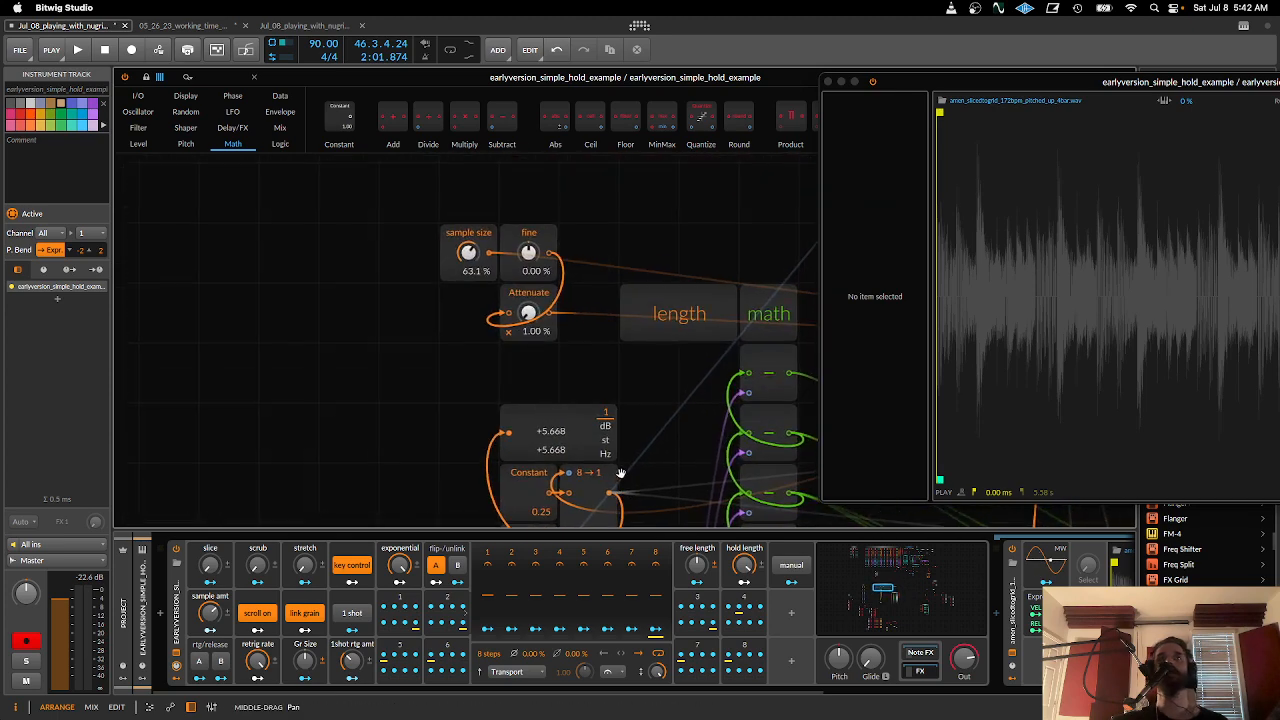
- Spread out the sample size, fine and Attenuate modules above the length math section to expose their wiring
left_click_drag(470, 235, 350, 175)
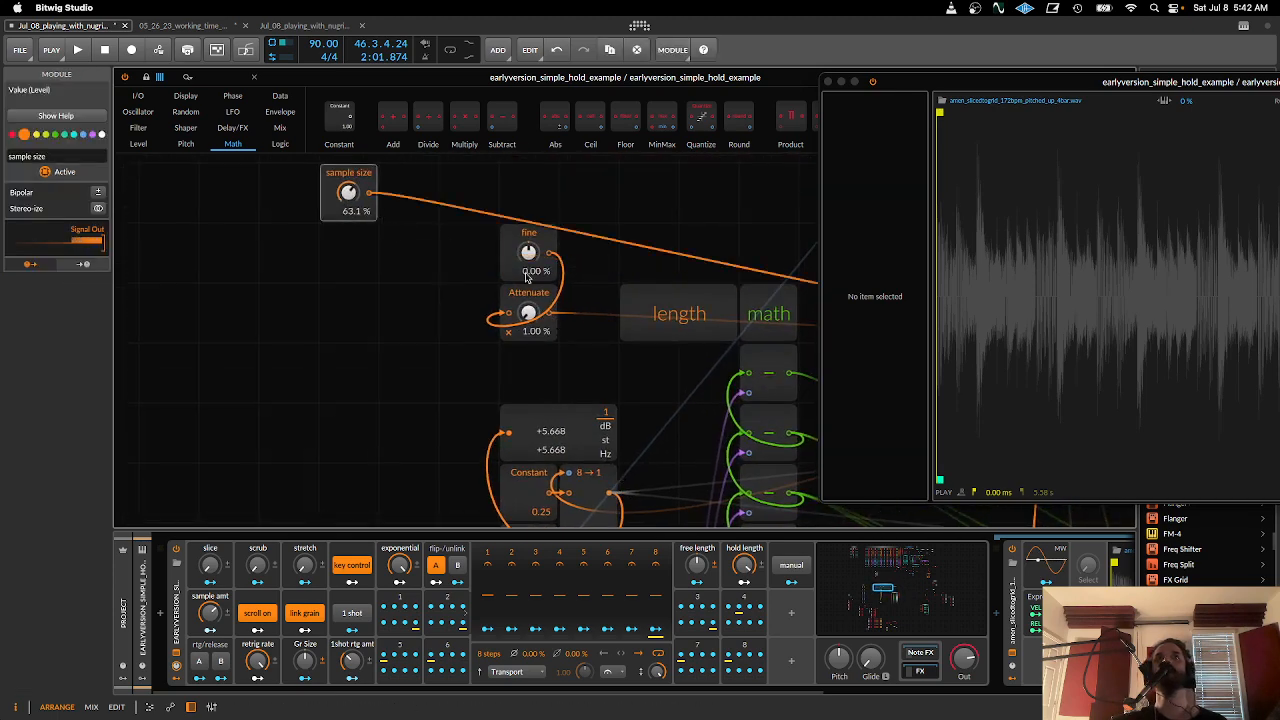
left_click_drag(527, 277, 477, 336)
scroll(477, 336, "down", 5)
left_click_drag(905, 85, 986, 89)
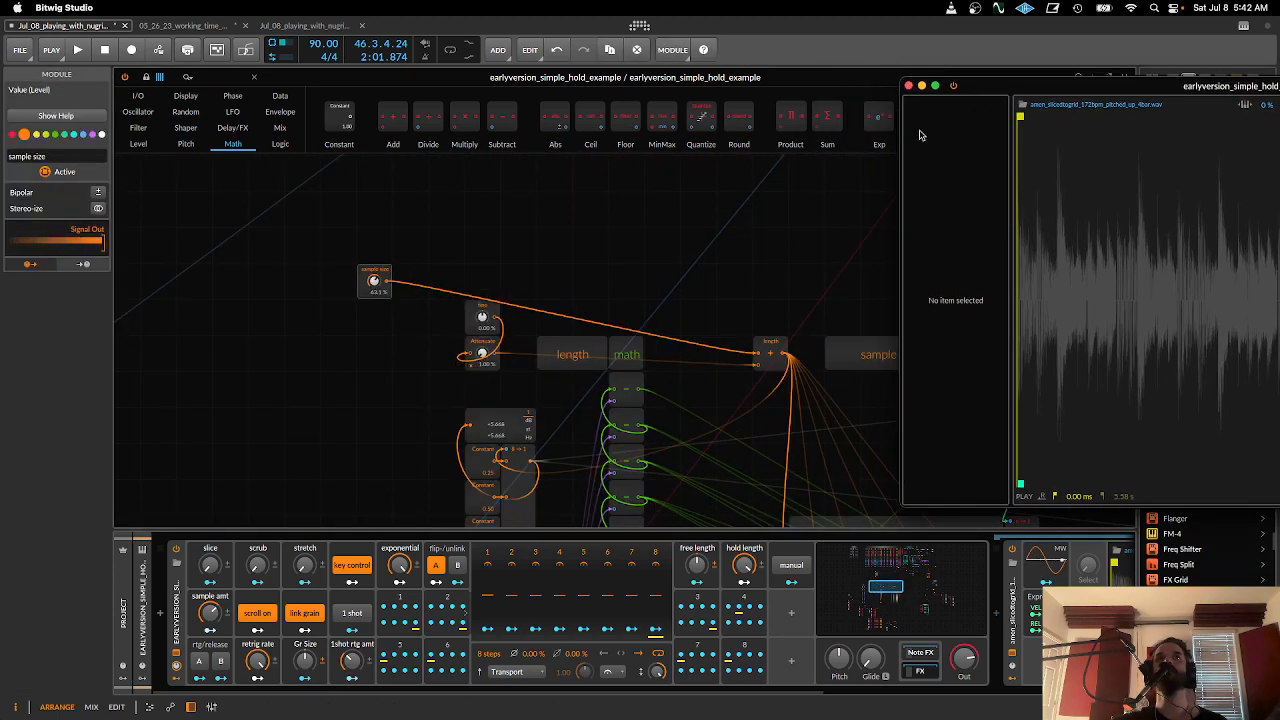
left_click_drag(374, 282, 482, 247)
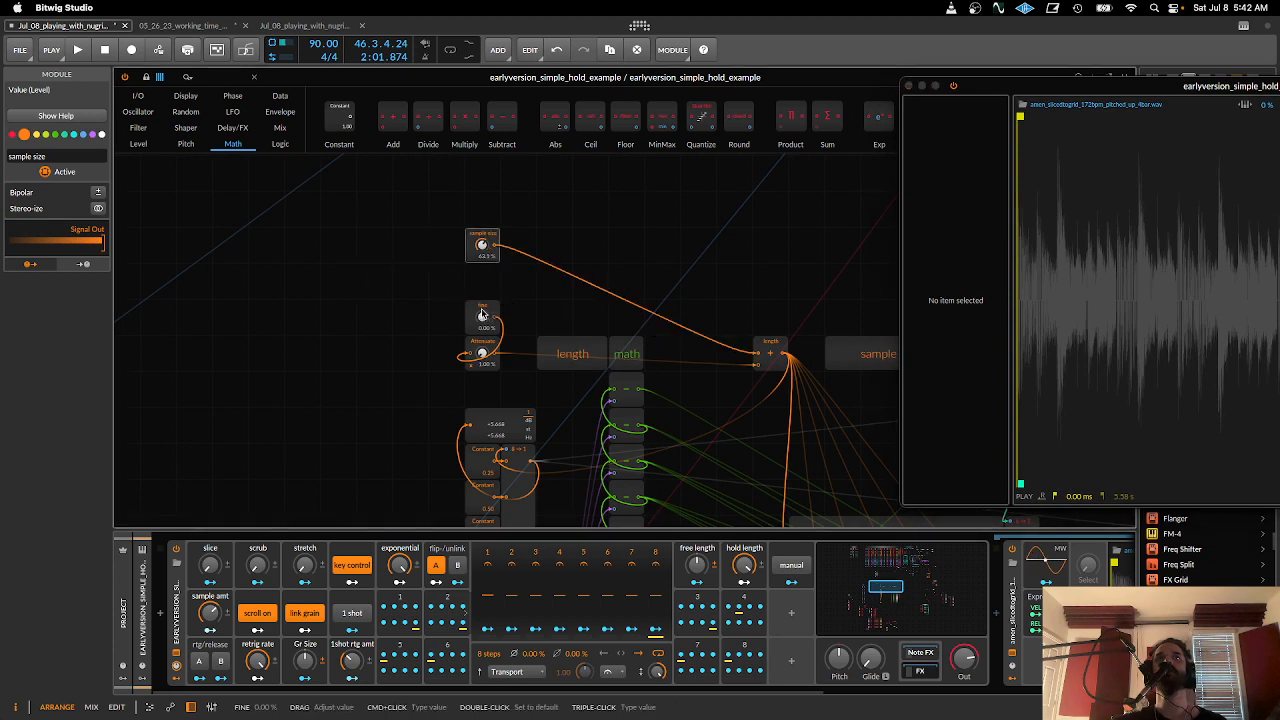
left_click_drag(484, 335, 448, 300)
left_click_drag(482, 353, 626, 282)
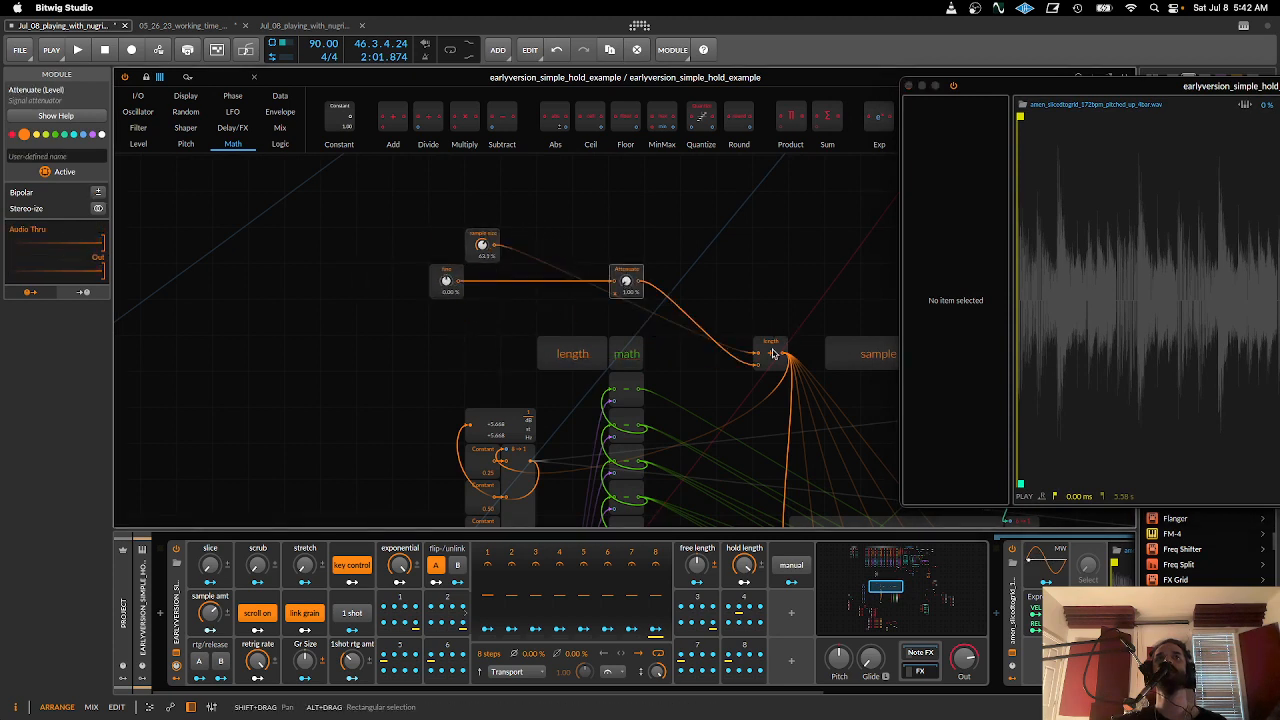
- Inspect the length adder and the eight-input Merge module with its column of Constant values
left_click(772, 350)
left_click(503, 455)
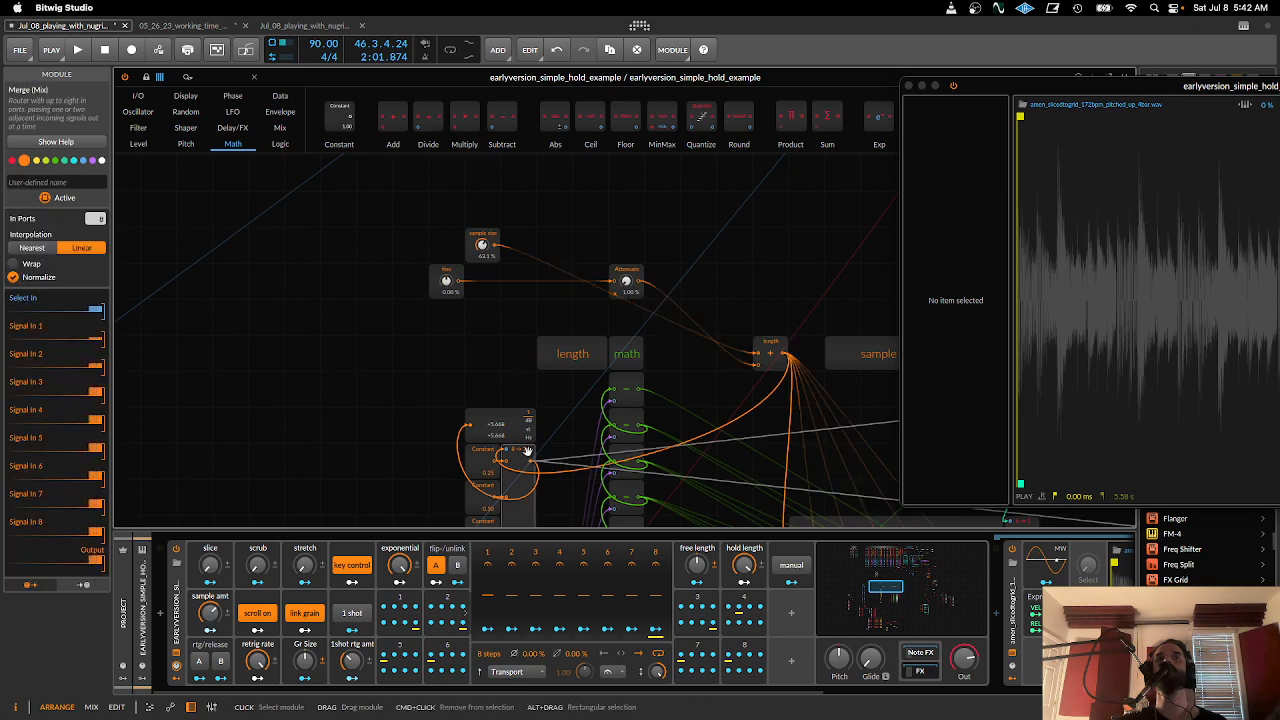
scroll(527, 451, "down", 4)
scroll(527, 451, "down", 1)
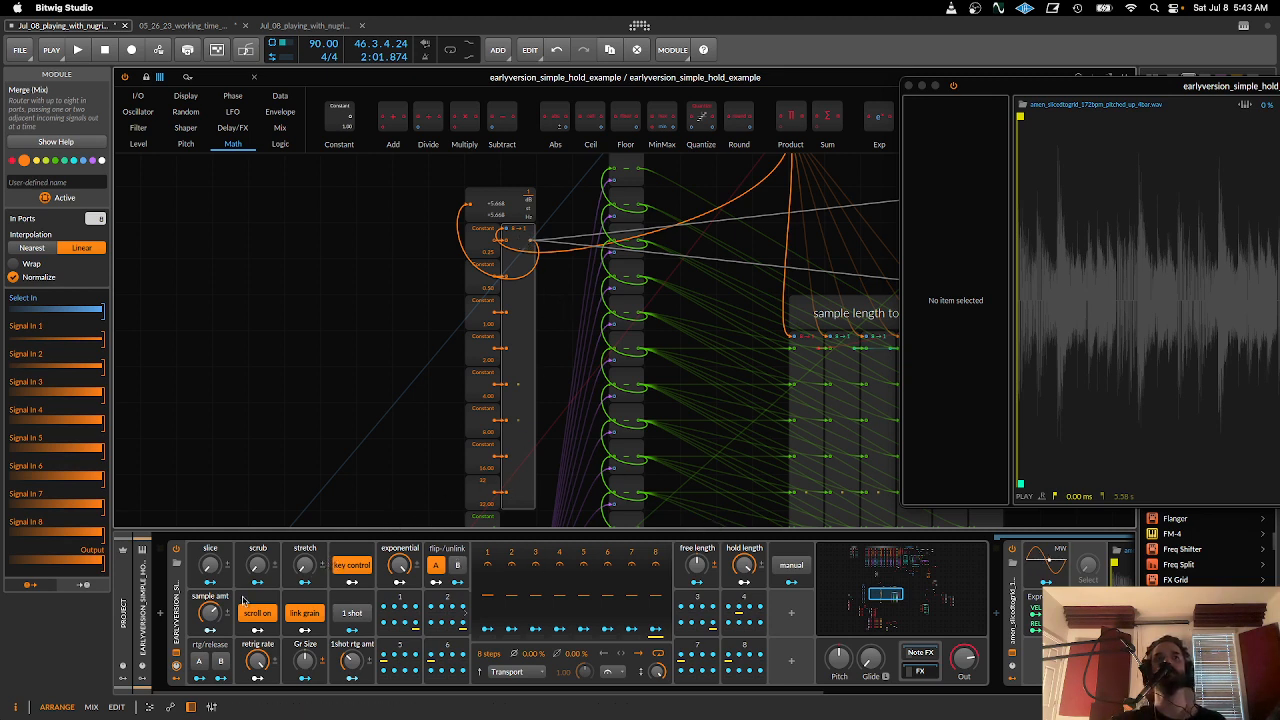
- Move the Value Readout near the sample size module, and set sample size to 71.4% and fine to 7.70%
left_click_drag(512, 406, 445, 588)
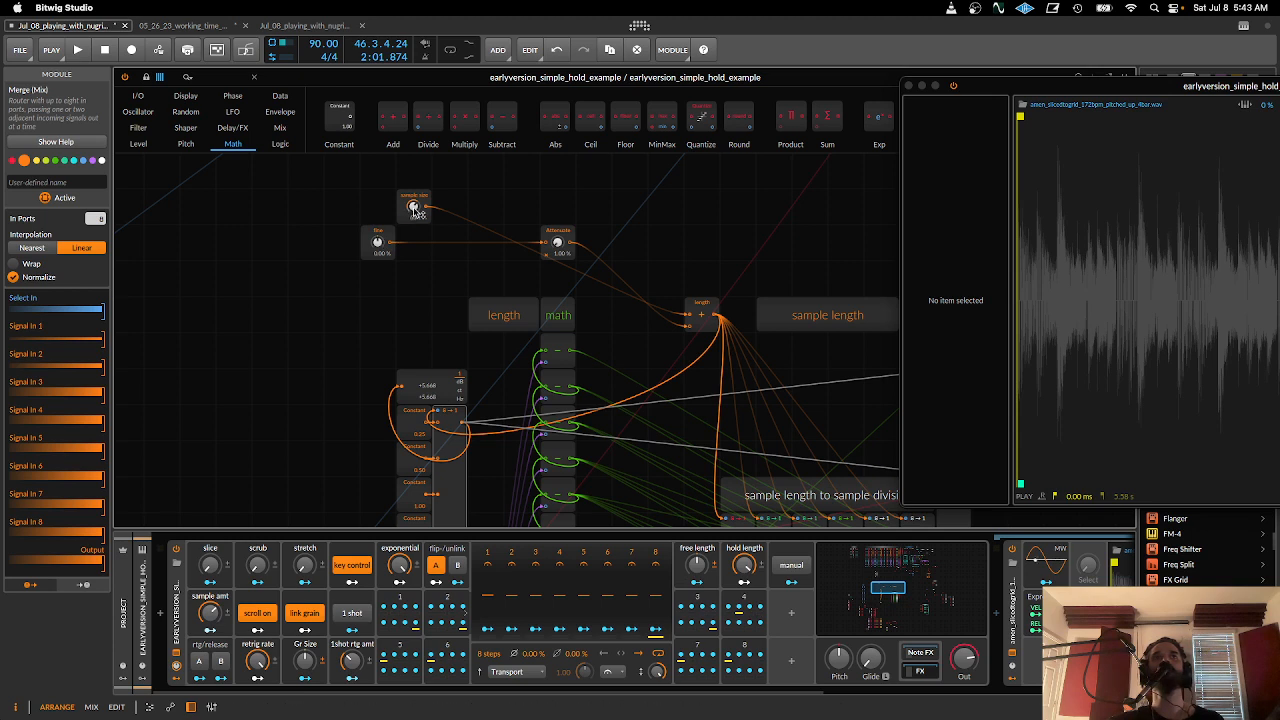
left_click_drag(416, 211, 416, 211)
left_click_drag(451, 381, 584, 389)
key("super+plus")
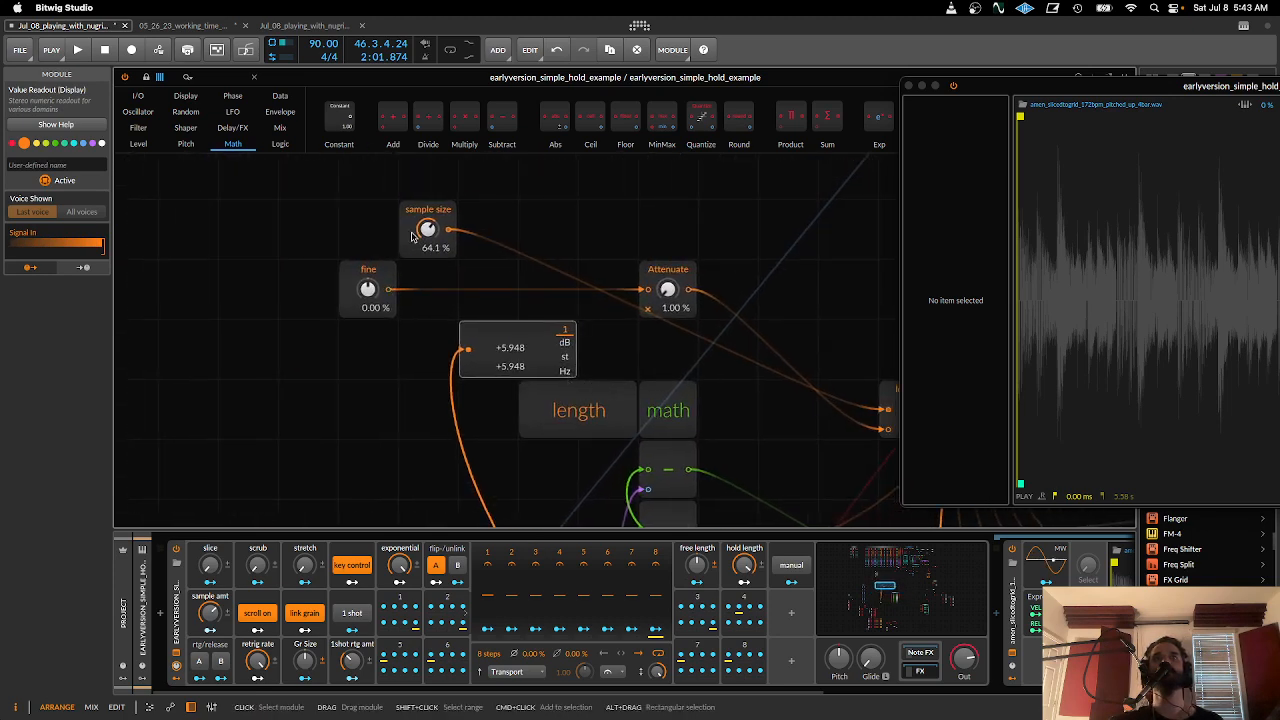
left_click_drag(426, 229, 426, 221)
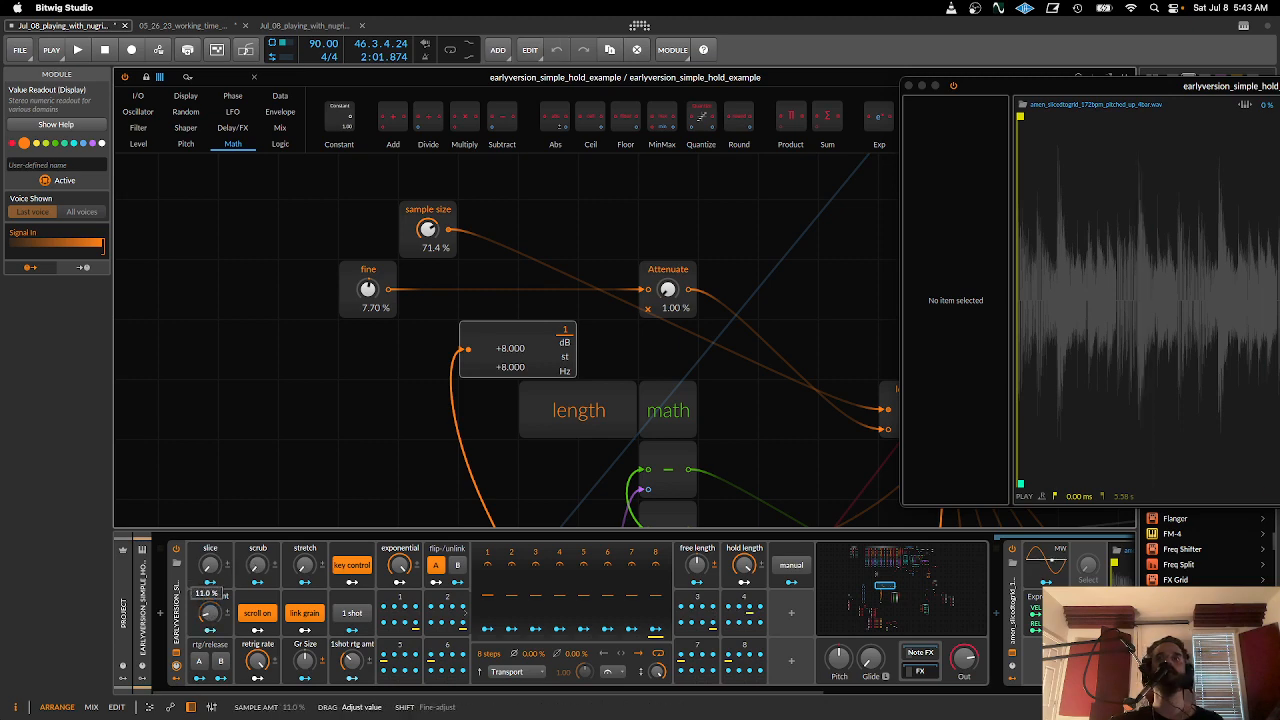
- Lower the sample amt knob with the detached sampler waveform in view, and close the detached window
left_click_drag(1057, 86, 360, 76)
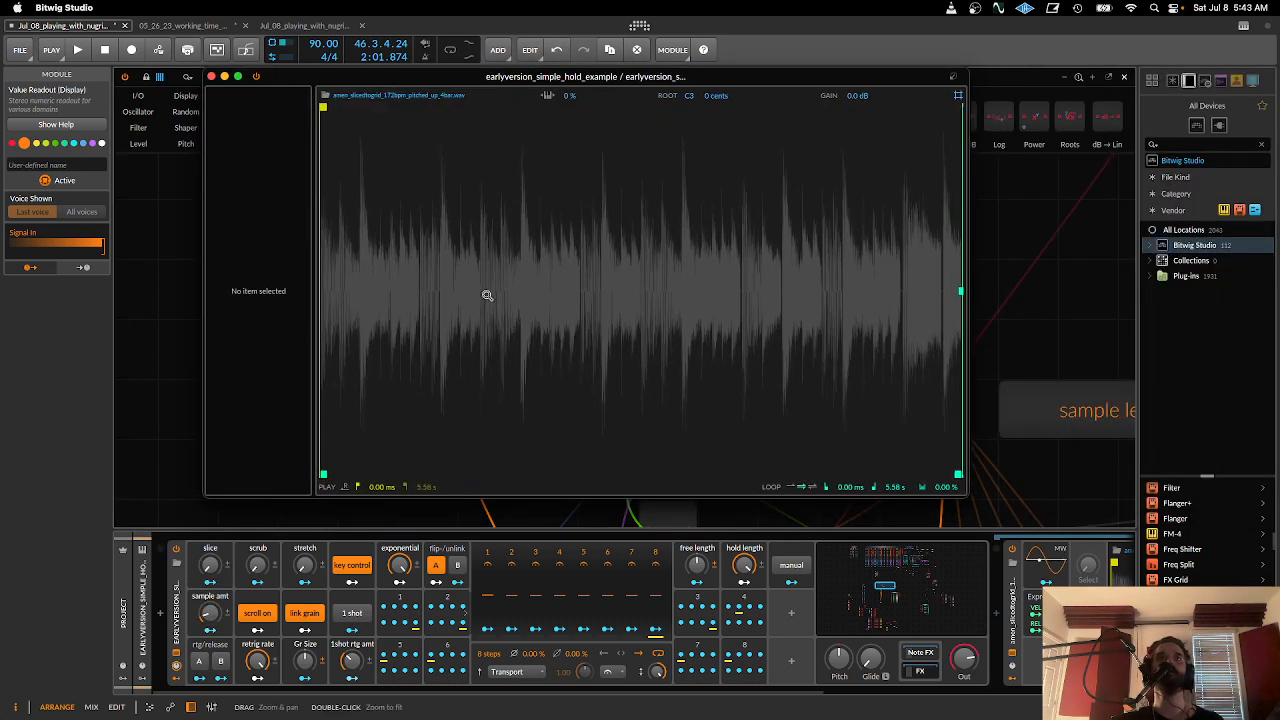
left_click_drag(210, 612, 210, 636)
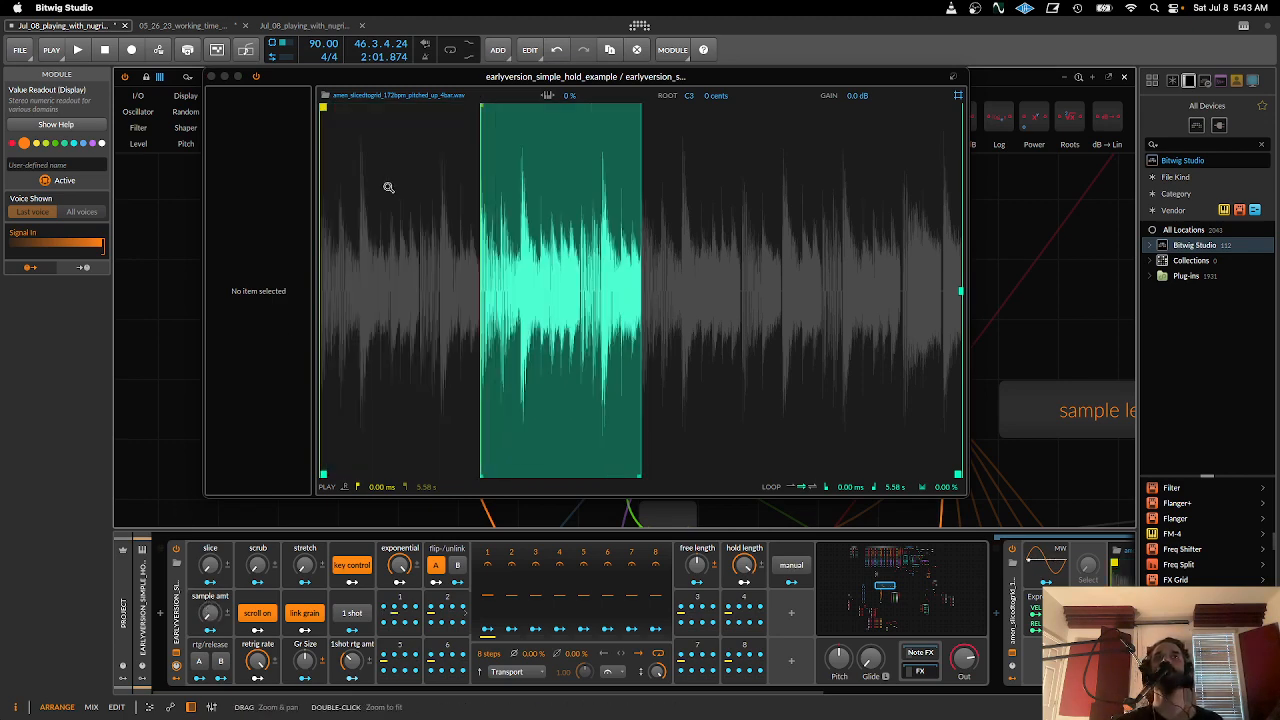
left_click_drag(381, 81, 963, 191)
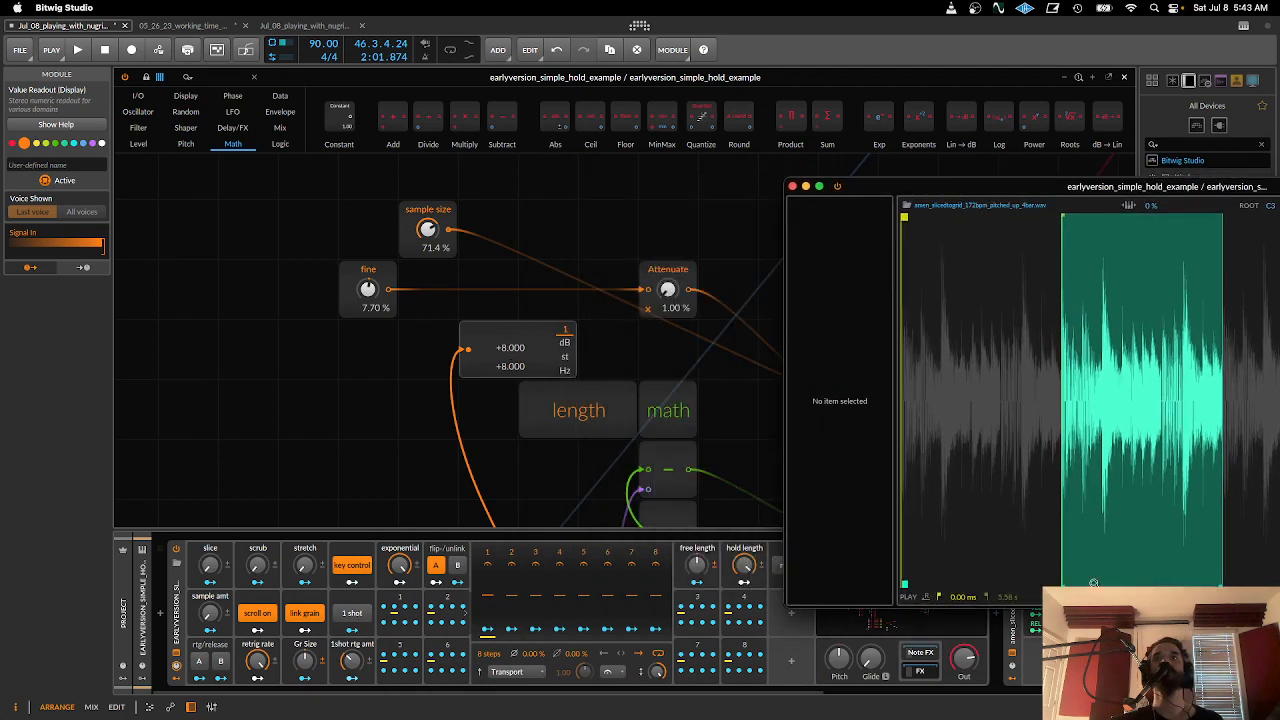
left_click_drag(1009, 193, 405, 328)
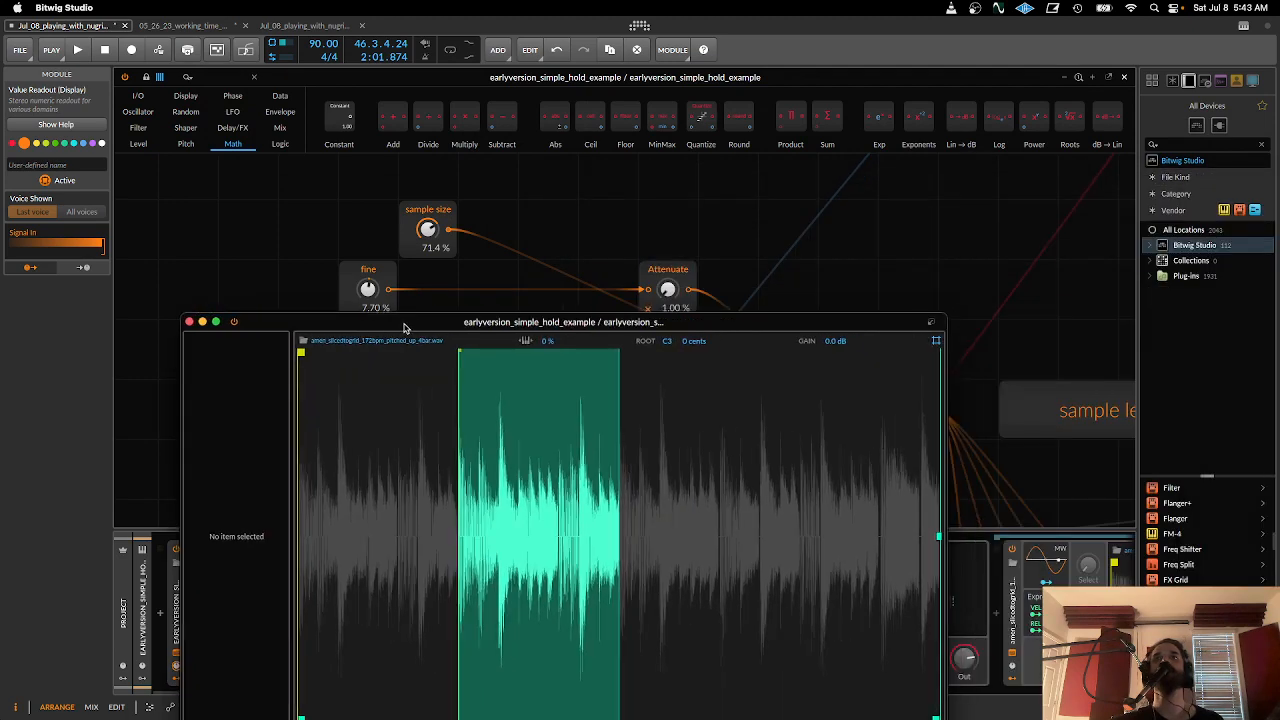
left_click(191, 322)
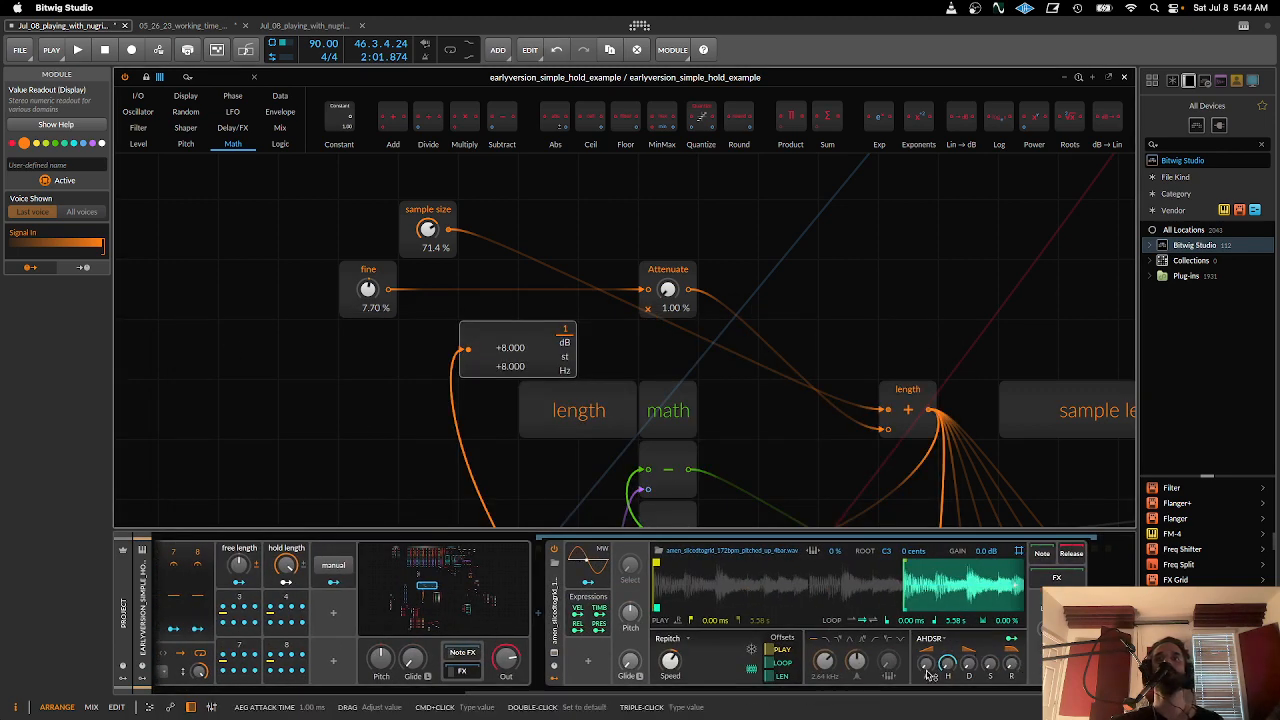
left_click_drag(886, 692, 541, 663)
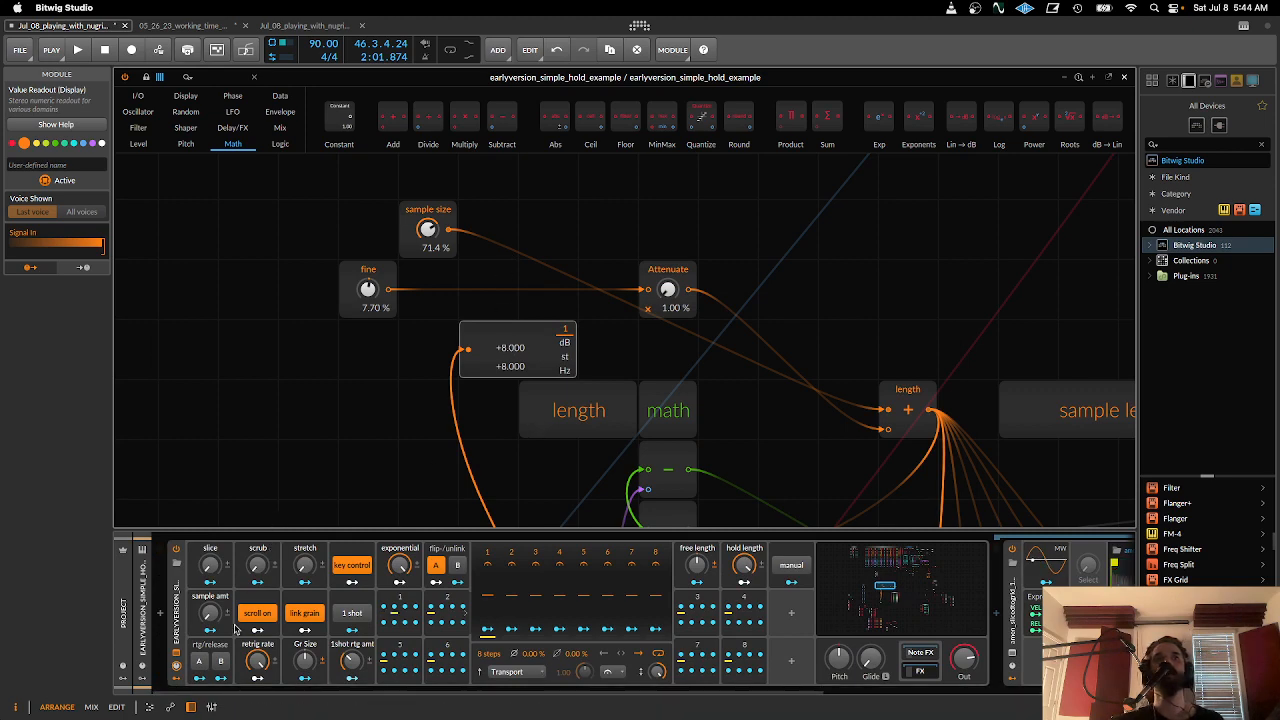
- Raise the sample amt knob to about 31% and check the highlighted slice region in the sampler waveform
left_click_drag(430, 694, 801, 694)
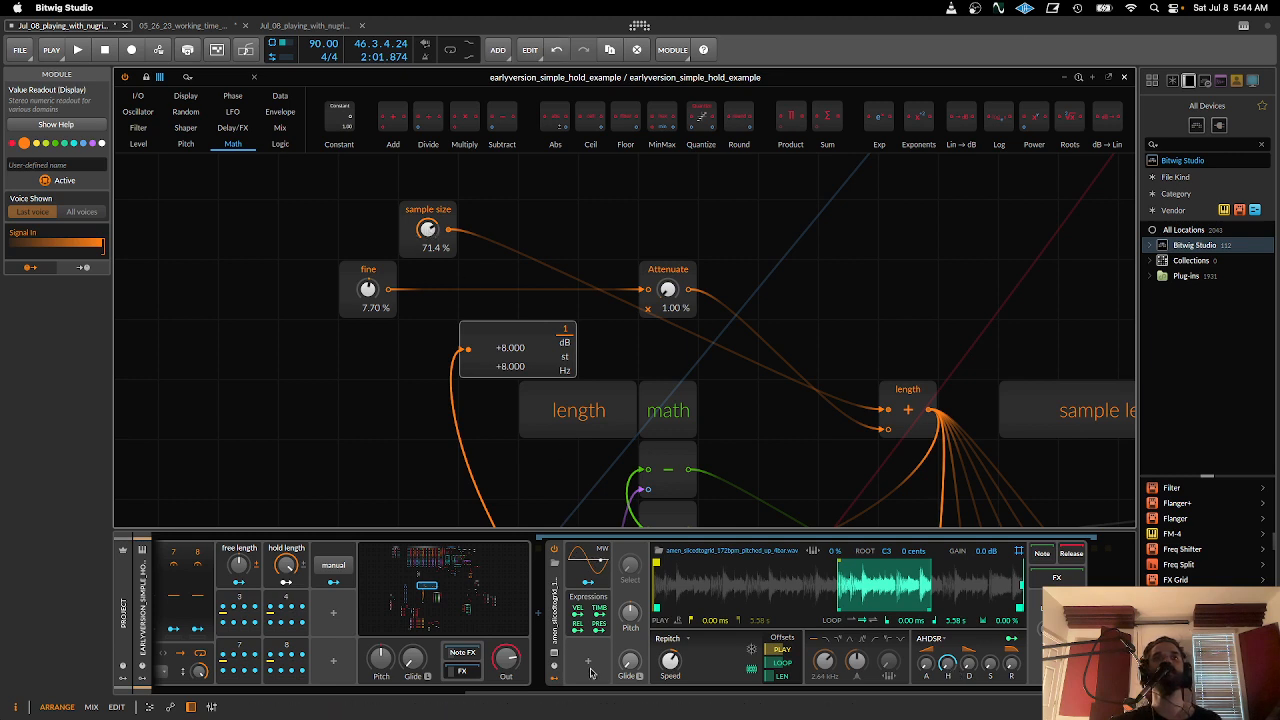
scroll(262, 690, "left", 5)
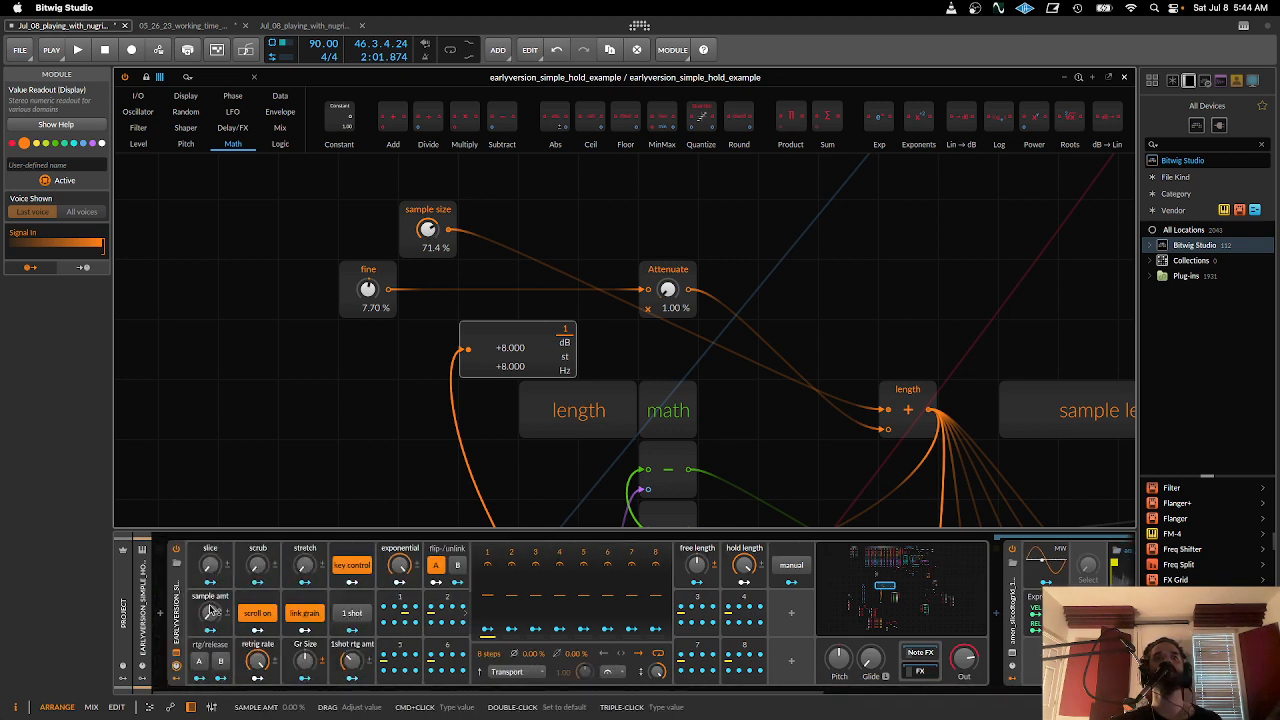
left_click_drag(211, 612, 211, 612)
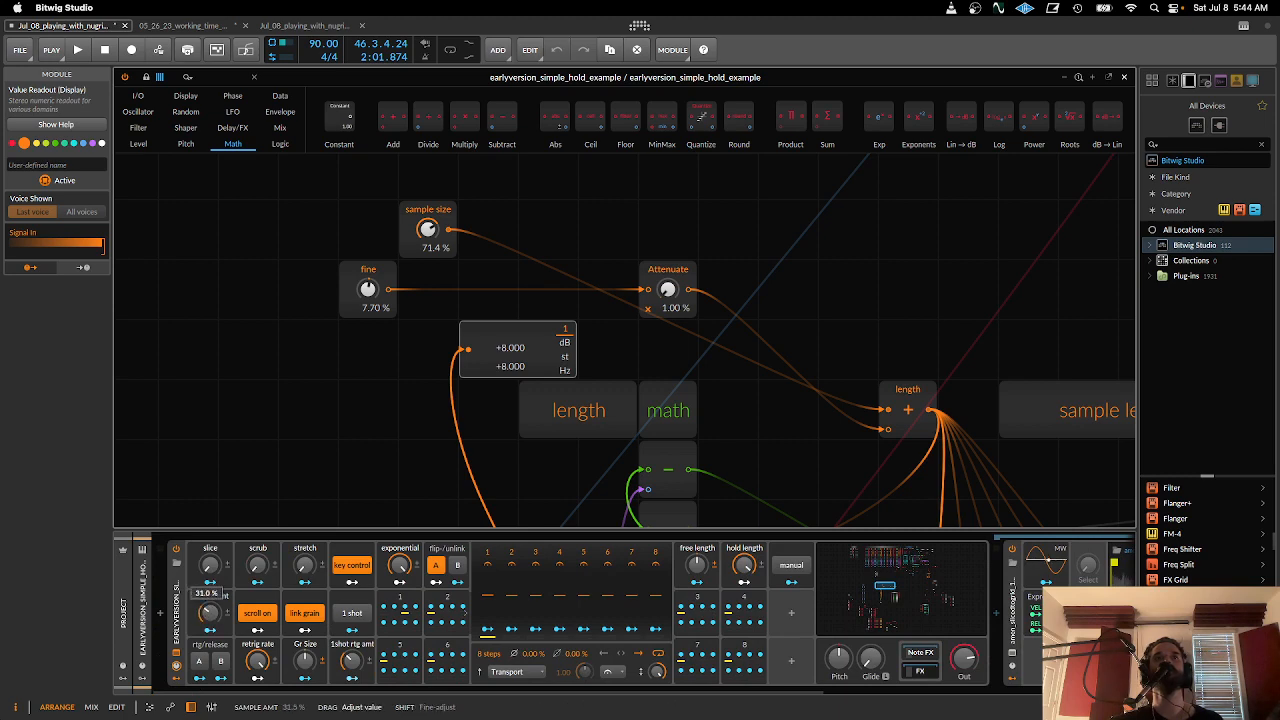
left_click_drag(211, 612, 211, 612)
left_click_drag(834, 426, 482, 301)
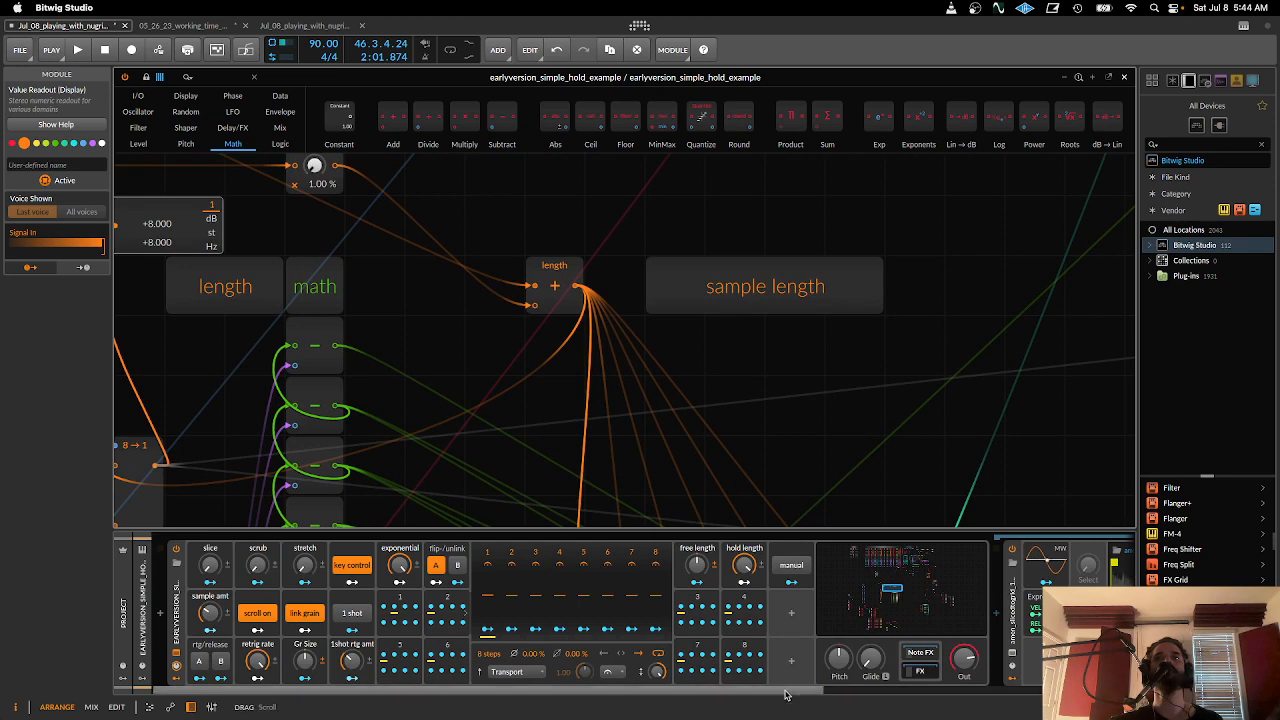
left_click_drag(786, 694, 1086, 694)
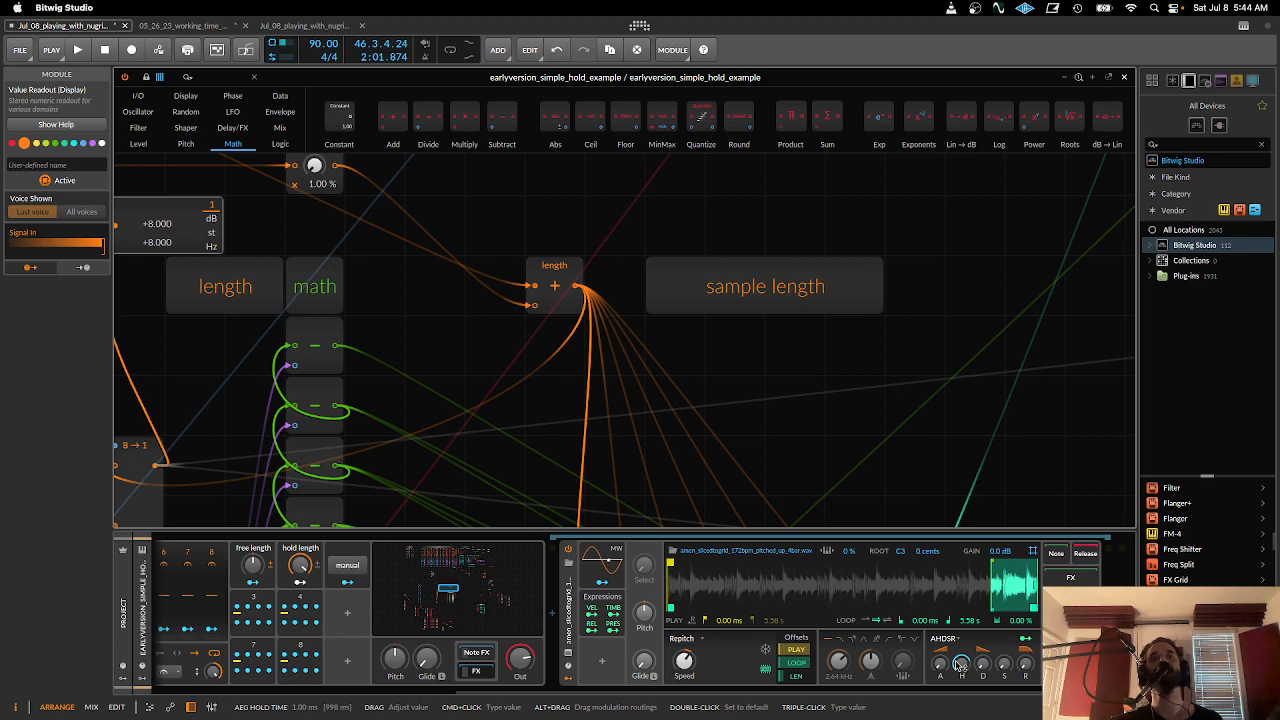
left_click_drag(945, 694, 500, 704)
- Examine the chain of Subtract modules under length math and their wiring into the sample length to sample division Merges
scroll(515, 465, "left", 4)
scroll(694, 403, "down", 6)
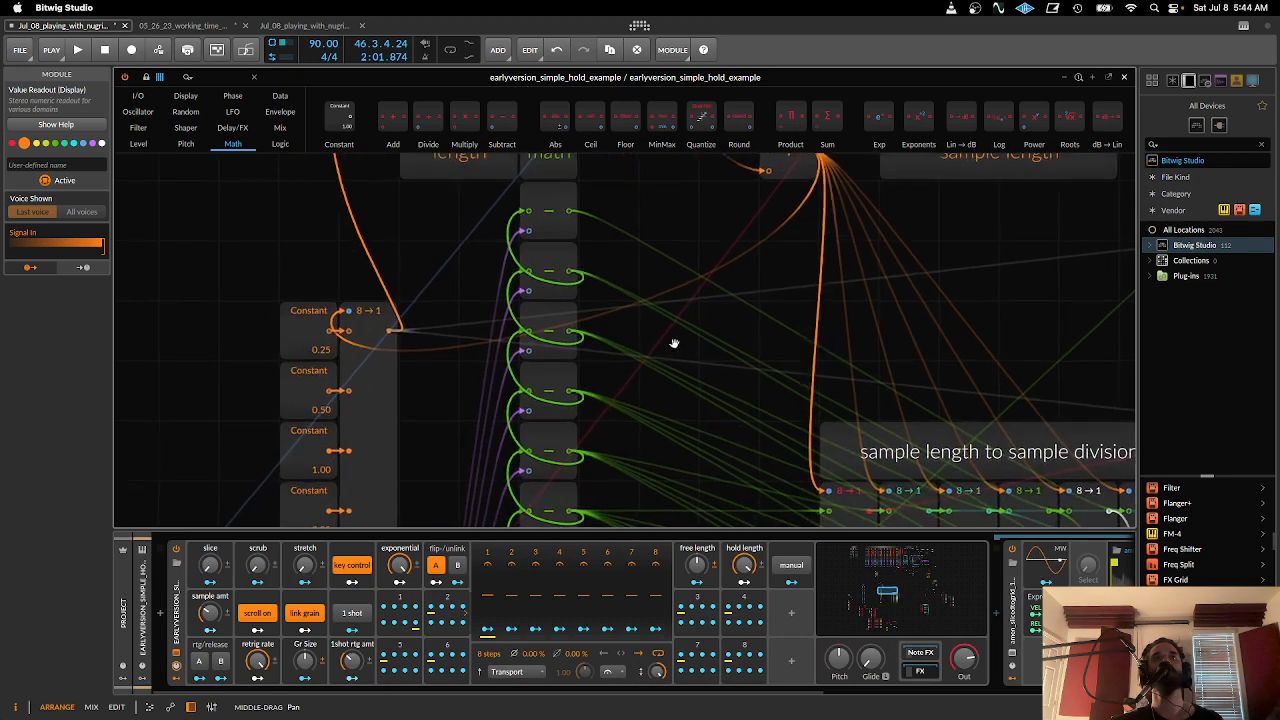
left_click_drag(623, 248, 620, 430)
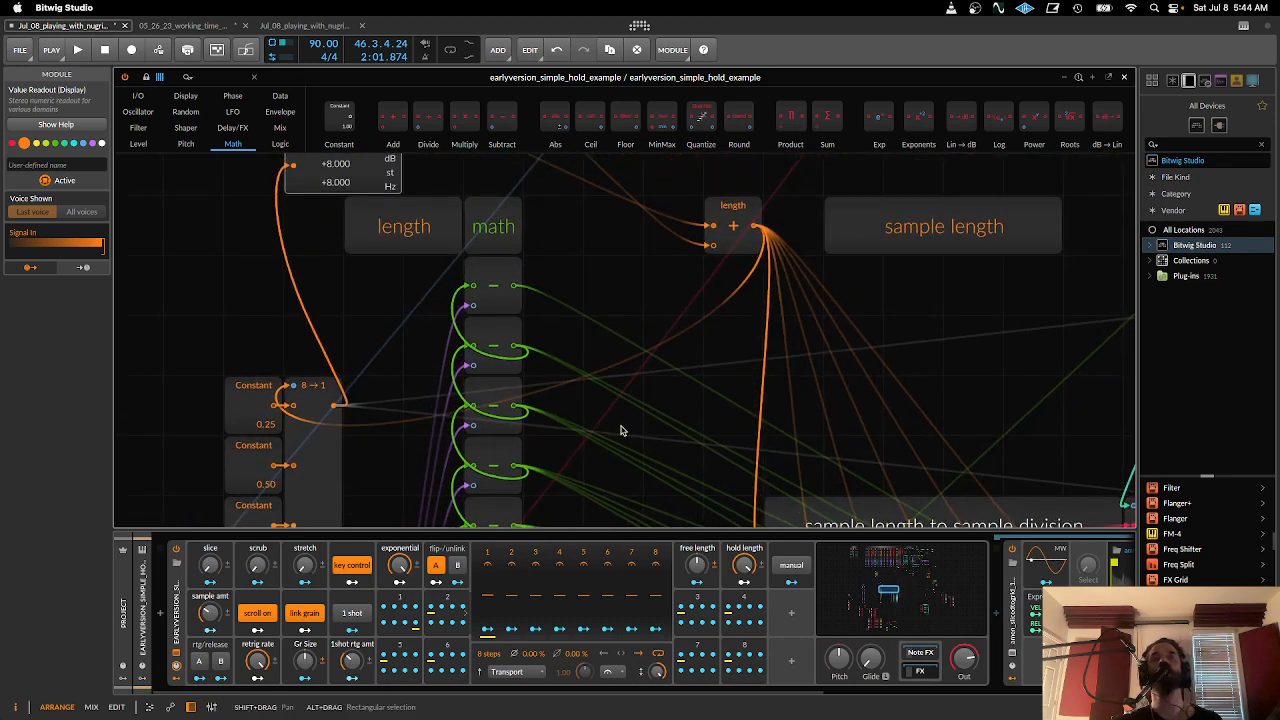
scroll(613, 422, "down", 10)
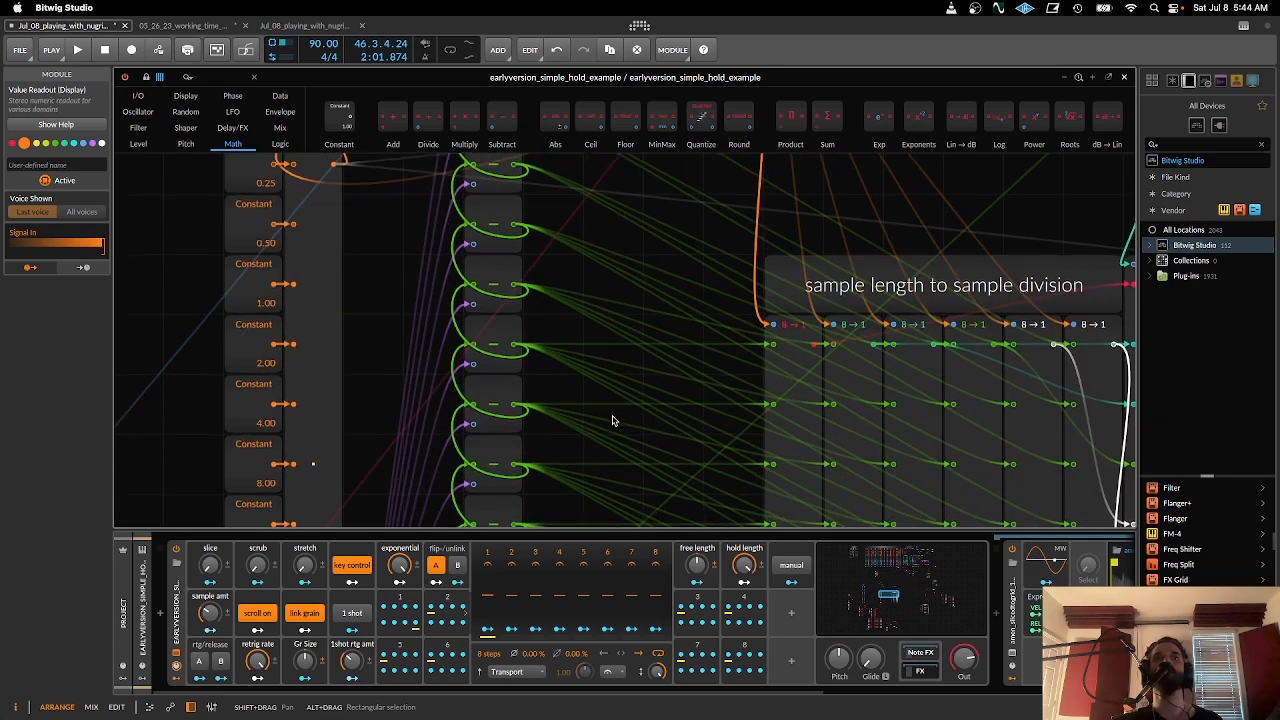
scroll(392, 334, "up", 10)
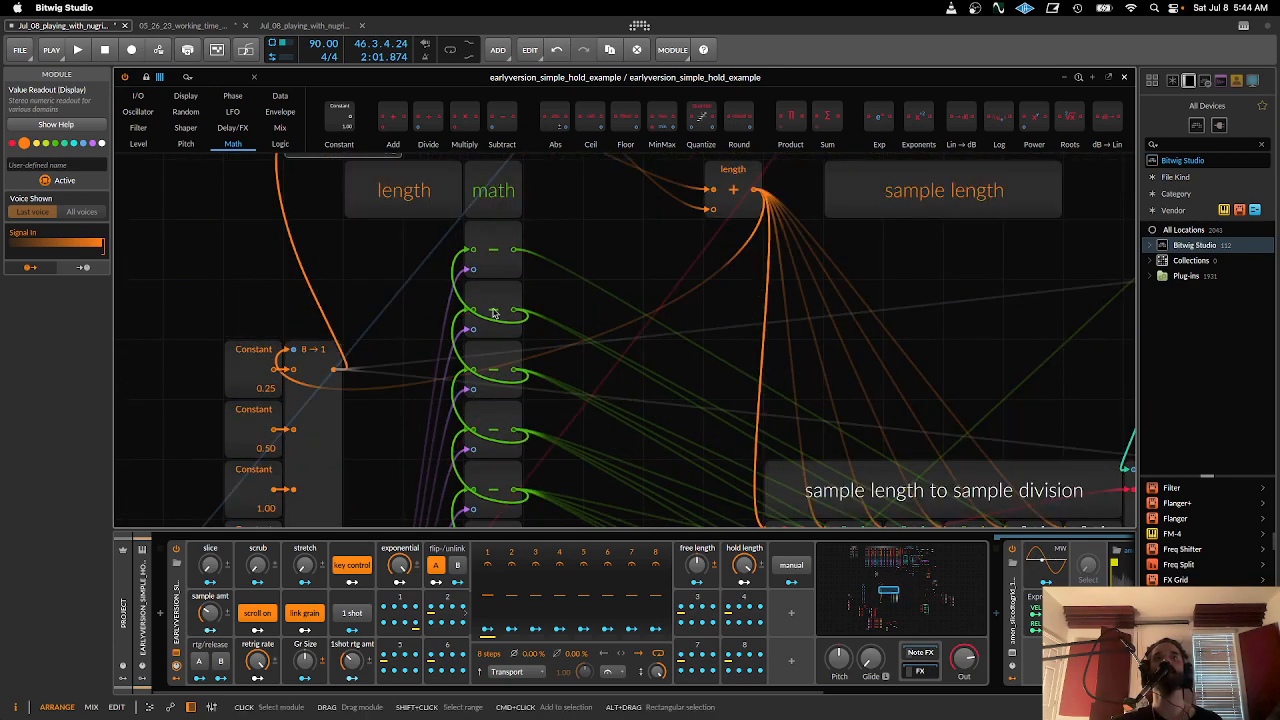
scroll(486, 337, "down", 8)
scroll(490, 366, "up", 4)
scroll(490, 366, "up", 1)
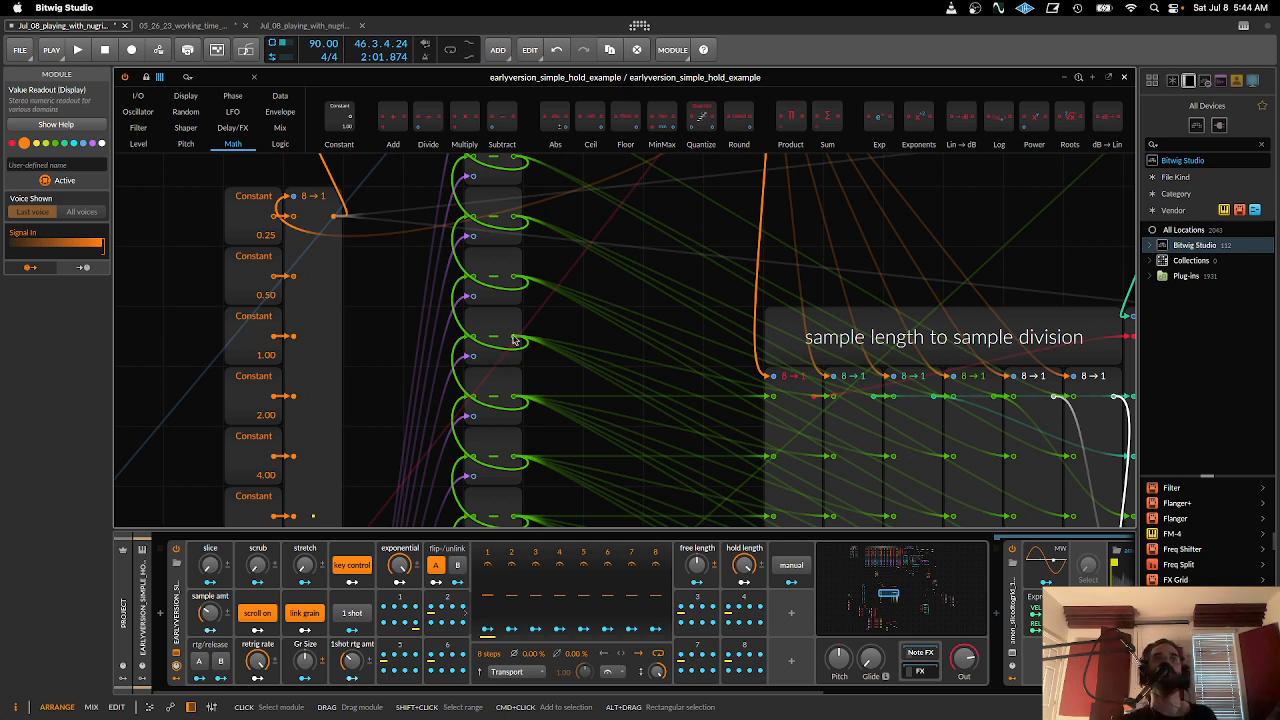
left_click_drag(515, 344, 539, 413)
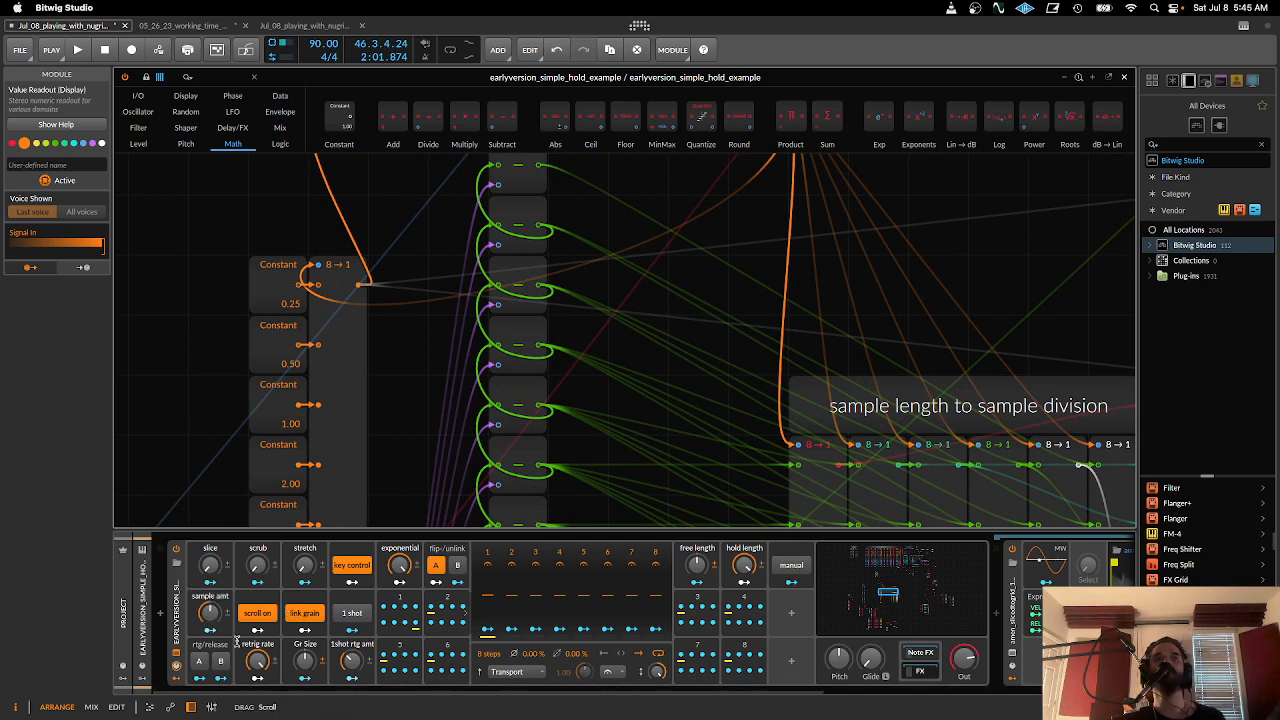
- Check the sampler's highlighted slice against the sample amt control at the start of the device chain
left_click(866, 690)
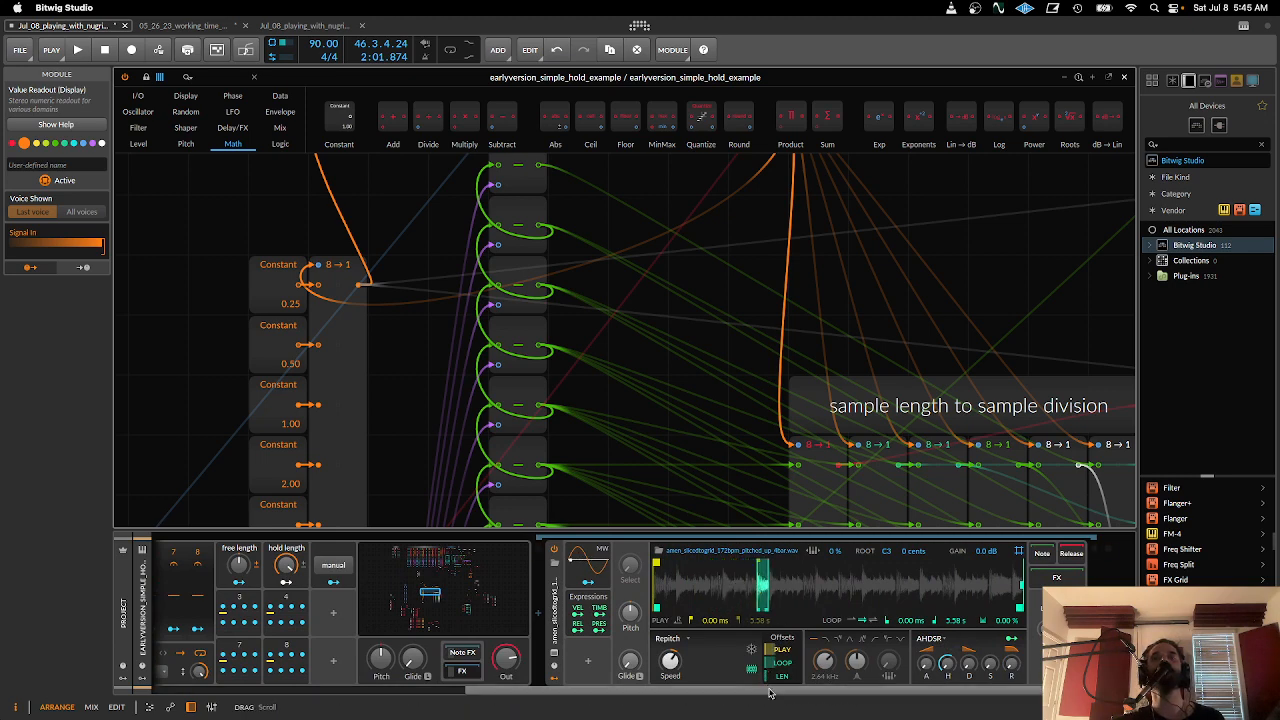
scroll(567, 598, "left", 10)
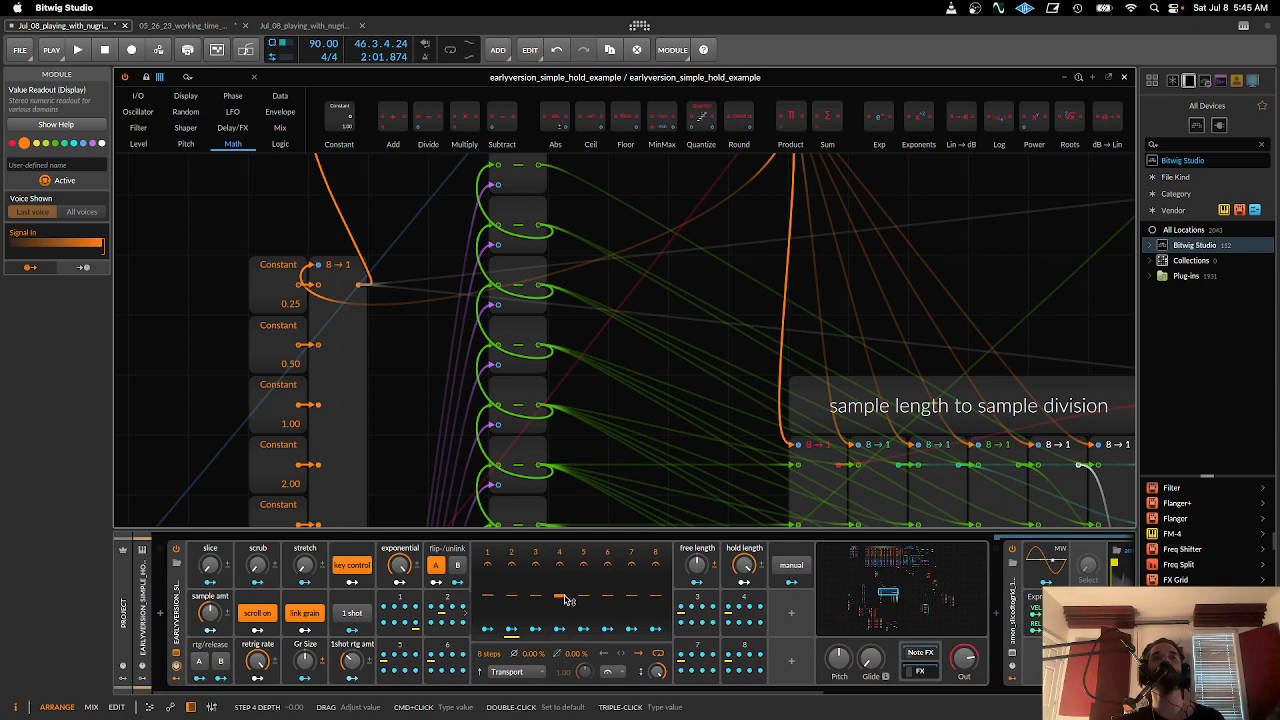
left_click_drag(635, 695, 825, 697)
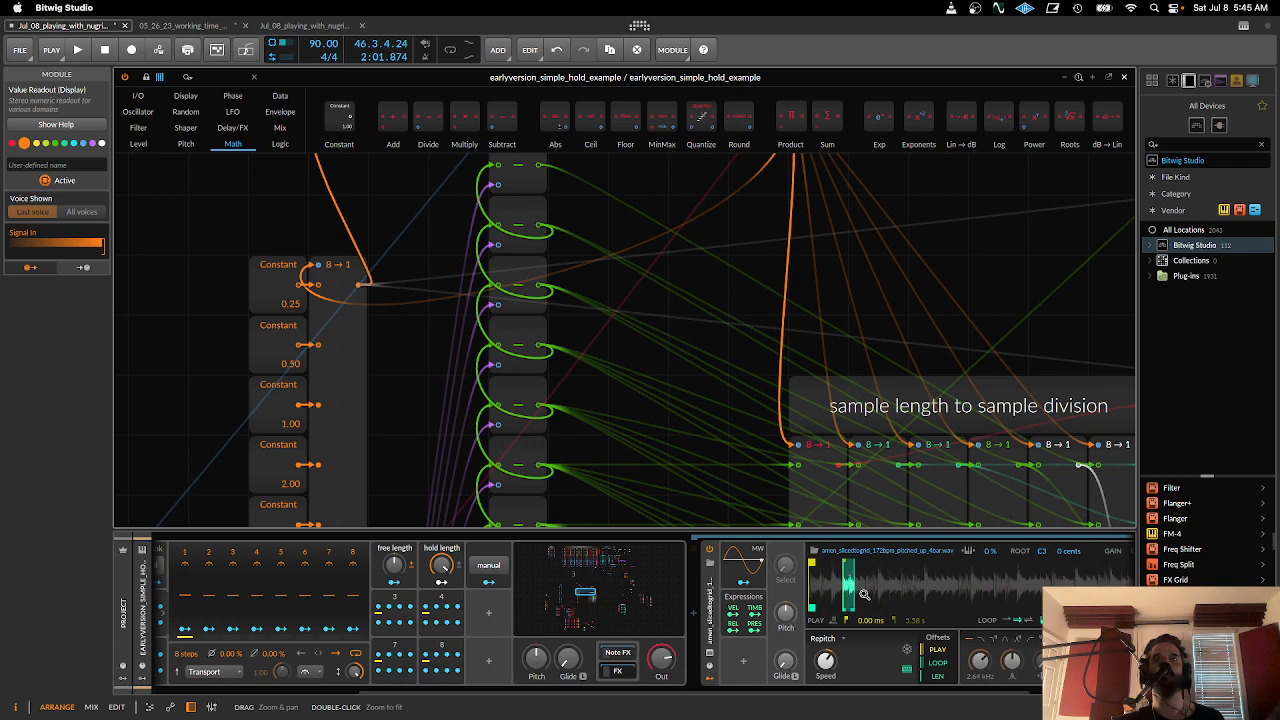
left_click_drag(897, 692, 796, 692)
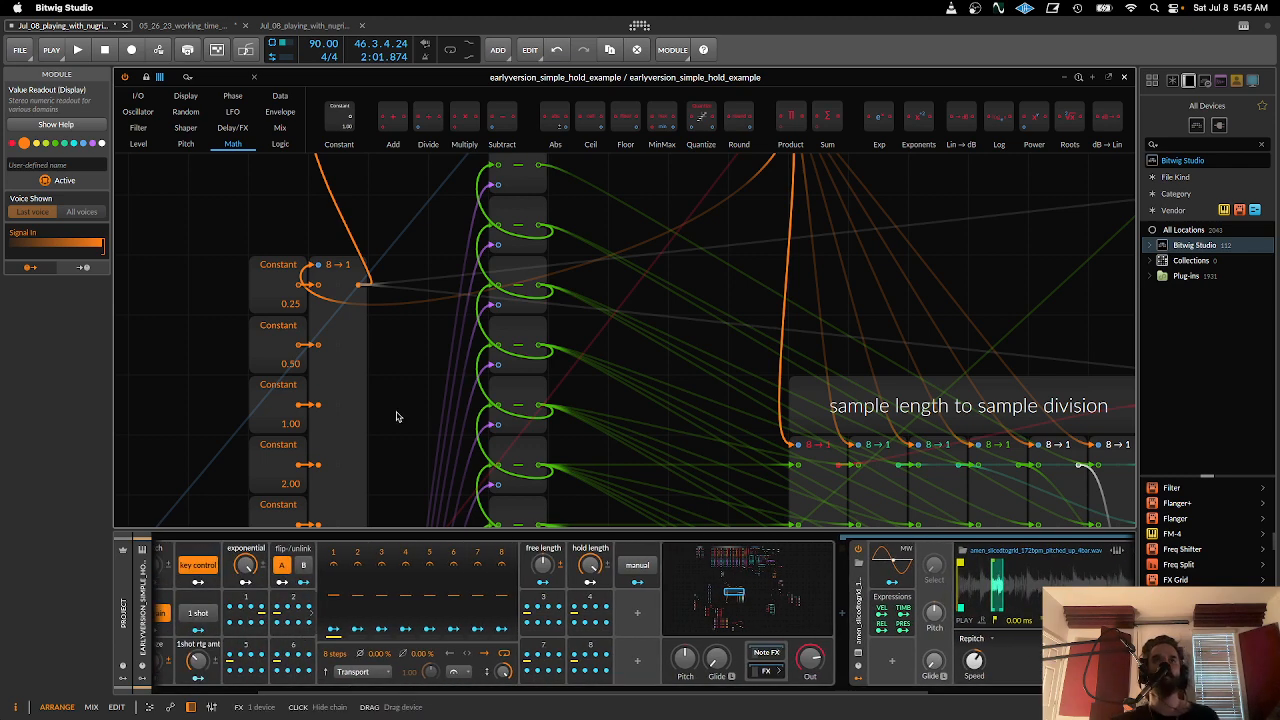
- Enlarge the grid editor over the device panel so the length math and sample division sections show together
left_click_drag(451, 404, 703, 632)
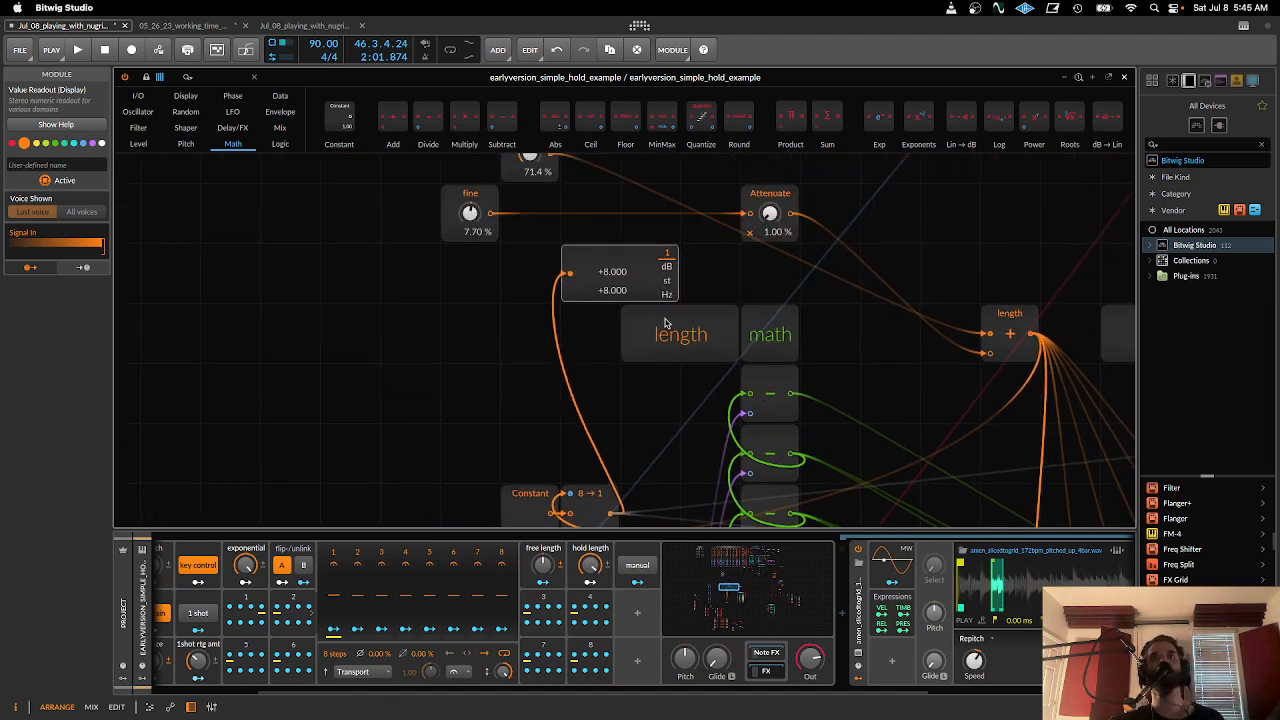
left_click_drag(637, 543, 634, 680)
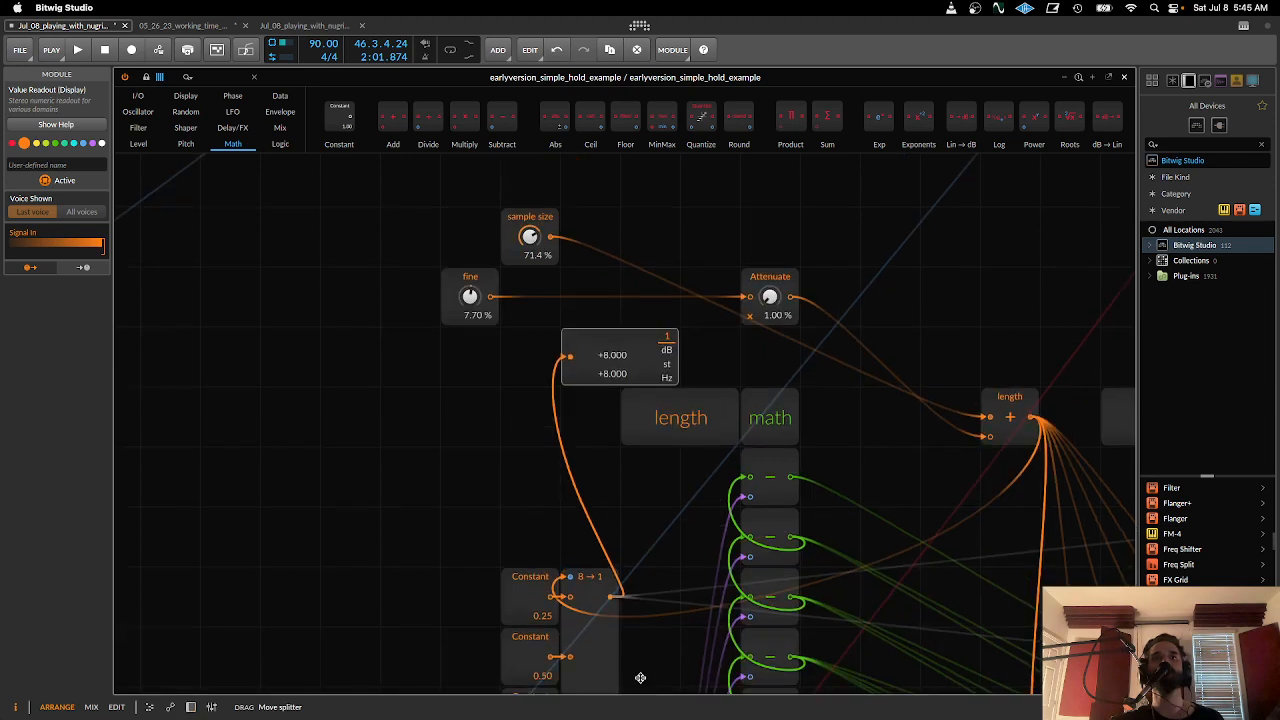
scroll(623, 409, "down", 5)
scroll(575, 560, "down", 3)
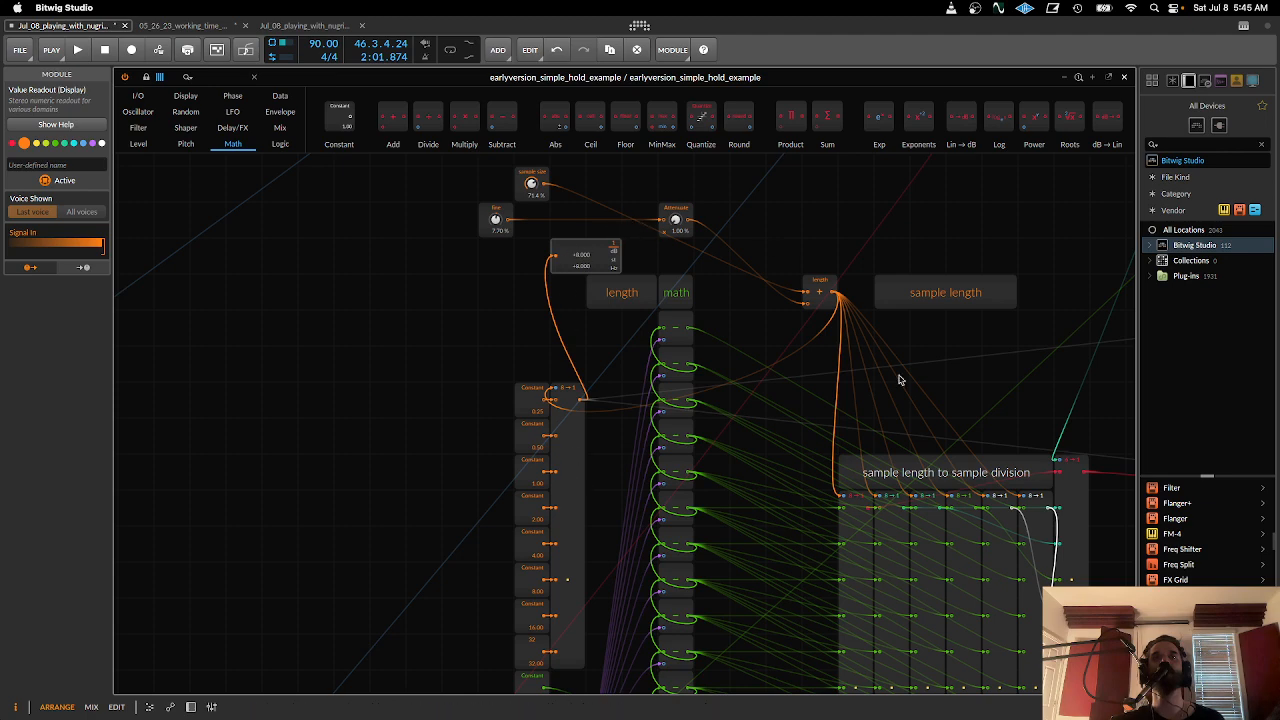
scroll(754, 266, "down", 5)
scroll(754, 266, "right", 5)
- Select the first eight-input division Merge, and move the six-input Merge away from the division columns to expose its cables
left_click(720, 413)
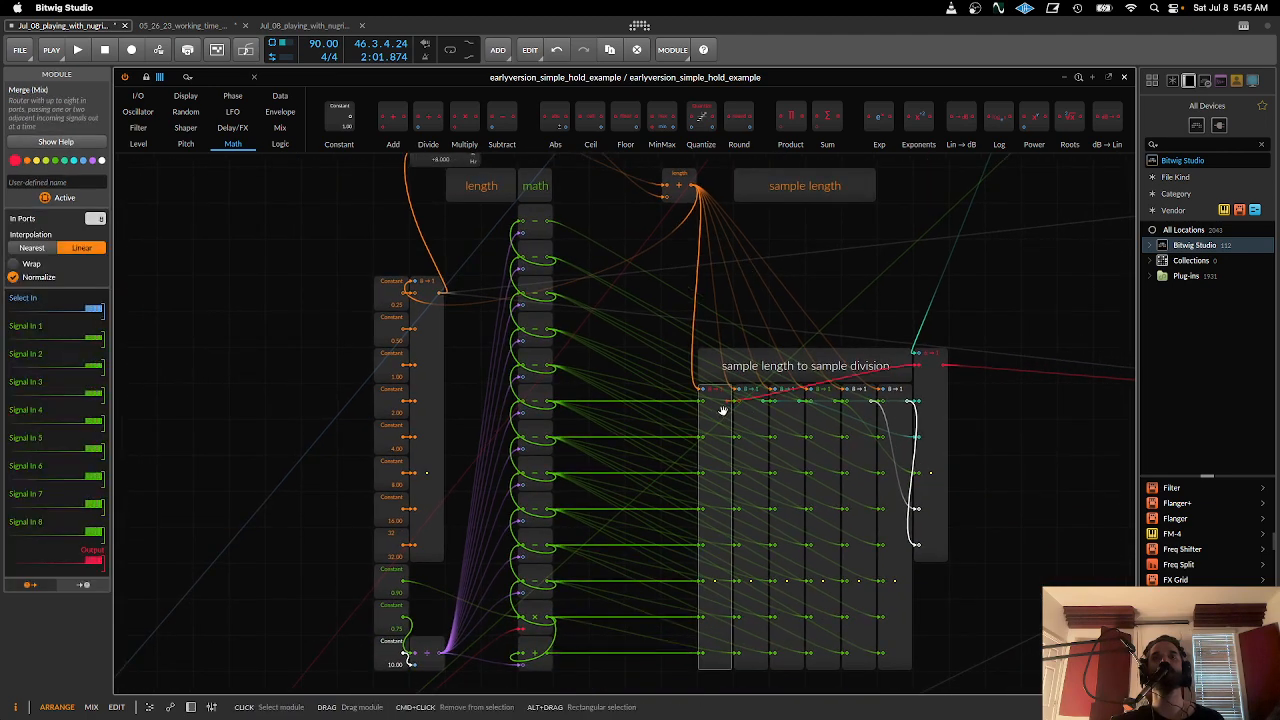
scroll(720, 425, "down", 2)
scroll(720, 430, "up", 3)
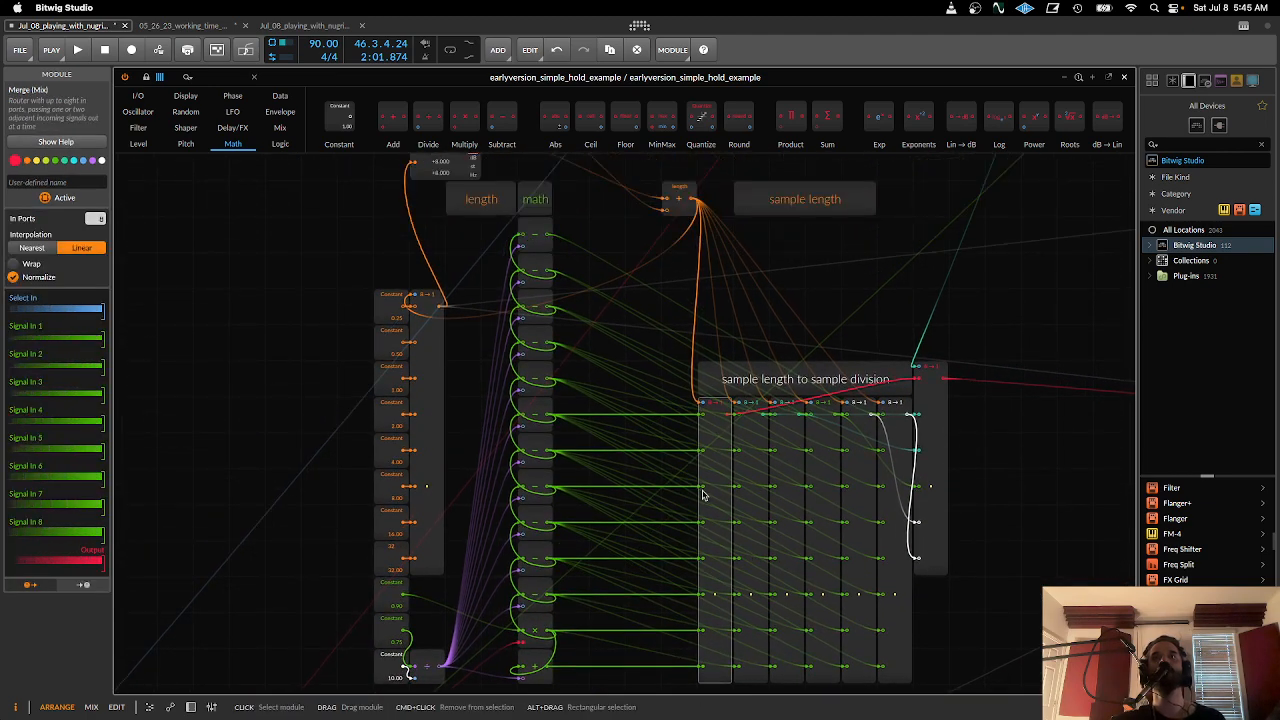
left_click(942, 406)
left_click_drag(995, 402, 1005, 404)
- Trace the six-input Merge's select cable up through the patch and return to the sample division section
scroll(1008, 408, "up", 12)
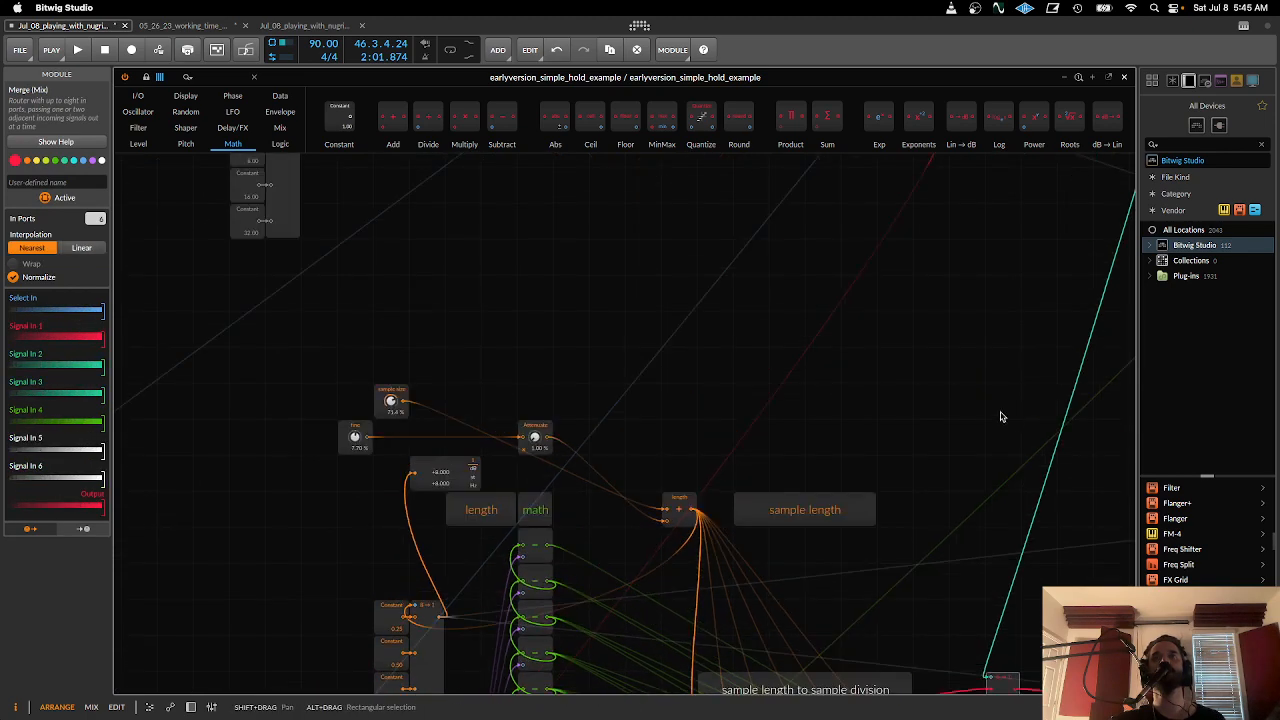
scroll(1003, 417, "up", 15)
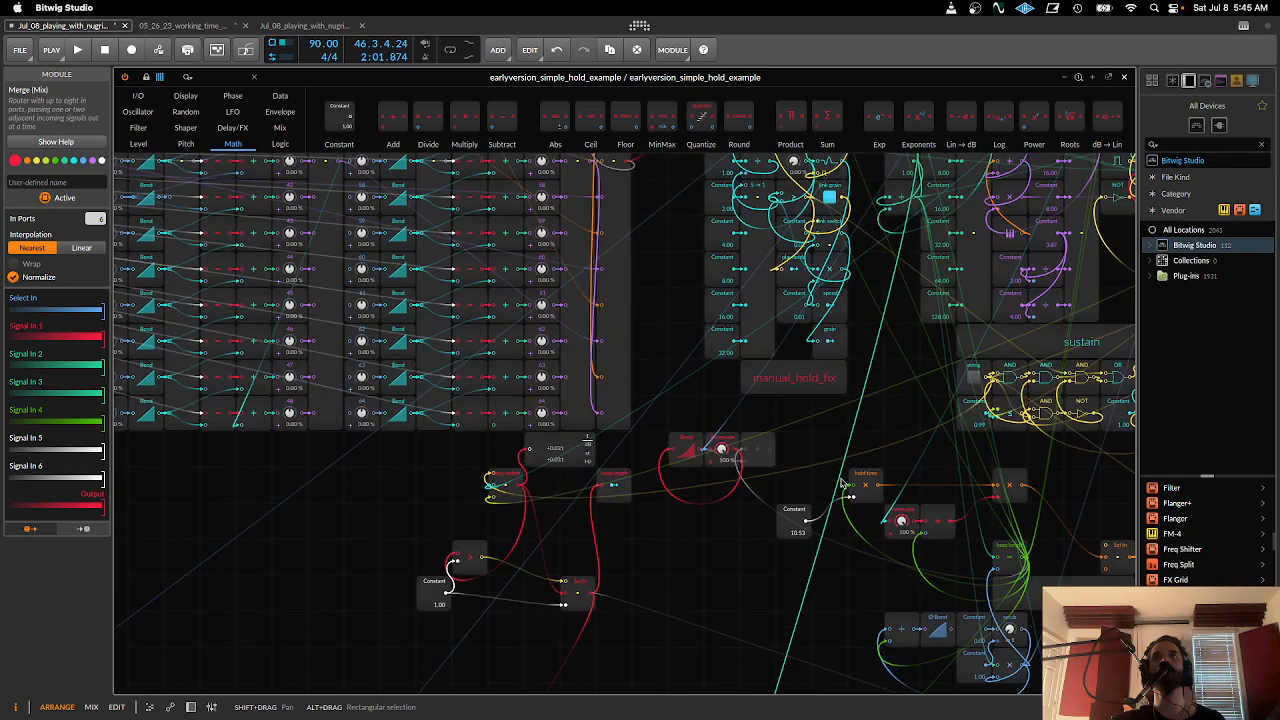
scroll(843, 484, "down", 15)
left_click_drag(720, 479, 768, 400)
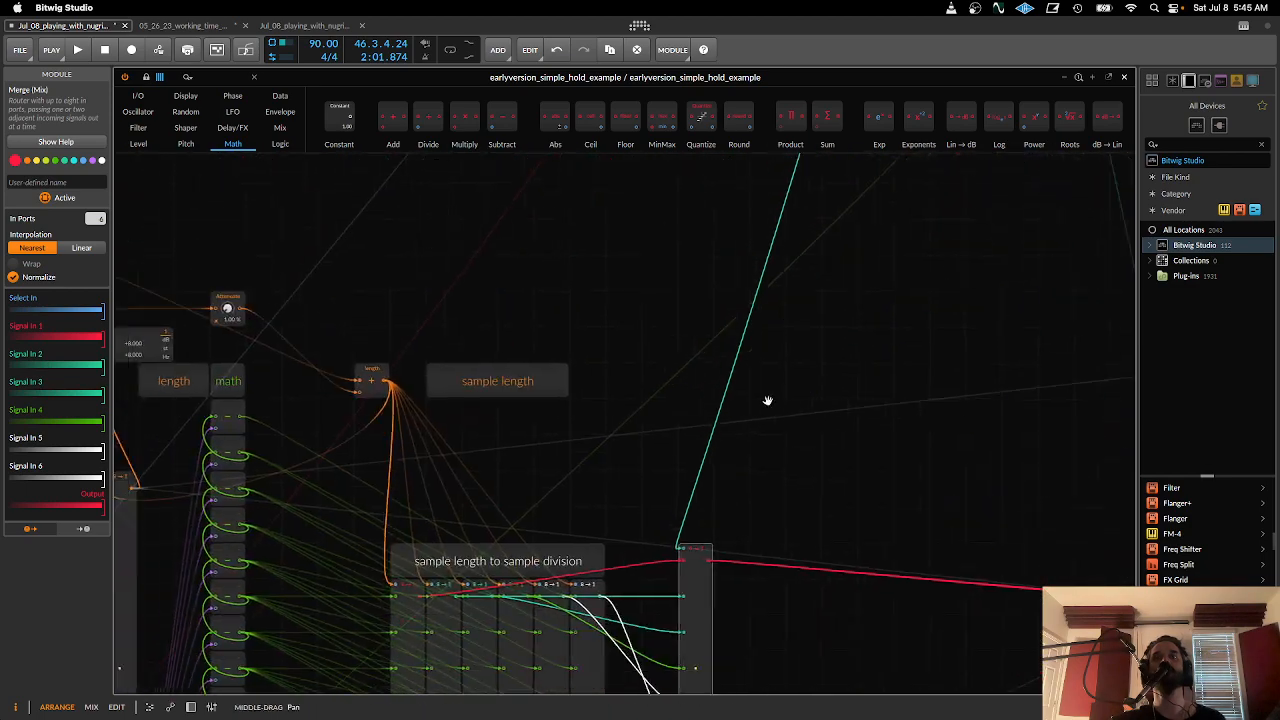
- Separate the last eight-input Merge from the other sample division columns to expose its wiring from the length math chain
scroll(768, 400, "down", 5)
left_click_drag(722, 470, 818, 404)
left_click_drag(705, 470, 740, 464)
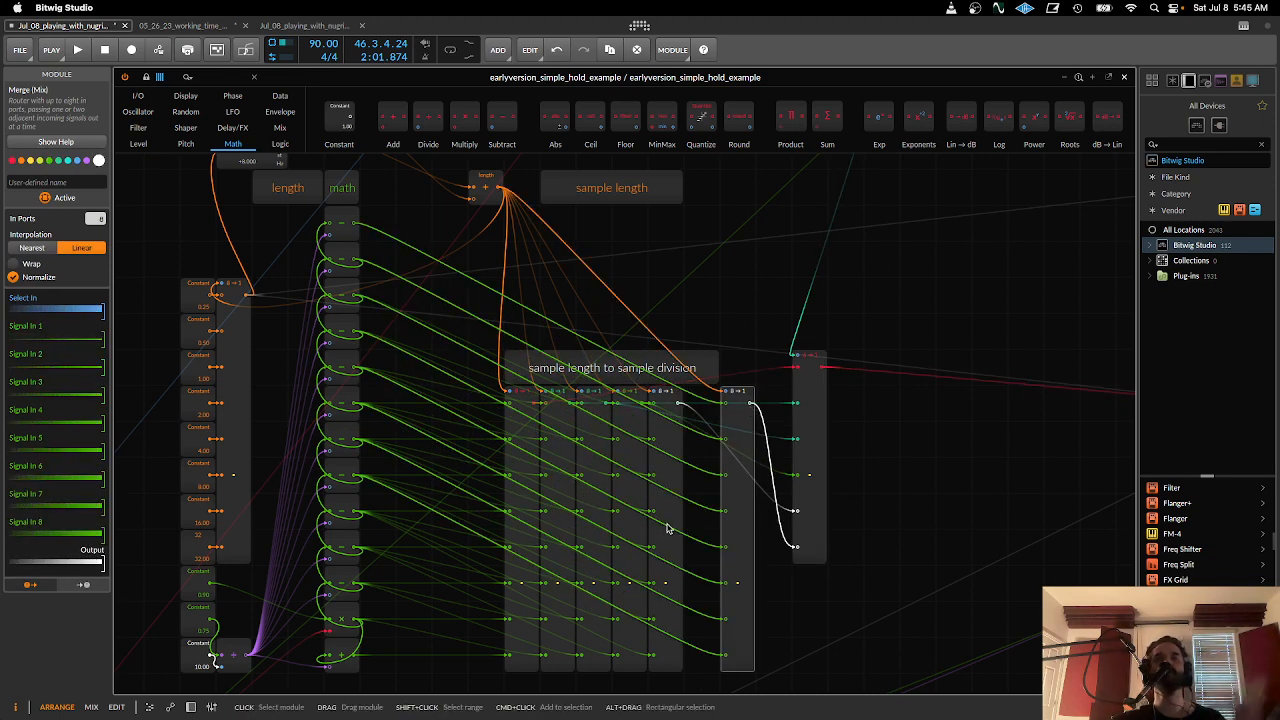
left_click_drag(669, 527, 750, 510)
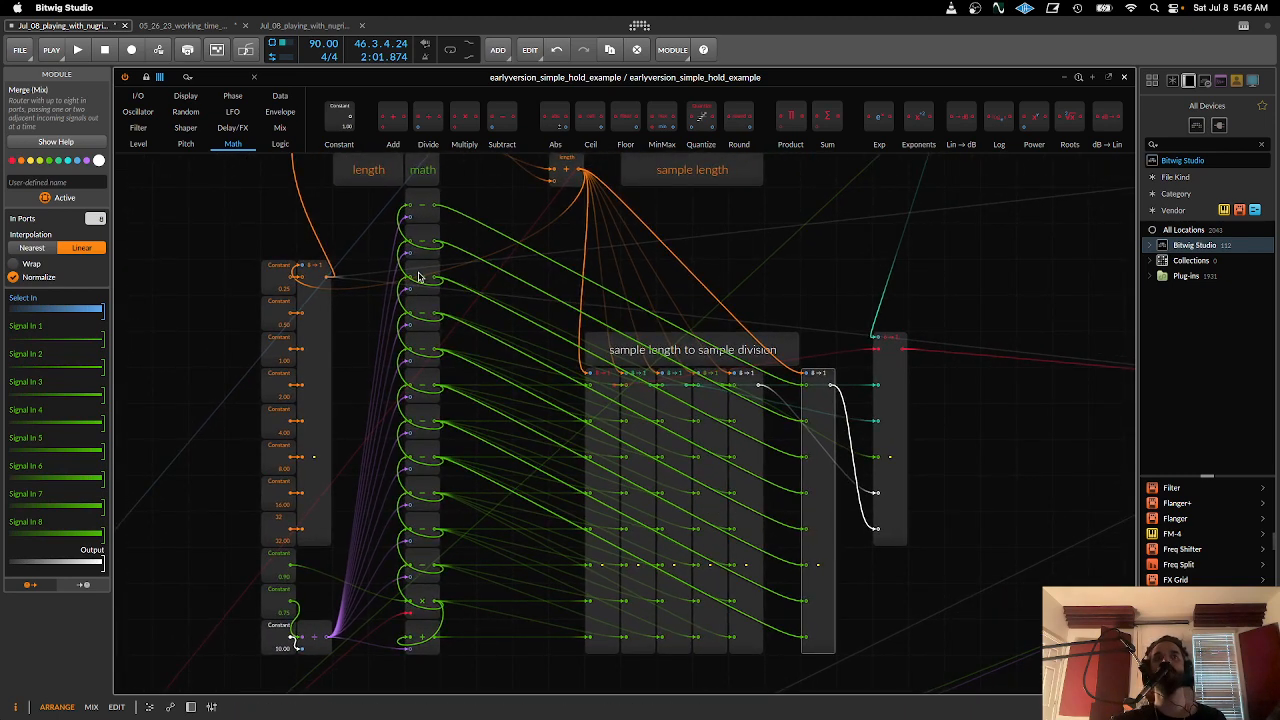
- Inspect the Add module ending the math column, the Constants feeding it, and the Subtract chain above
left_click(430, 206)
left_click(438, 637)
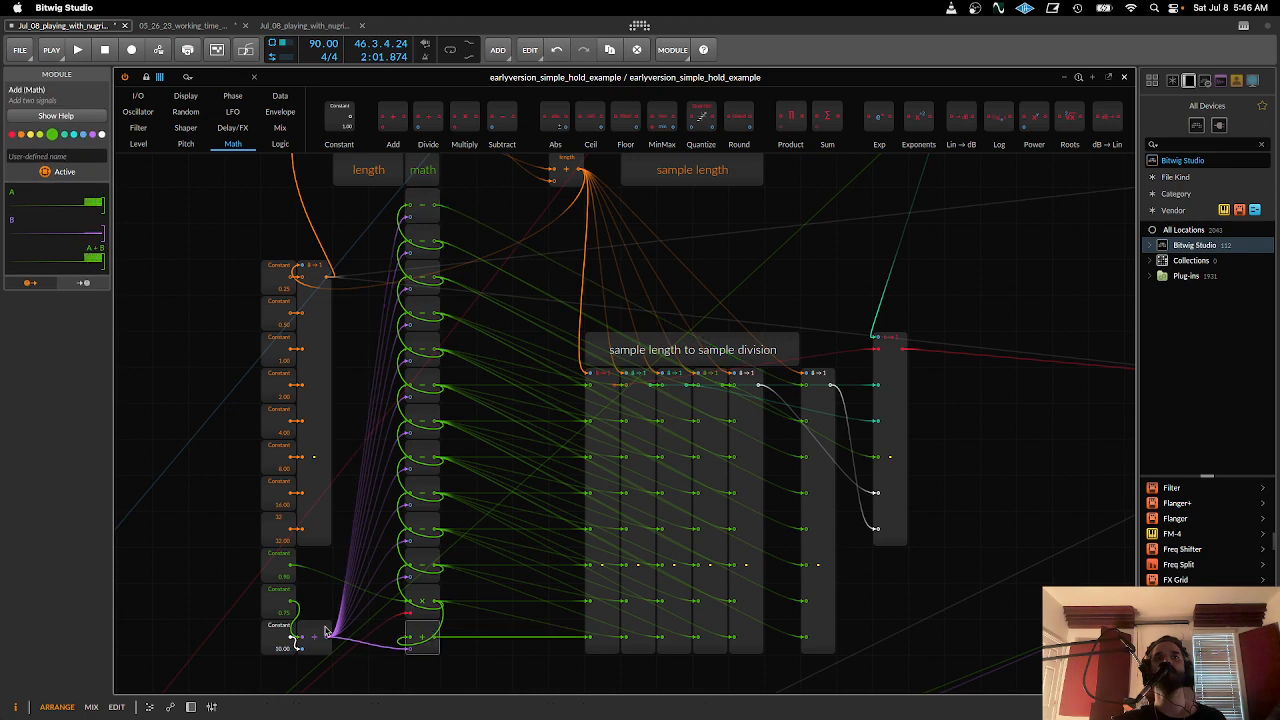
scroll(380, 560, "down", 5)
scroll(380, 560, "left", 4)
left_click(360, 523)
left_click(357, 491)
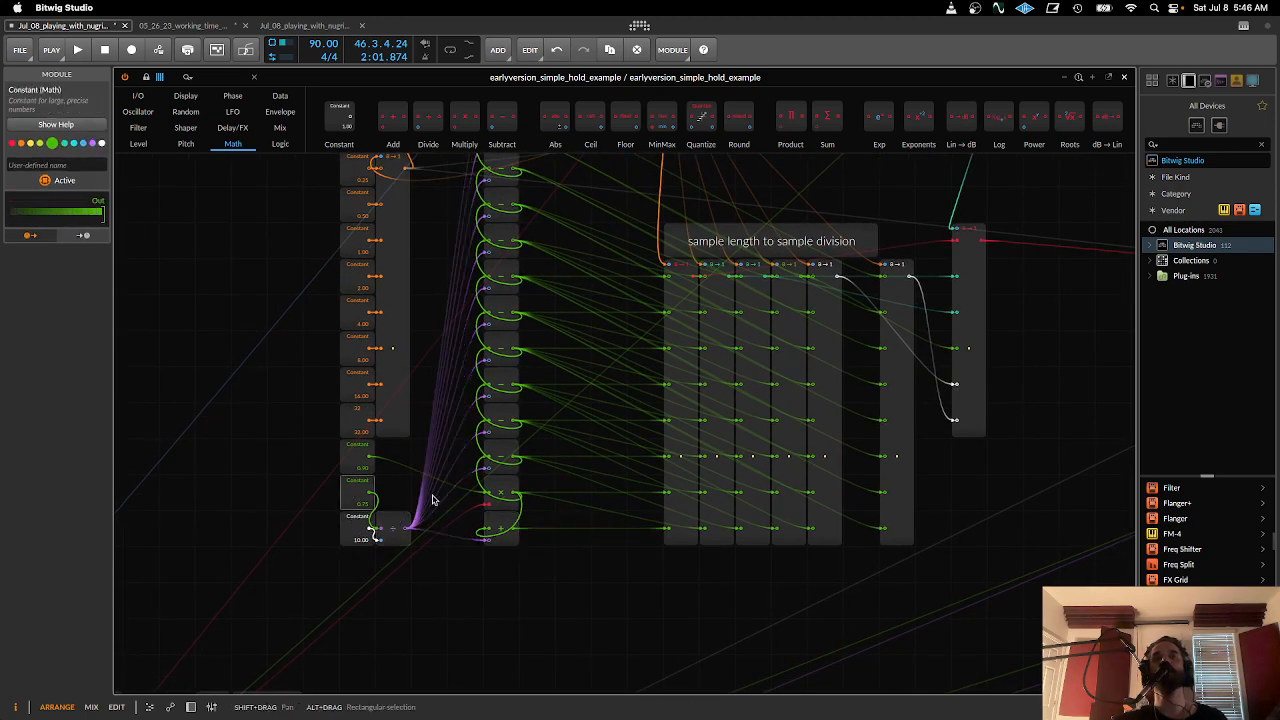
scroll(504, 534, "up", 7)
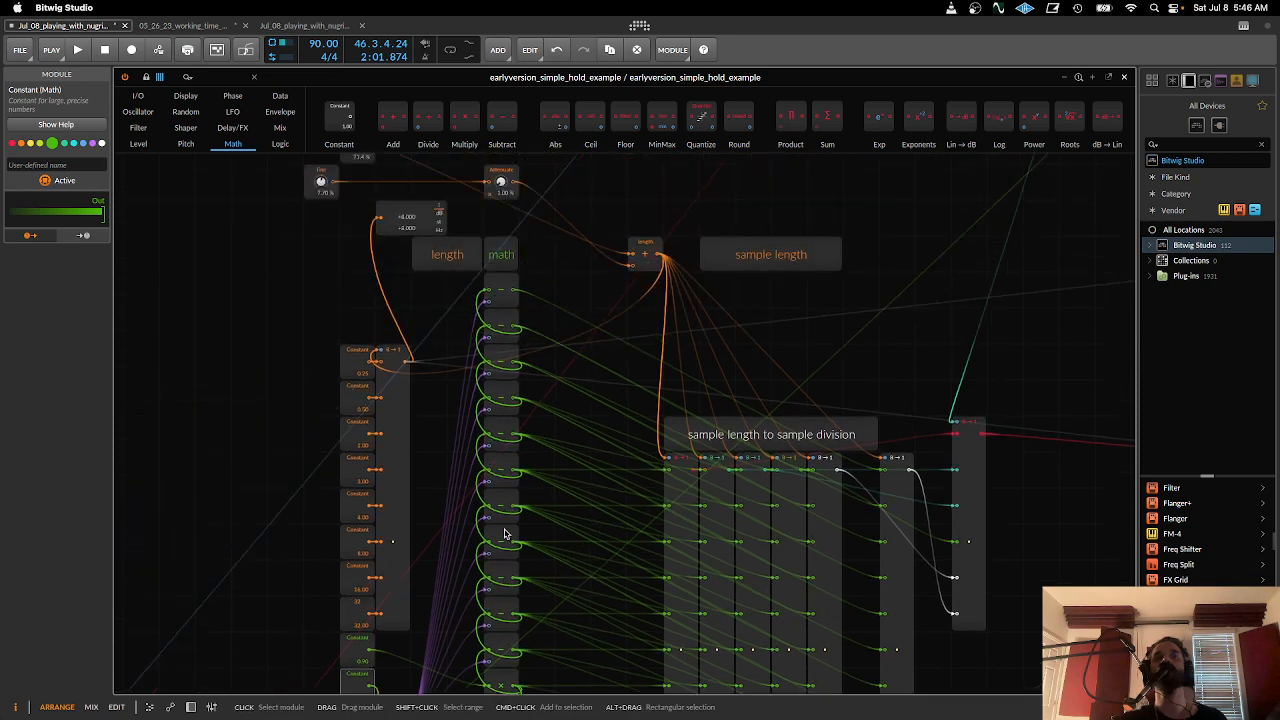
scroll(504, 534, "down", 6)
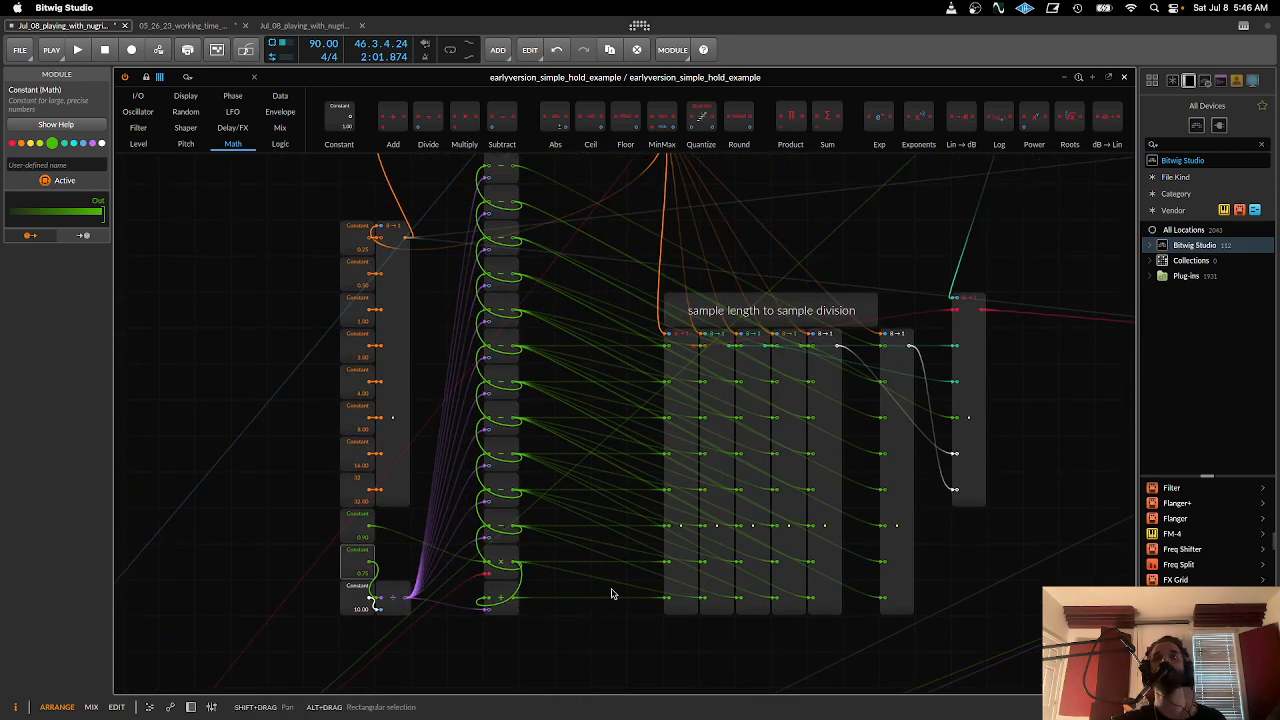
- Pull the first eight-input Merge away from the other division columns, and move the six-input Merge closer to them
left_click_drag(683, 581, 643, 579)
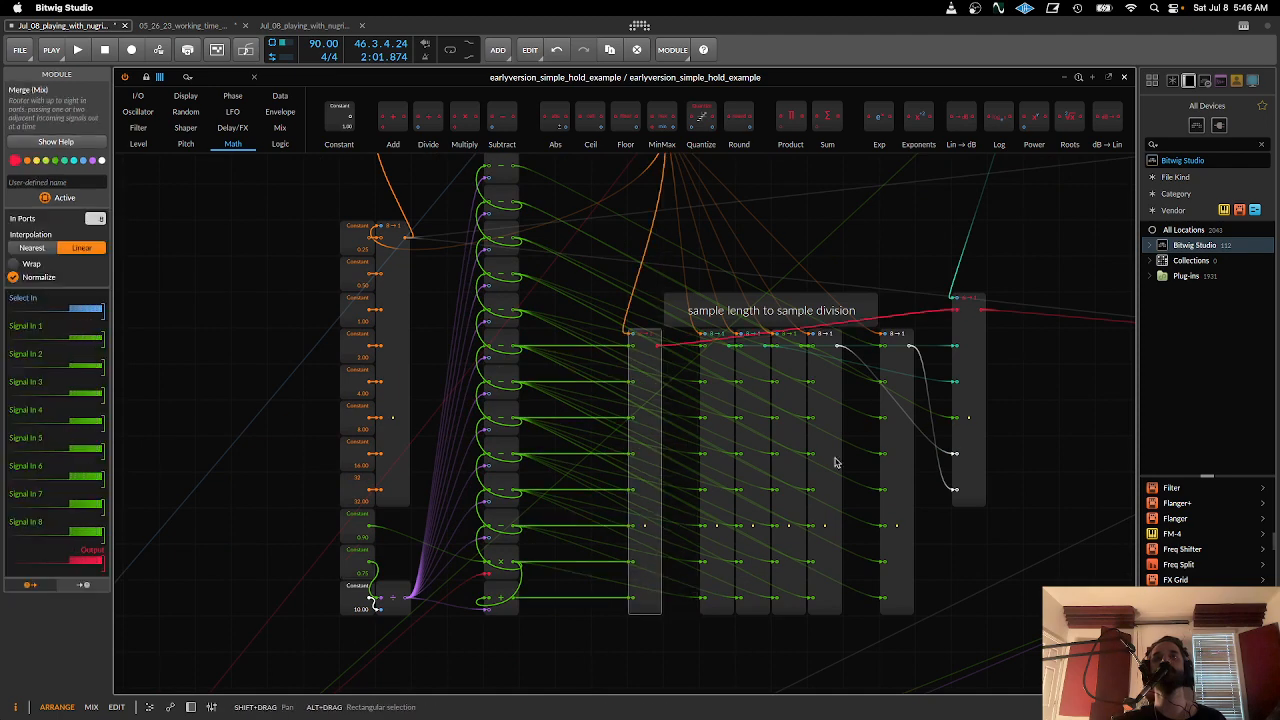
left_click_drag(971, 358, 938, 364)
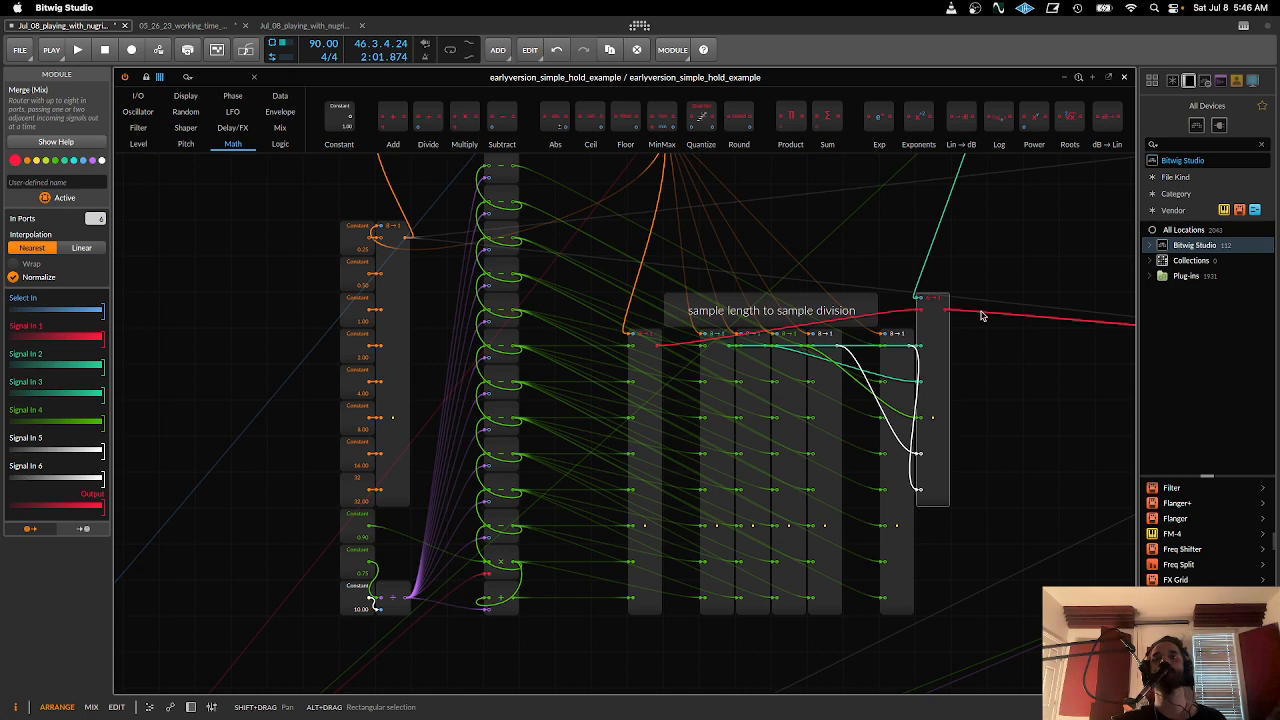
left_click_drag(921, 573, 1002, 675)
left_click_drag(637, 566, 725, 560)
- Place a Constant module beside the first input of the separated first Merge, and detach the grid editor into its own window
left_click(624, 510)
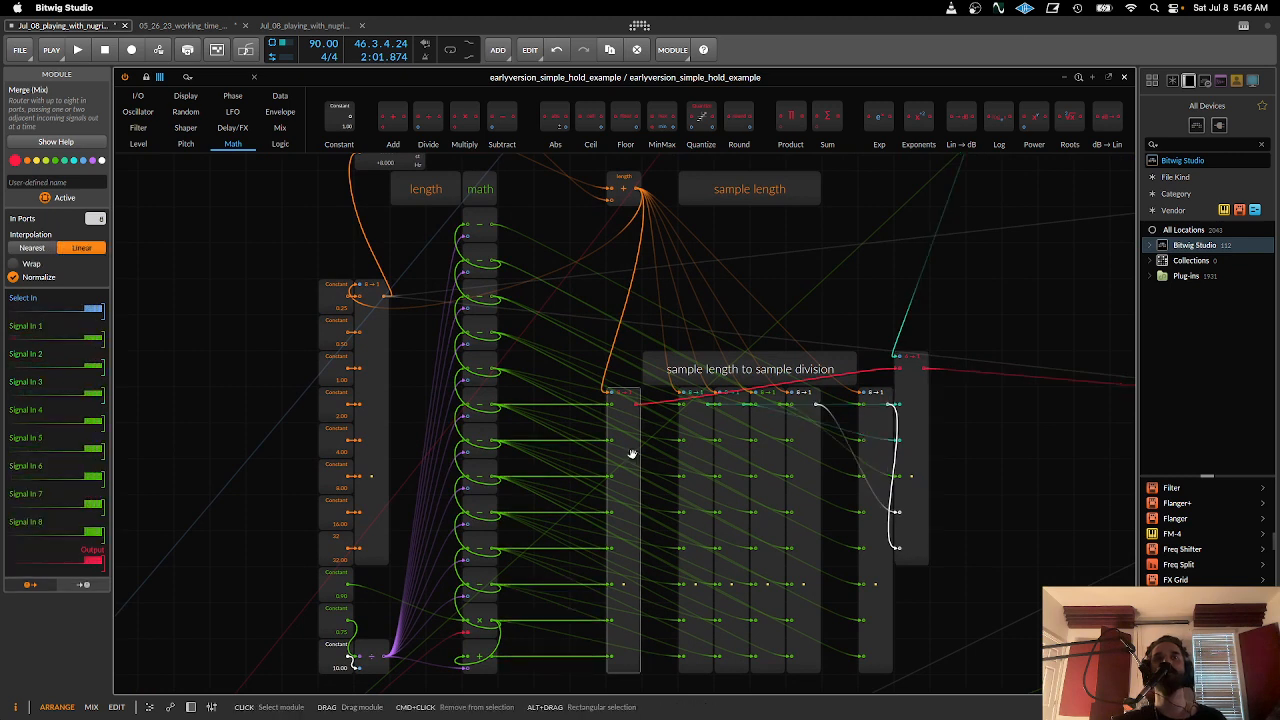
left_click_drag(339, 115, 592, 408)
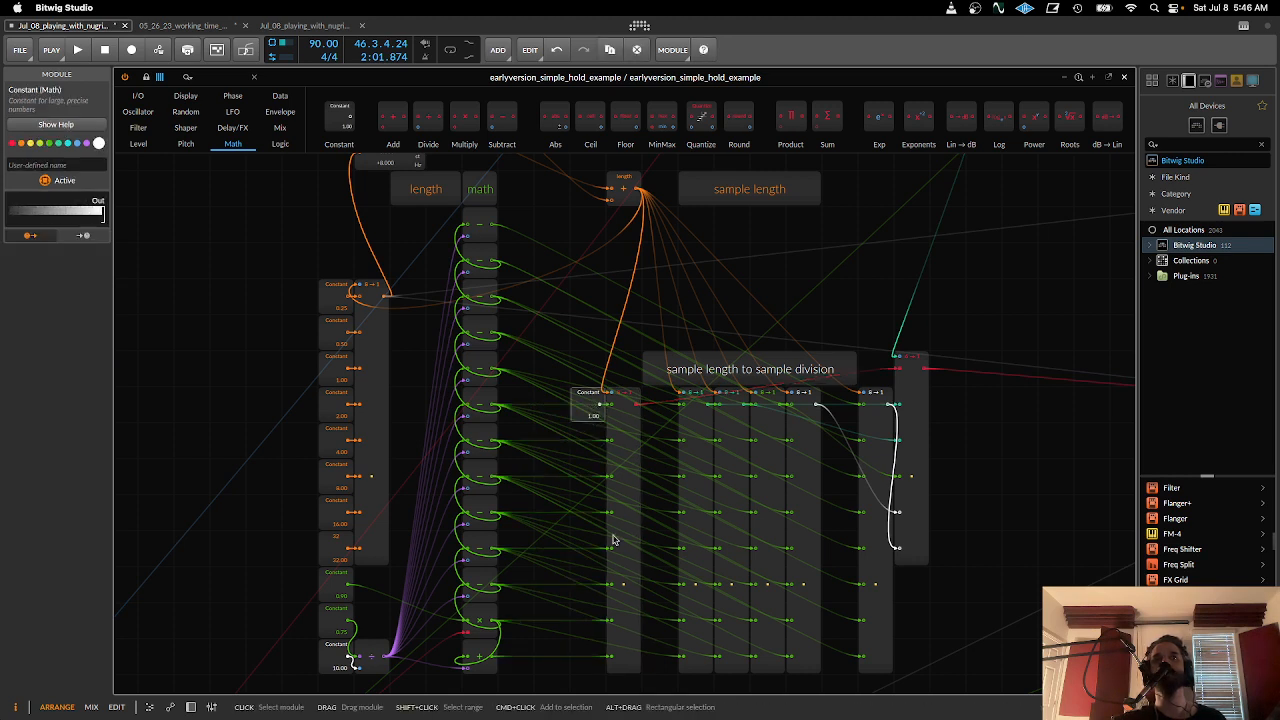
scroll(628, 535, "up", 1)
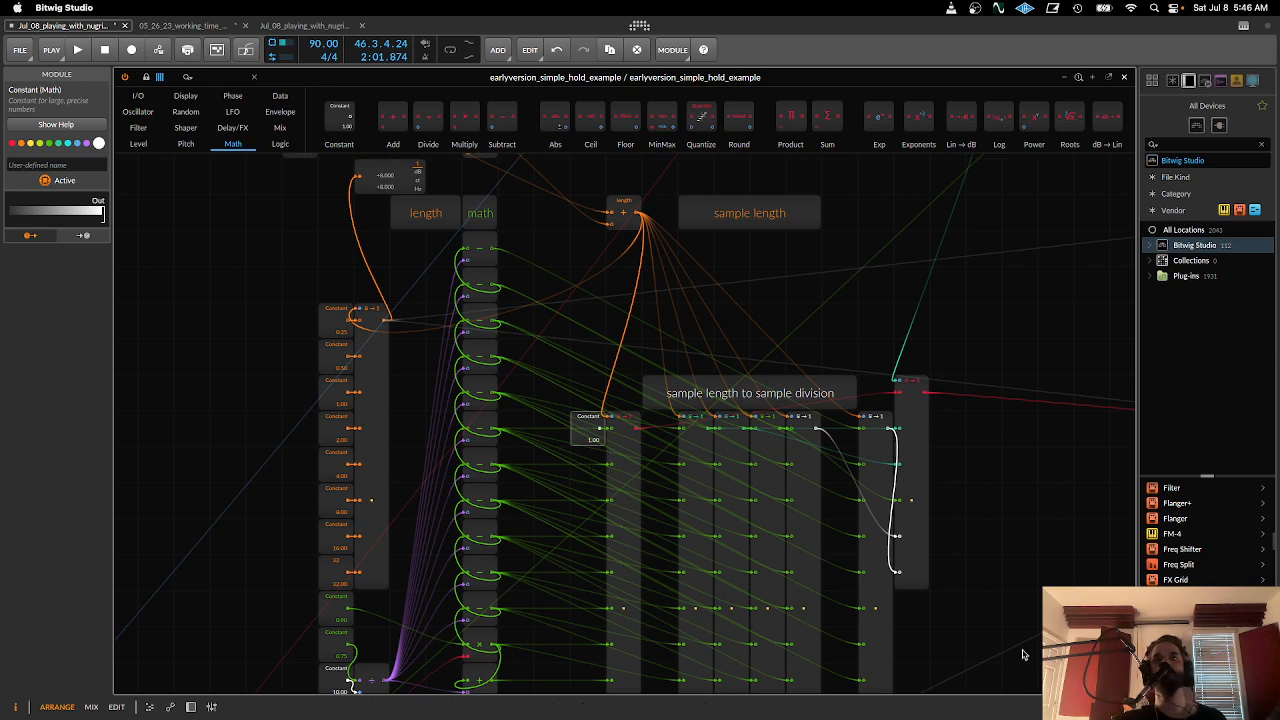
left_click_drag(1026, 650, 884, 583)
left_click(1108, 77)
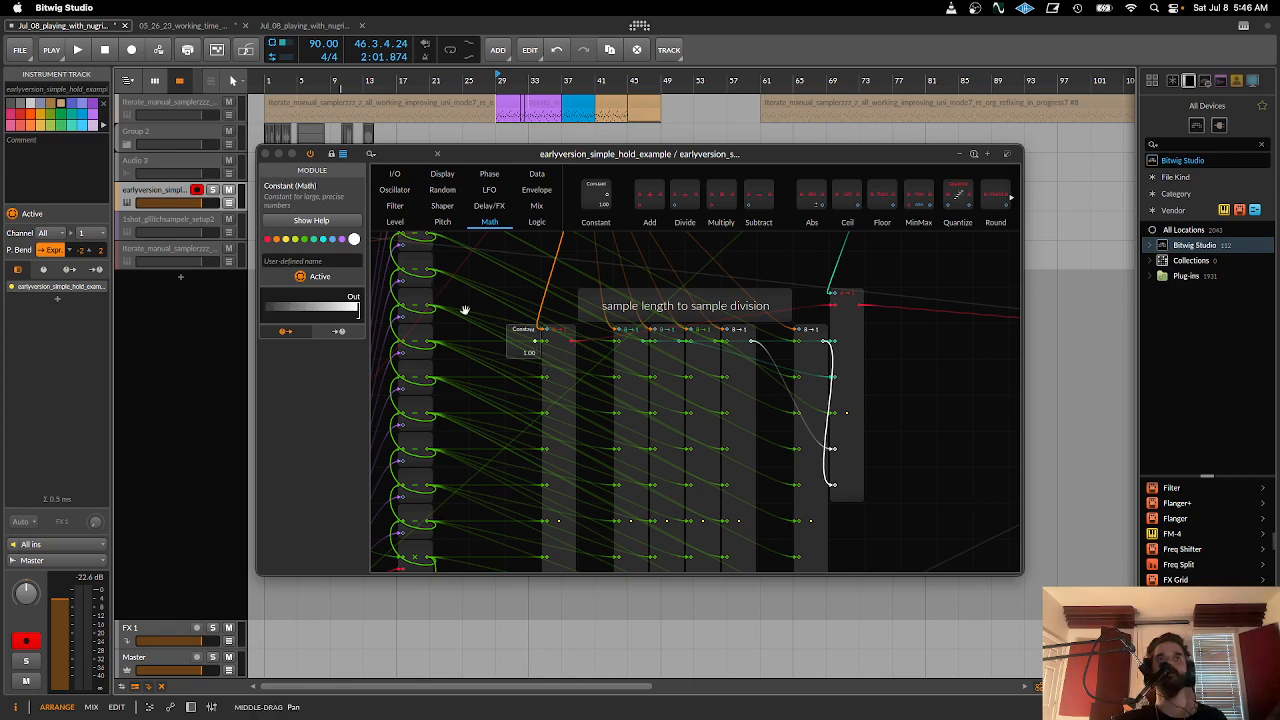
- Move the 0.75 and 10.00 Constants away from the module they feed, and place the 0.90 Constant beside the Multiply module's row
left_click_drag(466, 311, 608, 394)
left_click_drag(468, 335, 555, 337)
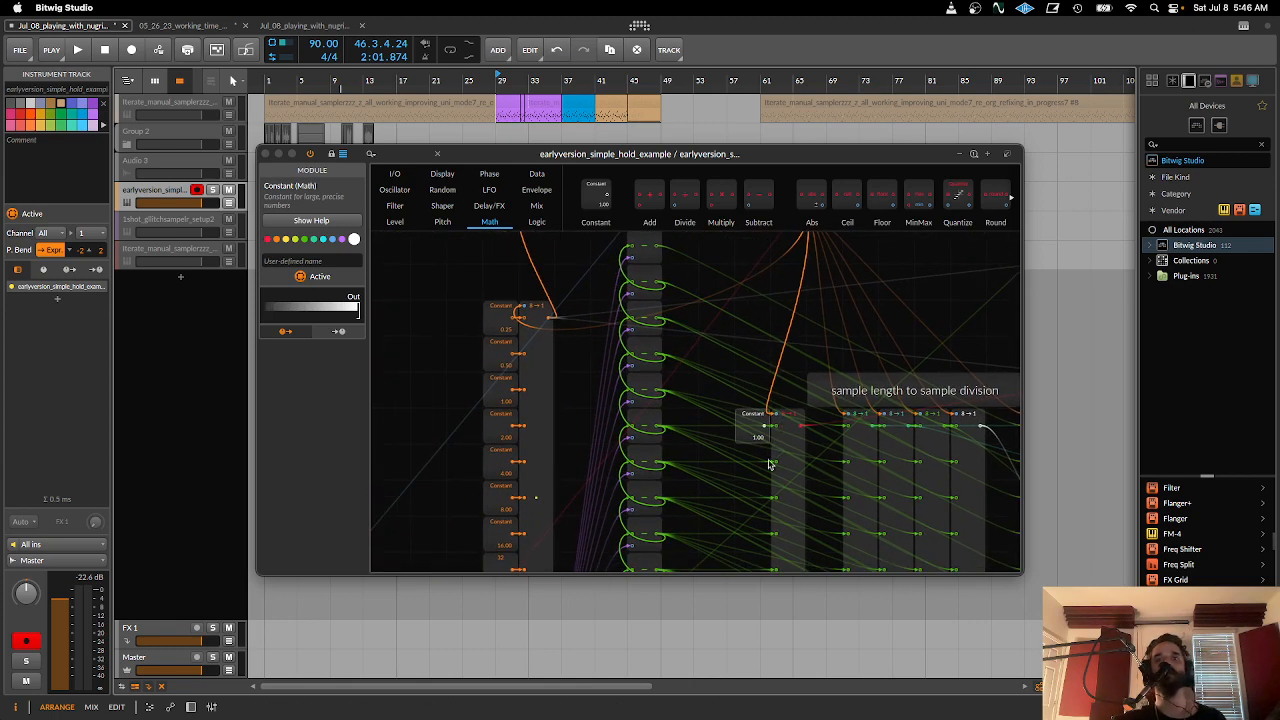
left_click_drag(728, 457, 677, 289)
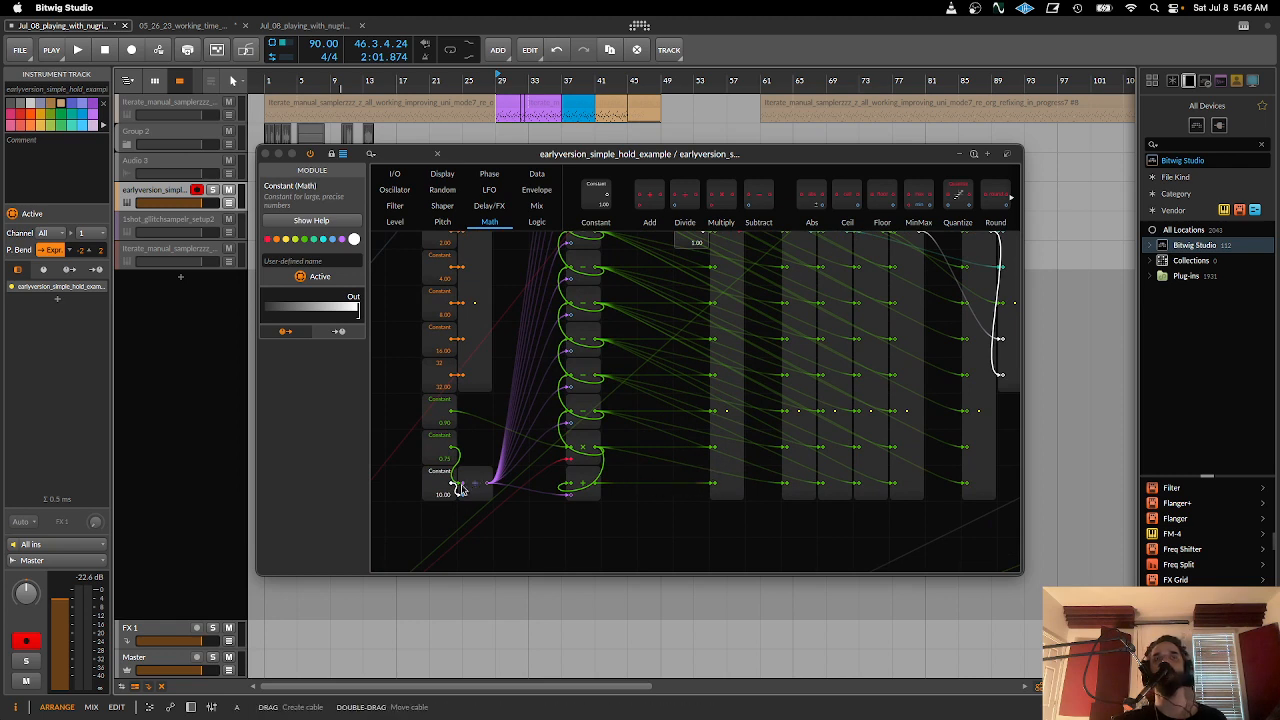
left_click(435, 443)
left_click_drag(435, 443, 400, 484)
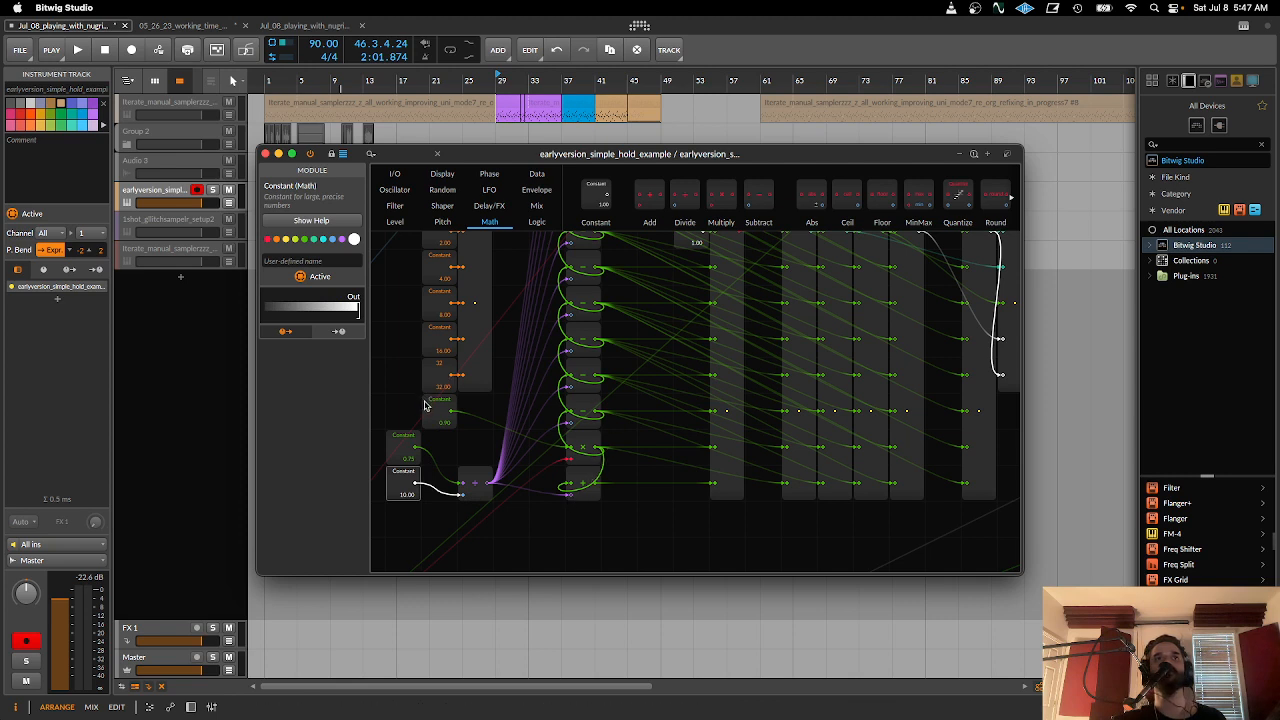
left_click_drag(430, 405, 482, 442)
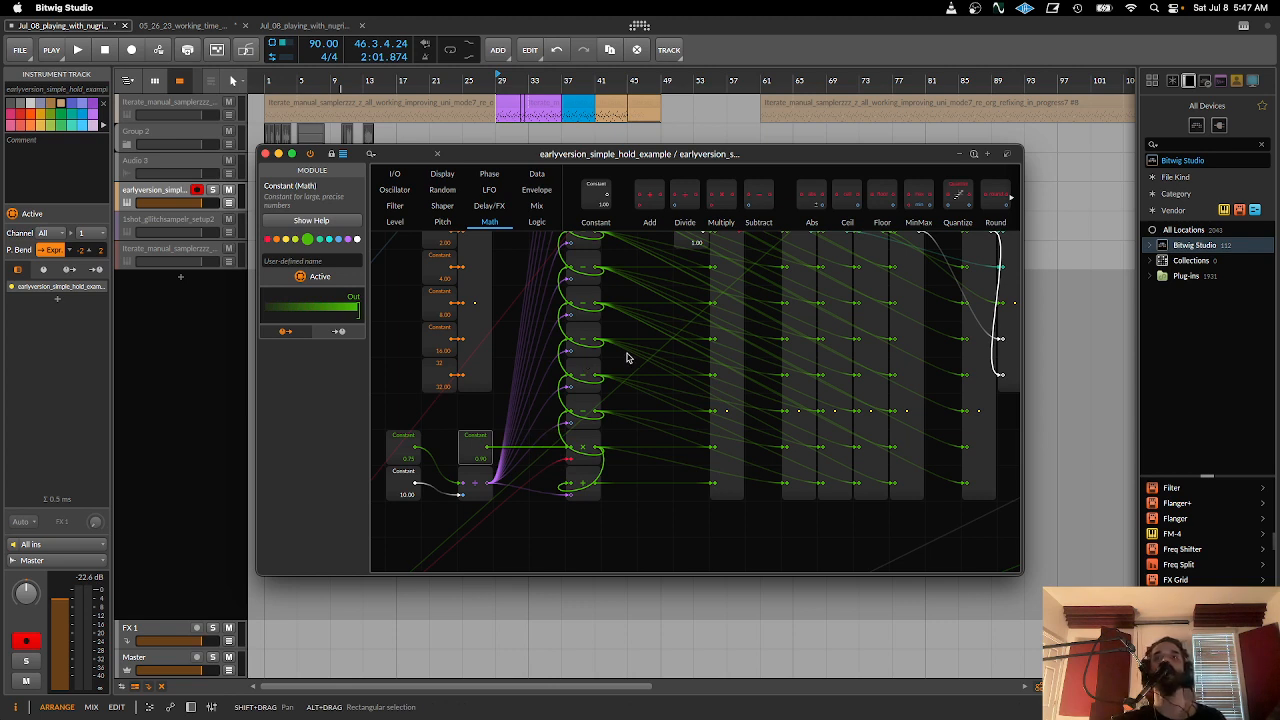
- Examine the length math column from the sample length section down to the Multiply module, tracing its Constant and red input cables
scroll(628, 358, "up", 6)
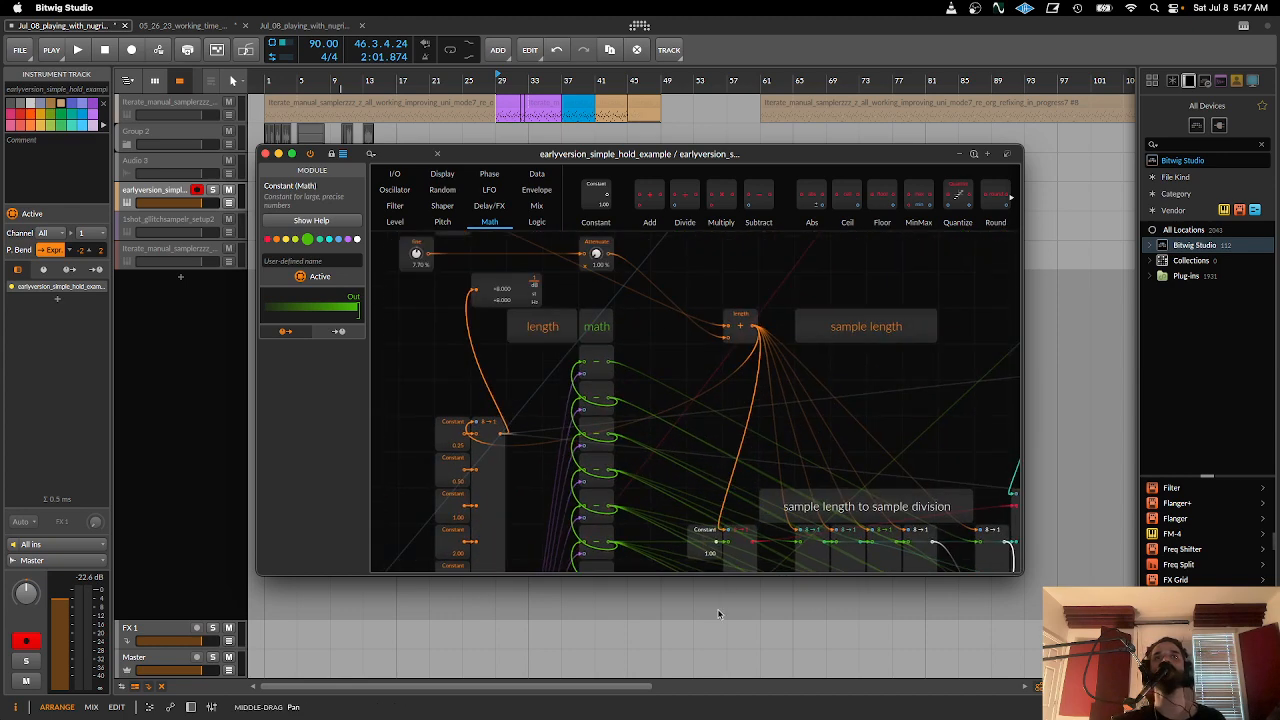
left_click_drag(491, 451, 316, 195)
mouse_move(663, 406)
left_mouse_down()
mouse_move(677, 363)
mouse_move(631, 260)
mouse_move(680, 414)
left_mouse_up()
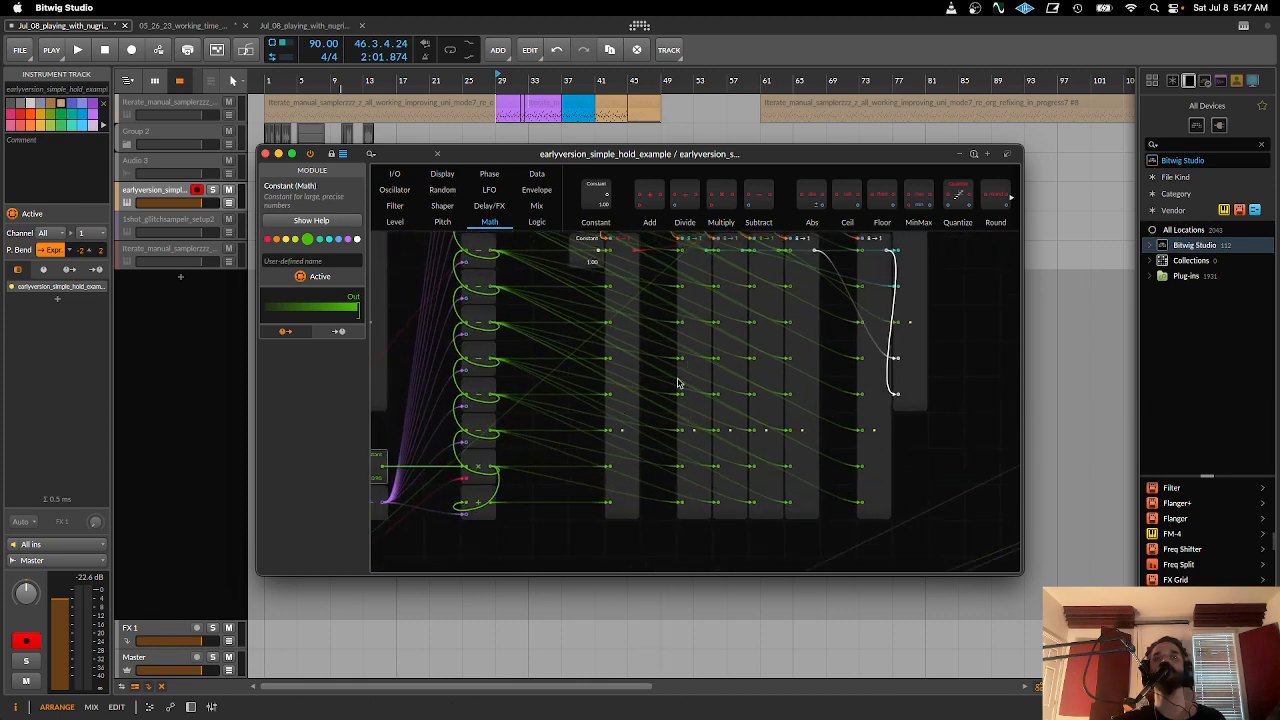
left_click_drag(647, 389, 832, 277)
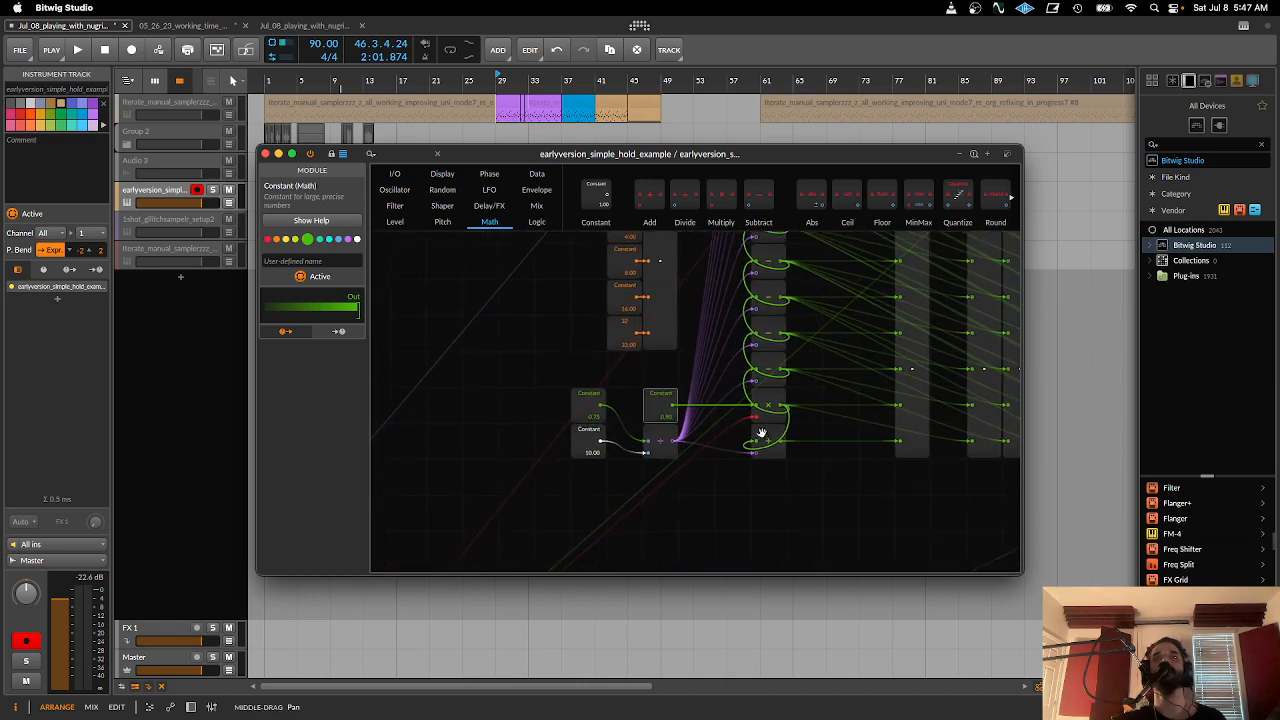
left_click(767, 393)
left_click_drag(704, 437, 795, 315)
left_click_drag(690, 440, 791, 324)
left_click_drag(640, 437, 426, 570)
left_click_drag(765, 370, 622, 533)
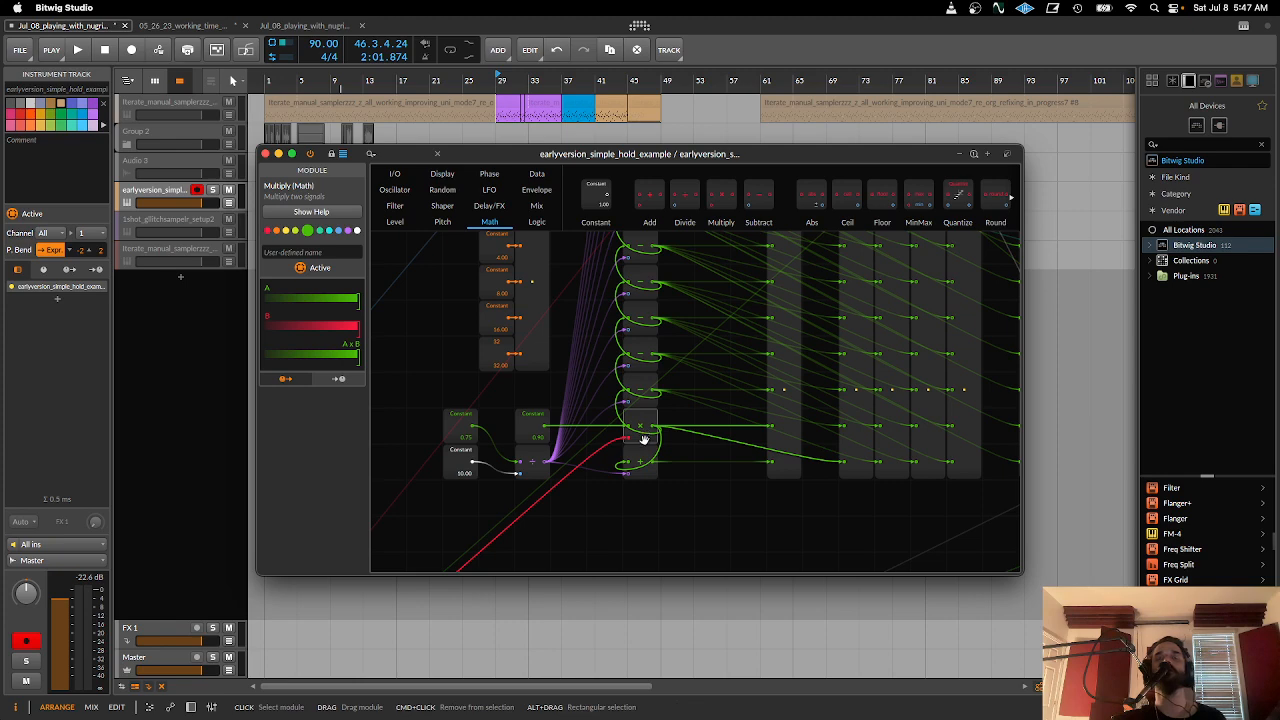
left_click_drag(643, 441, 591, 569)
left_click_drag(703, 477, 674, 399)
- Reposition and enlarge the grid editor window to fit the length math chain and all sample length to sample division columns
left_click_drag(655, 154, 453, 74)
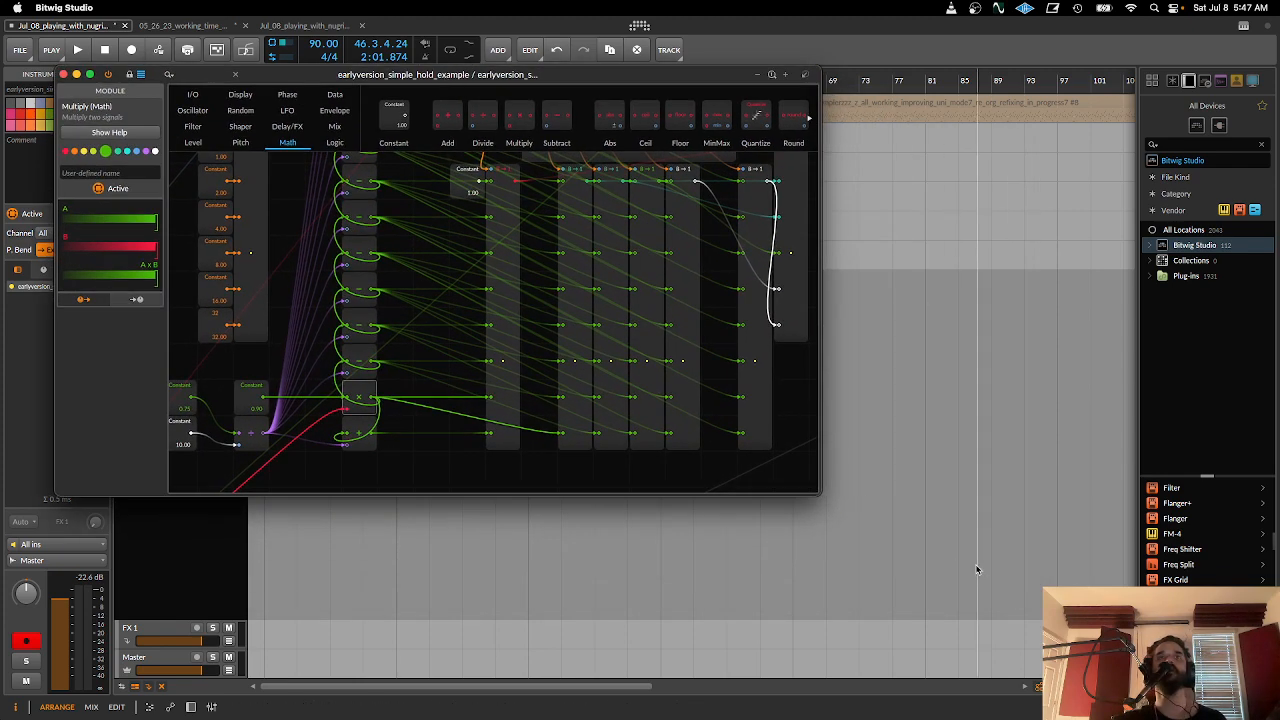
left_click(815, 491)
left_click_drag(820, 495, 1042, 670)
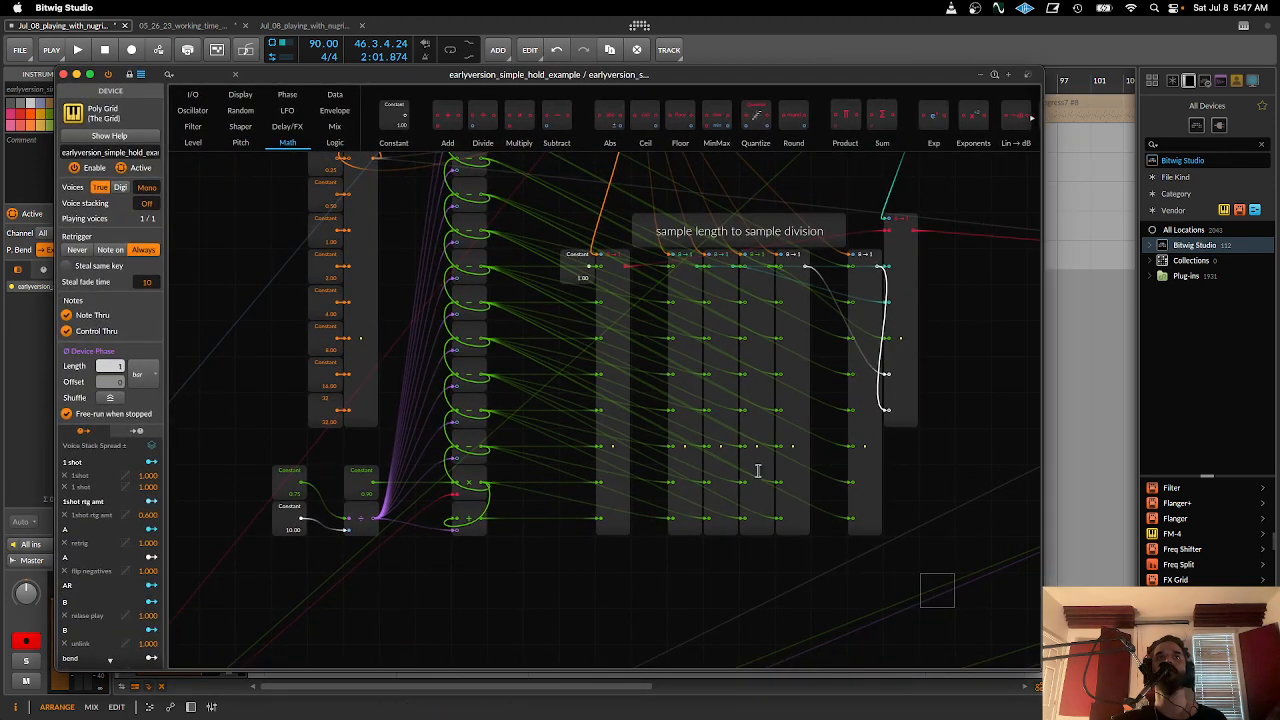
left_click_drag(757, 475, 842, 547)
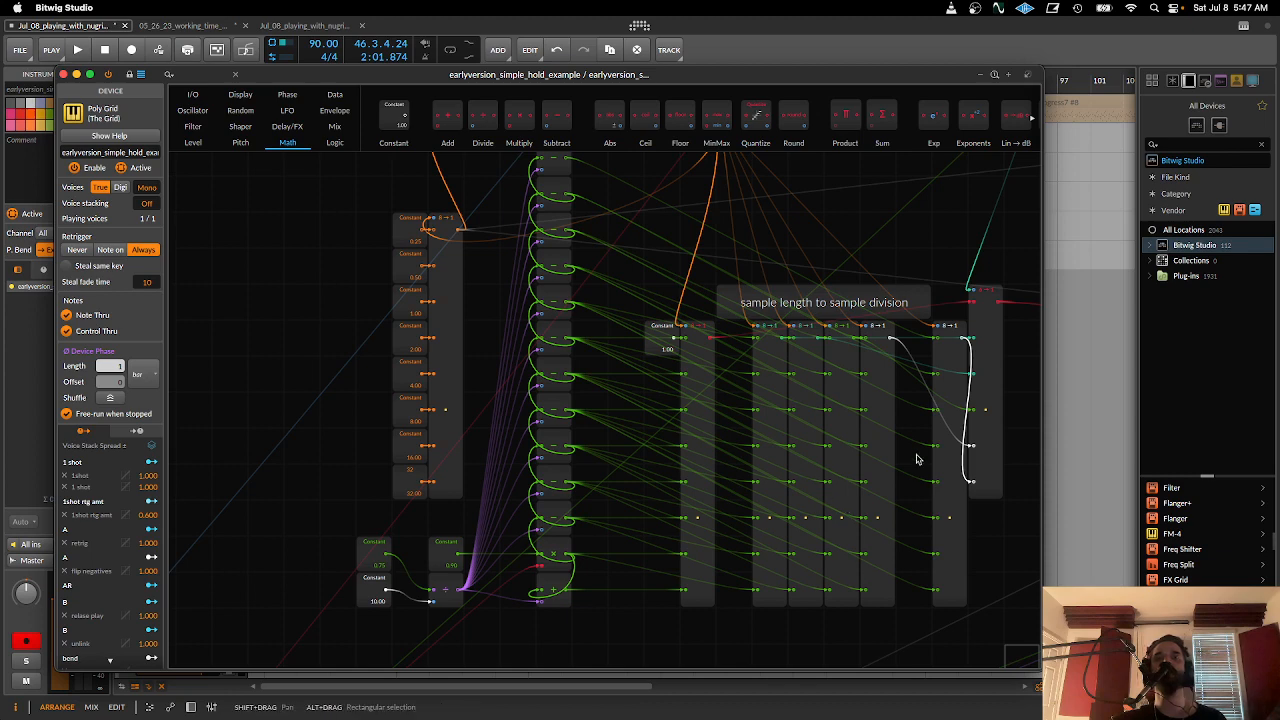
left_click_drag(957, 534, 797, 490)
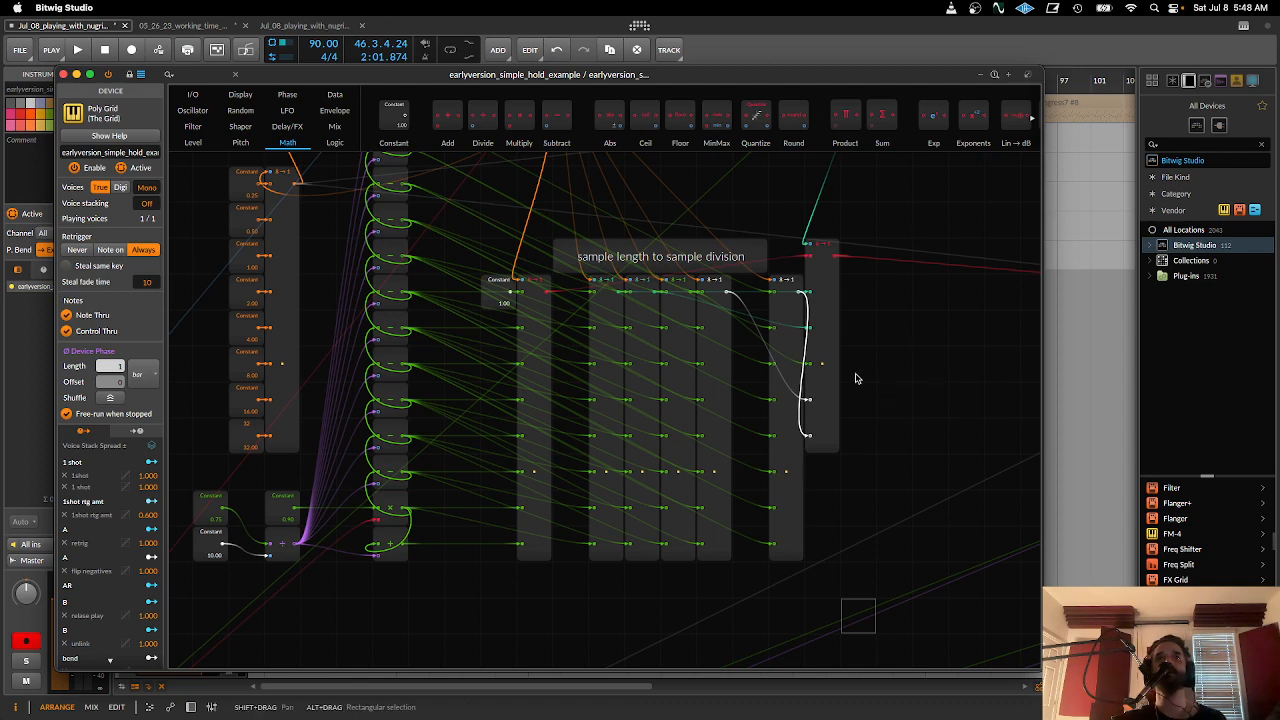
- Move the grid window aside and select the earlyversion_simple_hold_example track to reveal its device controls
left_click_drag(632, 71, 843, 53)
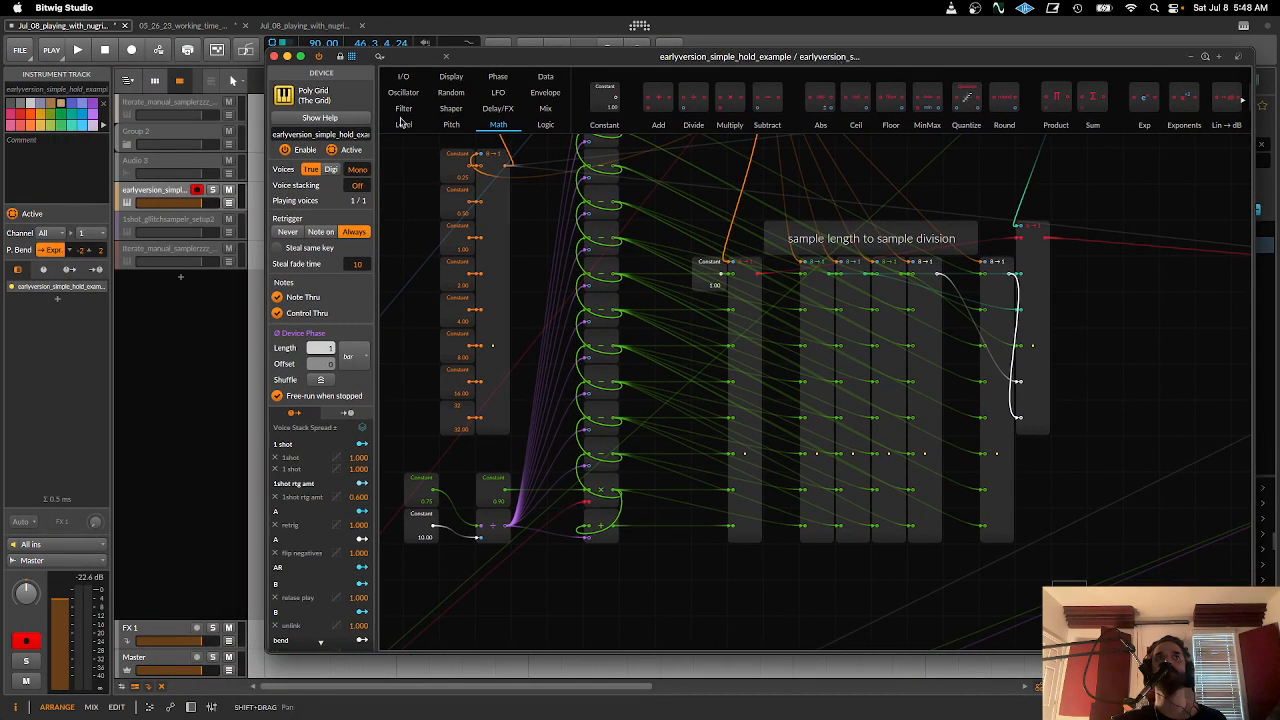
left_click(165, 195)
left_click_drag(492, 57, 793, 27)
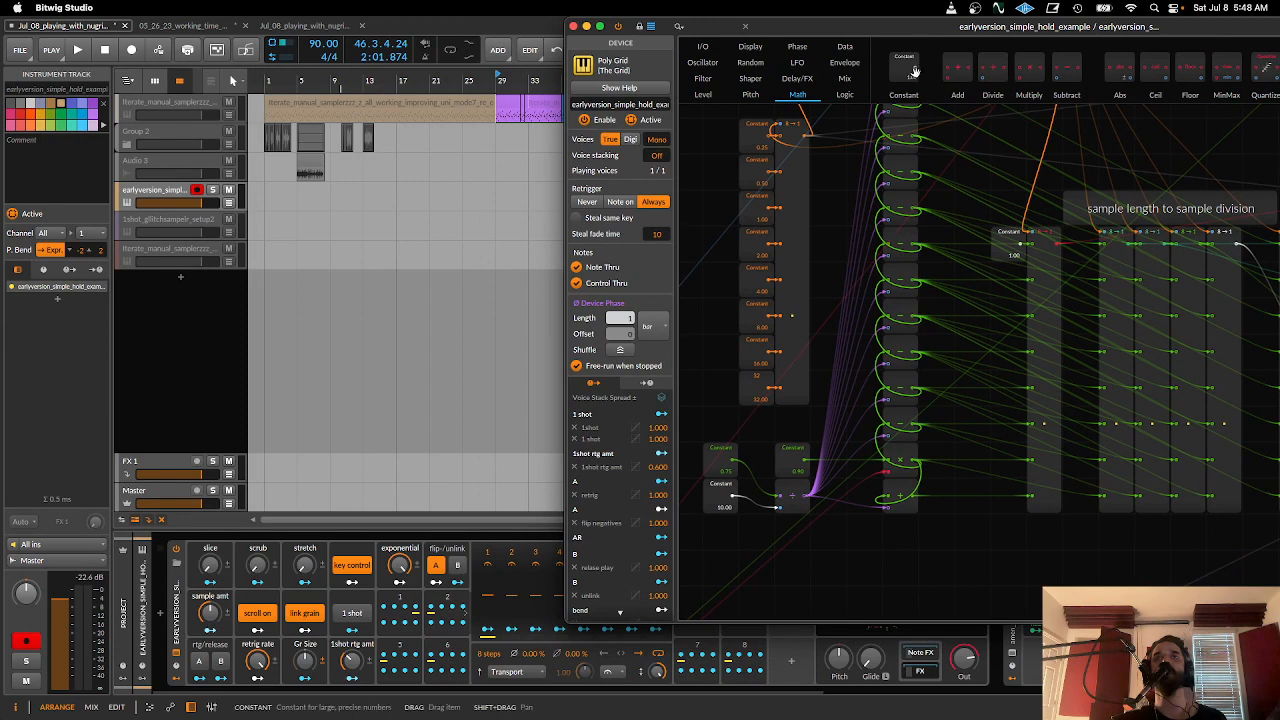
- Bring the grid window back over the arrangement and select the separated eight-input Merge module to inspect its settings
left_click_drag(903, 28, 632, 46)
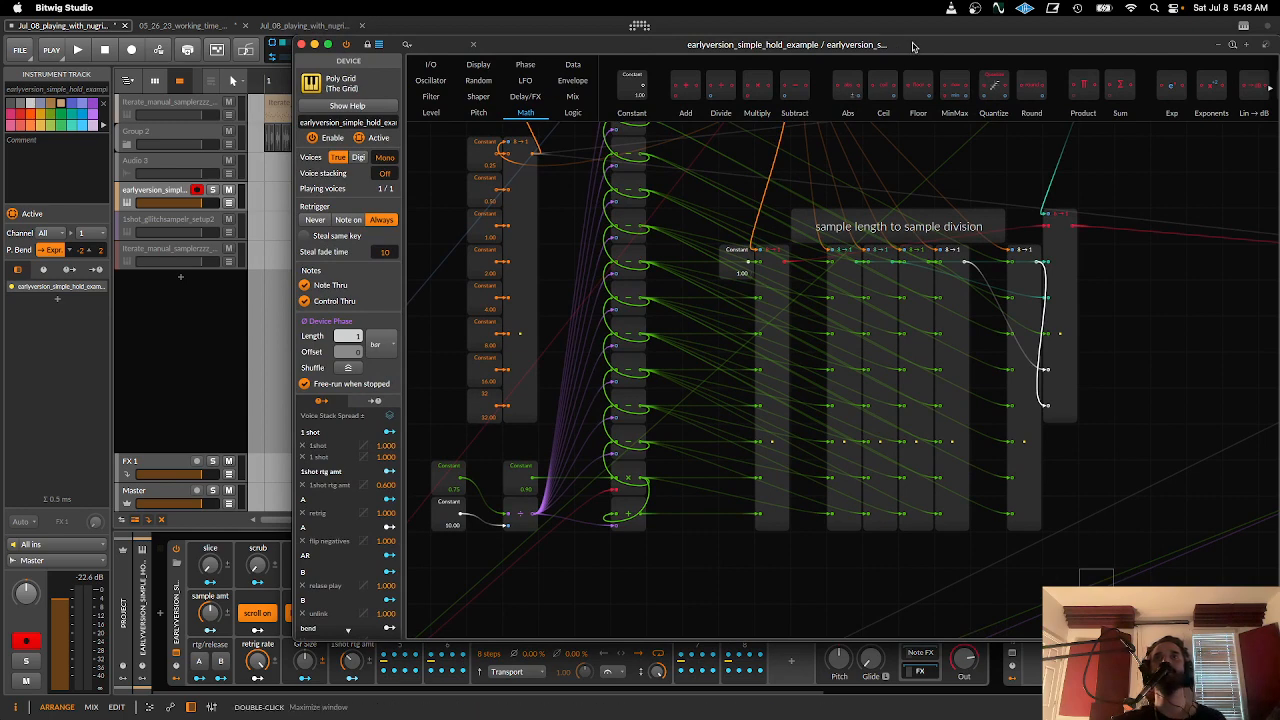
left_click_drag(913, 45, 817, 74)
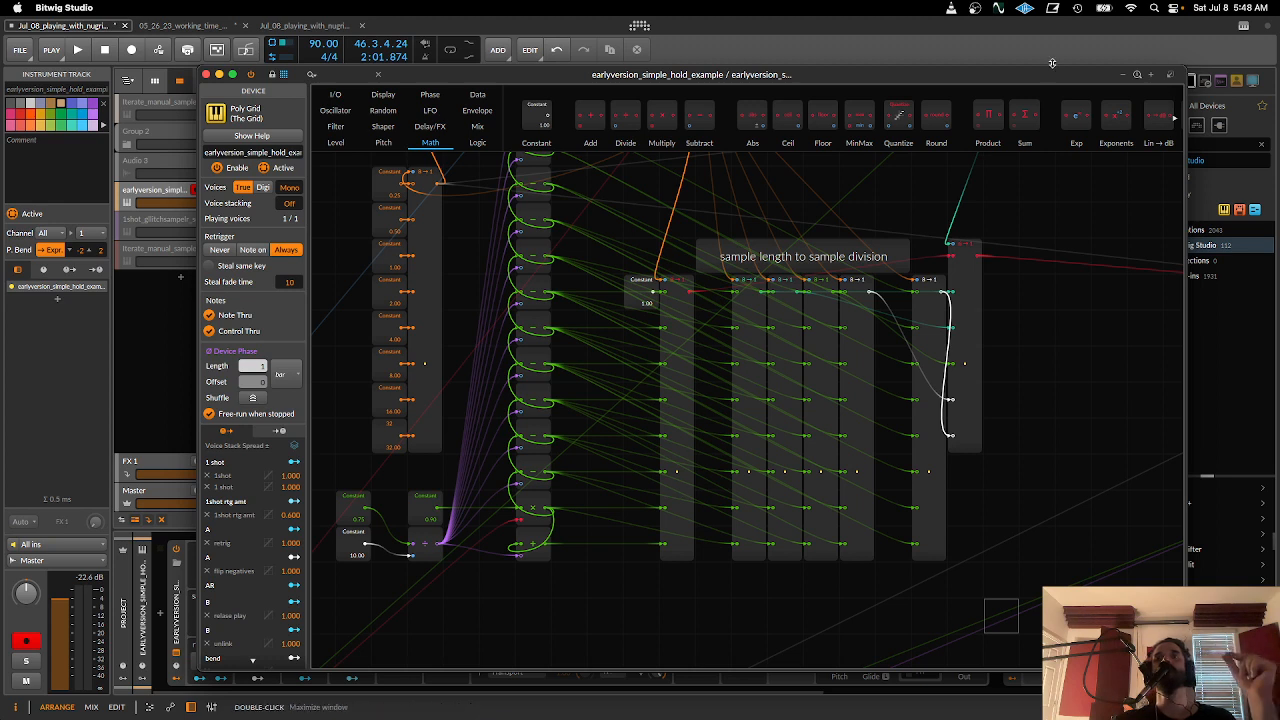
left_click(676, 303)
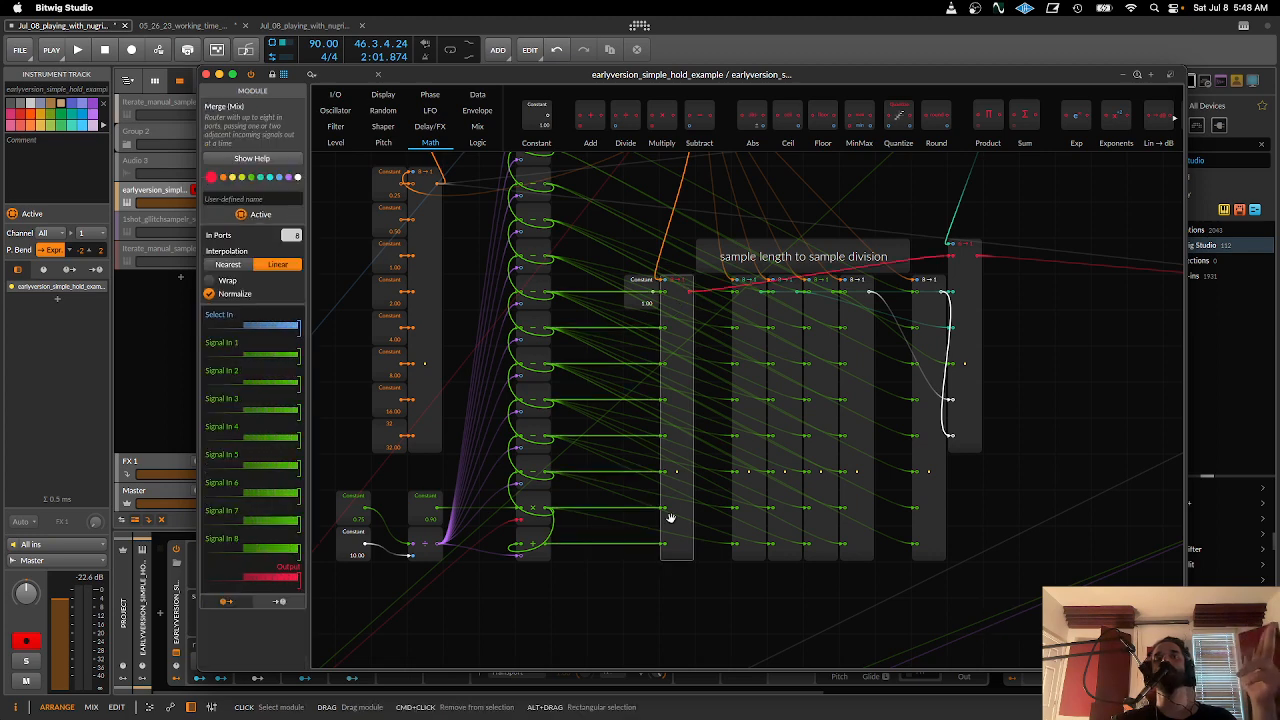
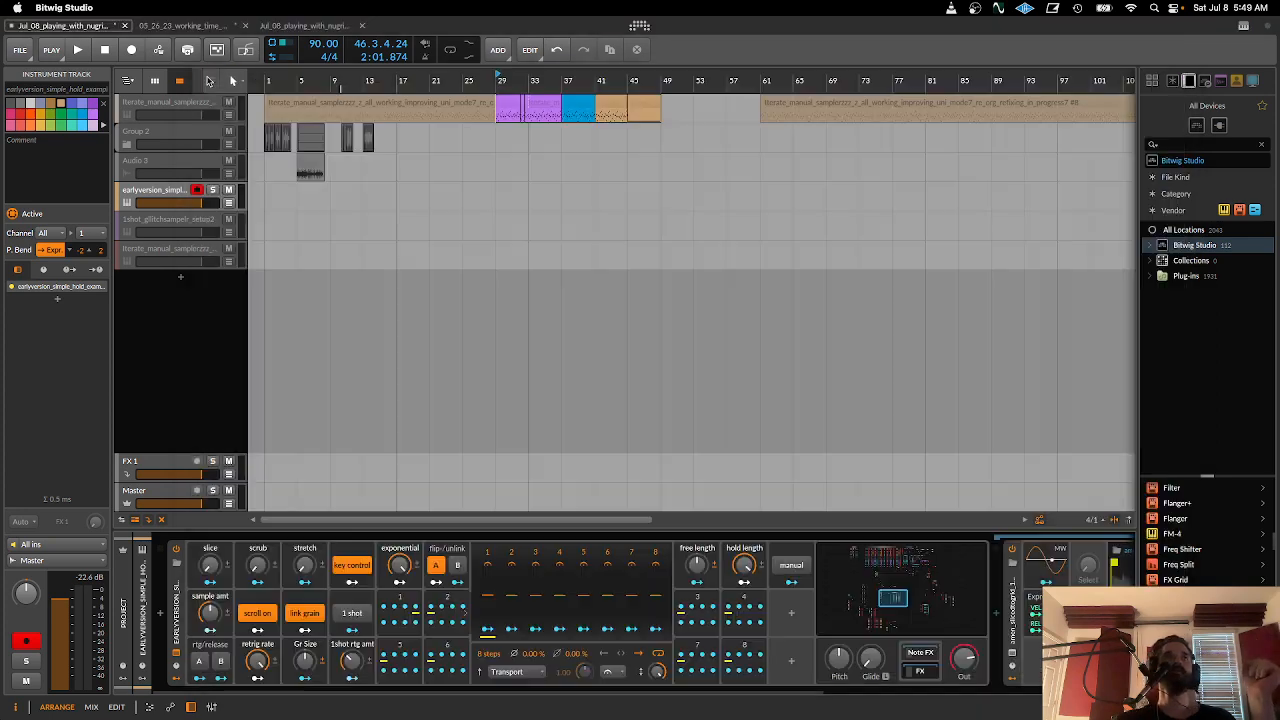
- Close the early version's grid window and open the grid patch of the 1shot_gllitchsampelr_setup2 track
left_click(206, 75)
left_click(155, 192)
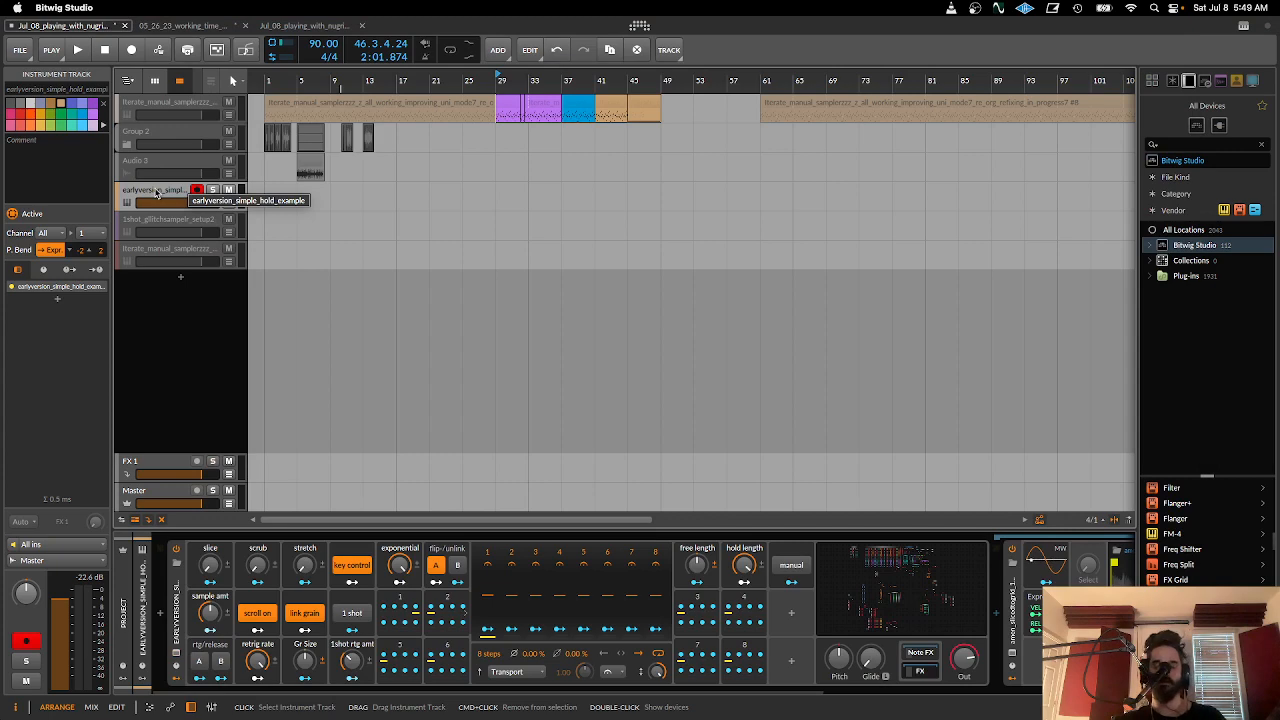
left_click(139, 226)
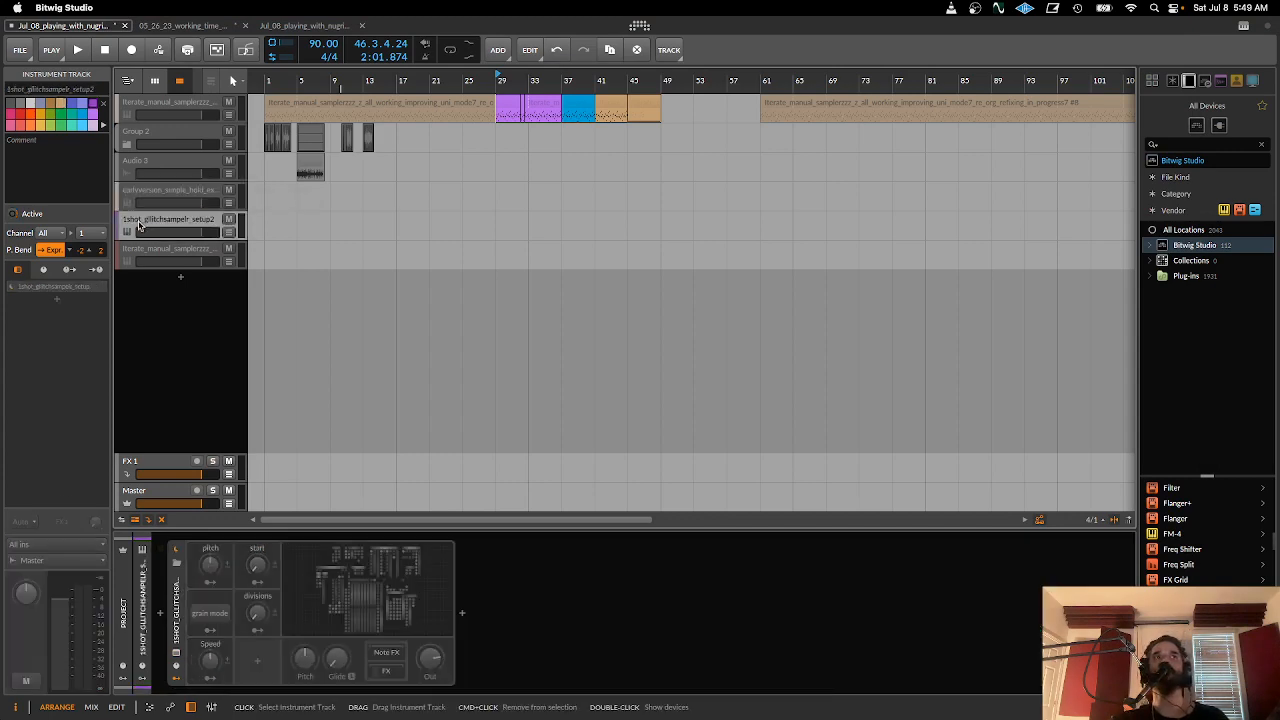
left_click(366, 617)
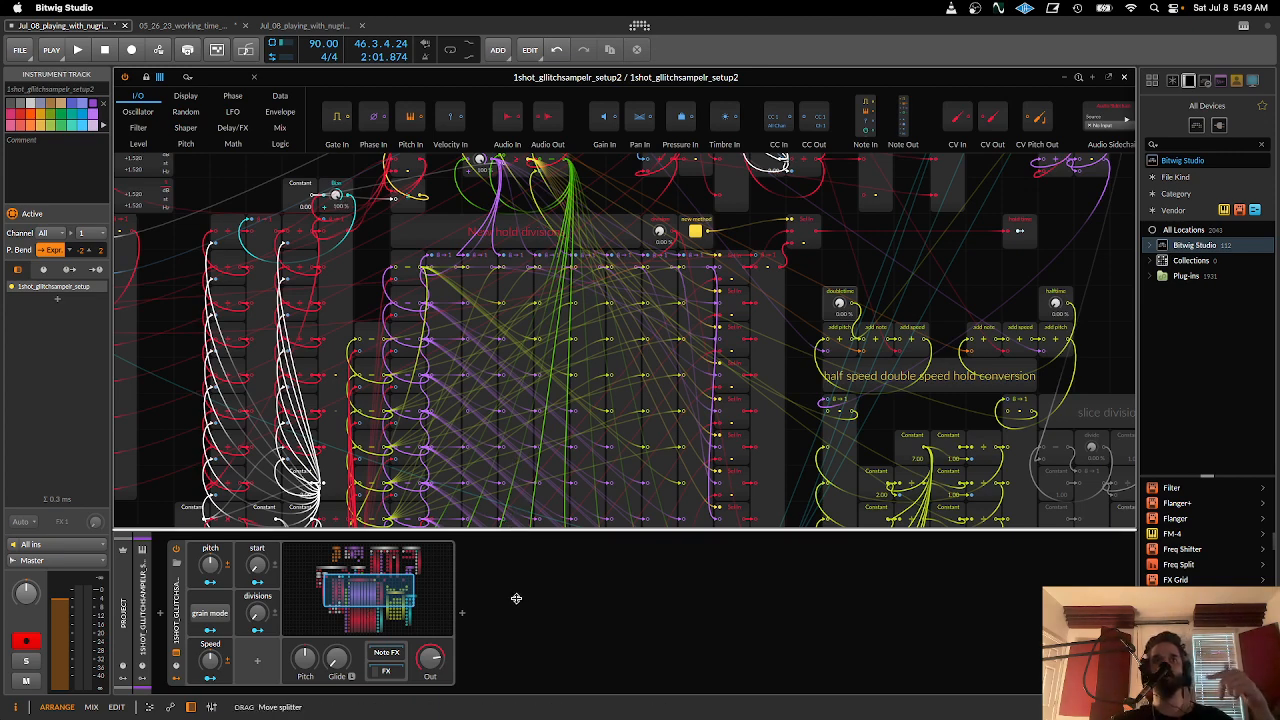
- Enlarge the grid editor by collapsing the device panel, bringing the whole hold division matrix into view
scroll(566, 490, "down", 3)
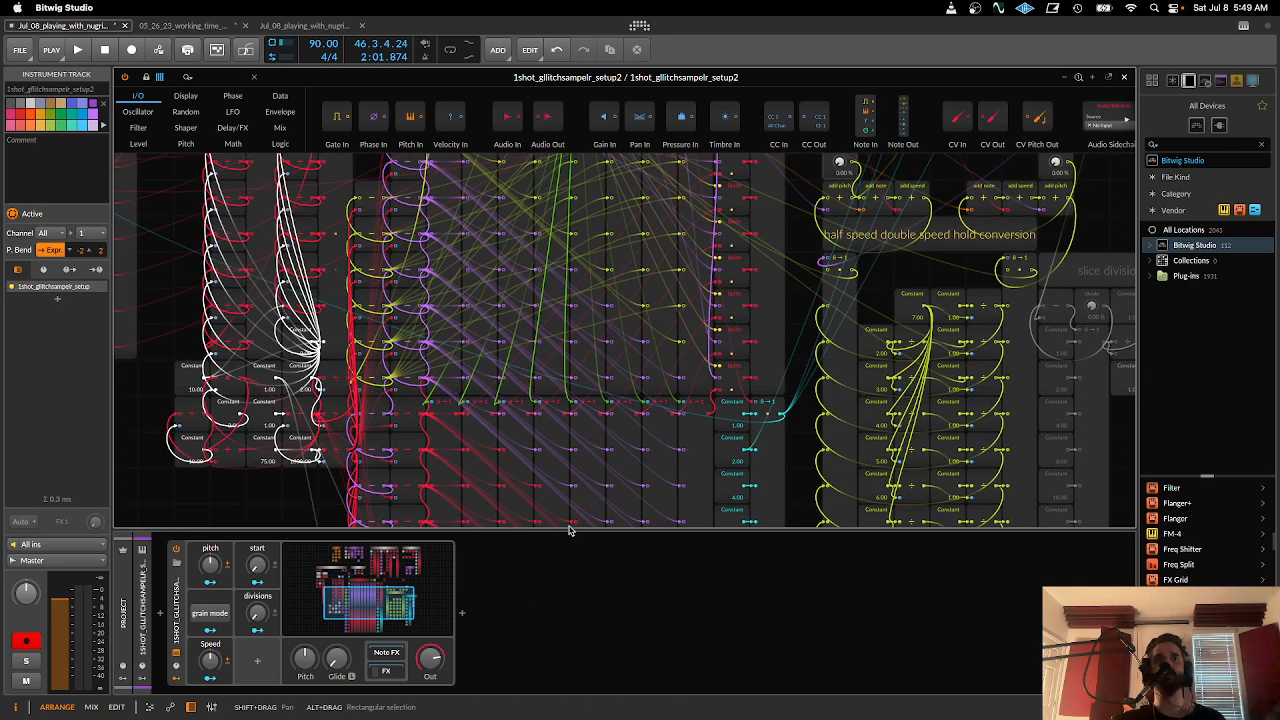
left_click_drag(568, 534, 580, 712)
scroll(573, 459, "down", 3)
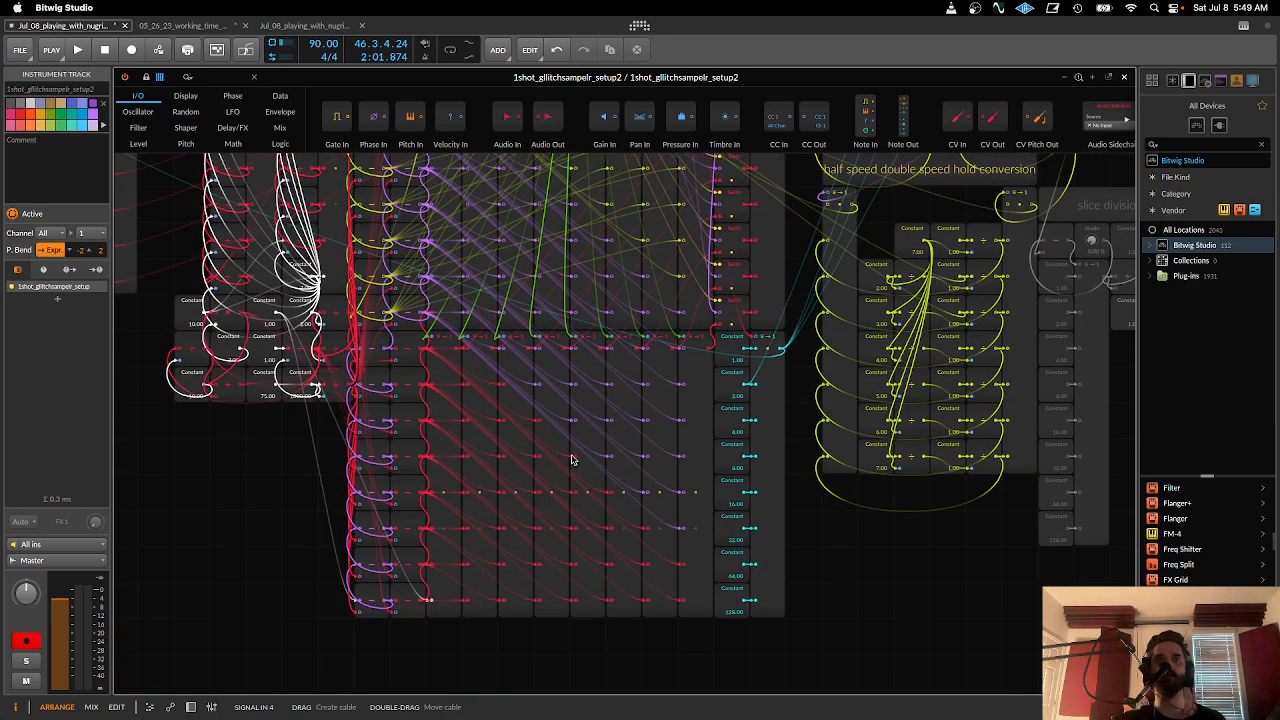
left_click_drag(573, 459, 648, 678)
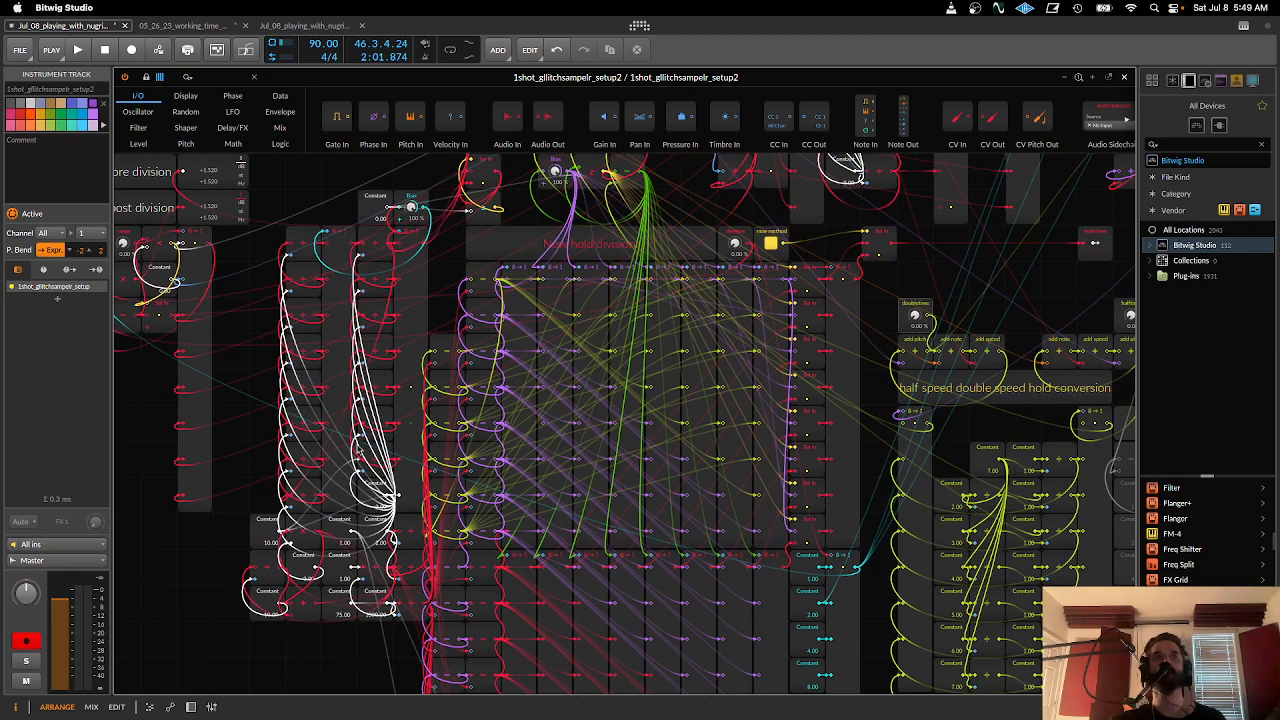
- Examine the set sample speed section, its pre and post division readouts, and the columns feeding the hold division matrix
left_click_drag(358, 449, 547, 559)
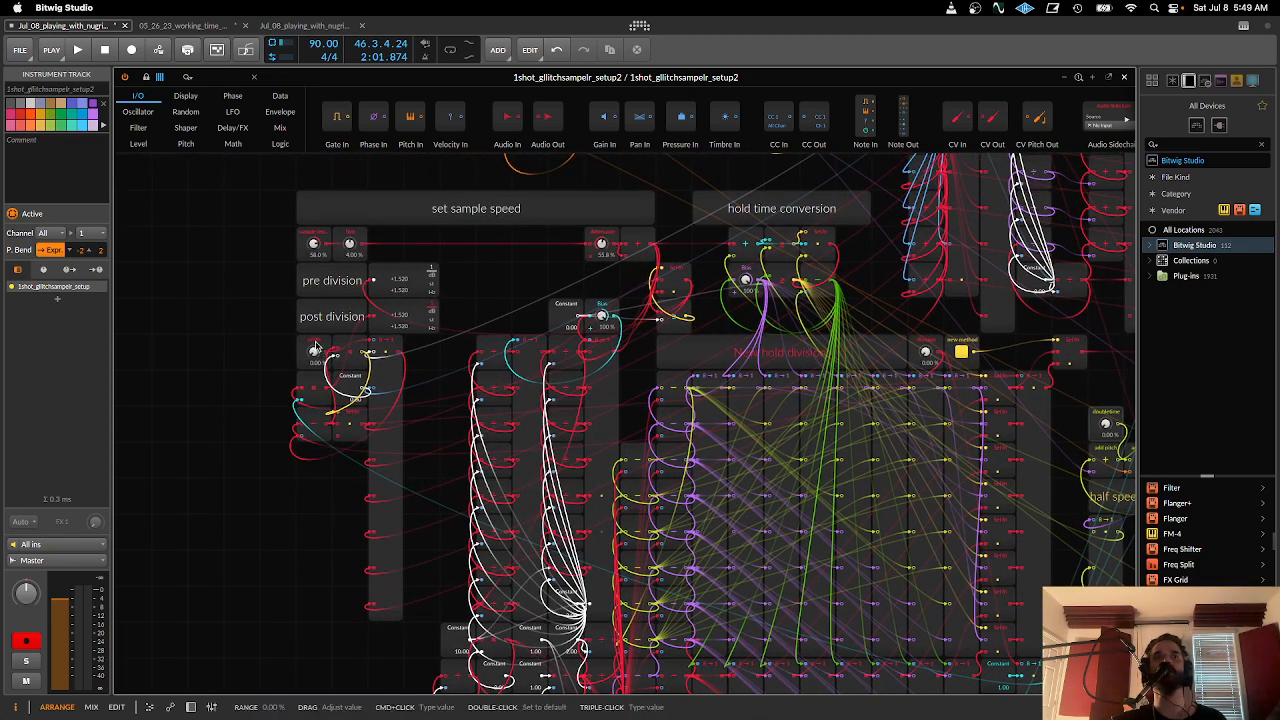
scroll(665, 333, "down", 1)
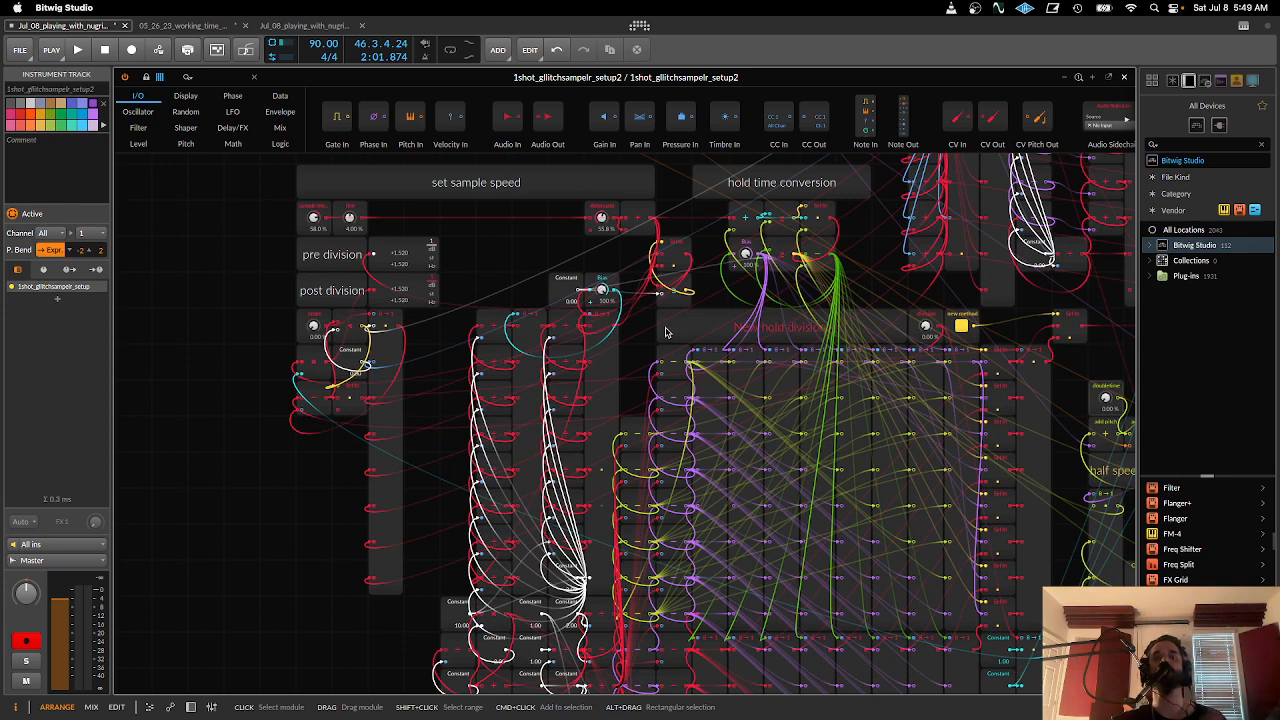
scroll(684, 350, "down", 3)
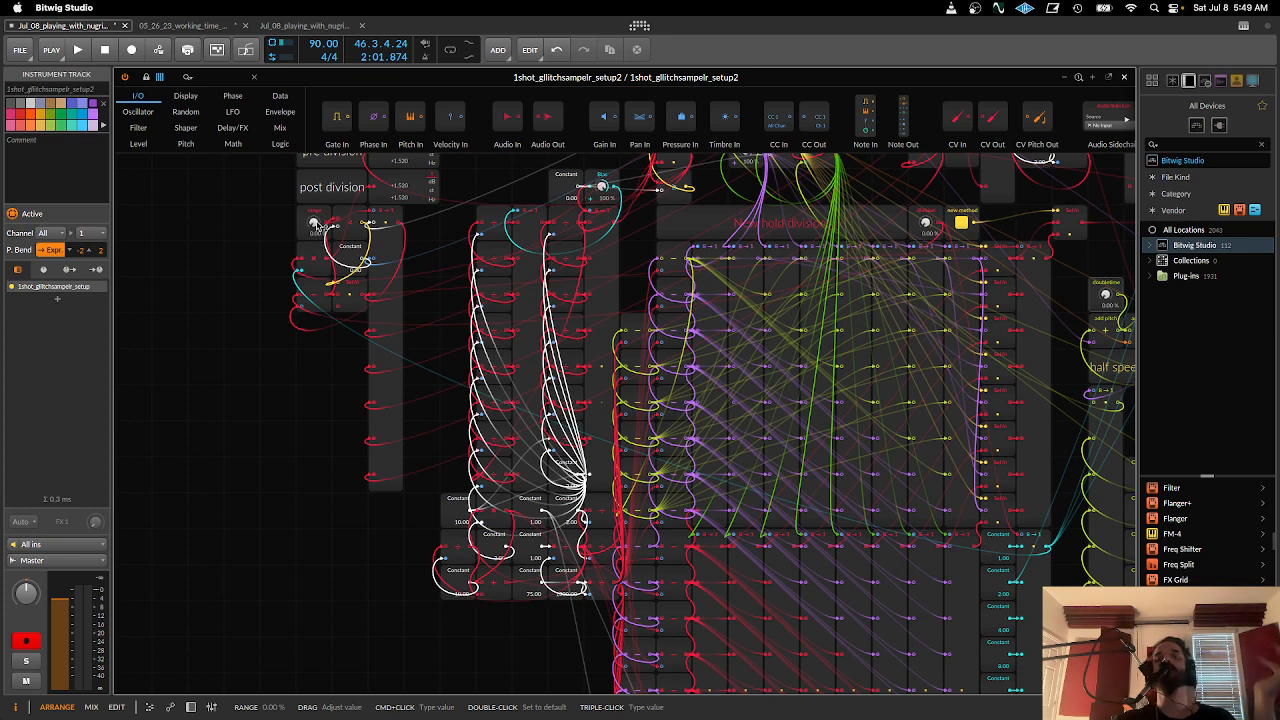
left_click_drag(407, 288, 368, 364)
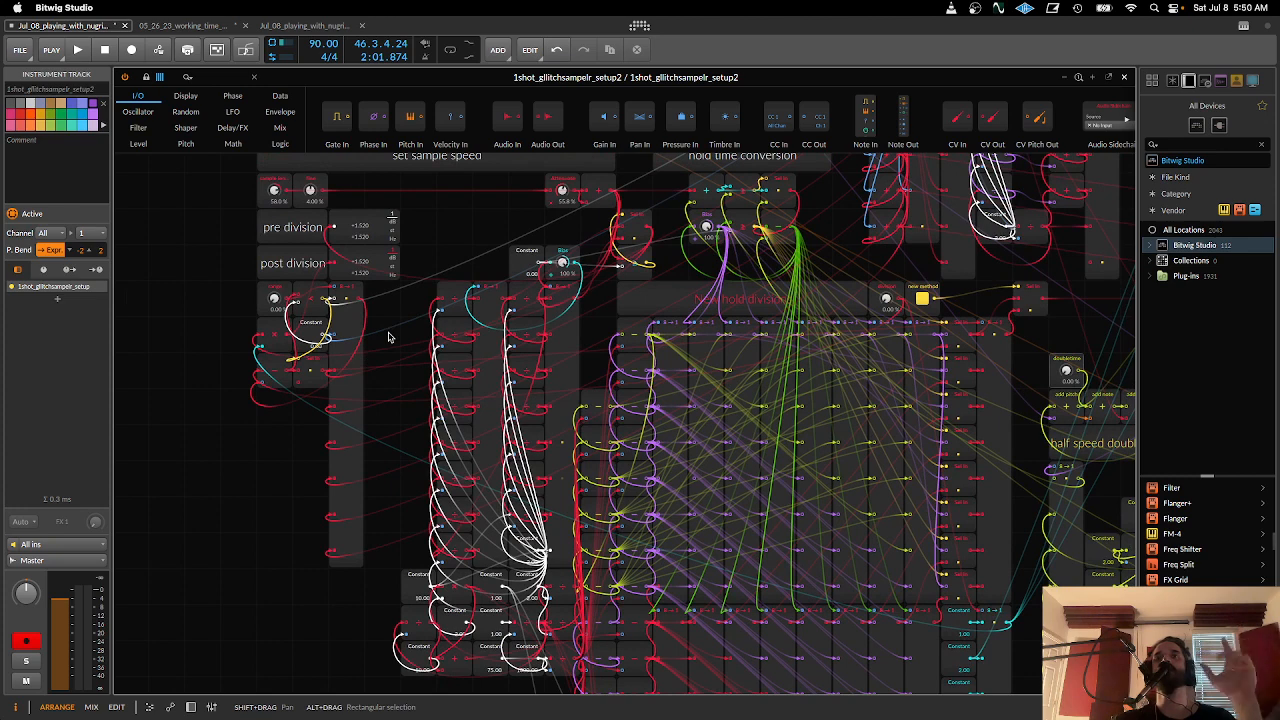
scroll(560, 458, "right", 5)
scroll(560, 458, "down", 3)
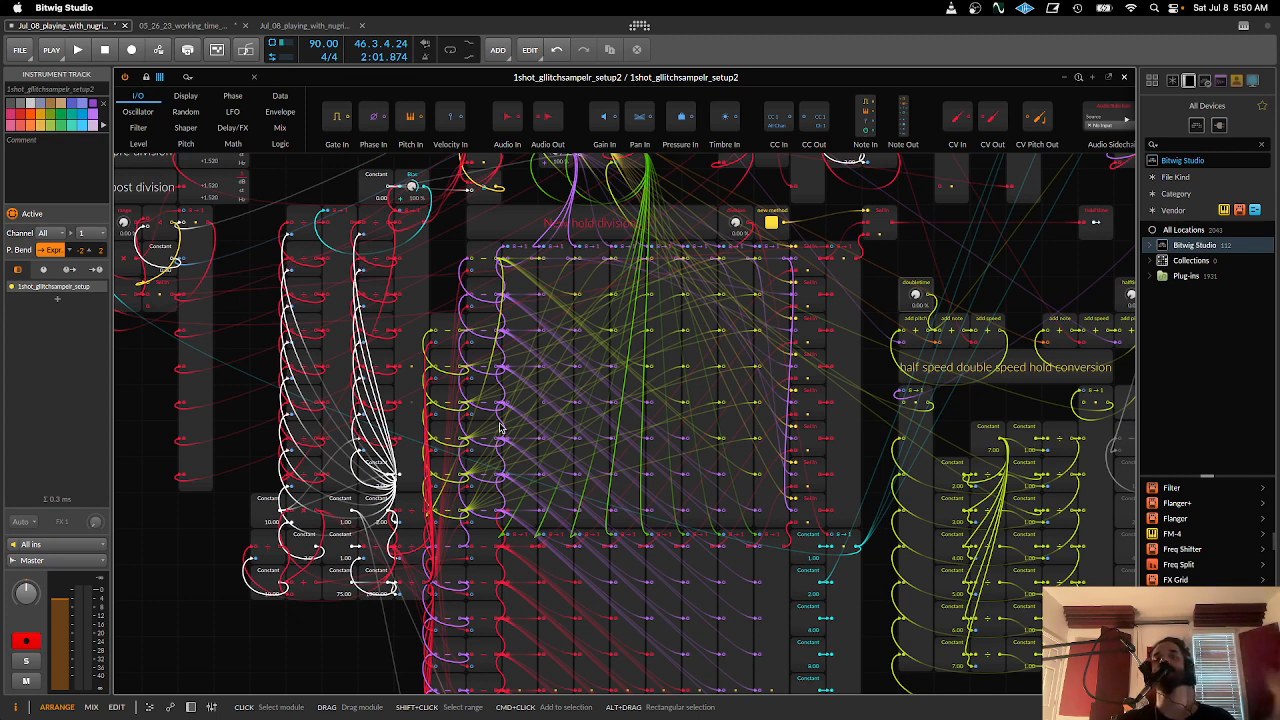
left_click_drag(541, 439, 249, 387)
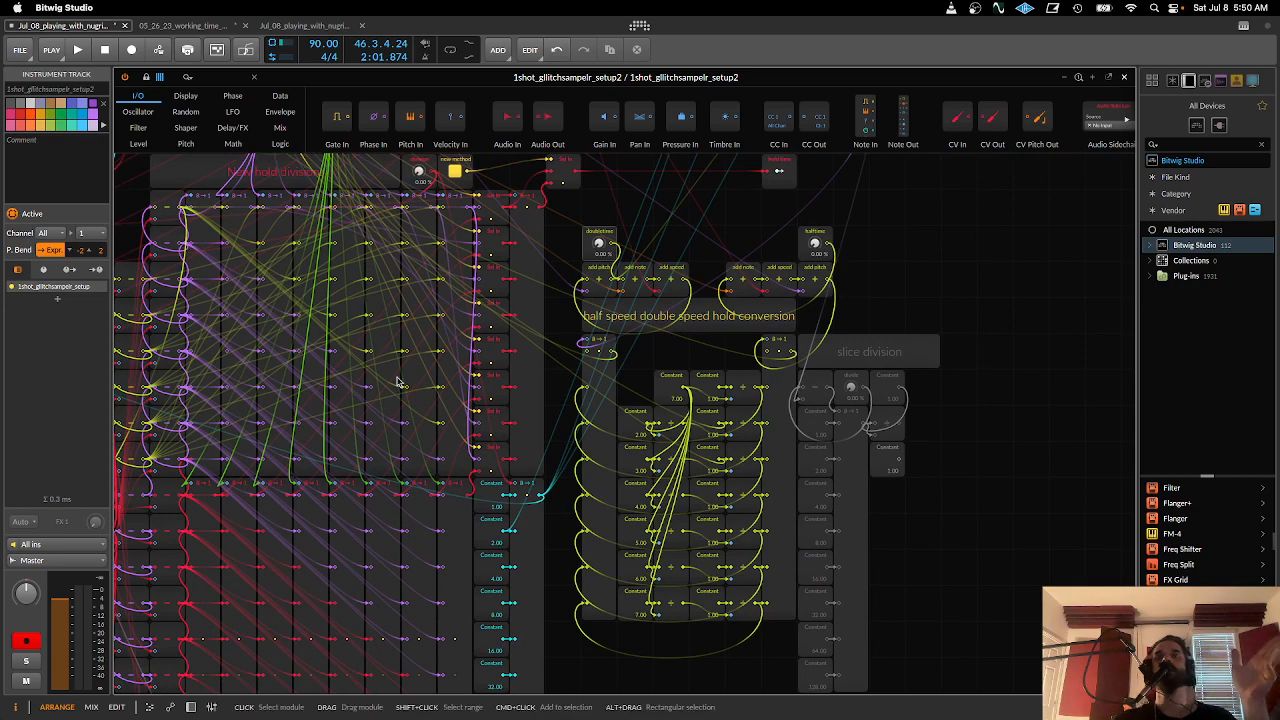
left_click_drag(405, 384, 601, 393)
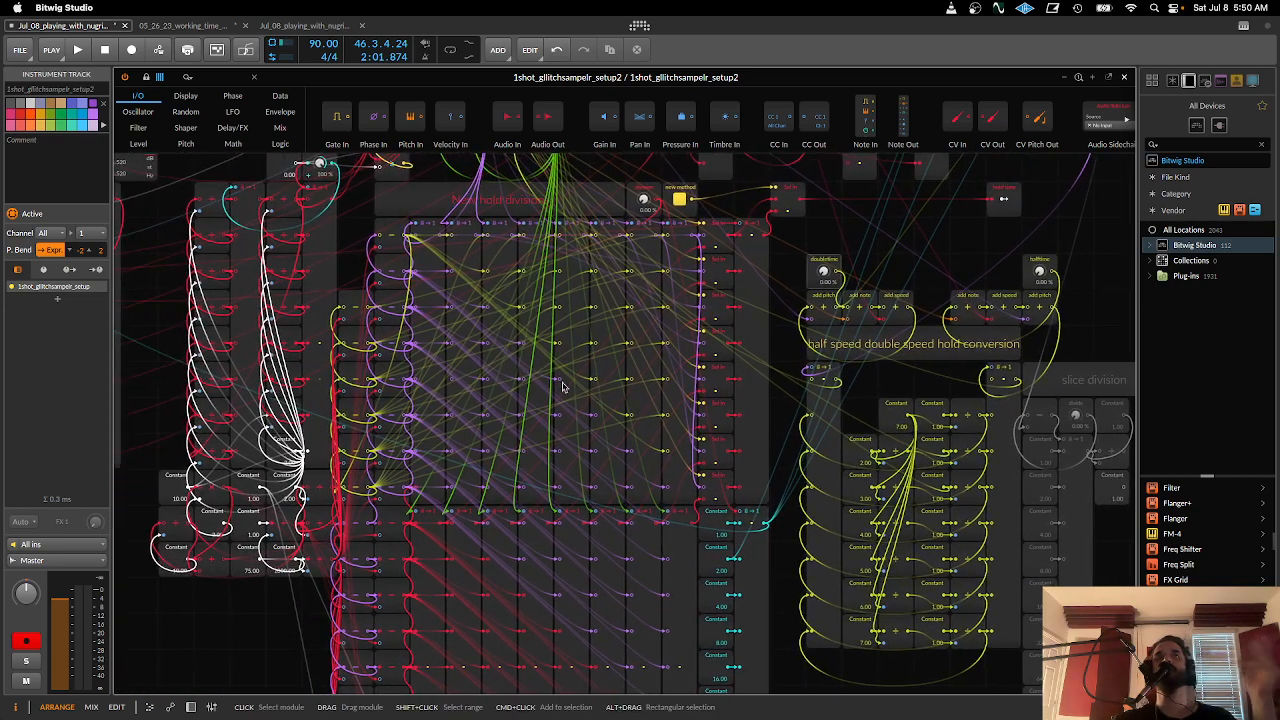
- Select the half speed double speed hold conversion label and compare its section with the neighbouring hold division matrix
left_click_drag(988, 437, 778, 425)
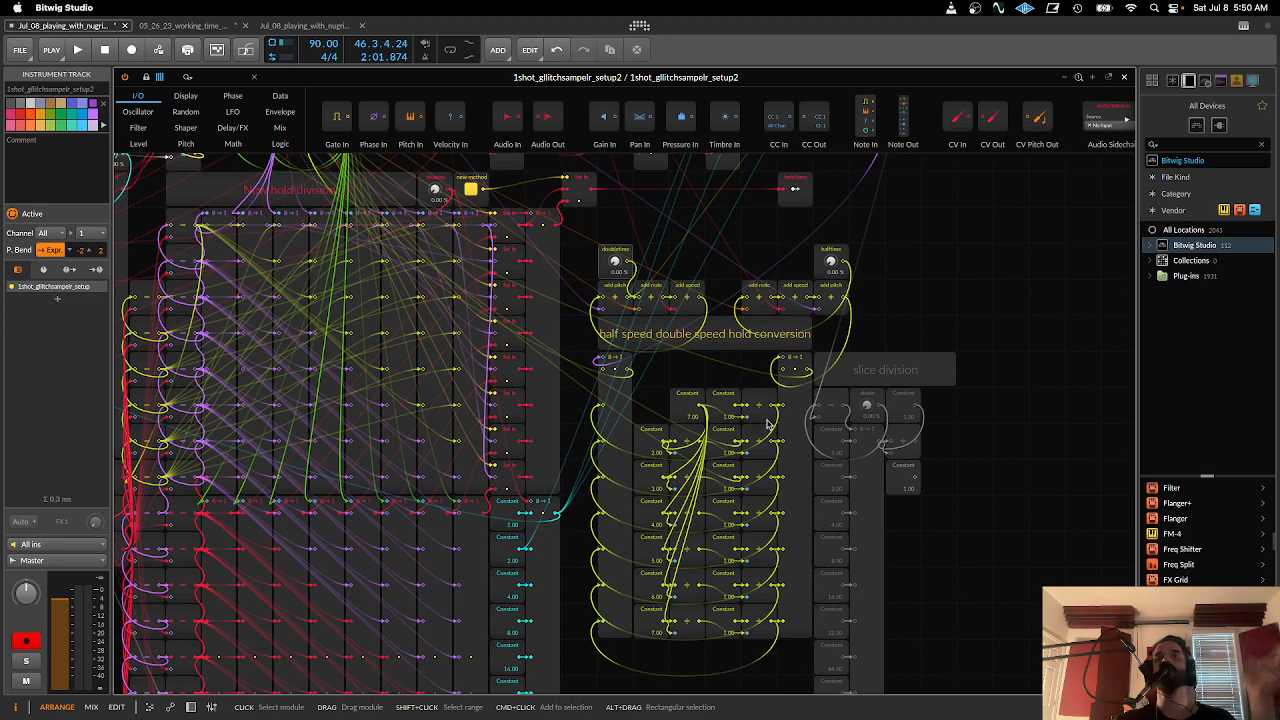
left_click(661, 335)
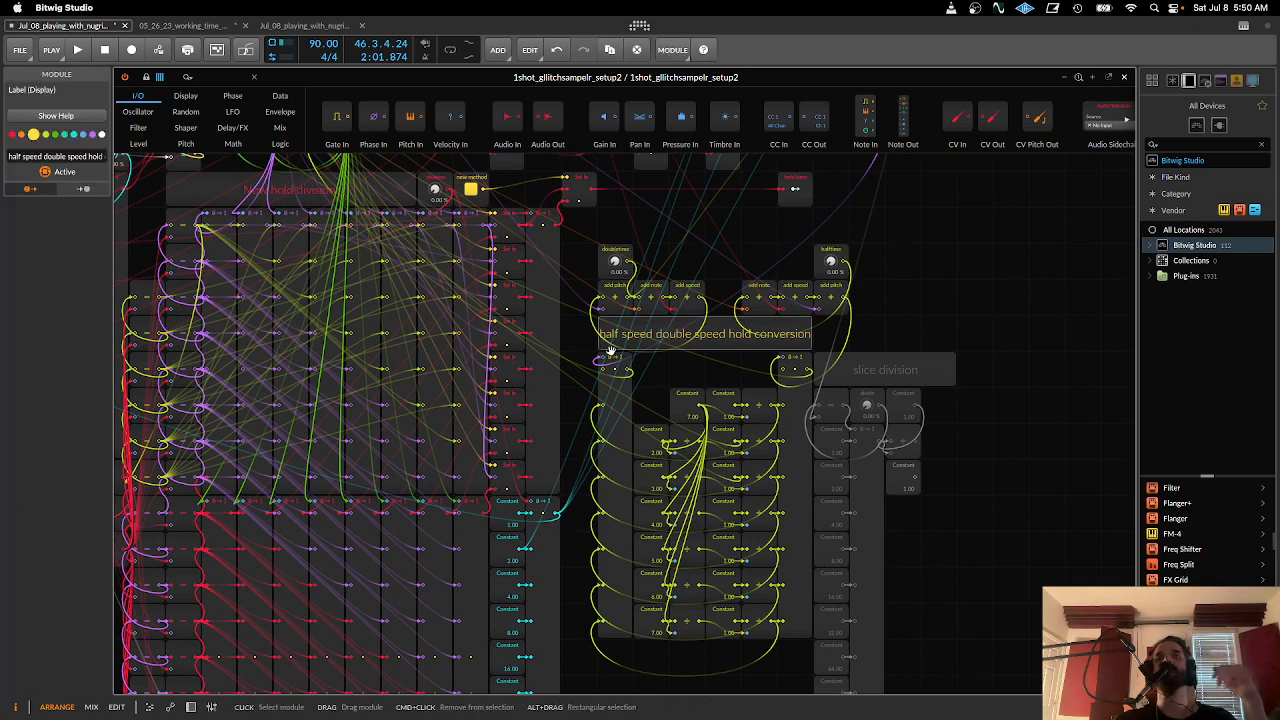
scroll(600, 380, "left", 5)
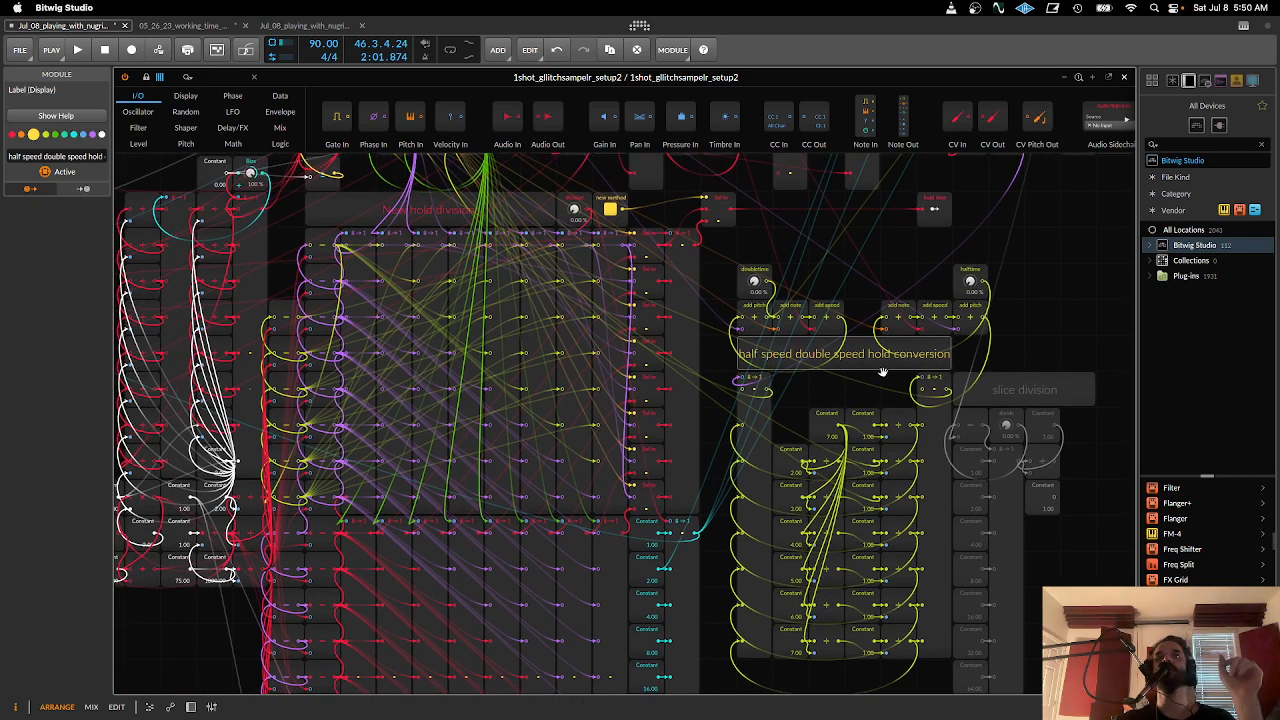
left_click_drag(755, 423, 637, 371)
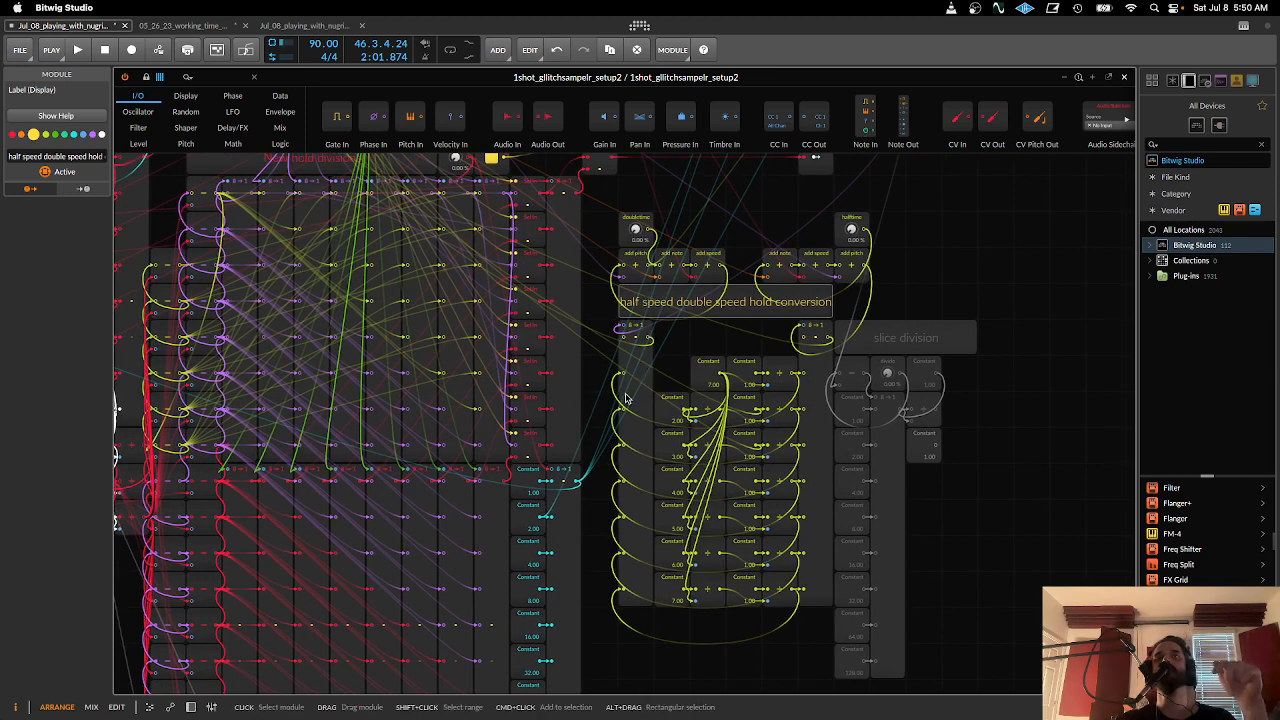
left_click_drag(444, 489, 583, 493)
left_click_drag(732, 486, 499, 482)
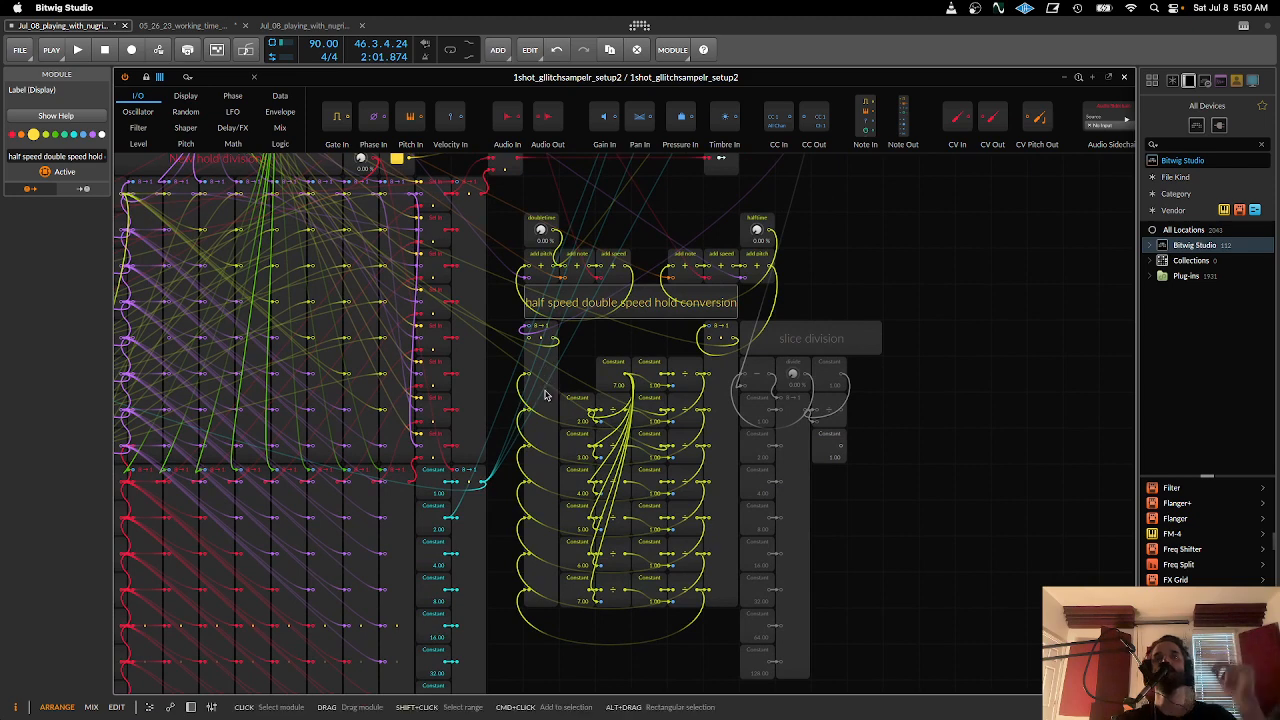
- Examine the half speed double speed hold conversion up close, from its doubletime and halftime knobs to the Constant, Divide and Merge modules
scroll(547, 398, "up", 3)
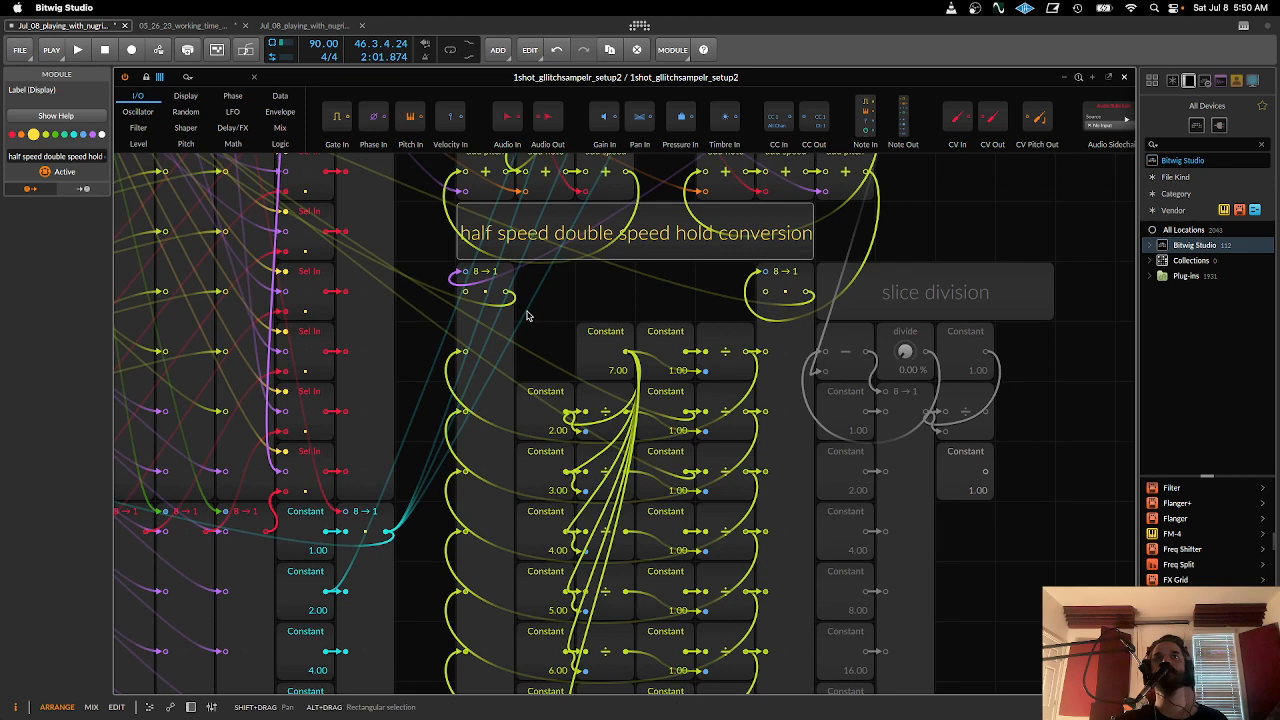
scroll(531, 326, "up", 2)
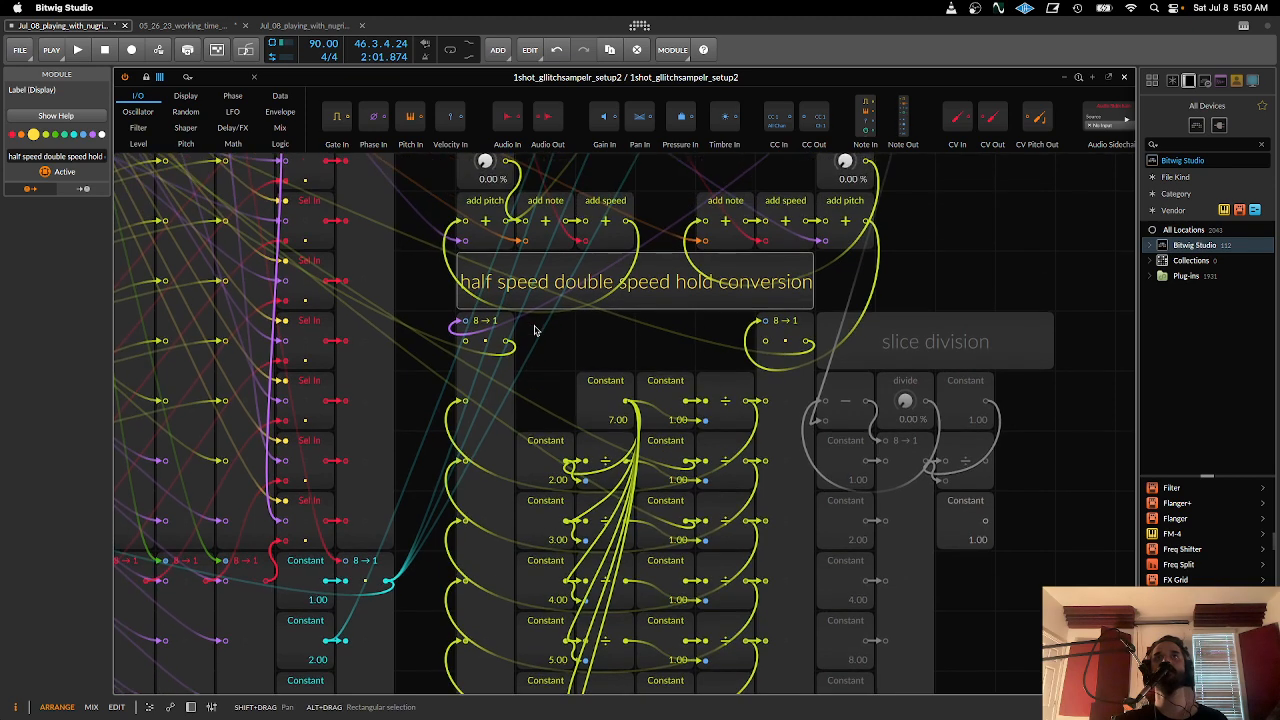
scroll(536, 333, "down", 2)
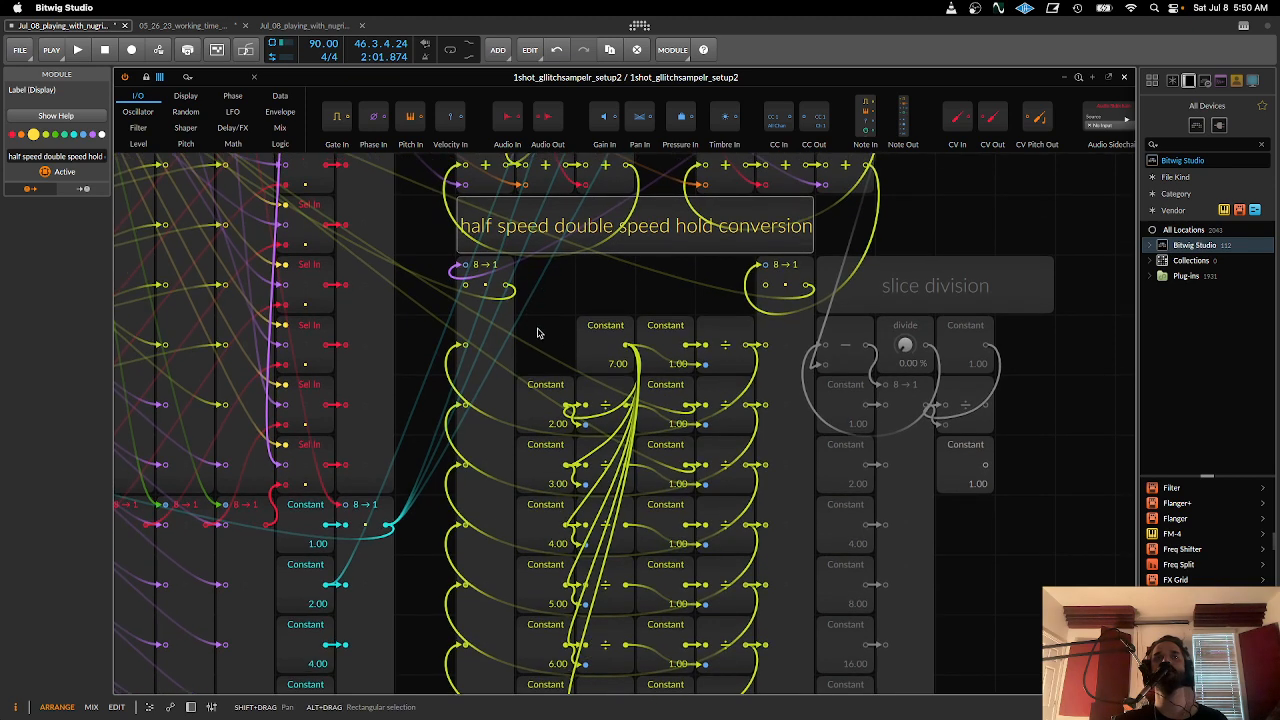
scroll(537, 333, "down", 2)
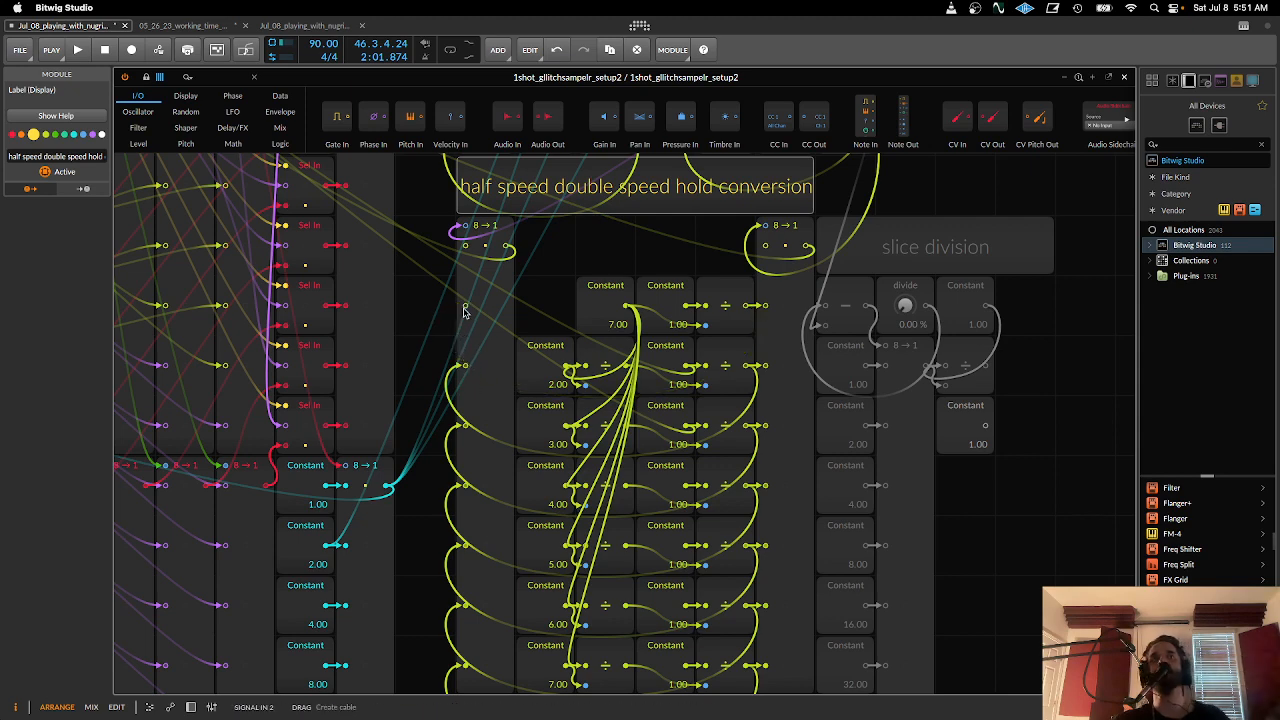
left_click_drag(465, 307, 578, 372)
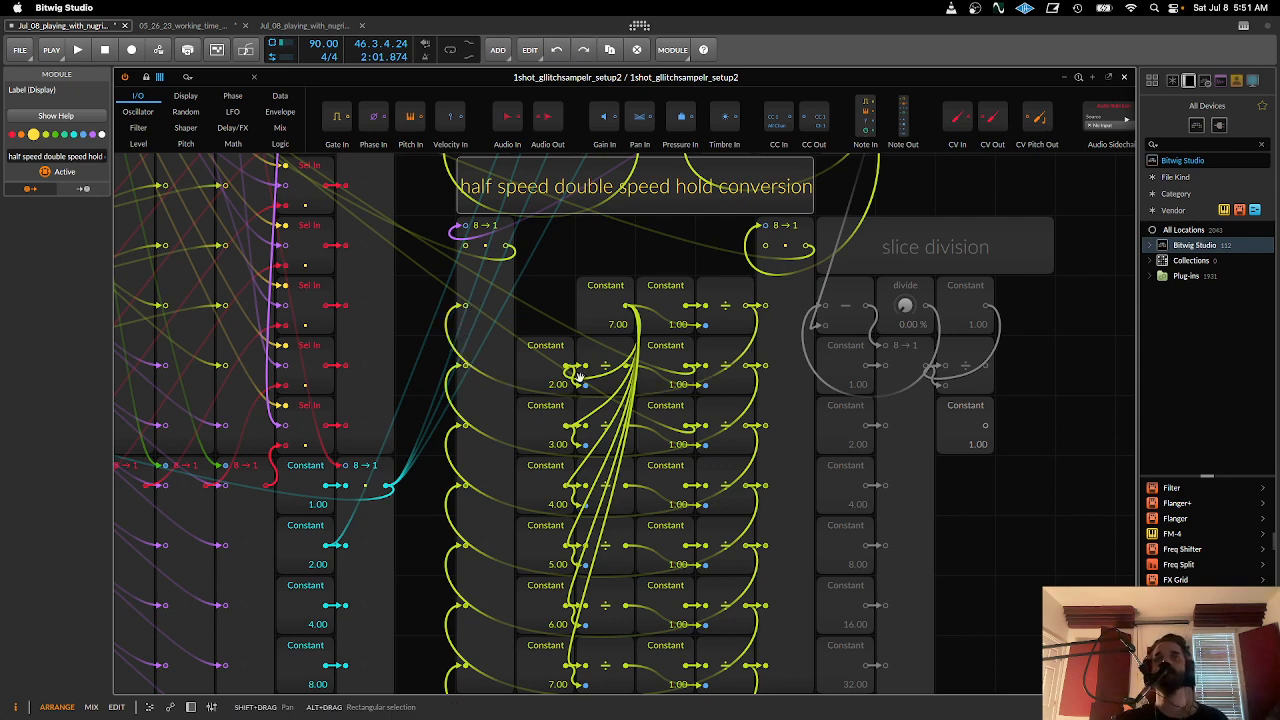
scroll(578, 372, "up", 6)
scroll(578, 372, "left", 2)
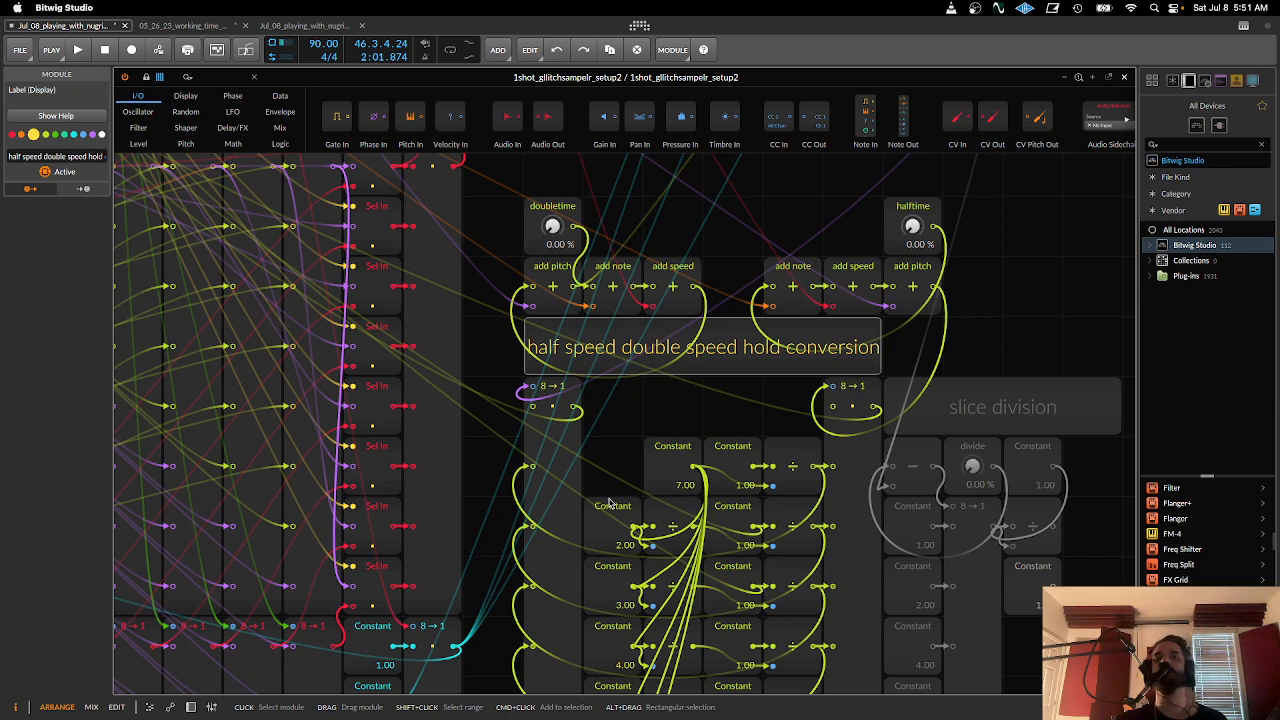
scroll(660, 392, "down", 5)
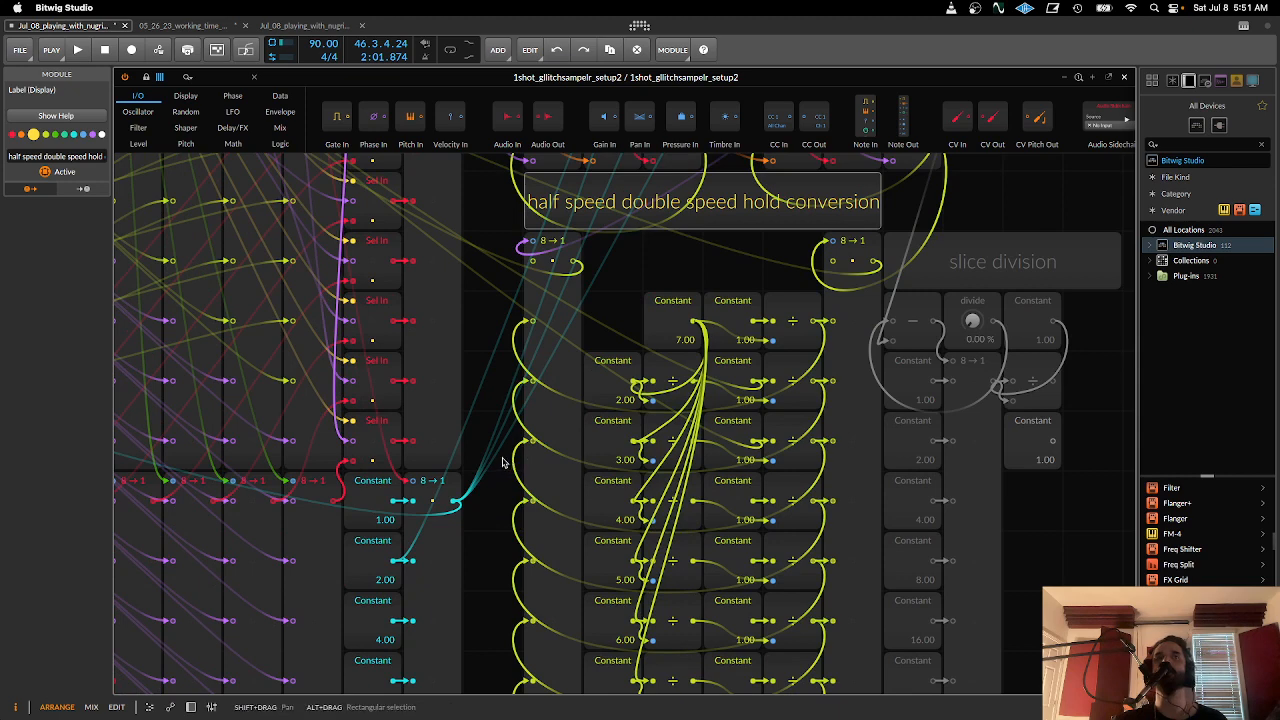
scroll(640, 430, "left", 5)
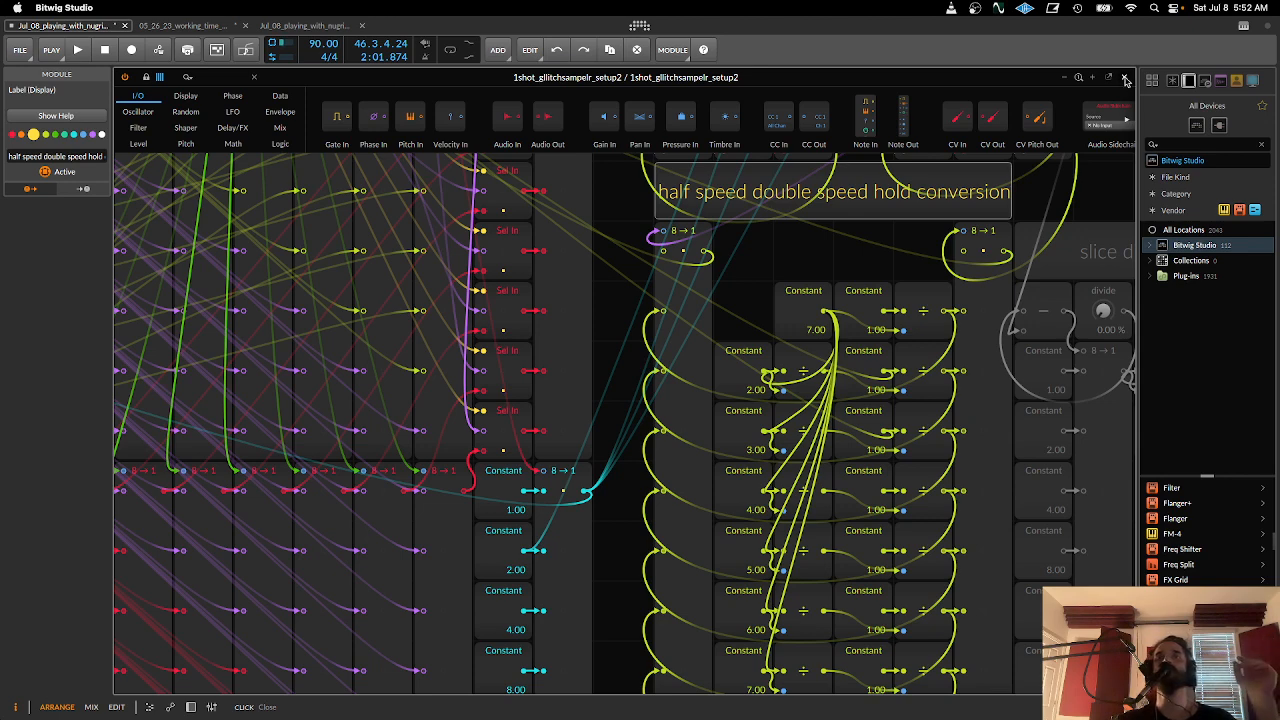
- Close the 1shot grid and open the grid patch of the Iterate_manual_samplerzzz refixing_in_progress9 track
left_click(1125, 80)
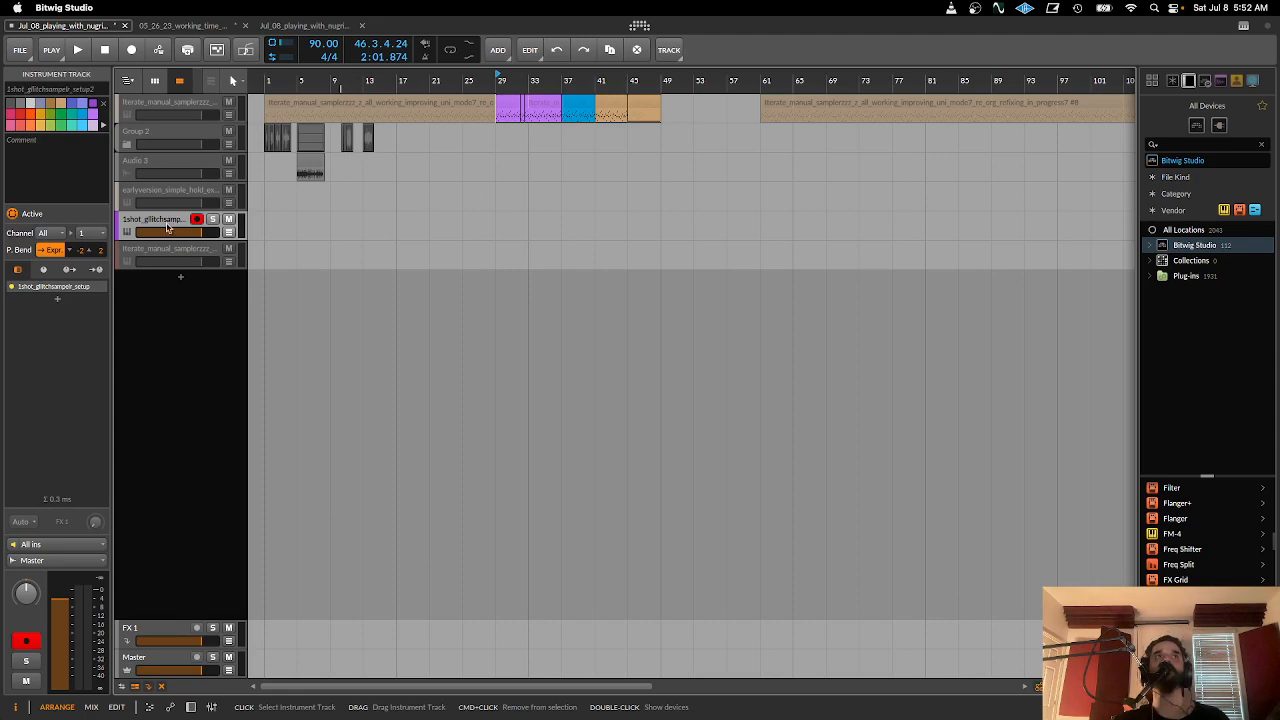
left_click(143, 252)
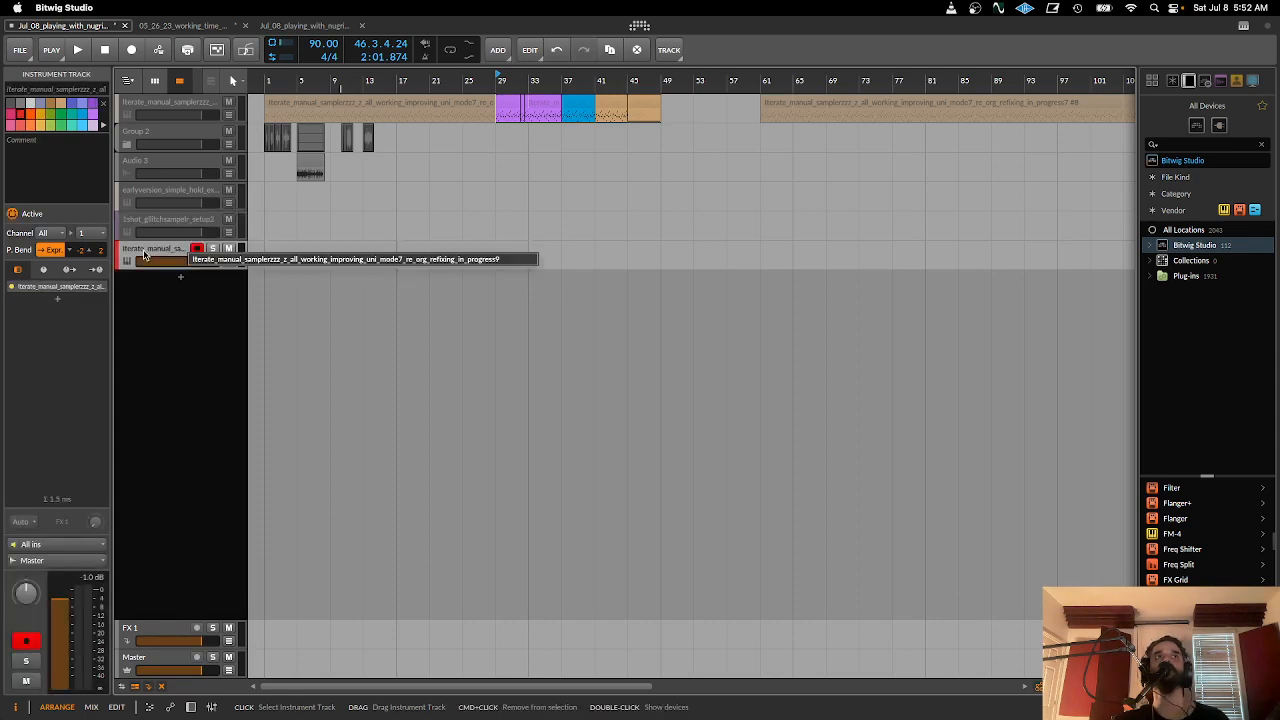
double_click(143, 252)
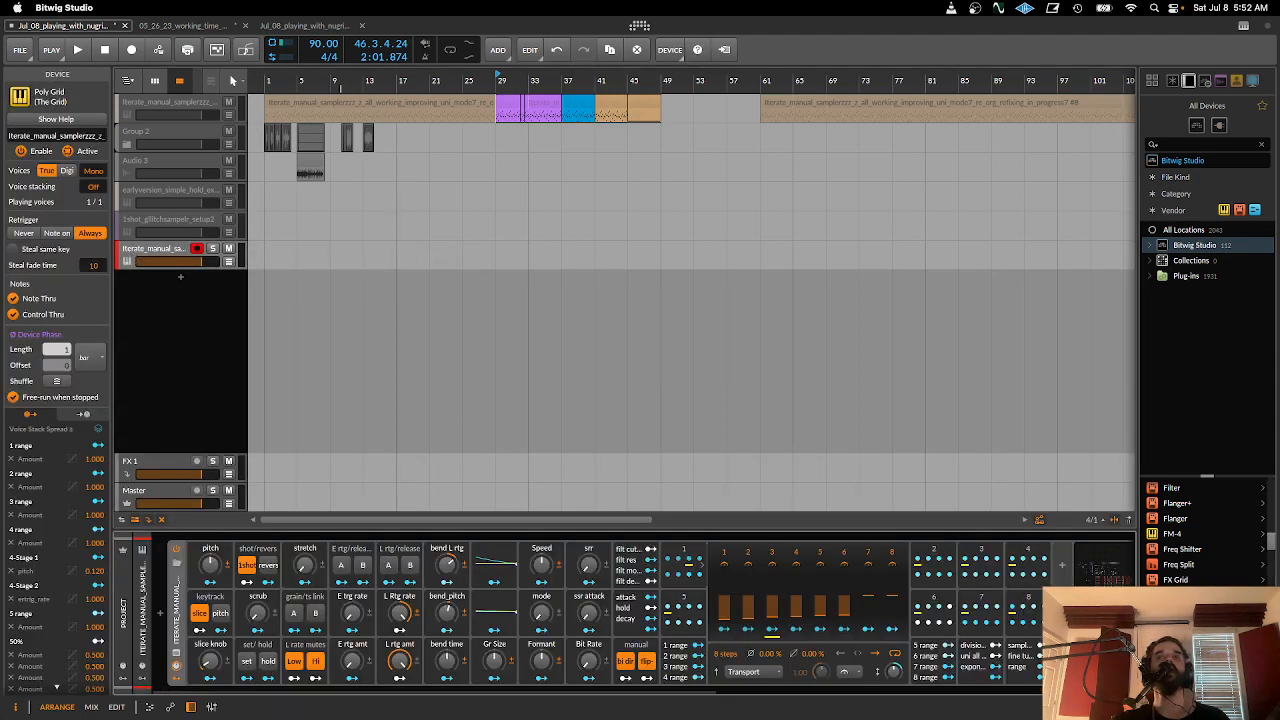
left_click(1089, 578)
- Look through the patch to locate the key_to slice conversion and slice control sections, including the key control button and step Hold modules
left_click_drag(561, 442, 942, 493)
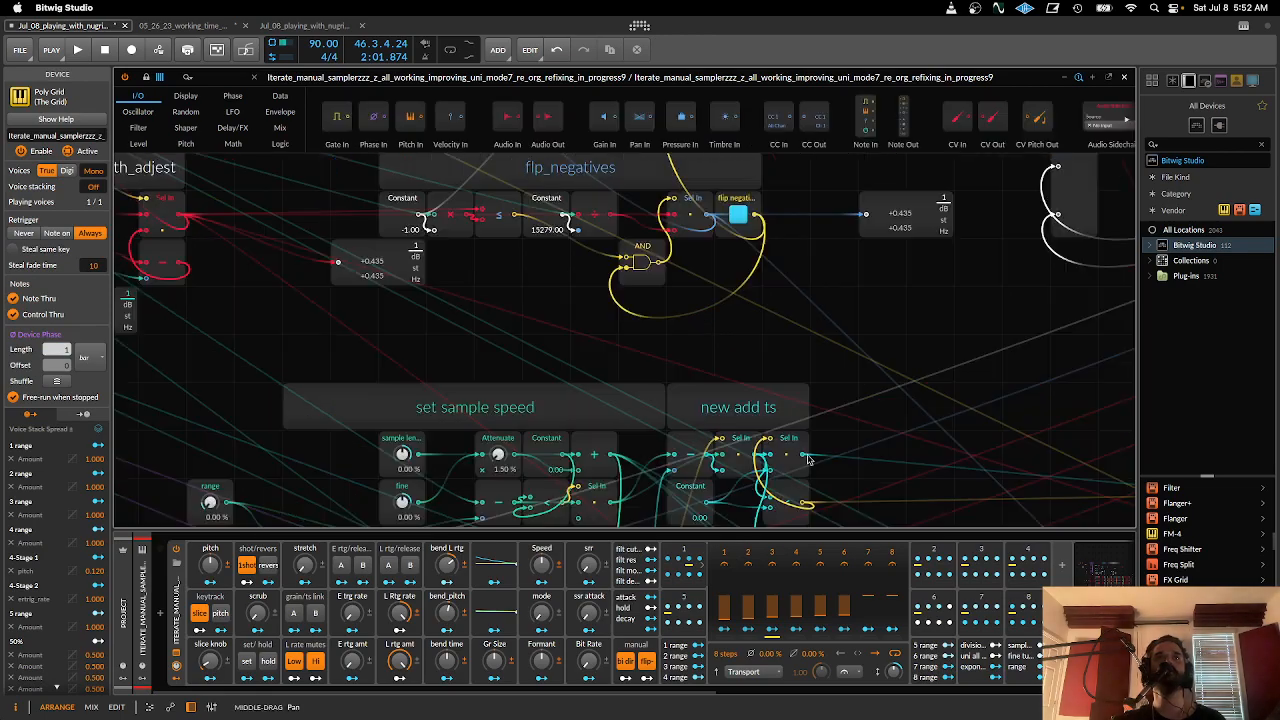
left_click_drag(786, 333, 1140, 346)
left_click_drag(660, 308, 1052, 373)
left_click_drag(905, 347, 689, 526)
left_click_drag(764, 413, 860, 602)
left_click_drag(664, 361, 851, 457)
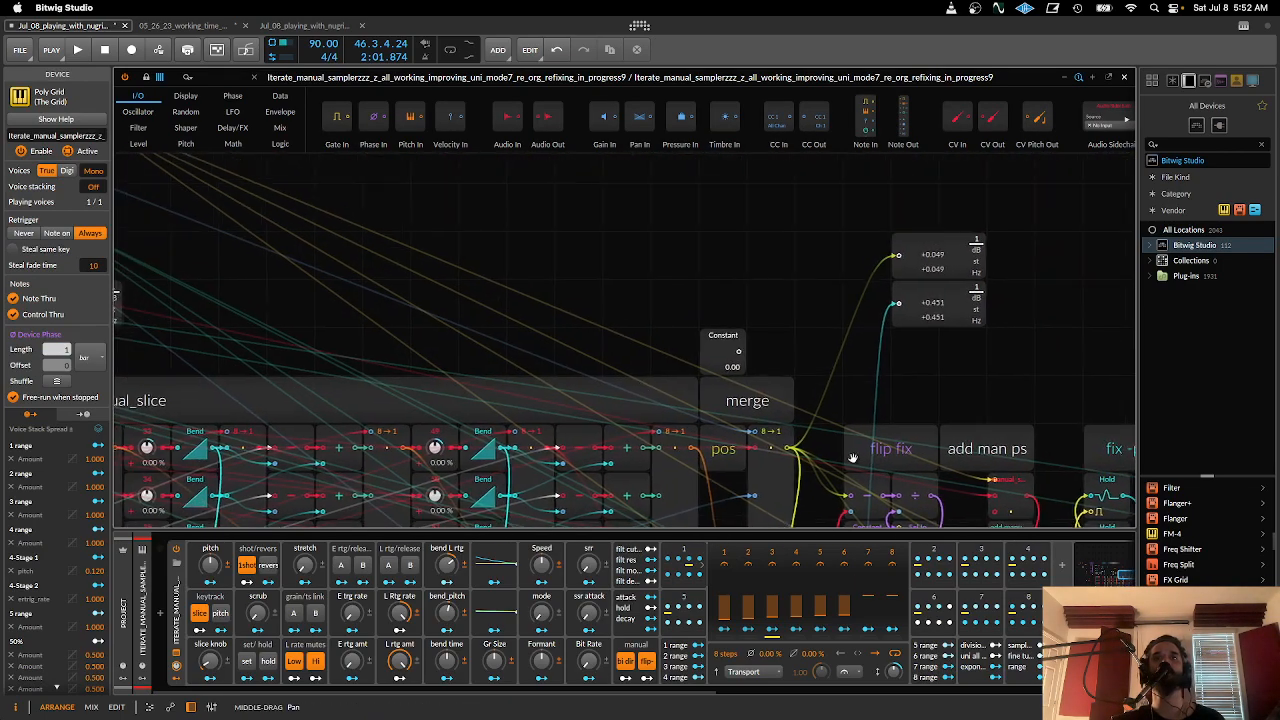
left_click_drag(760, 420, 991, 574)
left_click_drag(731, 463, 934, 440)
left_click_drag(716, 434, 950, 434)
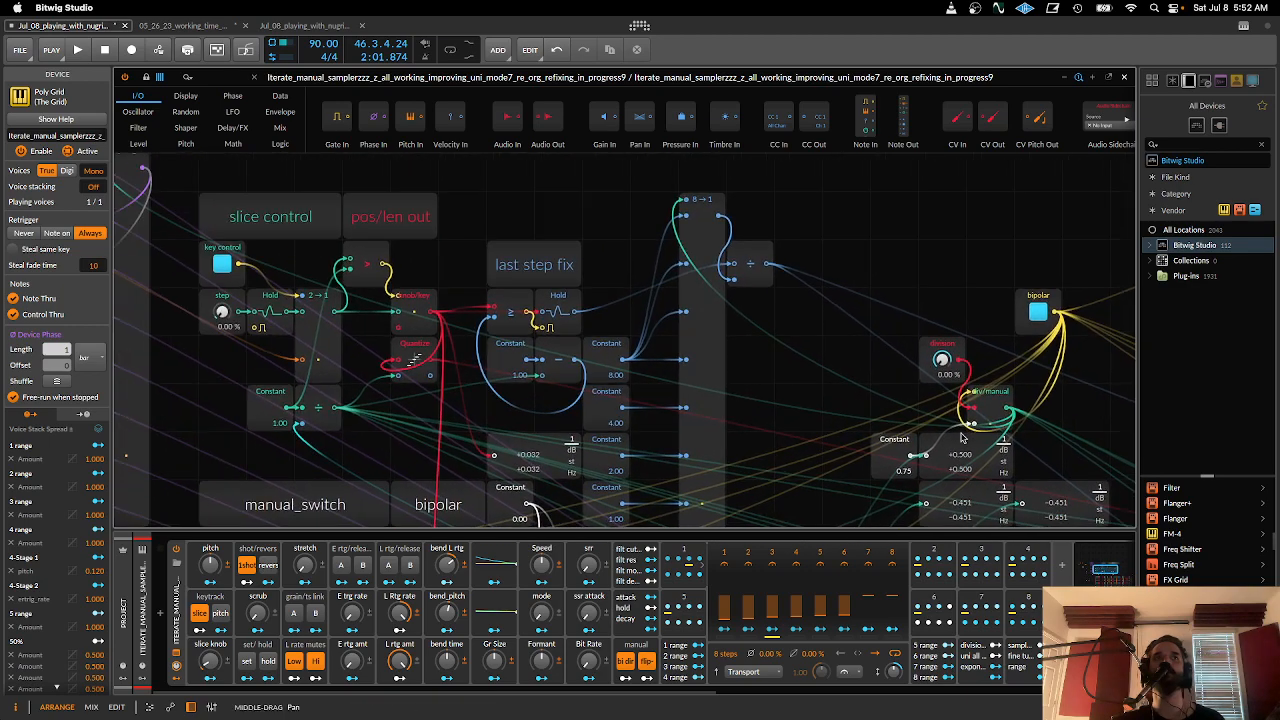
left_click_drag(743, 414, 846, 397)
left_click_drag(720, 392, 1026, 492)
left_click_drag(559, 445, 774, 437)
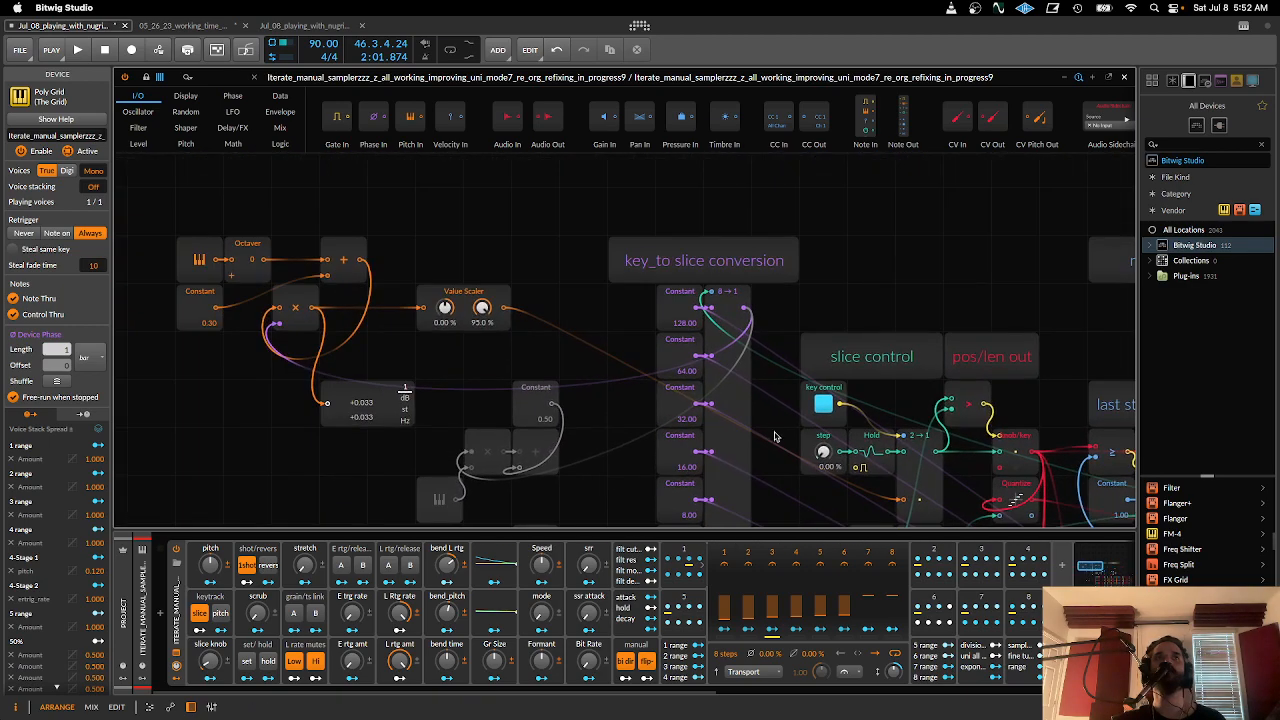
left_click_drag(824, 368, 364, 311)
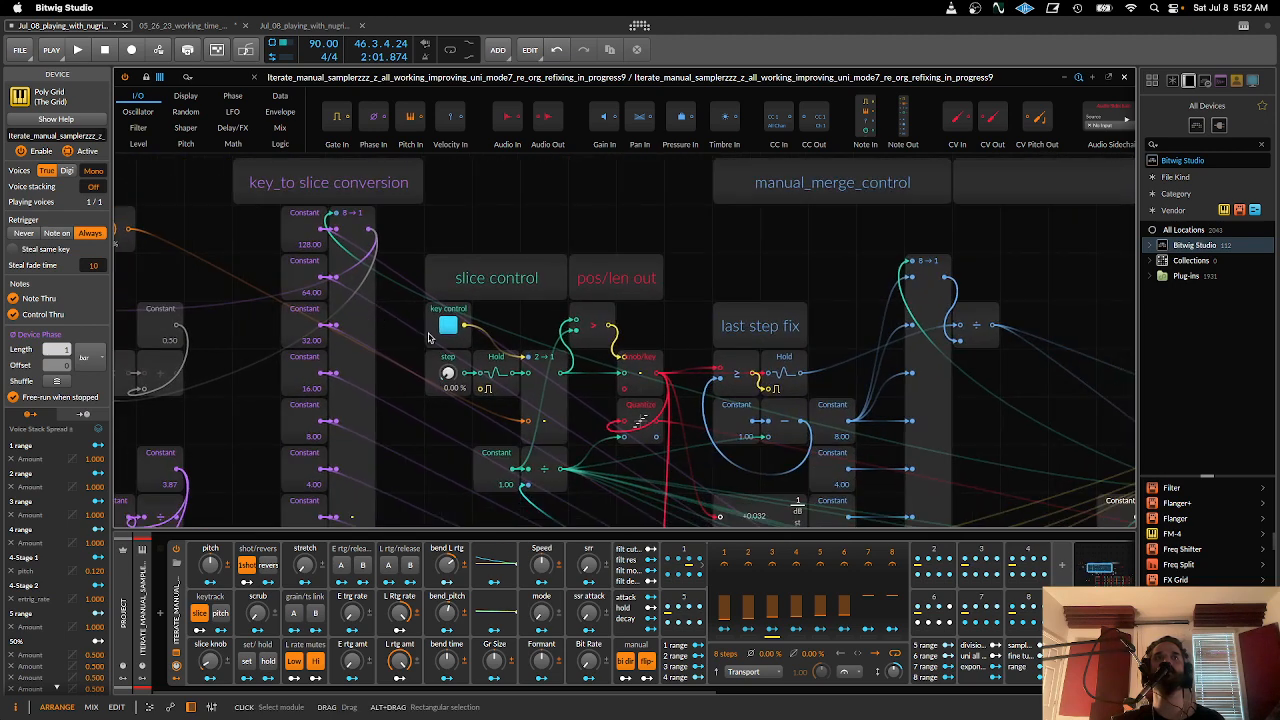
left_click_drag(432, 338, 336, 322)
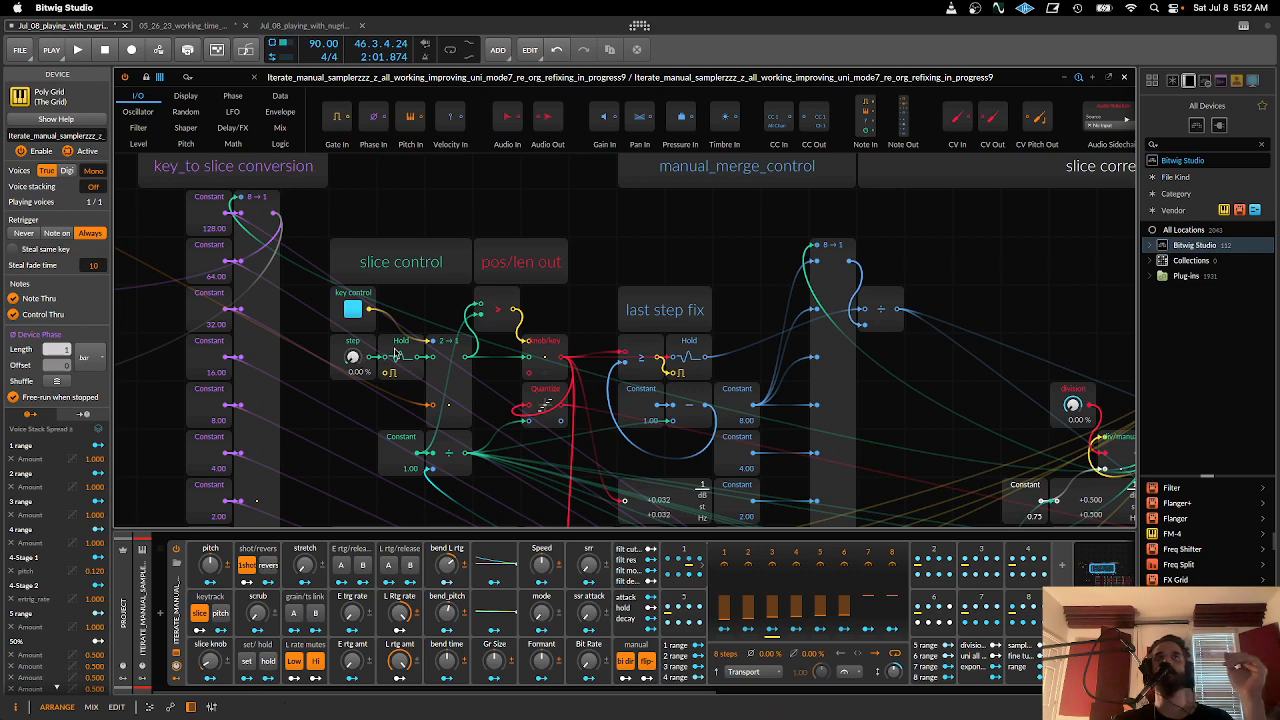
- Look through the patch from the slice control section past last step fix to the parseq_mod section and its Constant and Bias rows
scroll(483, 340, "down", 5)
scroll(483, 340, "right", 3)
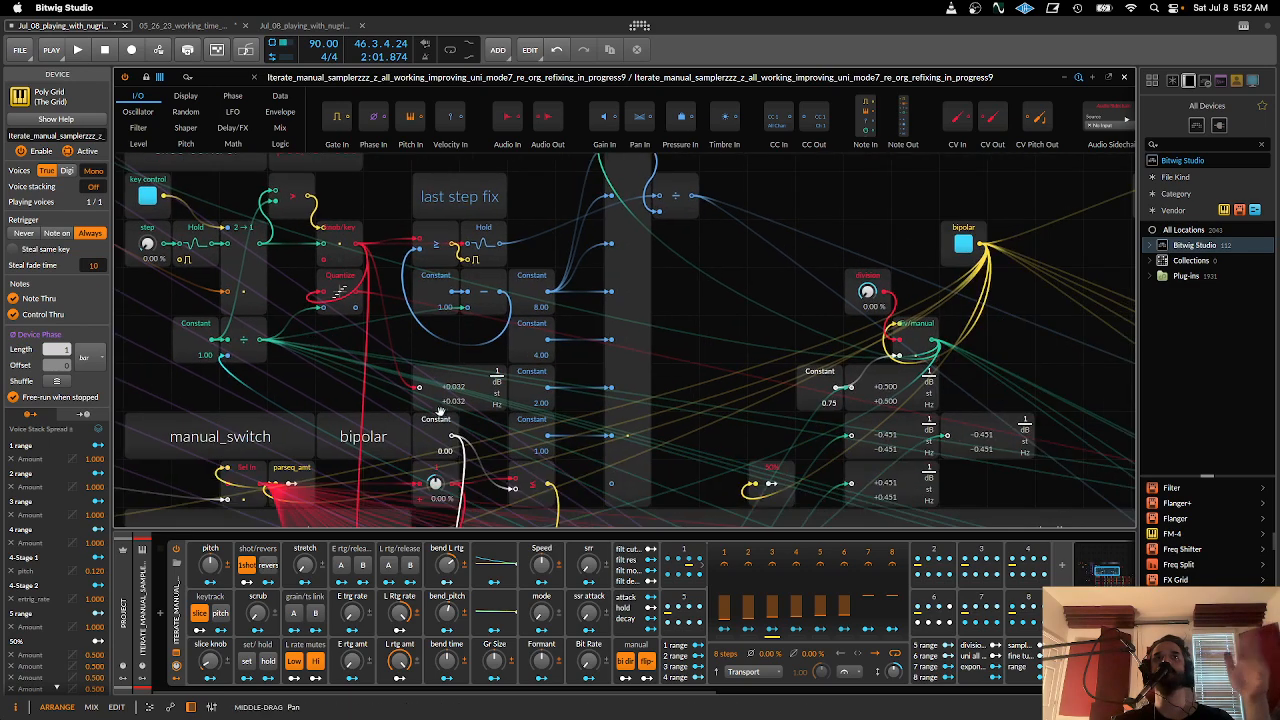
scroll(553, 380, "down", 6)
scroll(553, 380, "left", 5)
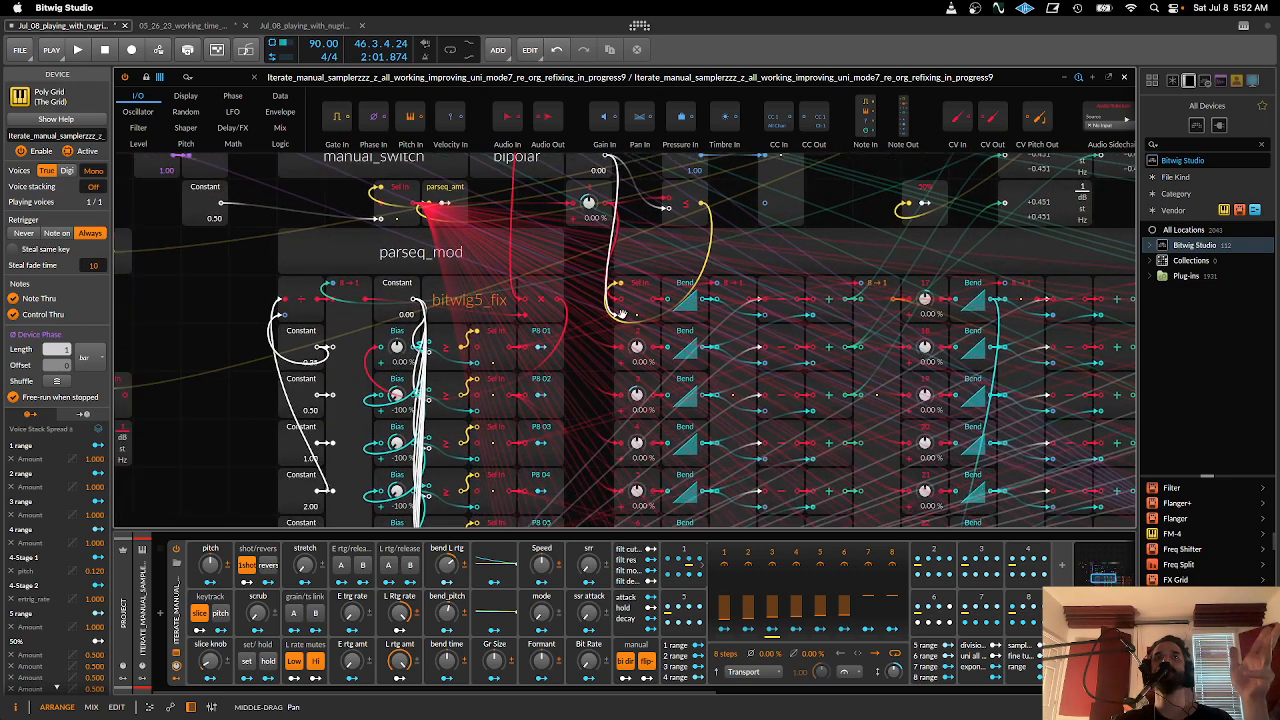
scroll(540, 270, "down", 1)
scroll(540, 270, "left", 2)
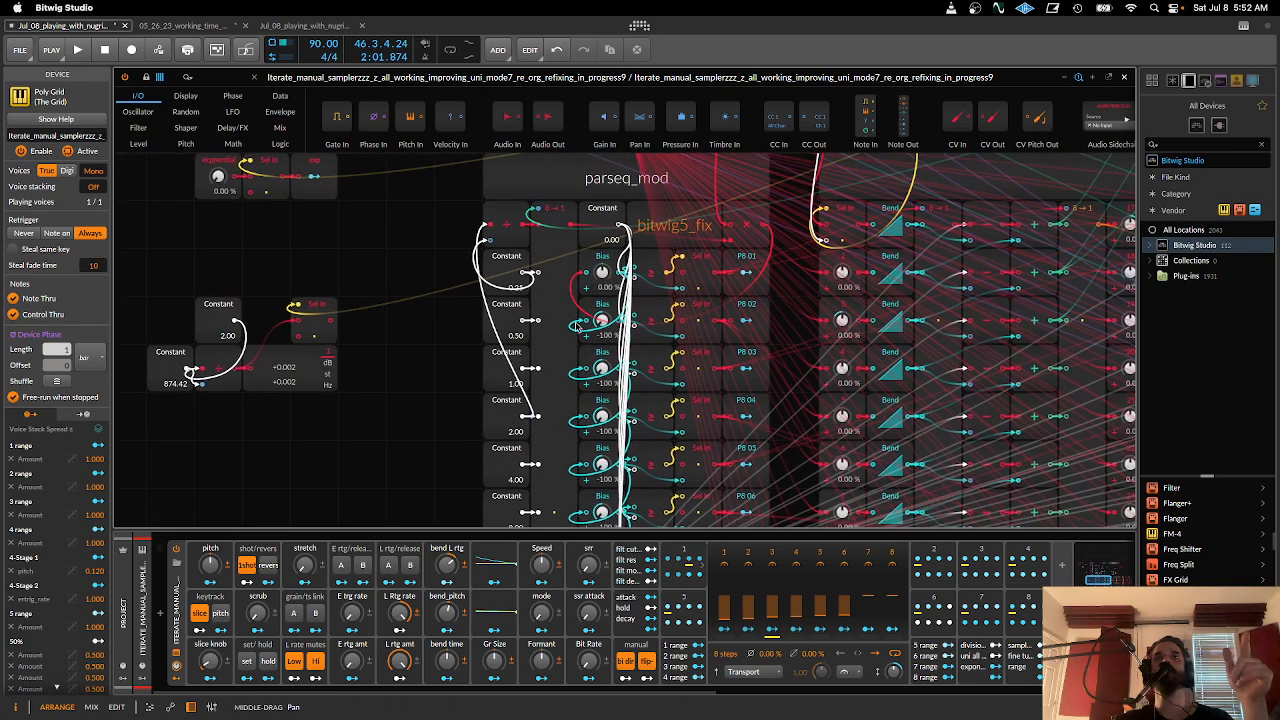
scroll(586, 298, "left", 2)
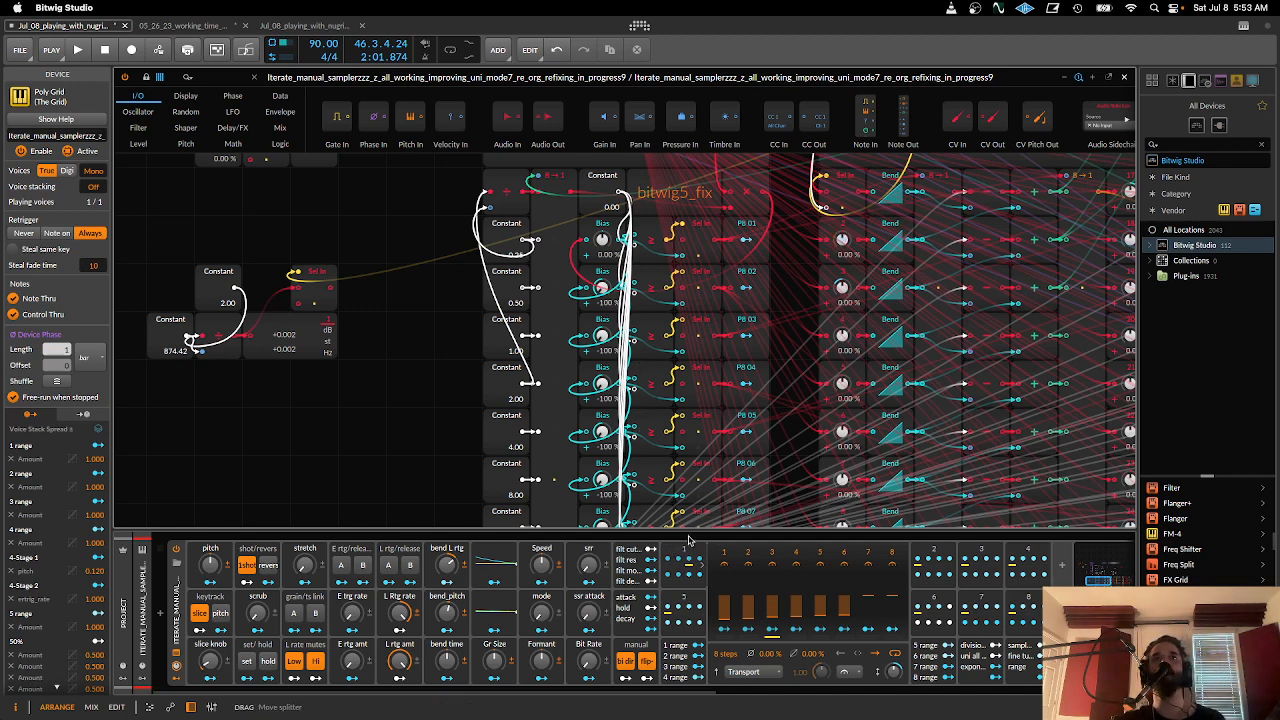
- Select ParSeq-8 modulator 1 and the 0.00 Constant heading the parseq_mod Bias column, and examine the rows down to PB 08
left_click(692, 547)
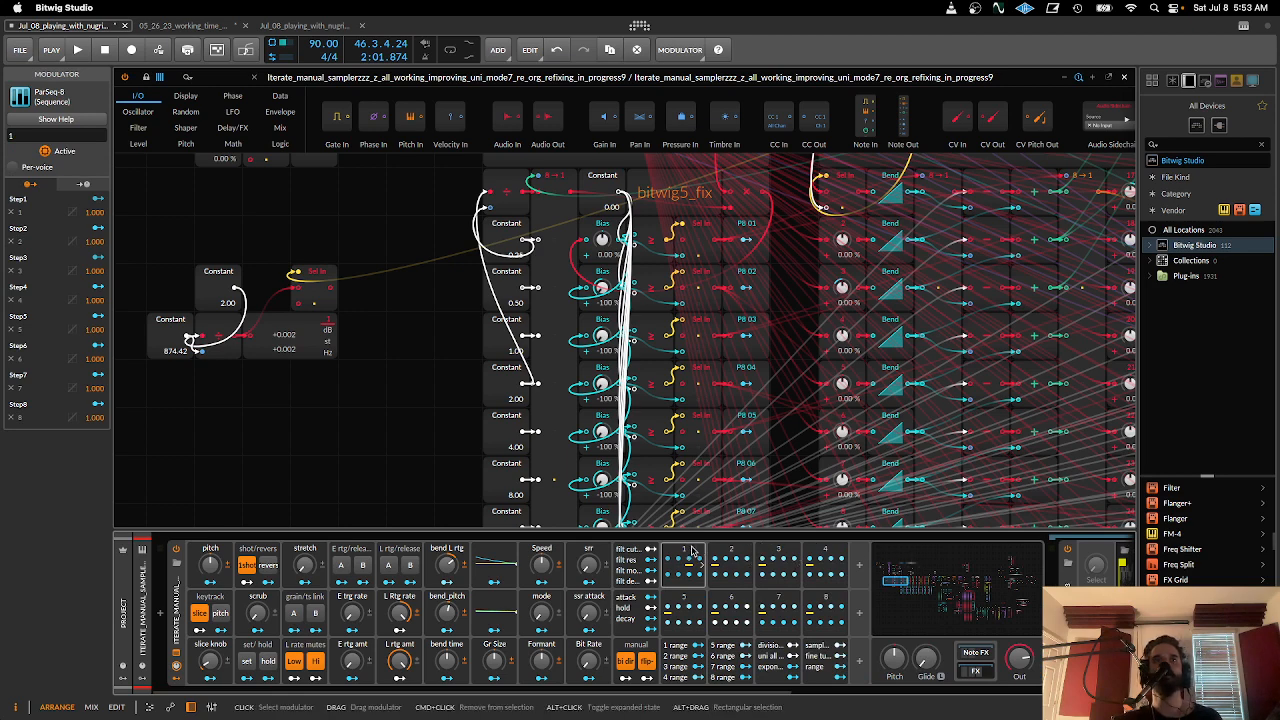
left_click_drag(697, 692, 630, 692)
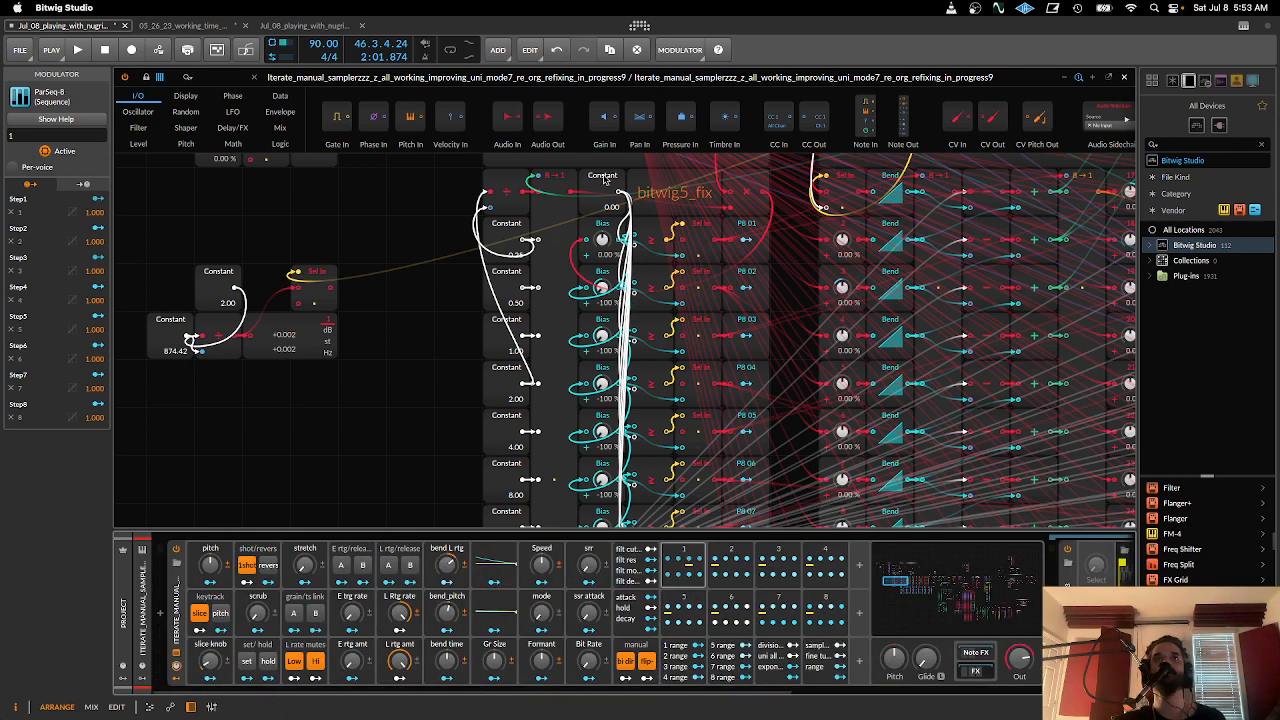
scroll(604, 180, "up", 5)
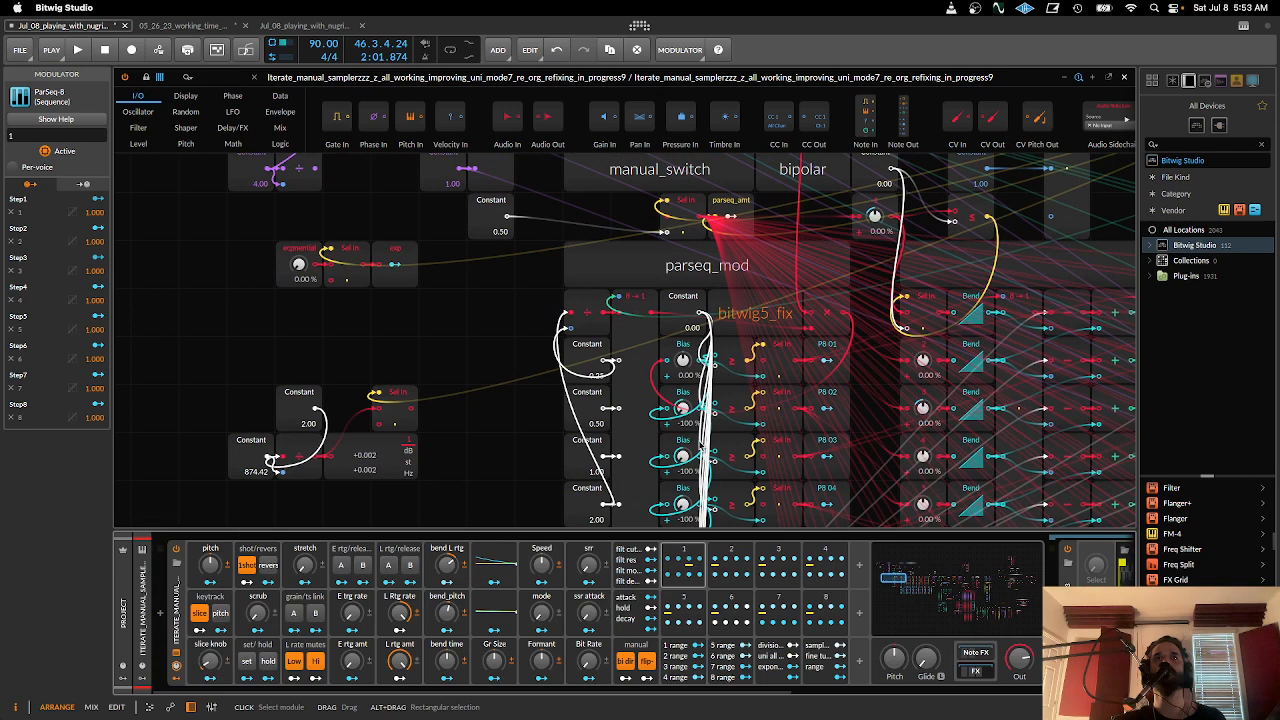
left_click(692, 313)
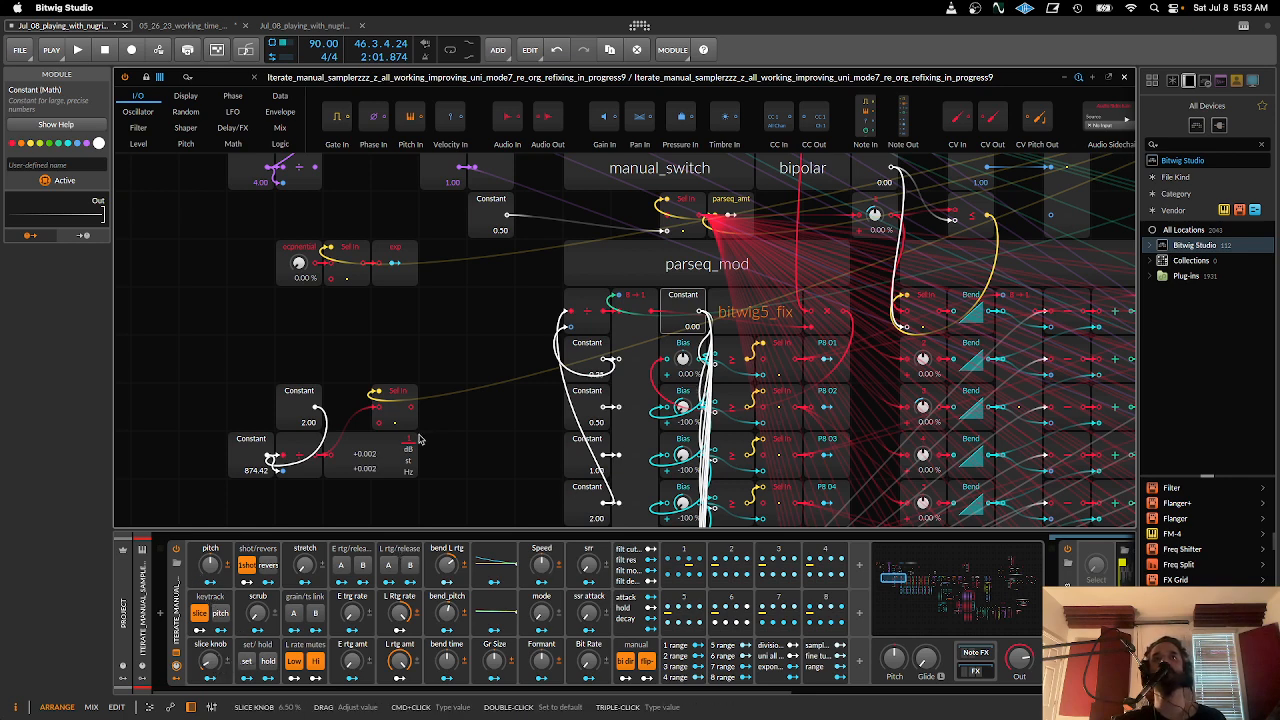
scroll(656, 297, "down", 5)
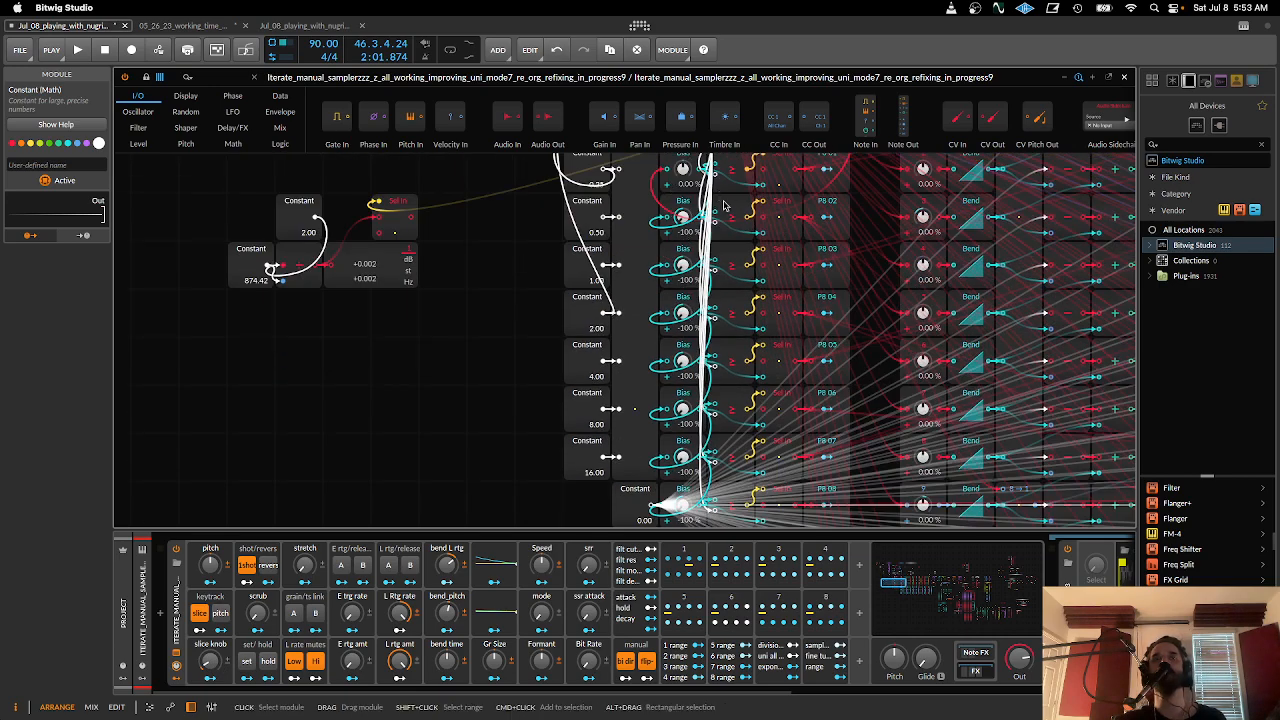
scroll(725, 206, "up", 5)
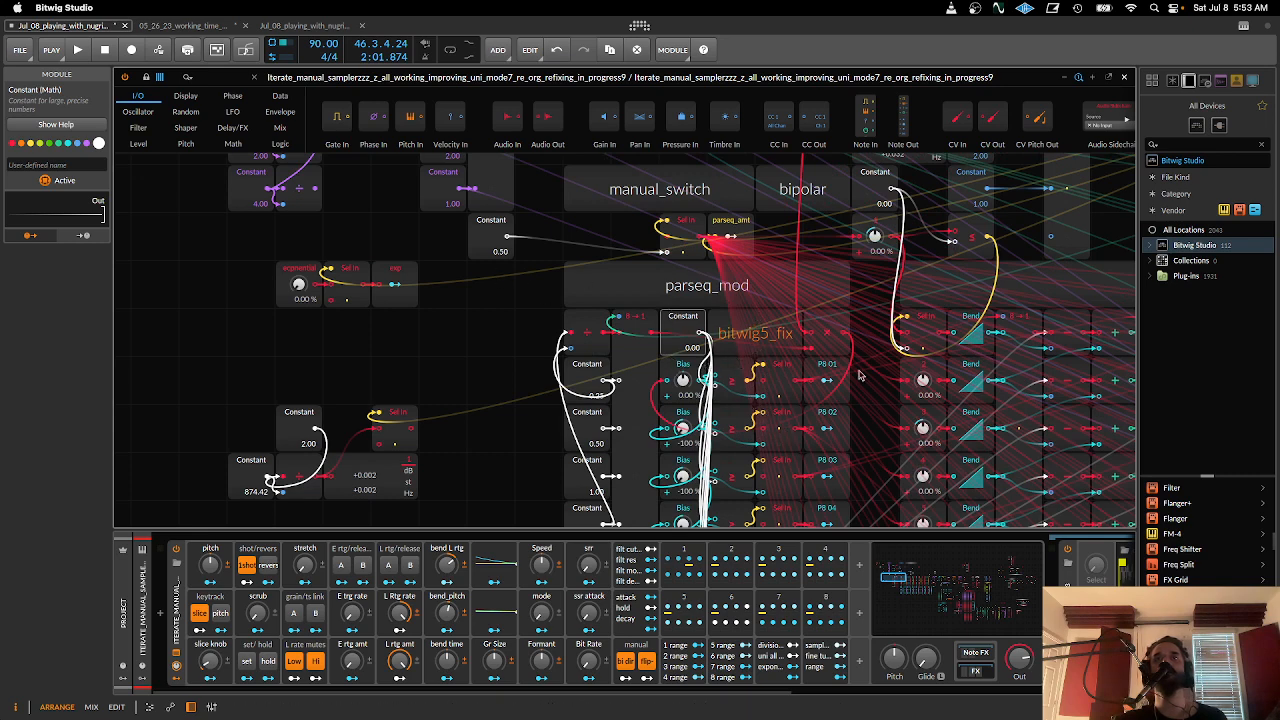
- Review the ParSeq-8 modulators 1 to 4 one after another and return to modulator 1
left_click(685, 548)
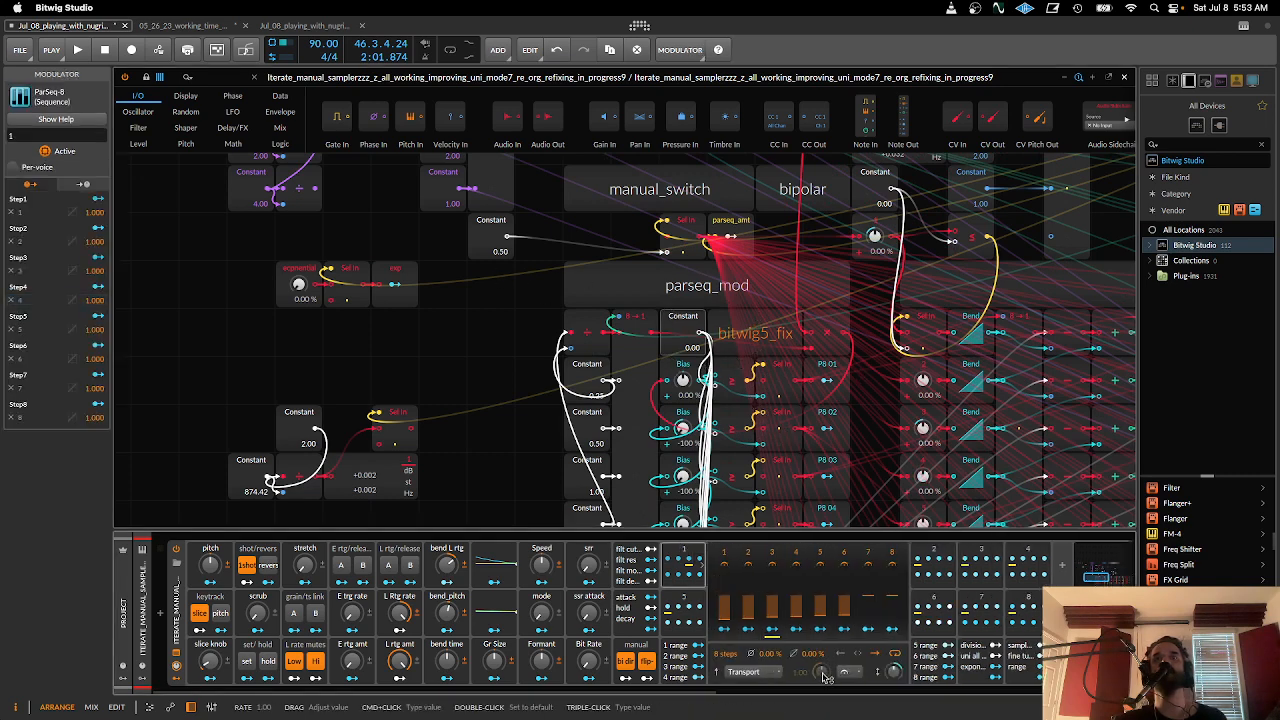
left_click(933, 565)
left_click(980, 565)
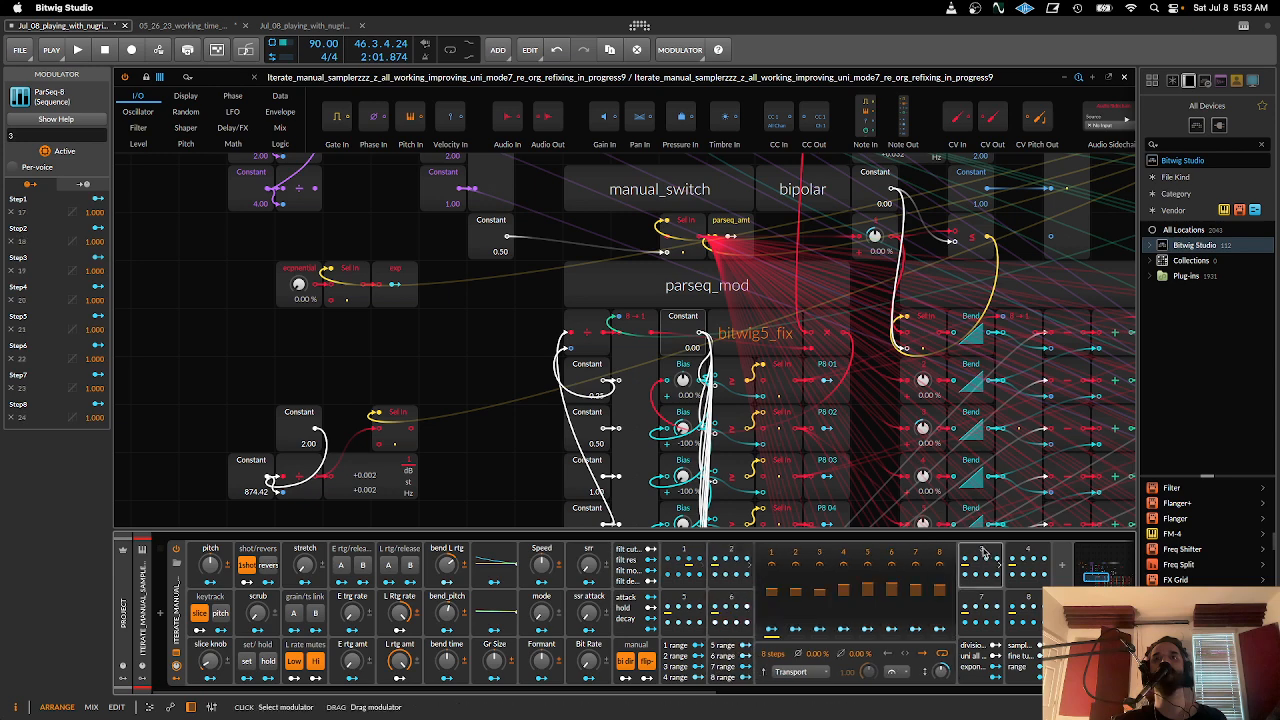
left_click(1040, 556)
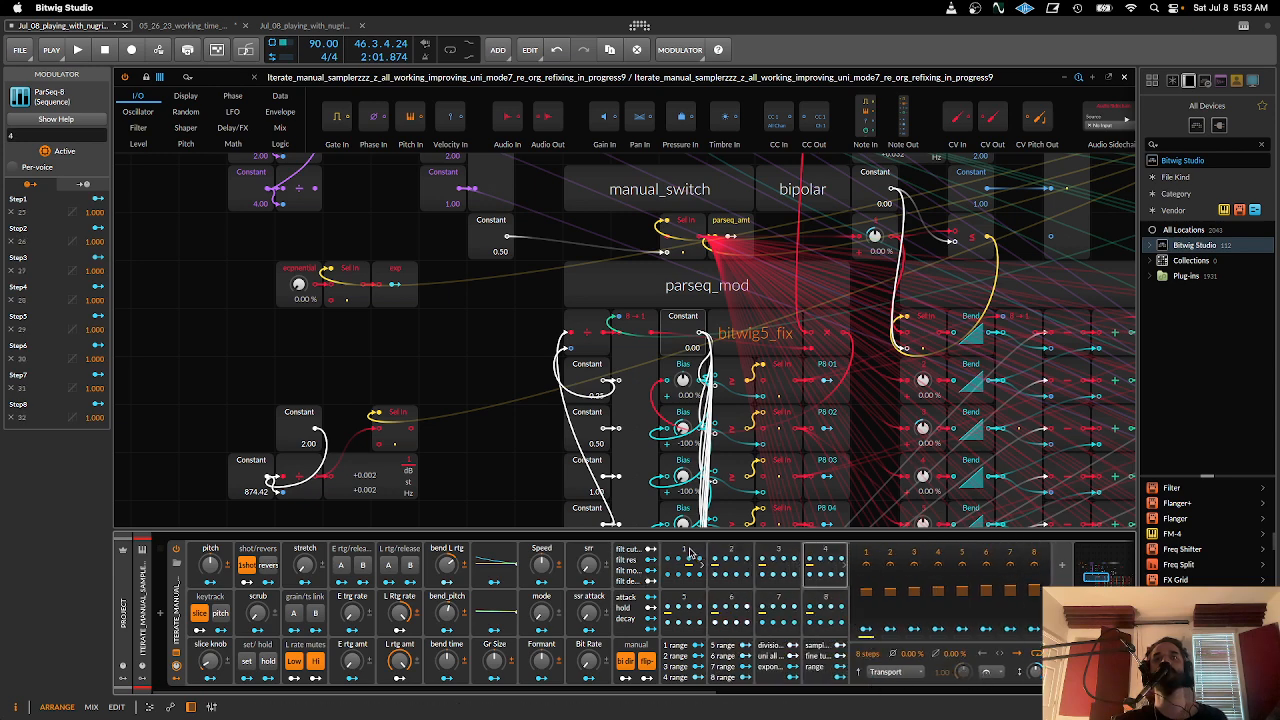
left_click(686, 553)
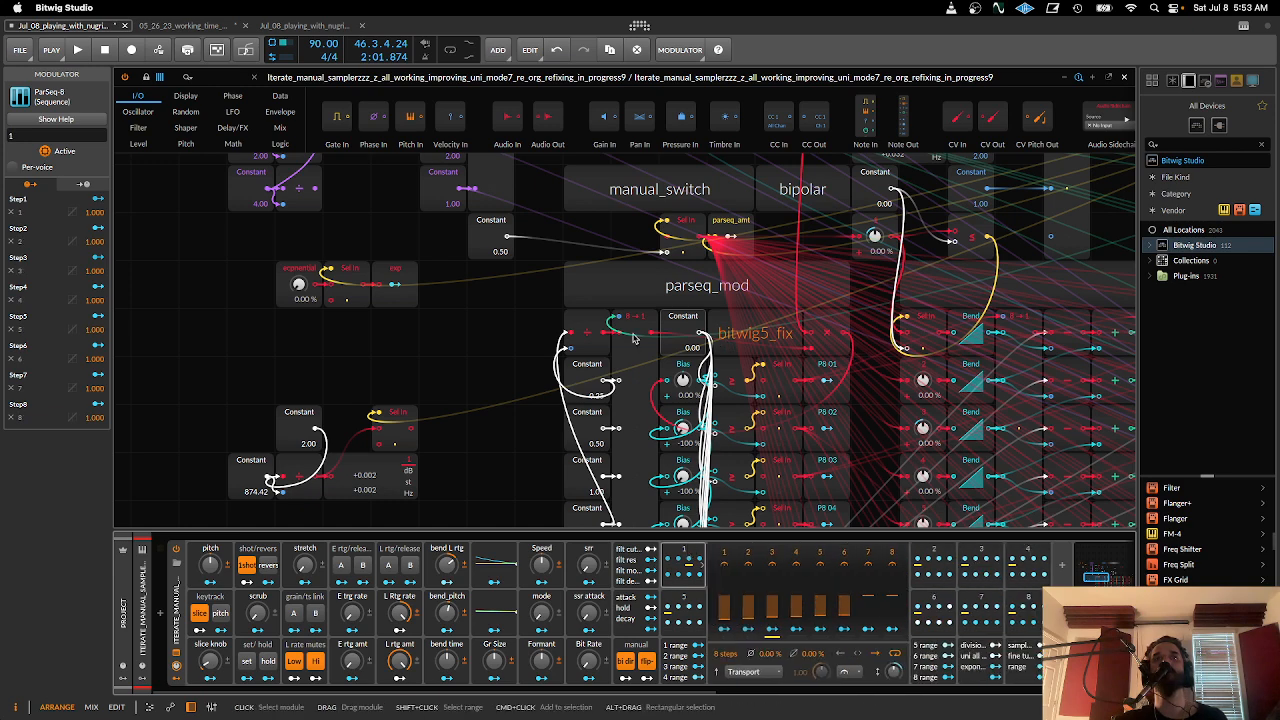
- Select the Merge module in parseq_mod and examine the Constant values feeding its eight signal inputs
left_click(632, 326)
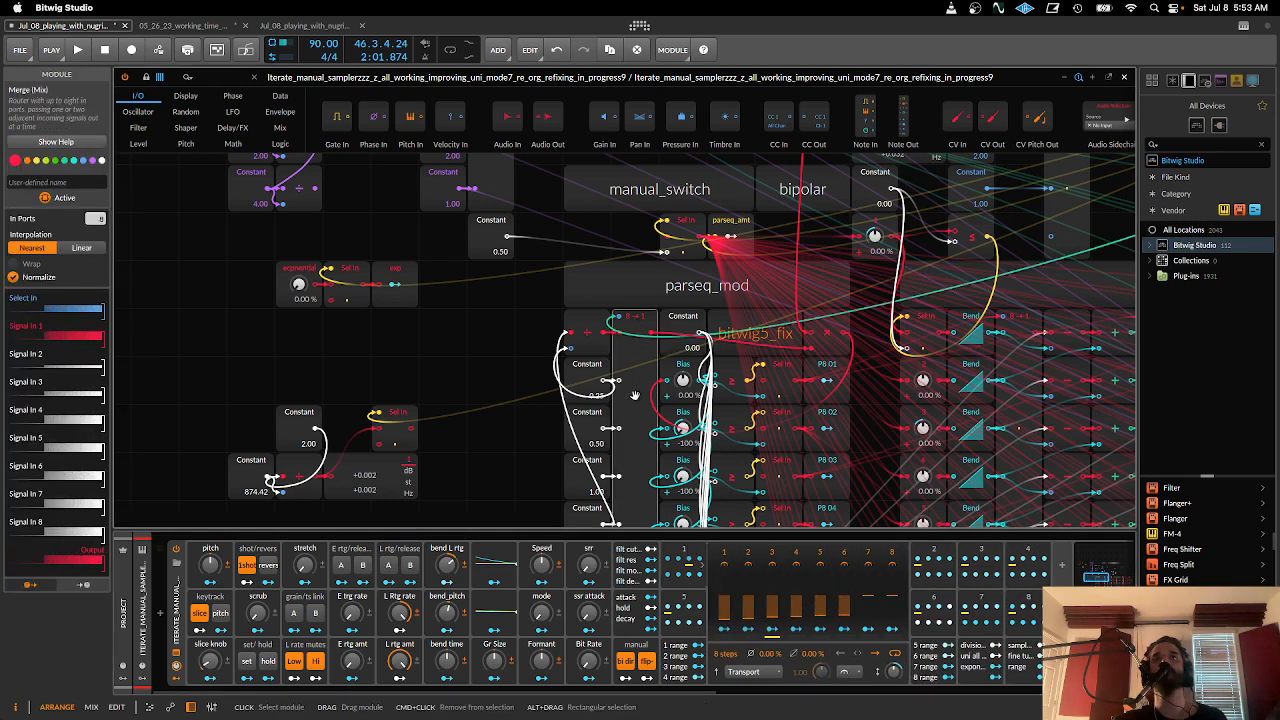
scroll(634, 396, "down", 2)
scroll(634, 396, "down", 3)
scroll(634, 396, "up", 6)
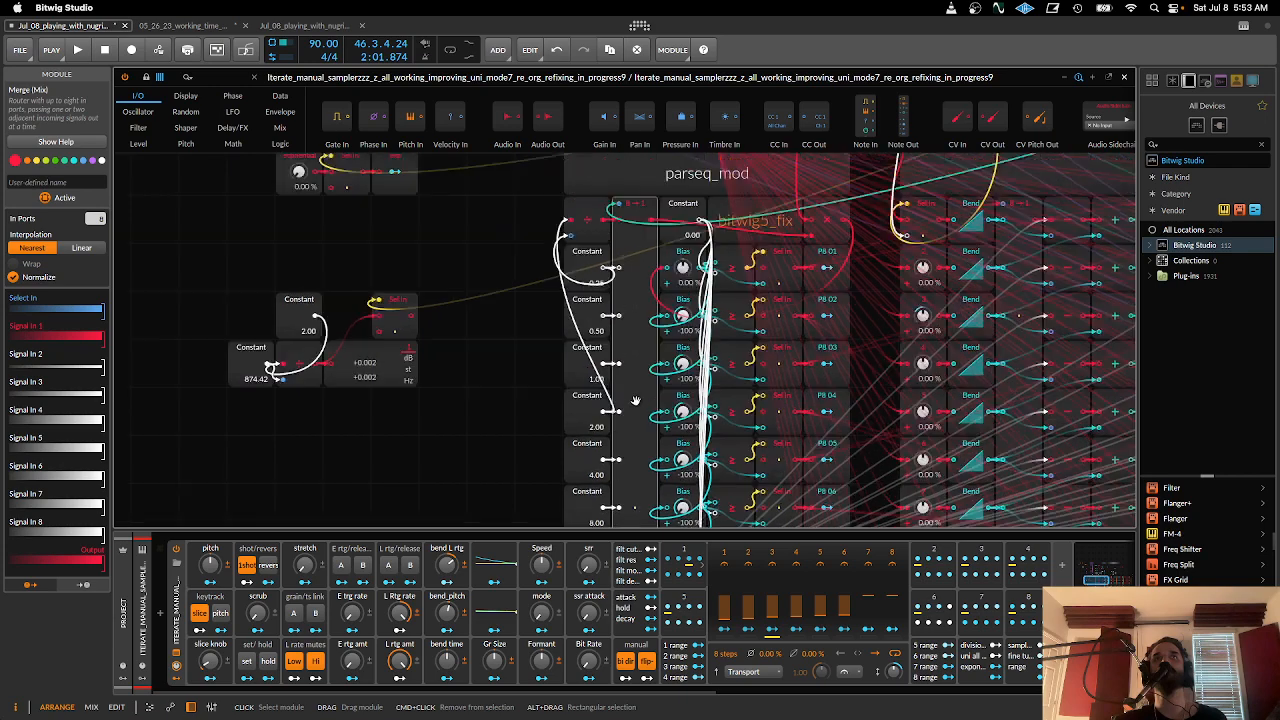
scroll(621, 323, "down", 8)
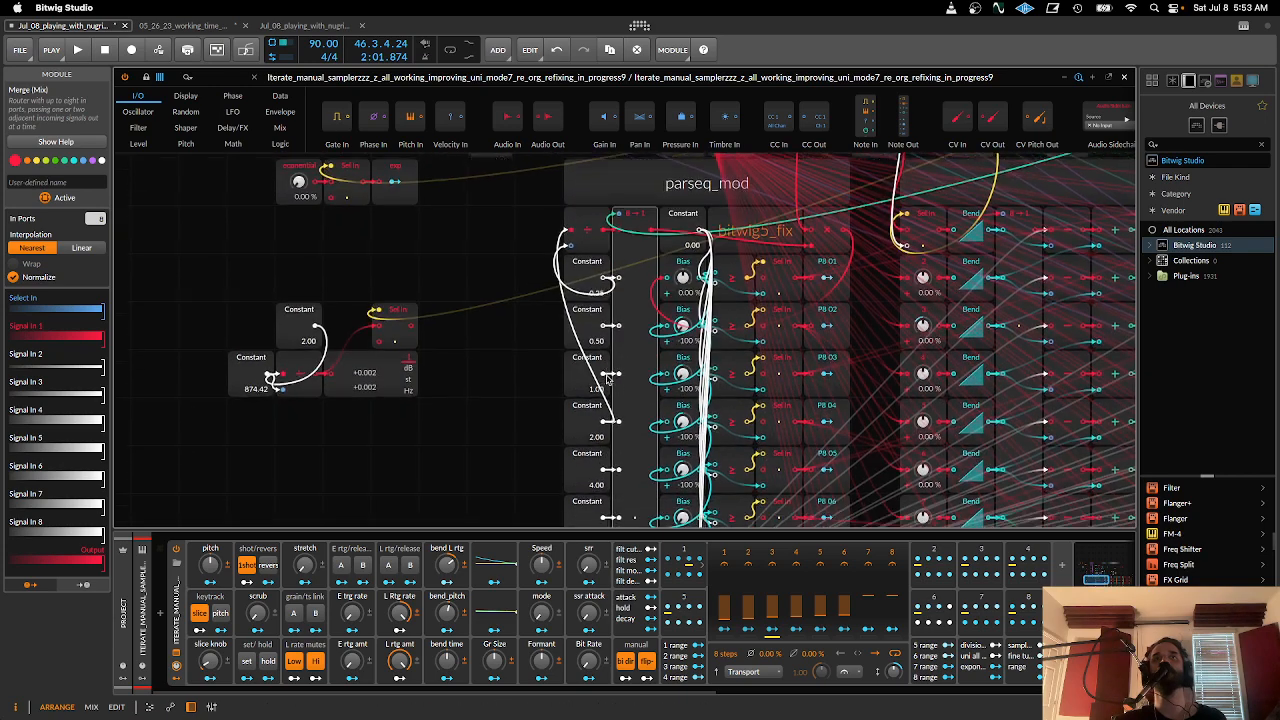
scroll(610, 381, "up", 3)
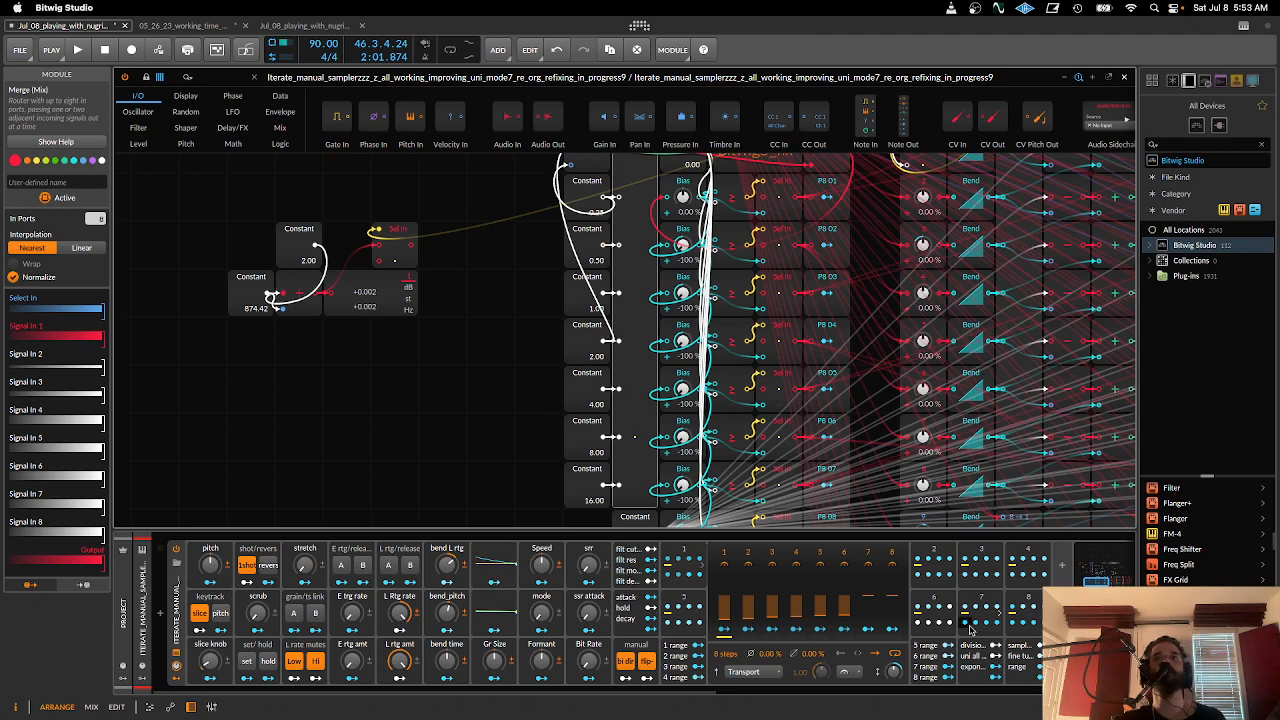
- Open the divisions macro, turn divisions fully down, and adjust the slice knob with keytrack slice off
left_click(962, 656)
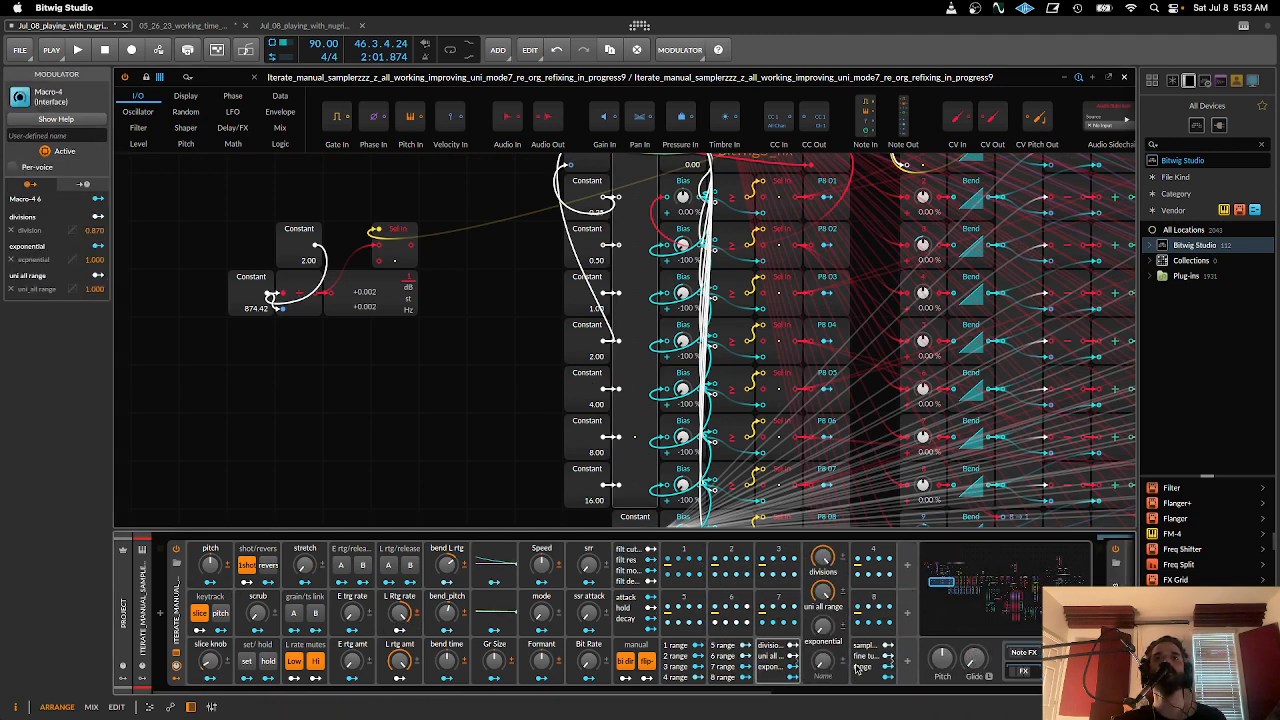
left_click_drag(823, 559, 823, 665)
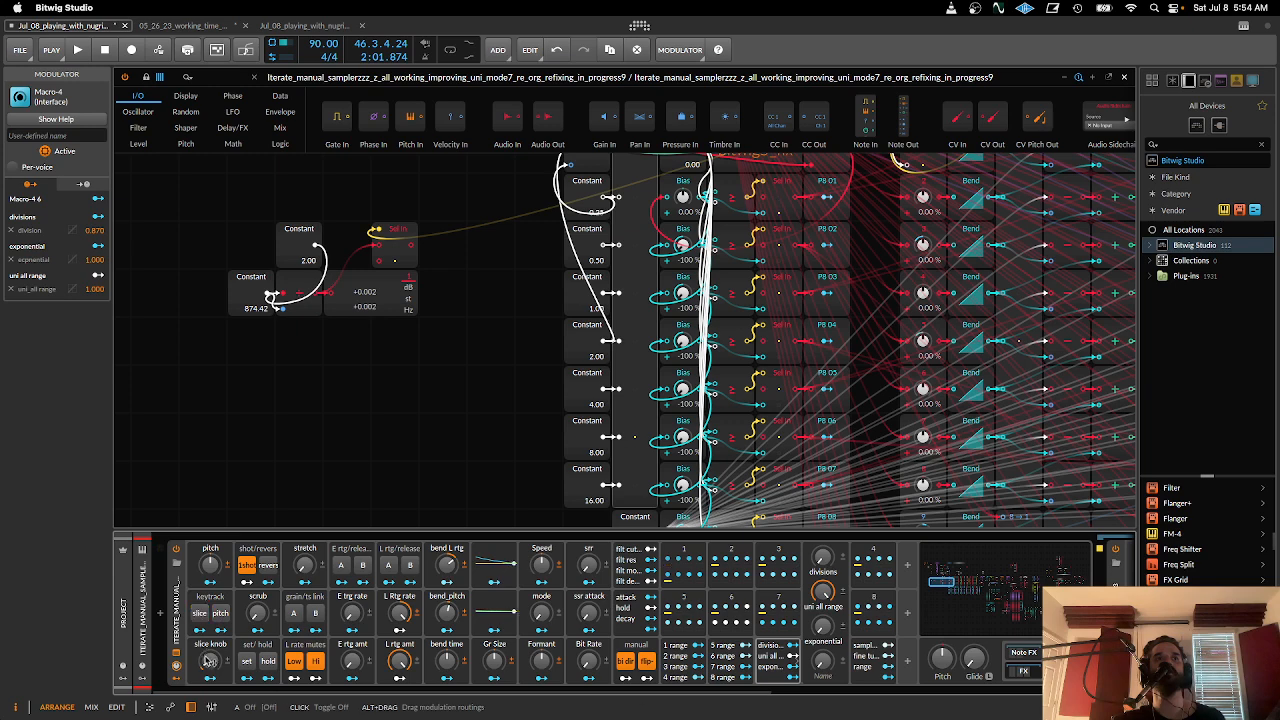
left_click_drag(208, 660, 208, 649)
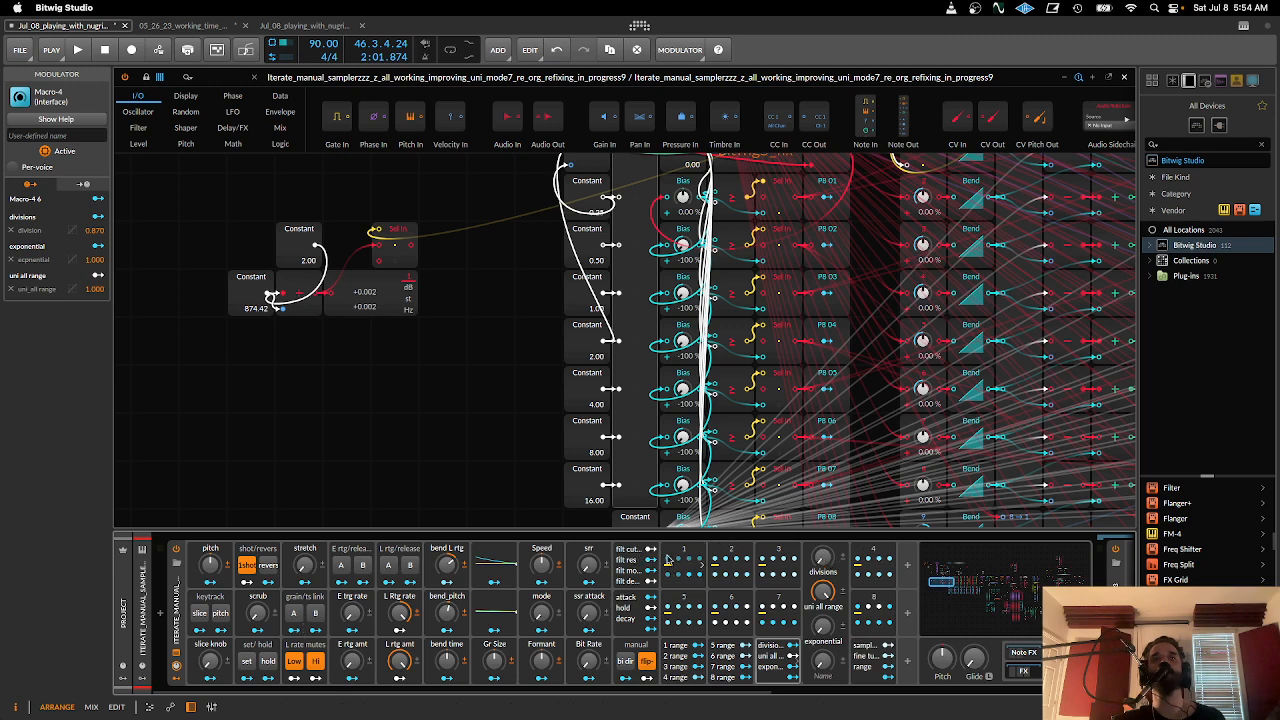
mouse_move(209, 661)
left_mouse_down()
mouse_move(209, 625)
mouse_move(209, 663)
left_mouse_up()
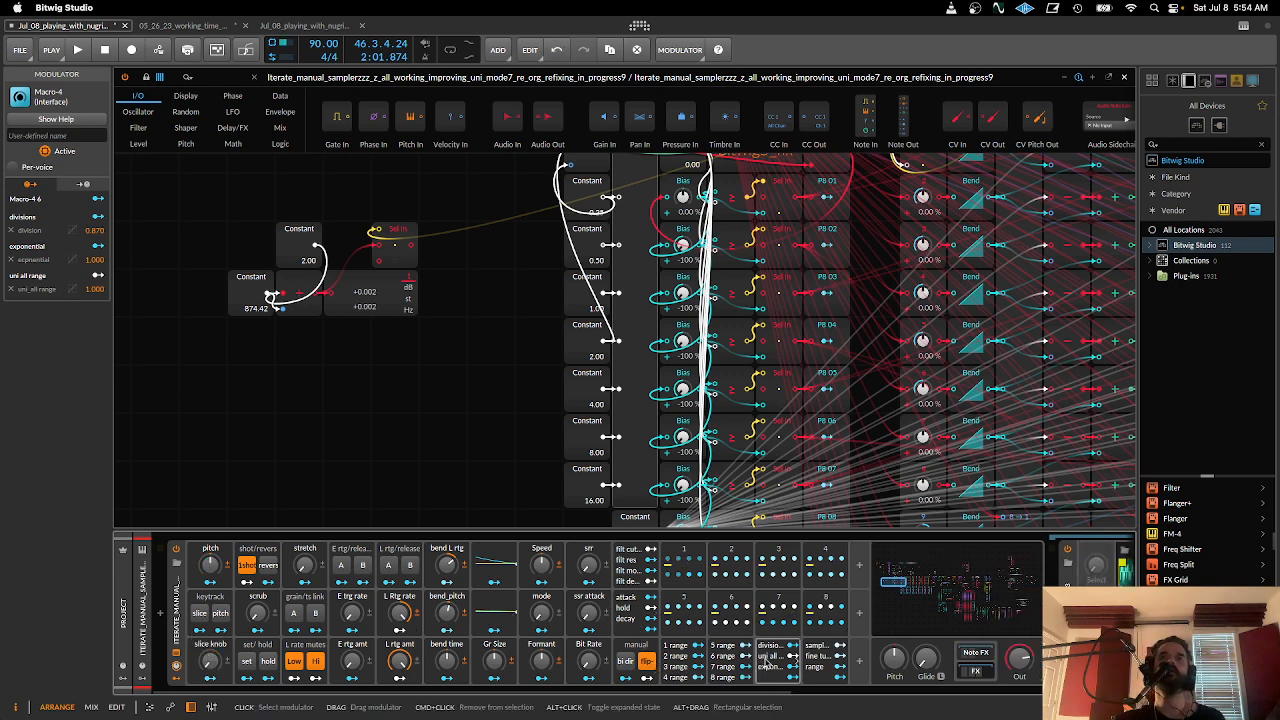
- View the 5 to 8 range macros and switch slice on in the keytrack buttons modulator
left_click(725, 660, "alt")
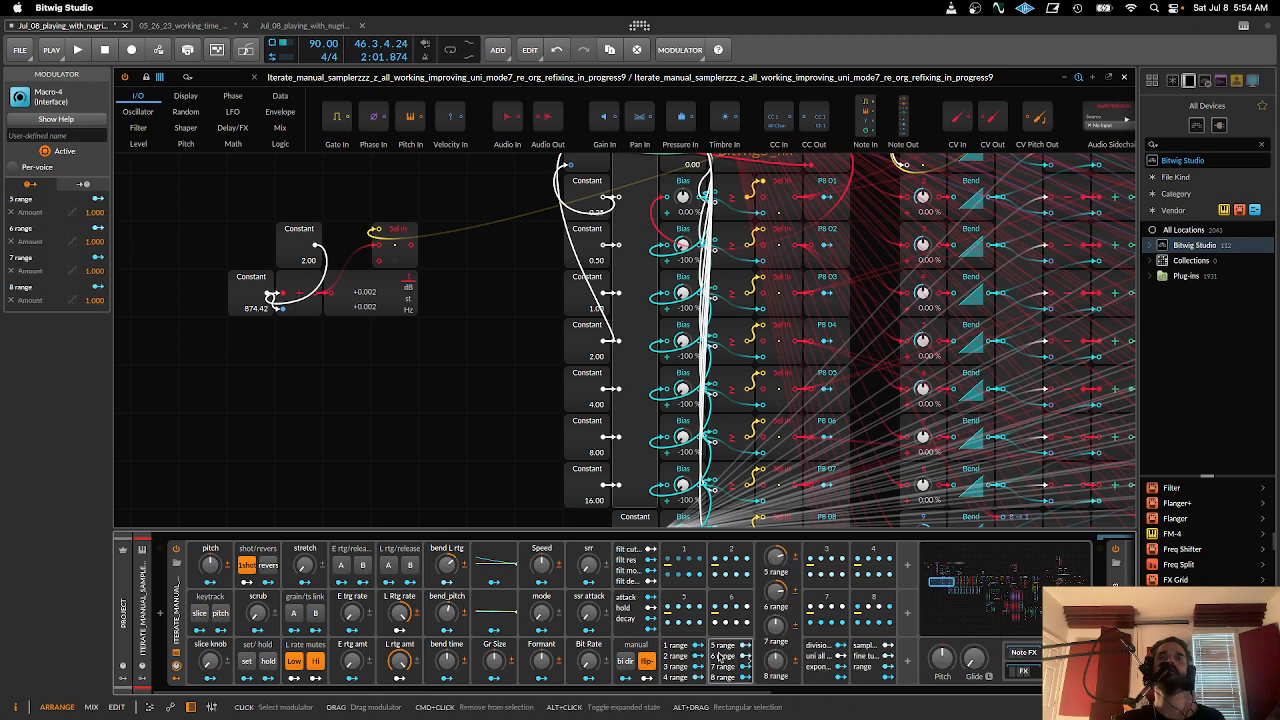
left_click(207, 601)
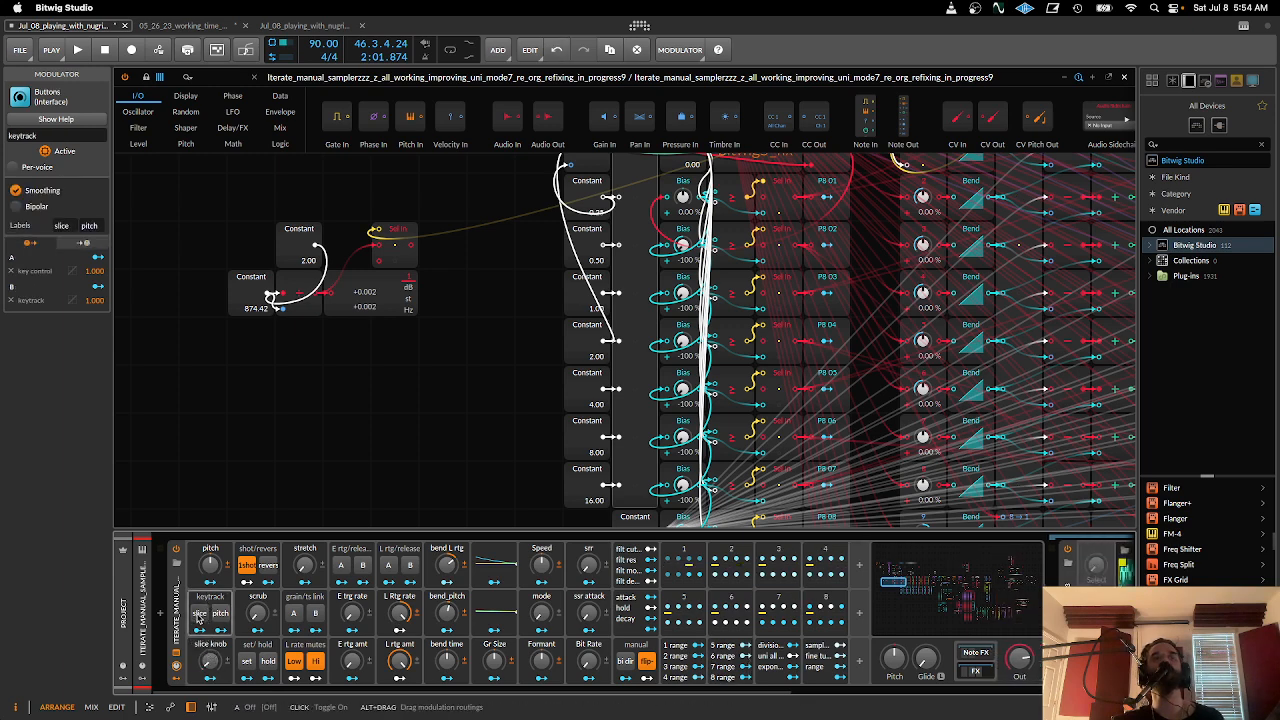
left_click(200, 616)
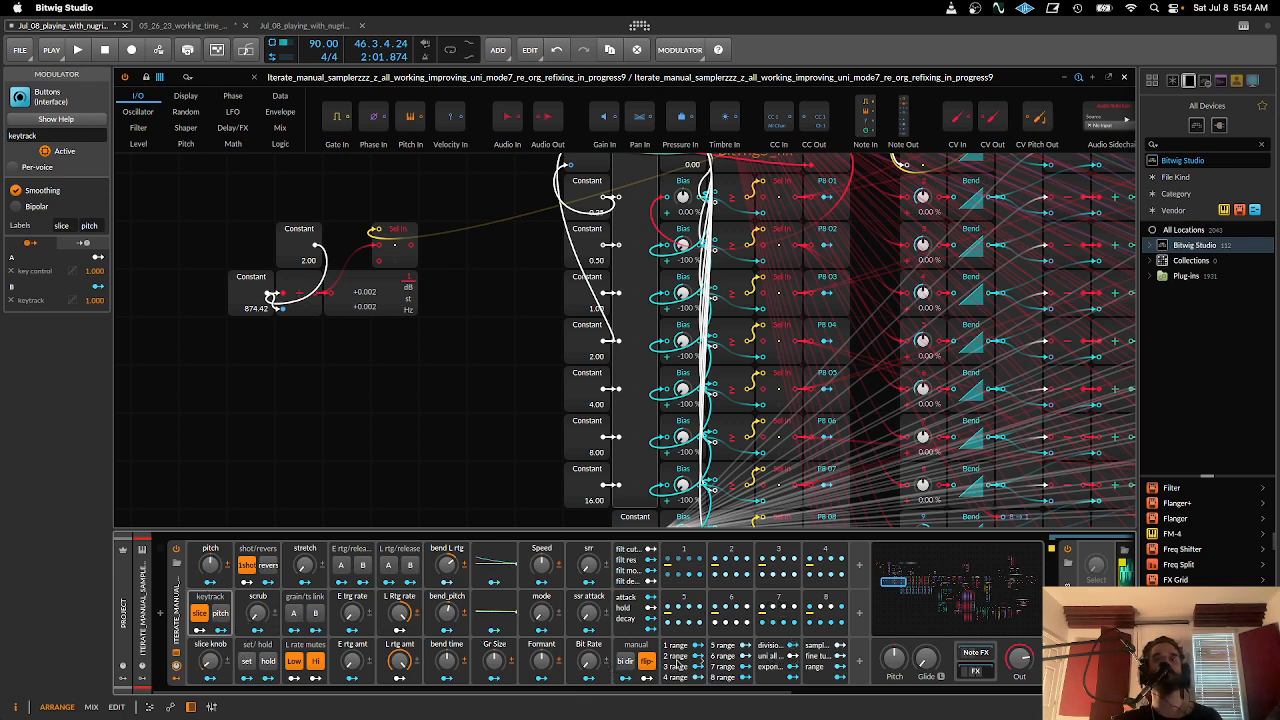
- Sweep the divisions macro up to 100 % and back down to 0.00 % while checking the parseq_mod Merge inputs
left_click(770, 658)
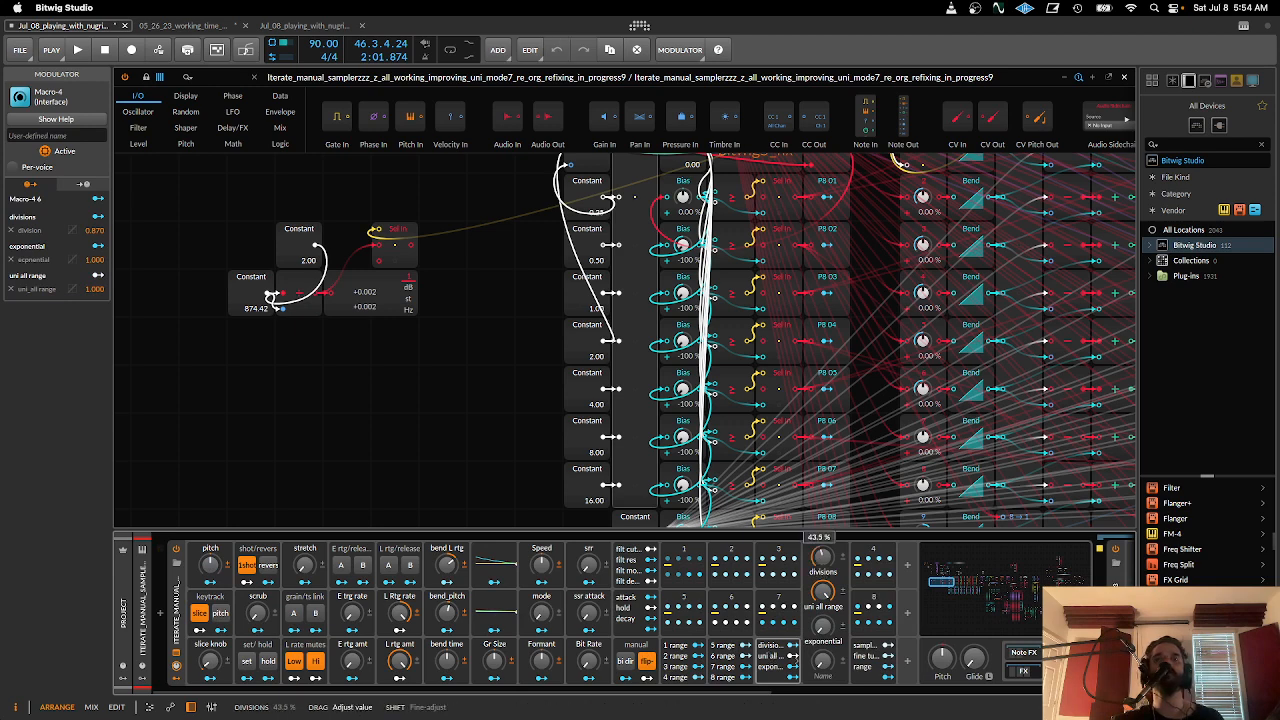
left_click_drag(822, 557, 824, 557)
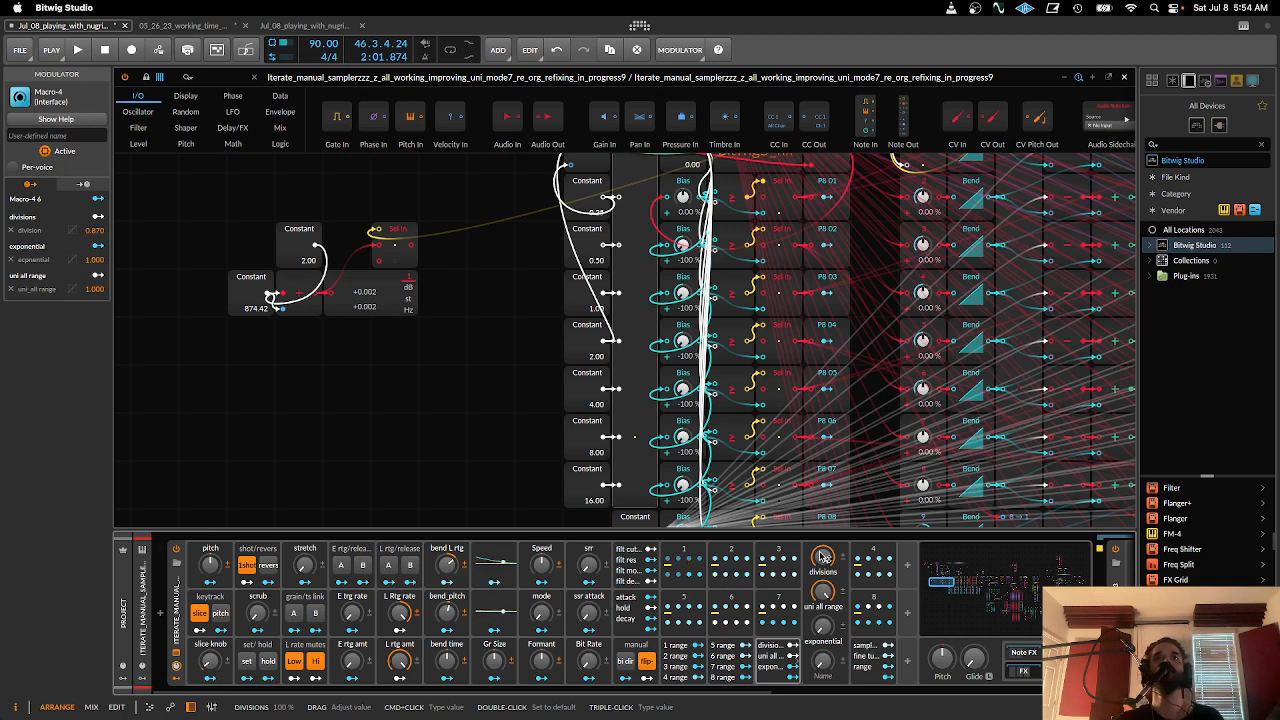
scroll(618, 338, "up", 5)
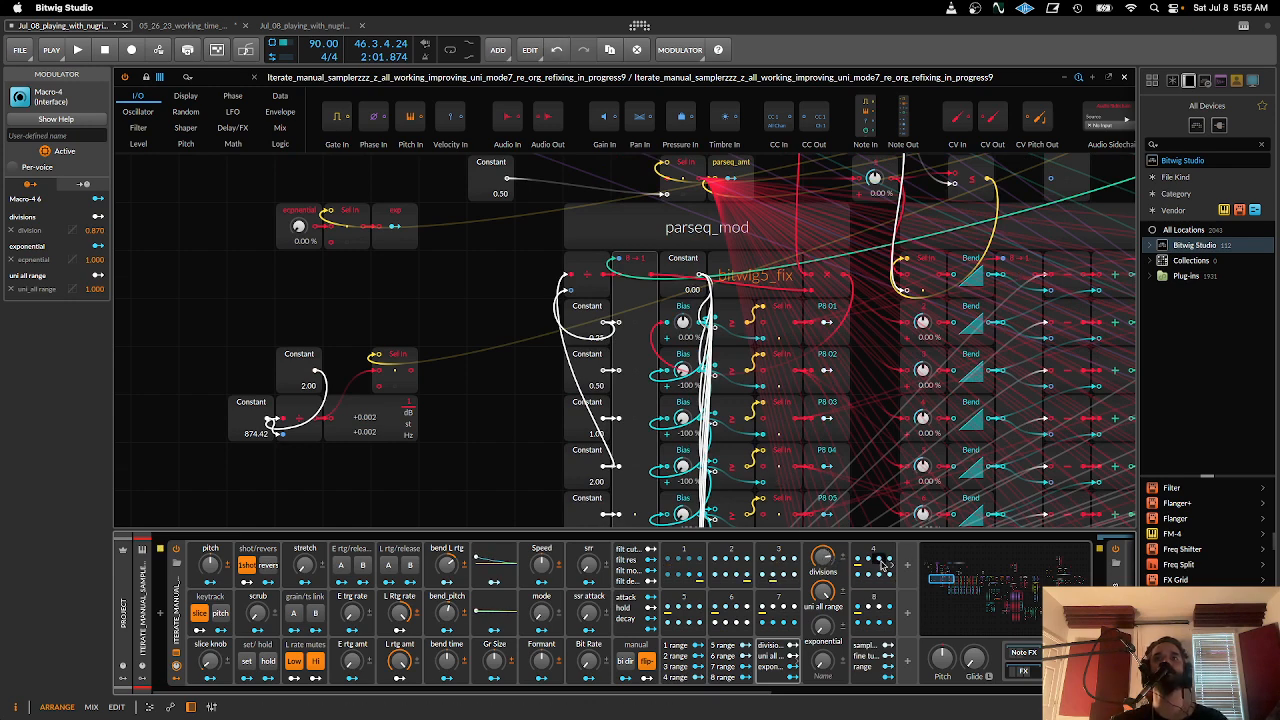
scroll(628, 514, "down", 4)
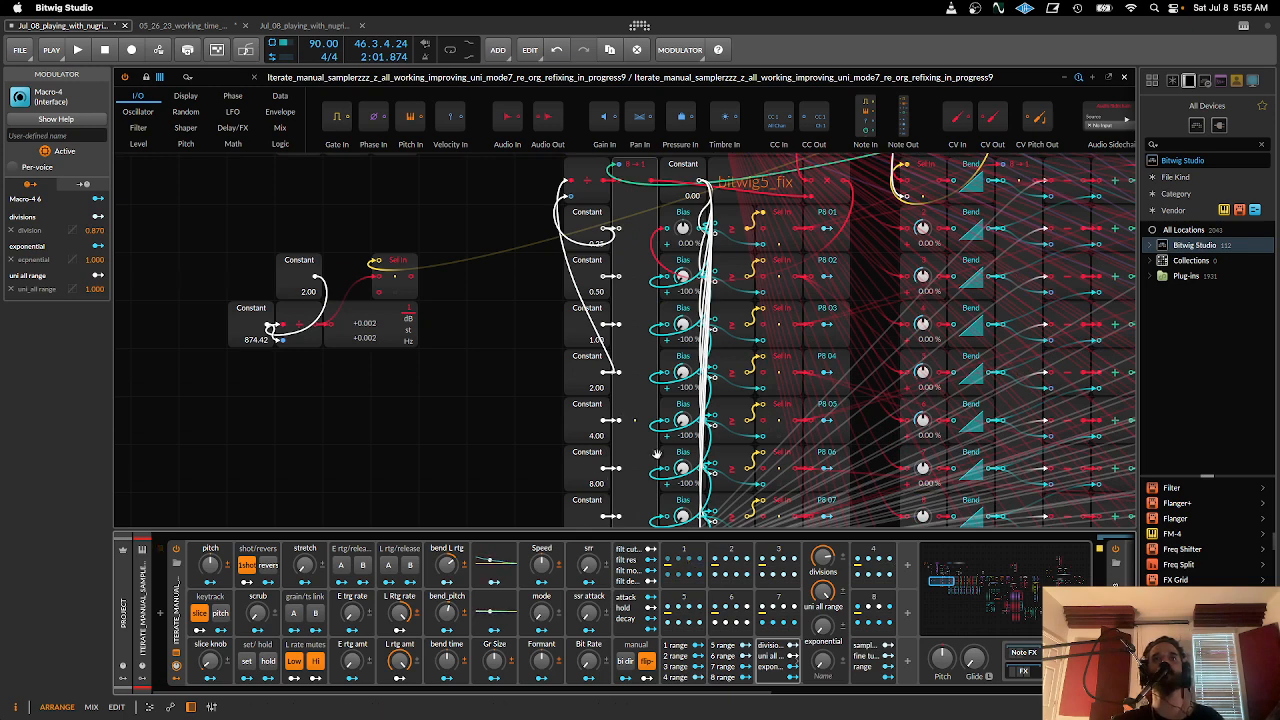
left_click_drag(826, 558, 826, 558)
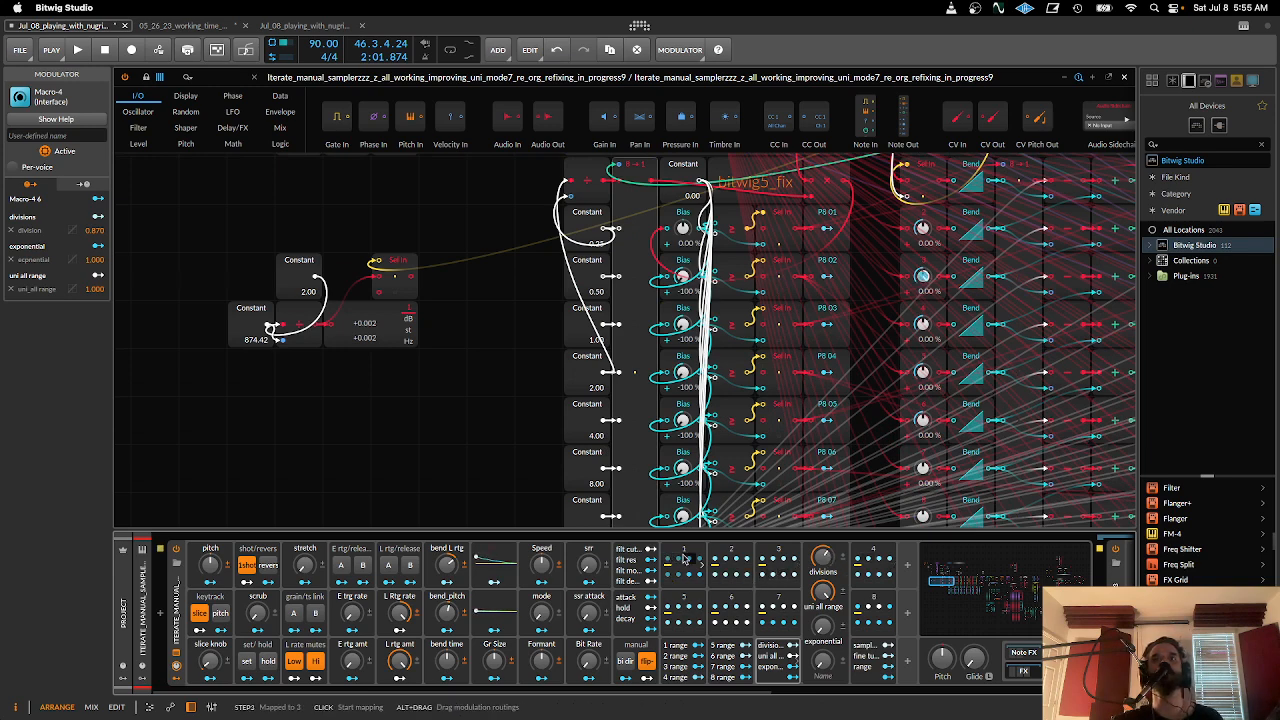
left_click_drag(822, 557, 822, 562)
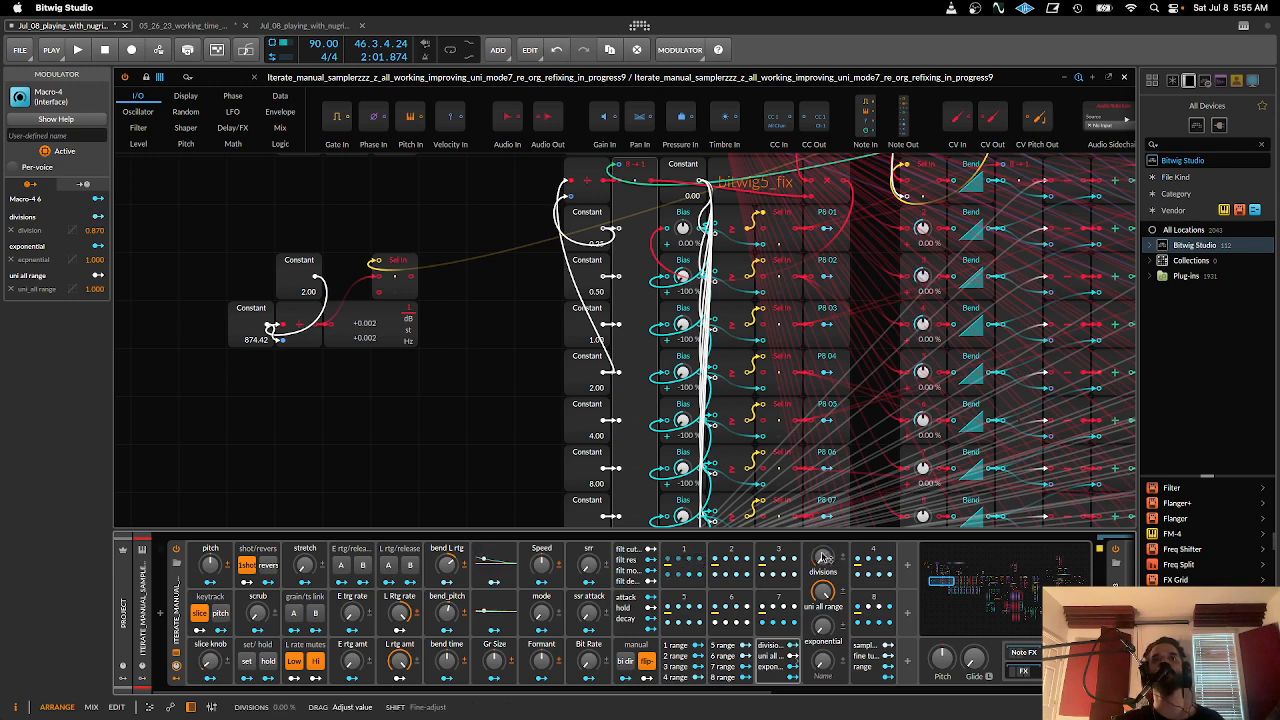
- Reopen ParSeq-8 modulator 1 and examine how the parseq_mod section connects to the manual_slice Bend matrix
left_click(684, 550)
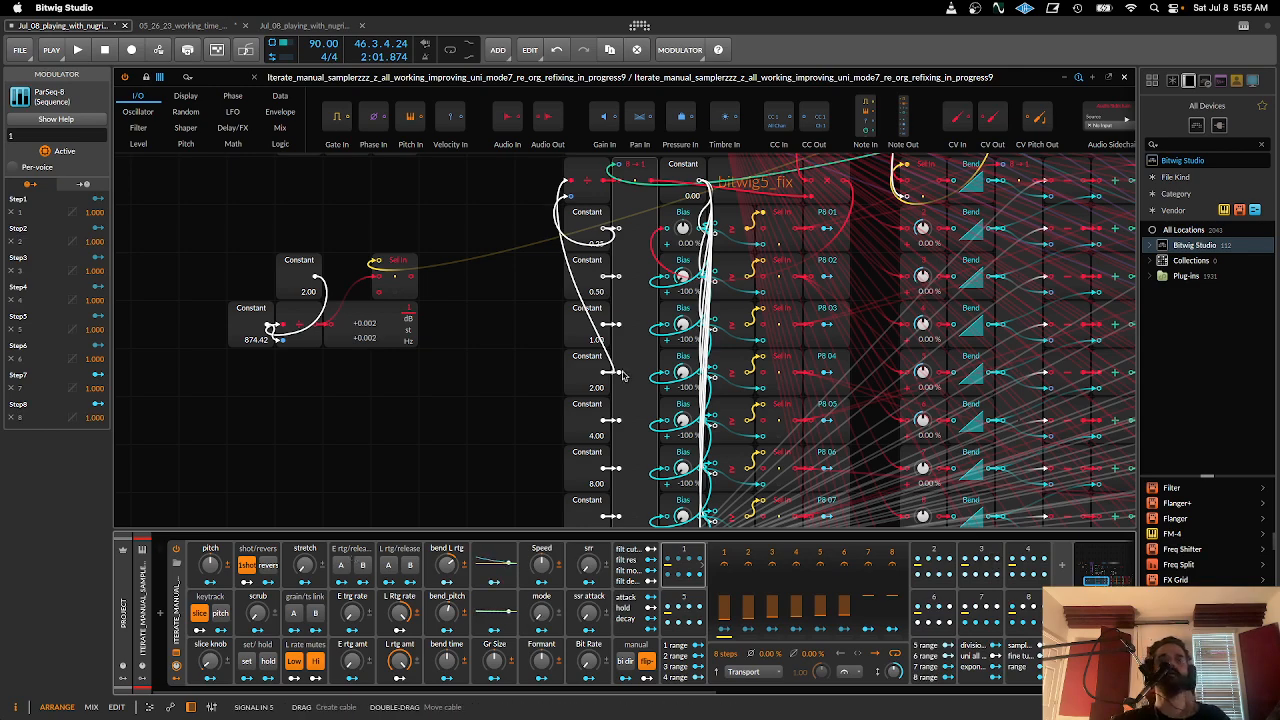
scroll(622, 375, "up", 5)
scroll(437, 304, "right", 8)
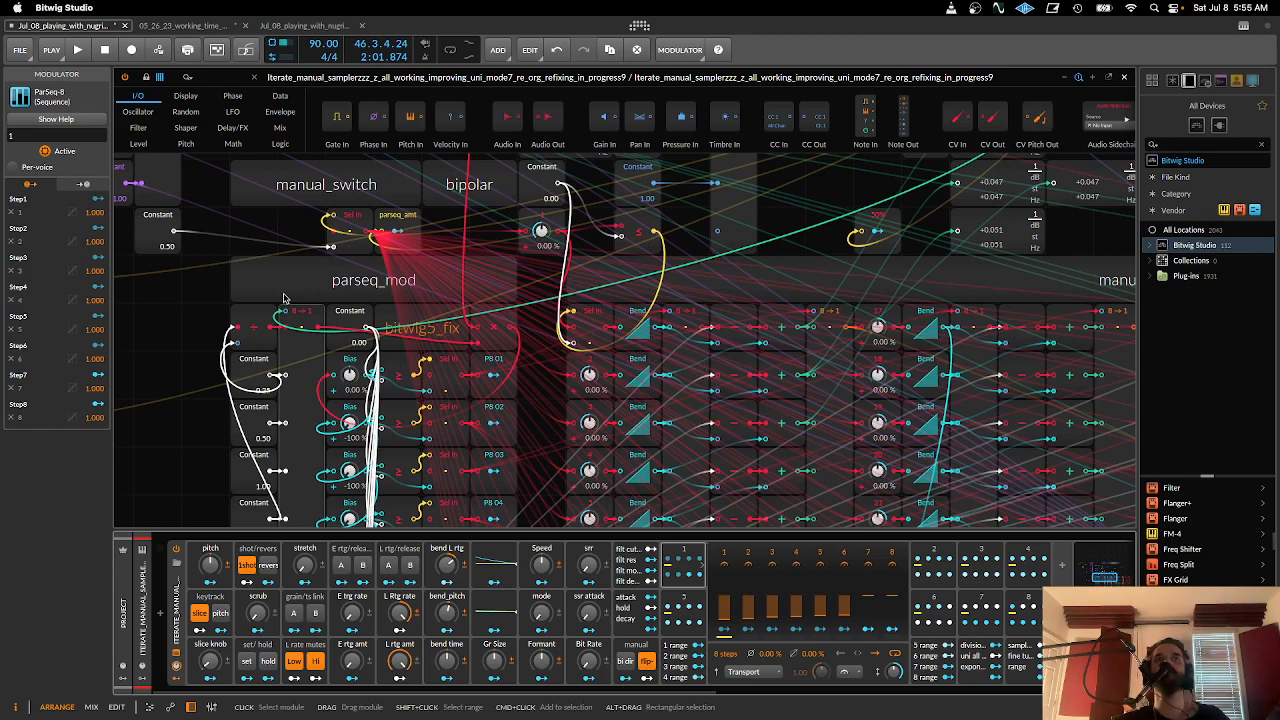
scroll(405, 355, "down", 5)
scroll(412, 340, "left", 2)
scroll(421, 320, "up", 3)
scroll(530, 340, "right", 6)
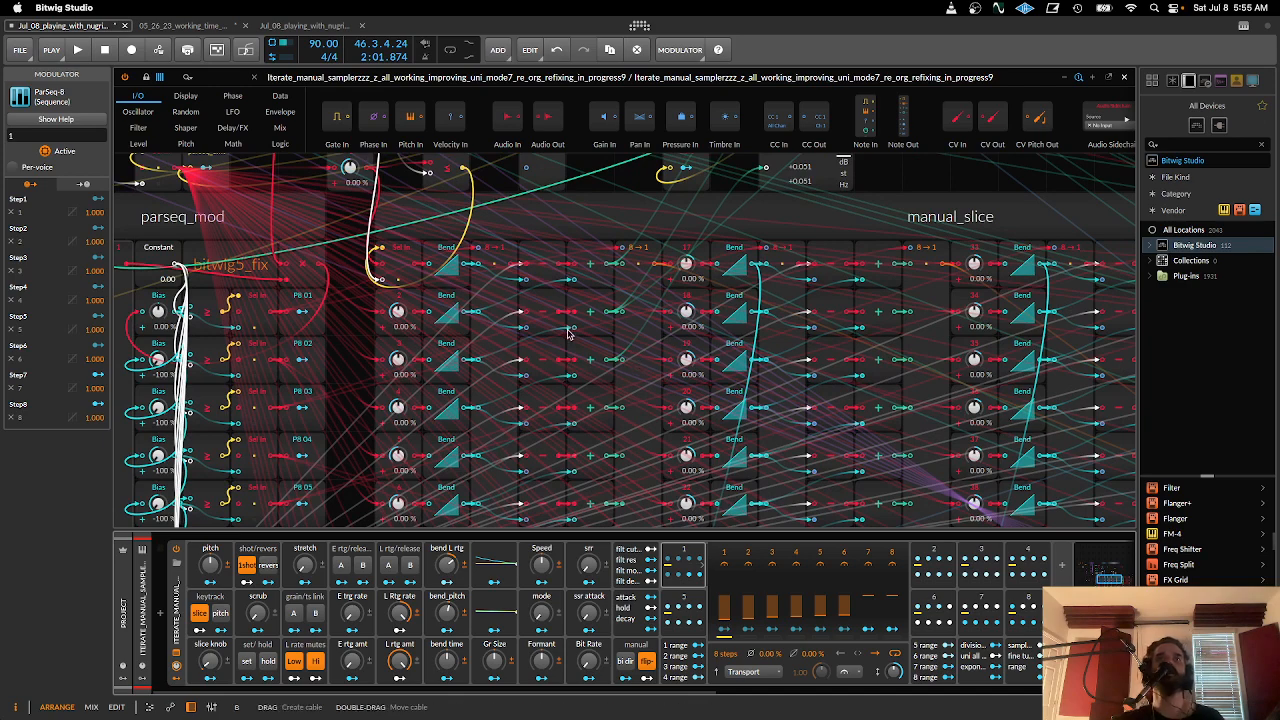
scroll(568, 336, "down", 5)
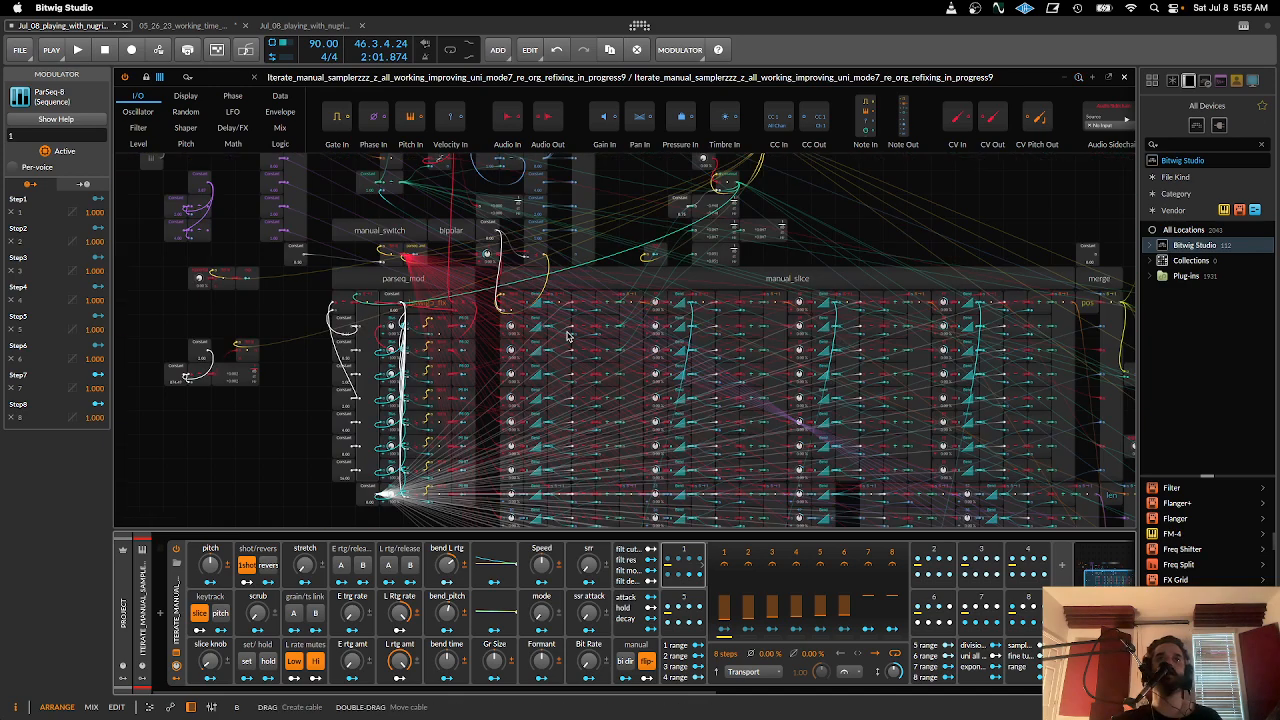
- Inspect the first-row Merge and Subtract modules at the start of the manual_slice section beside parseq_mod
left_click(632, 282)
scroll(489, 264, "down", 2)
scroll(489, 264, "right", 2)
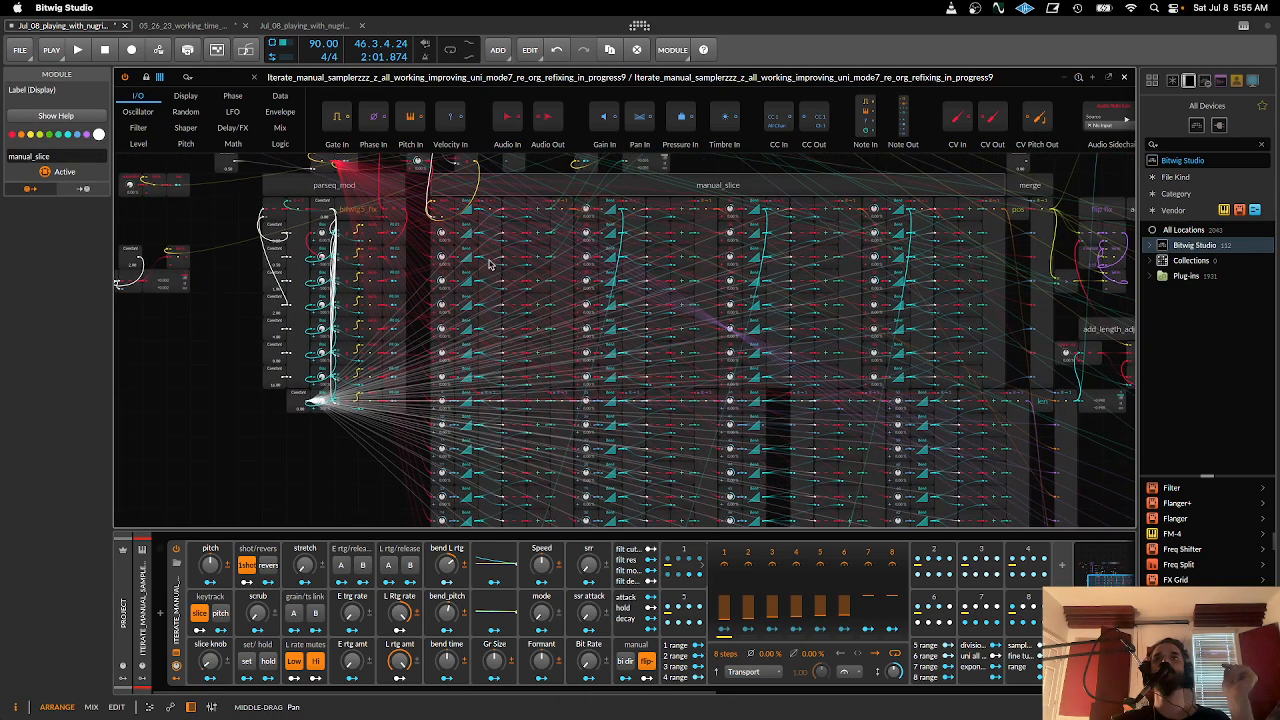
mouse_move(499, 275)
left_mouse_down()
mouse_move(493, 205)
mouse_move(440, 234)
mouse_move(492, 273)
left_mouse_up()
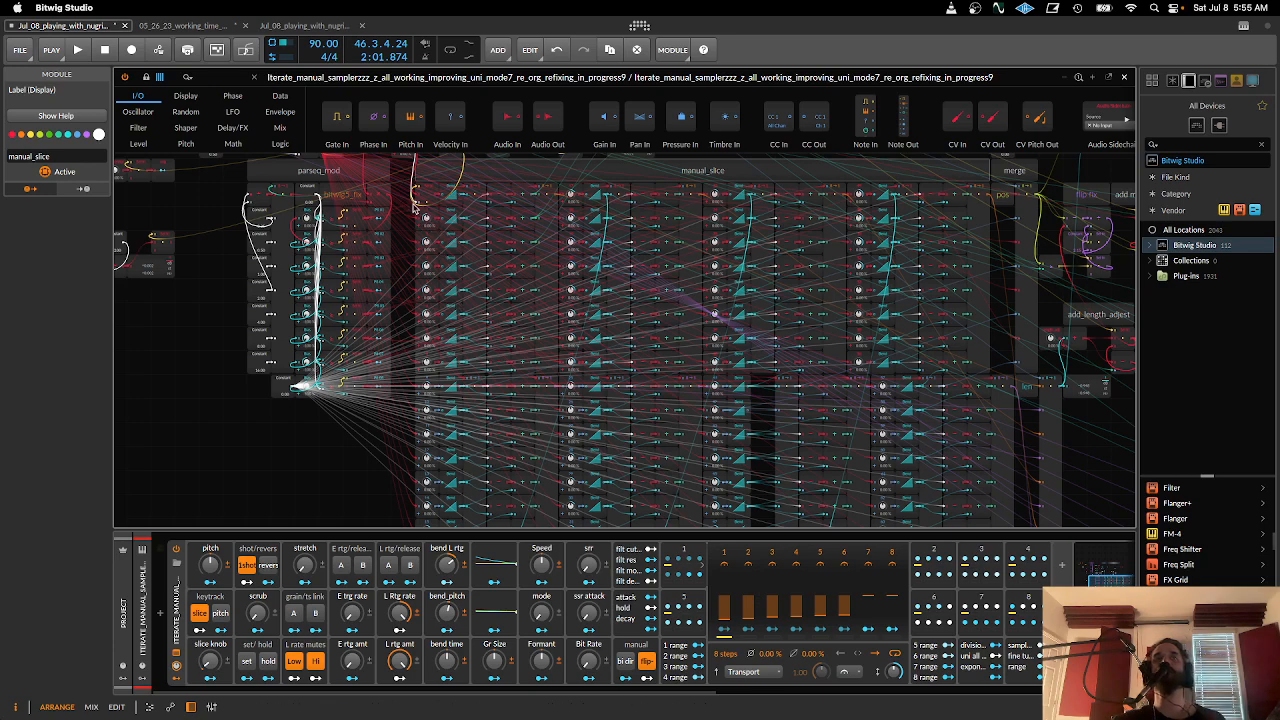
key("plus")
left_click_drag(423, 212, 638, 352)
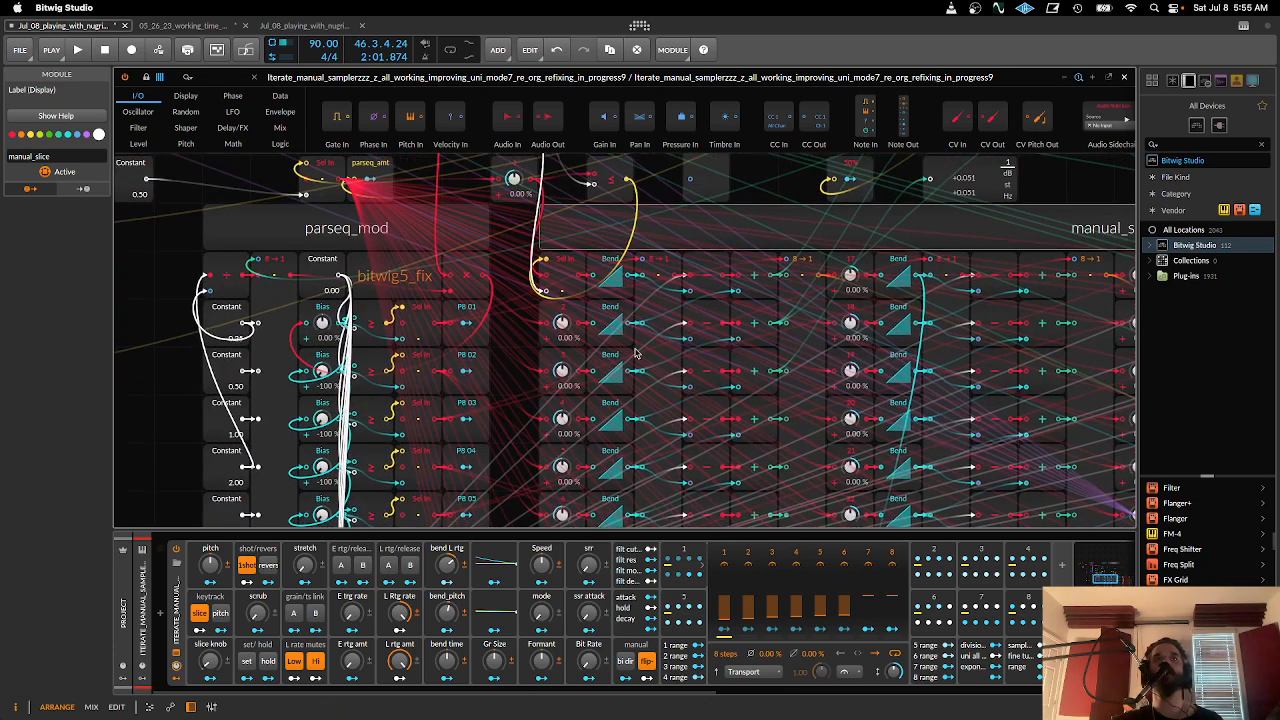
left_click(638, 352)
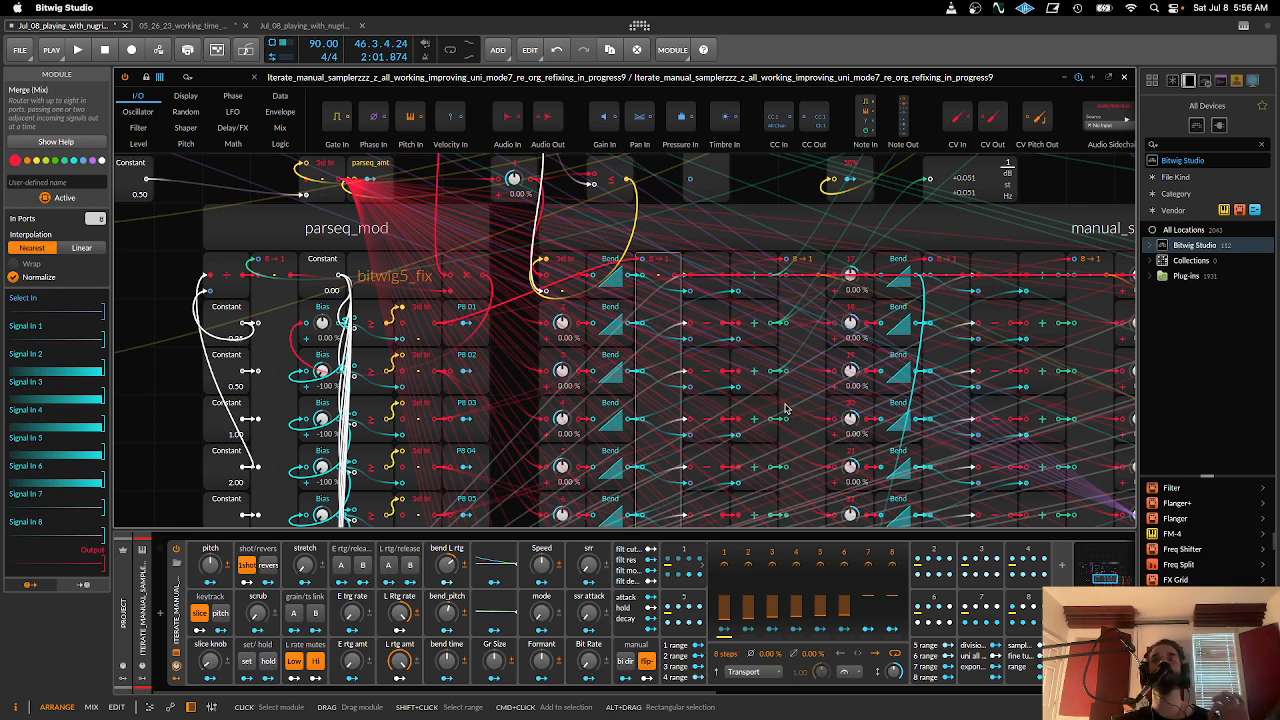
left_click(698, 266)
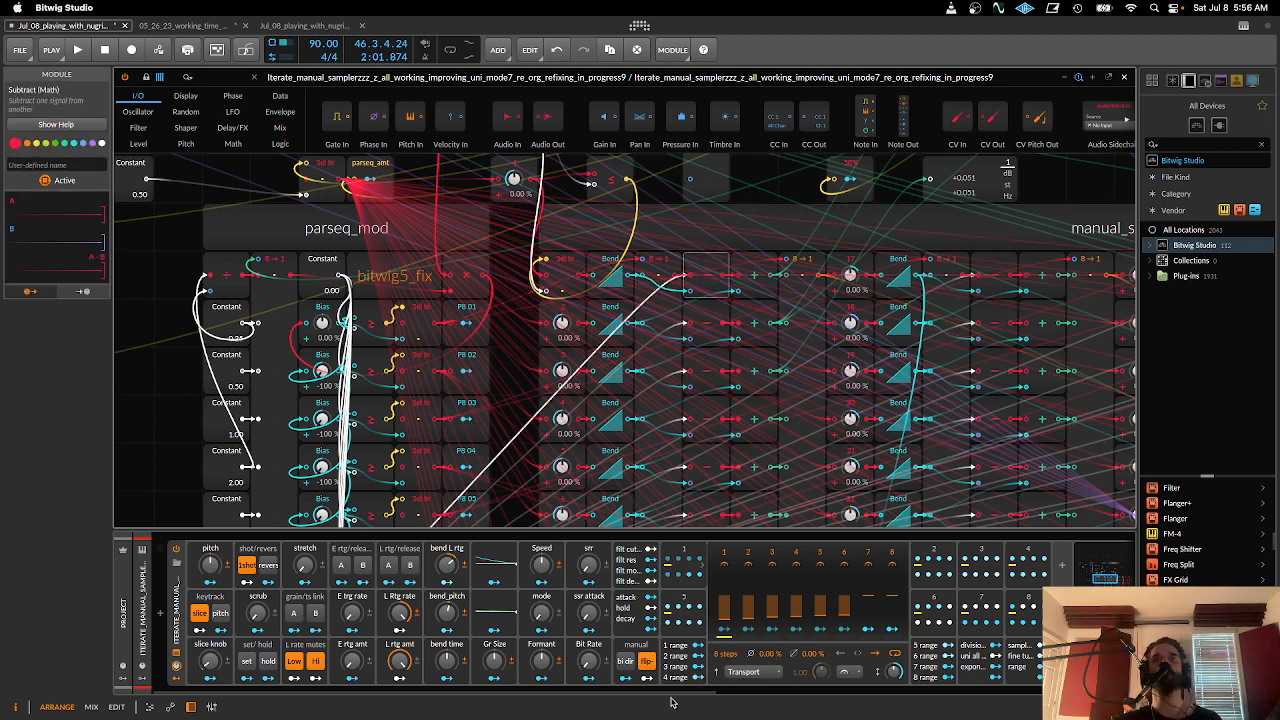
- Trace the second manual_slice row through Bias modules 2 and 18 and the neighbouring Merge, Subtract and Add modules
scroll(678, 690, "right", 2)
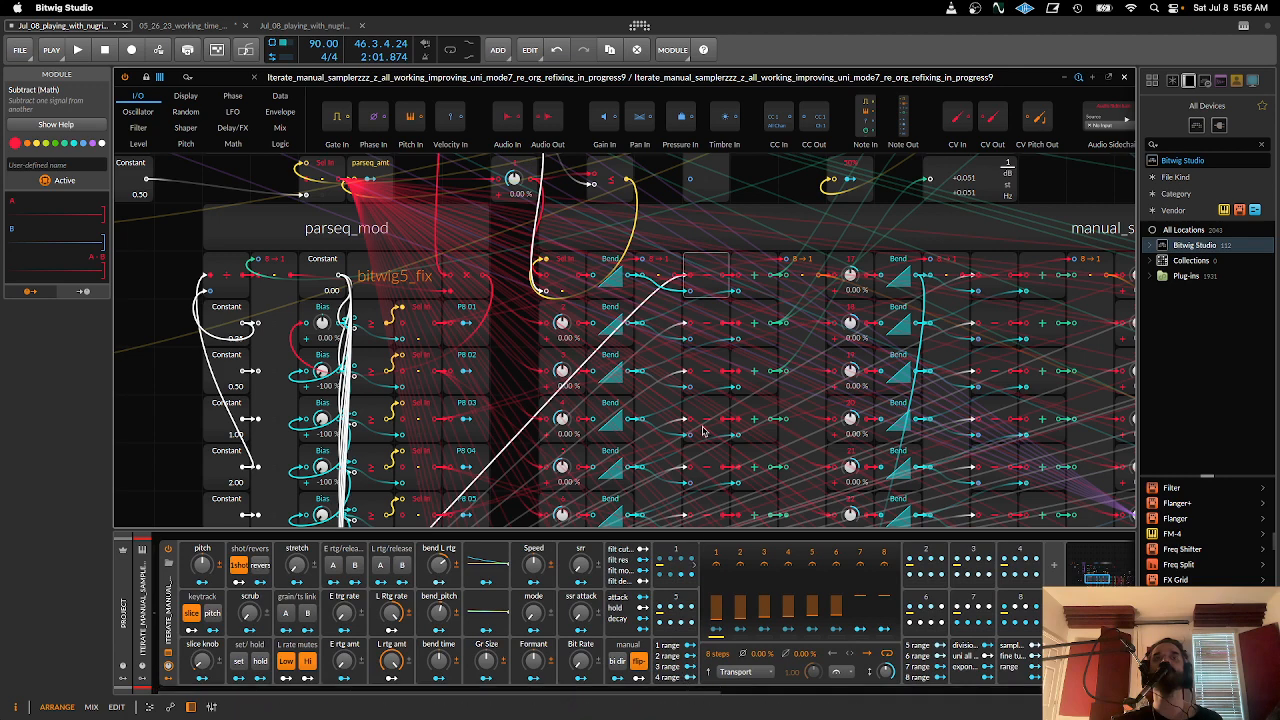
left_click(570, 310)
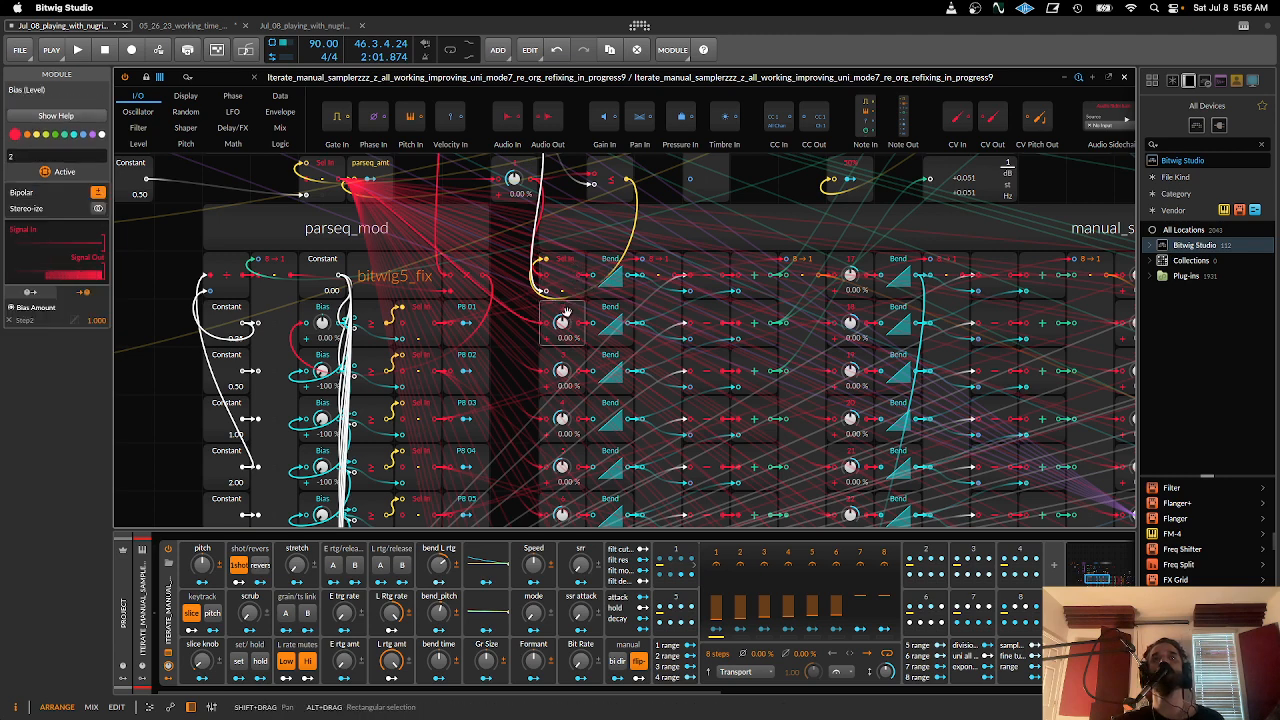
left_click(662, 312)
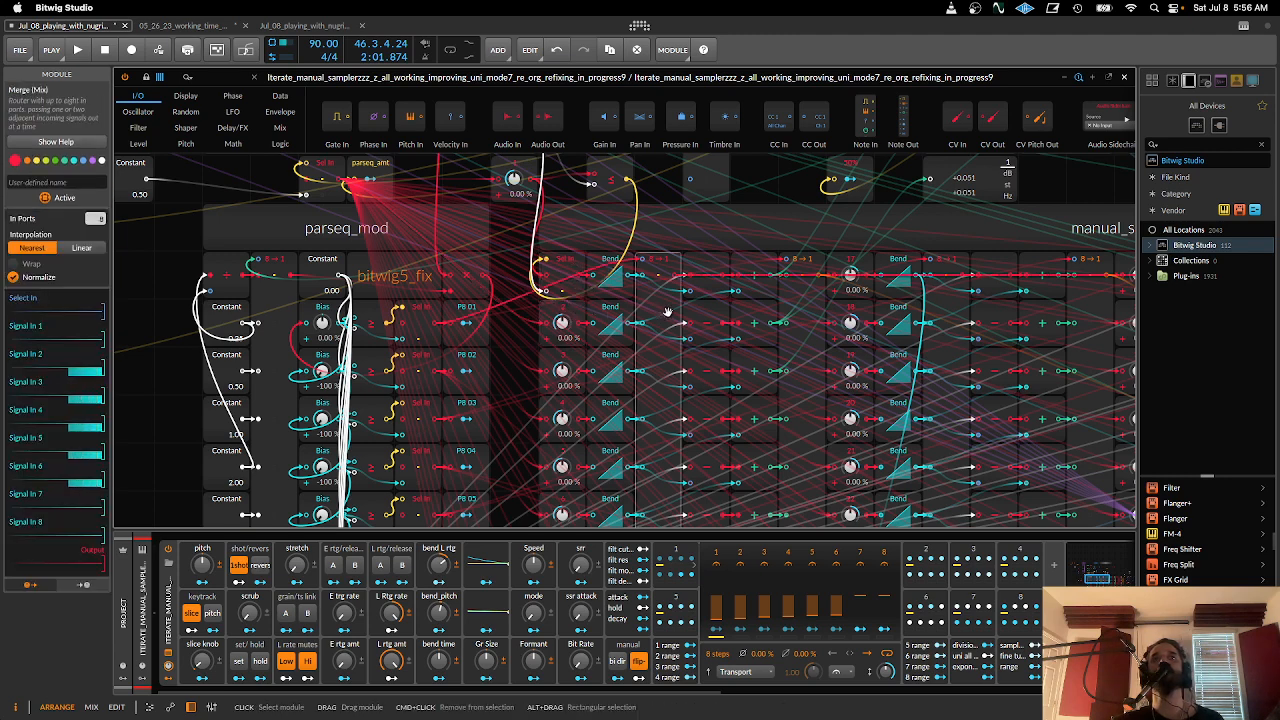
left_click(715, 320)
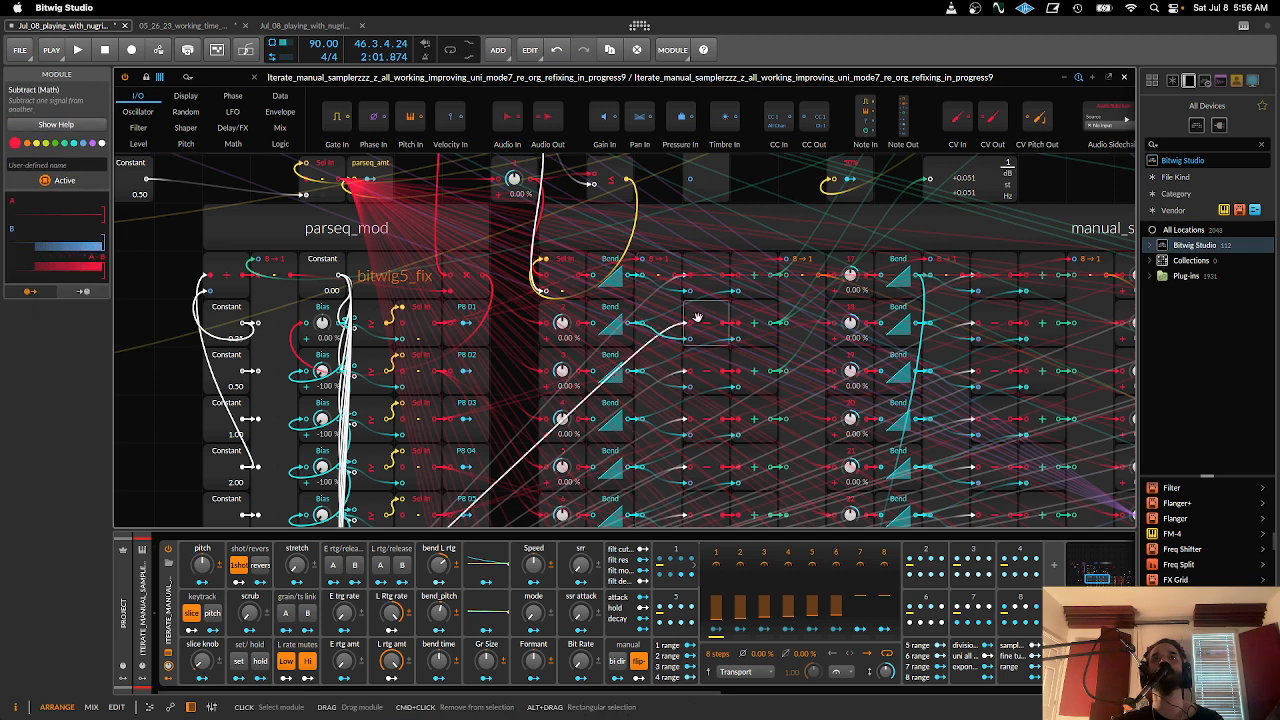
left_click(850, 314)
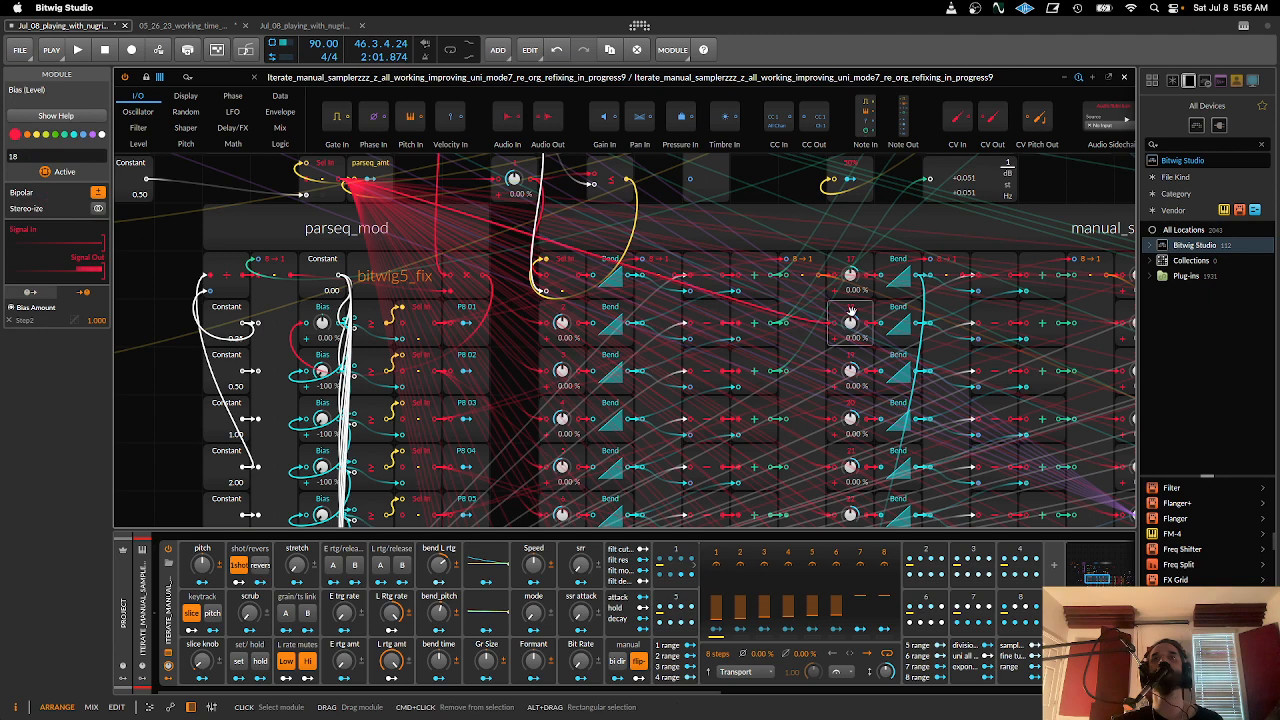
left_click(812, 312)
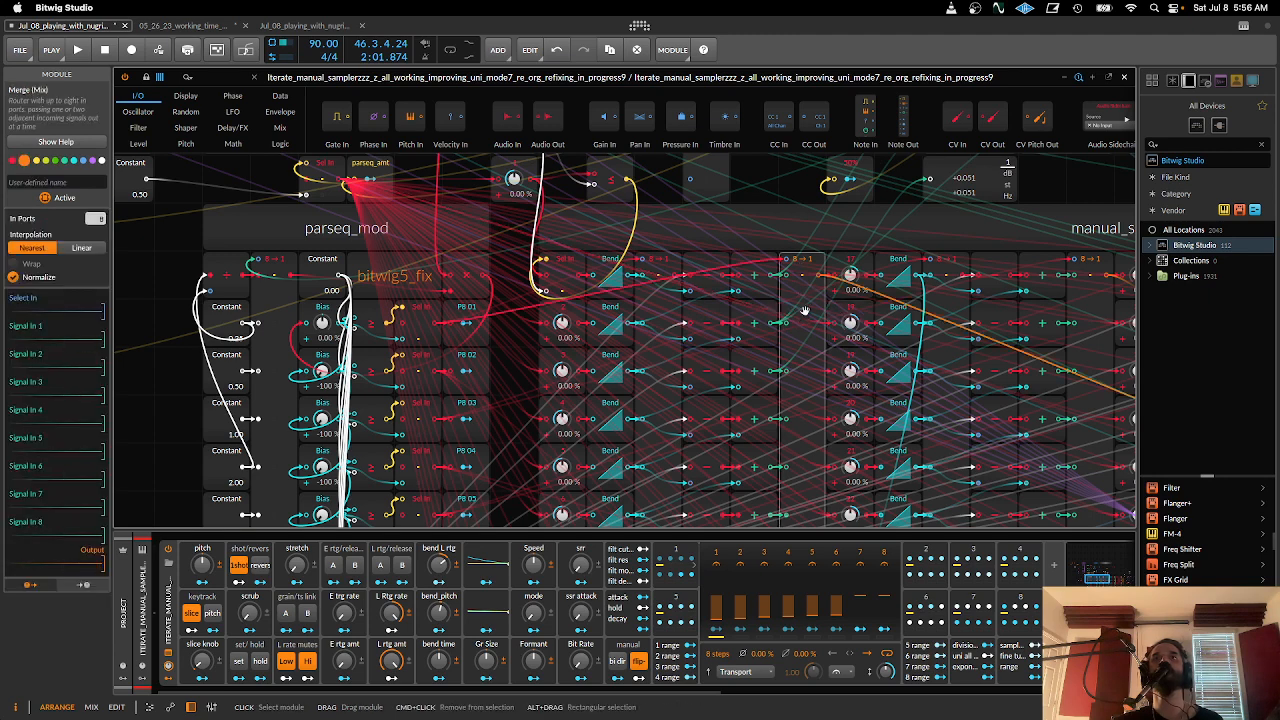
left_click(765, 319)
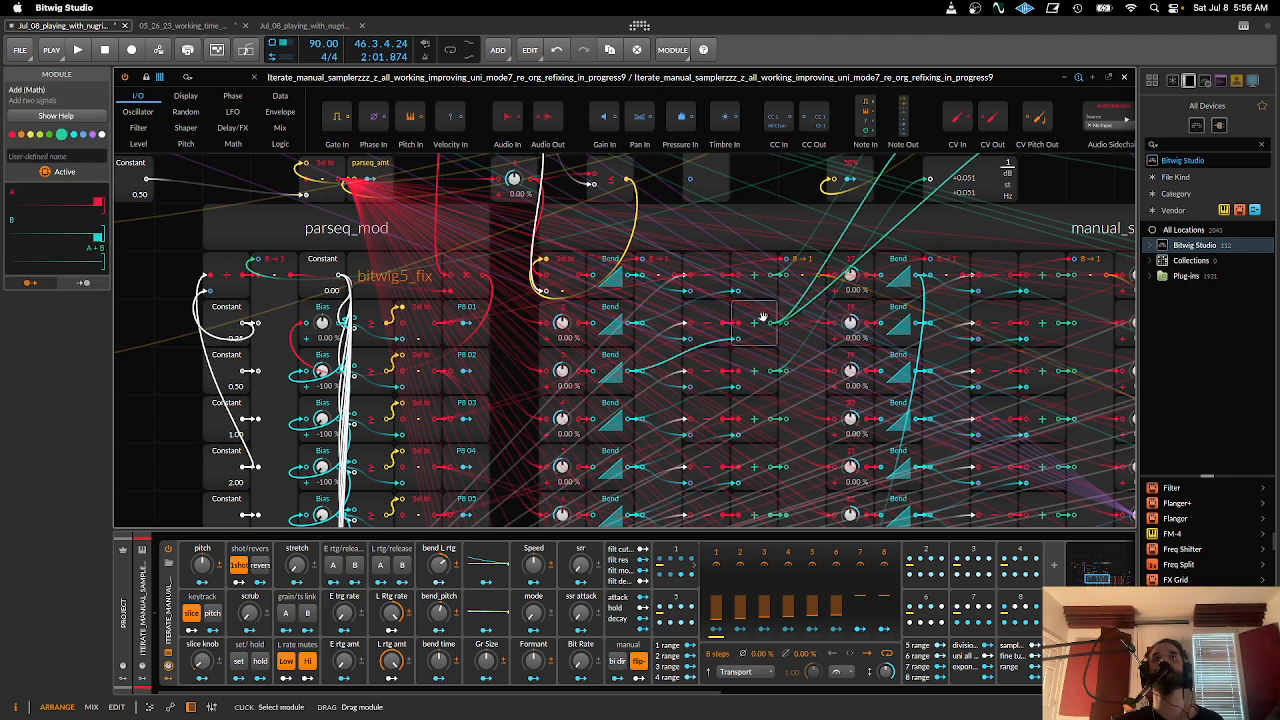
- Compare the signals of the two manual_slice Merge modules with the second row's Add and Subtract modules
left_click(661, 304)
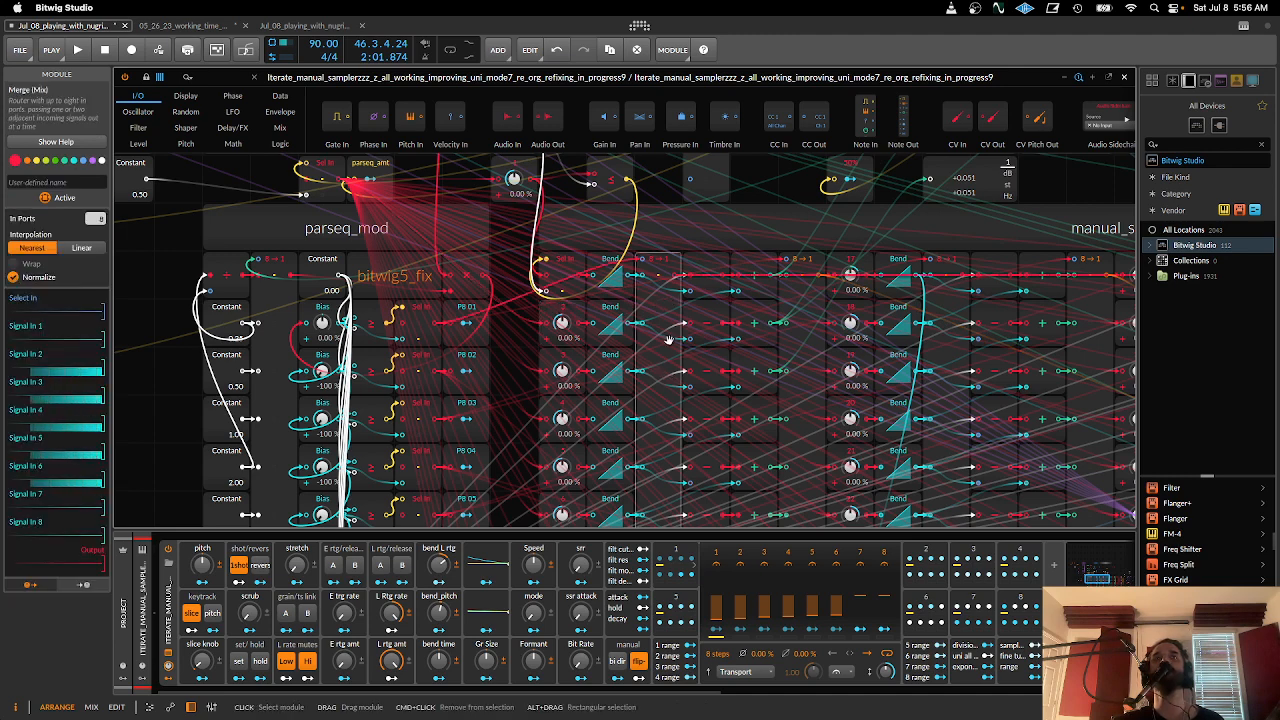
left_click(802, 324)
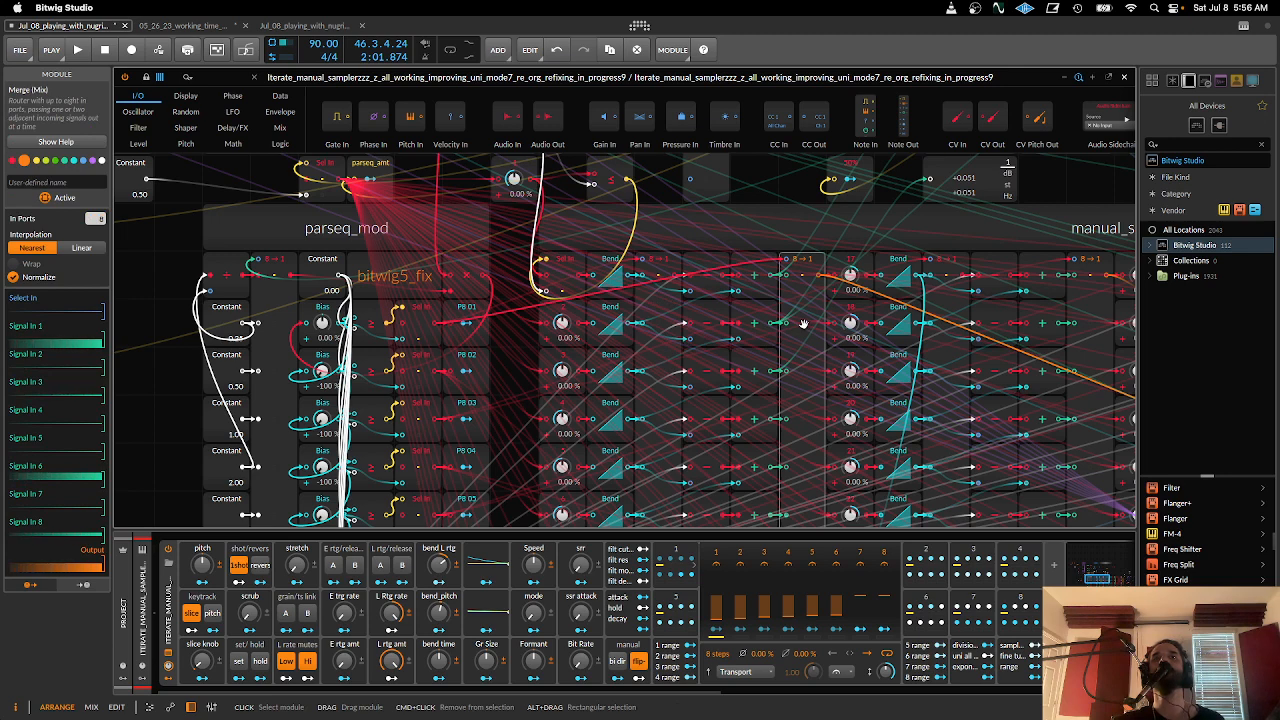
left_click(768, 326)
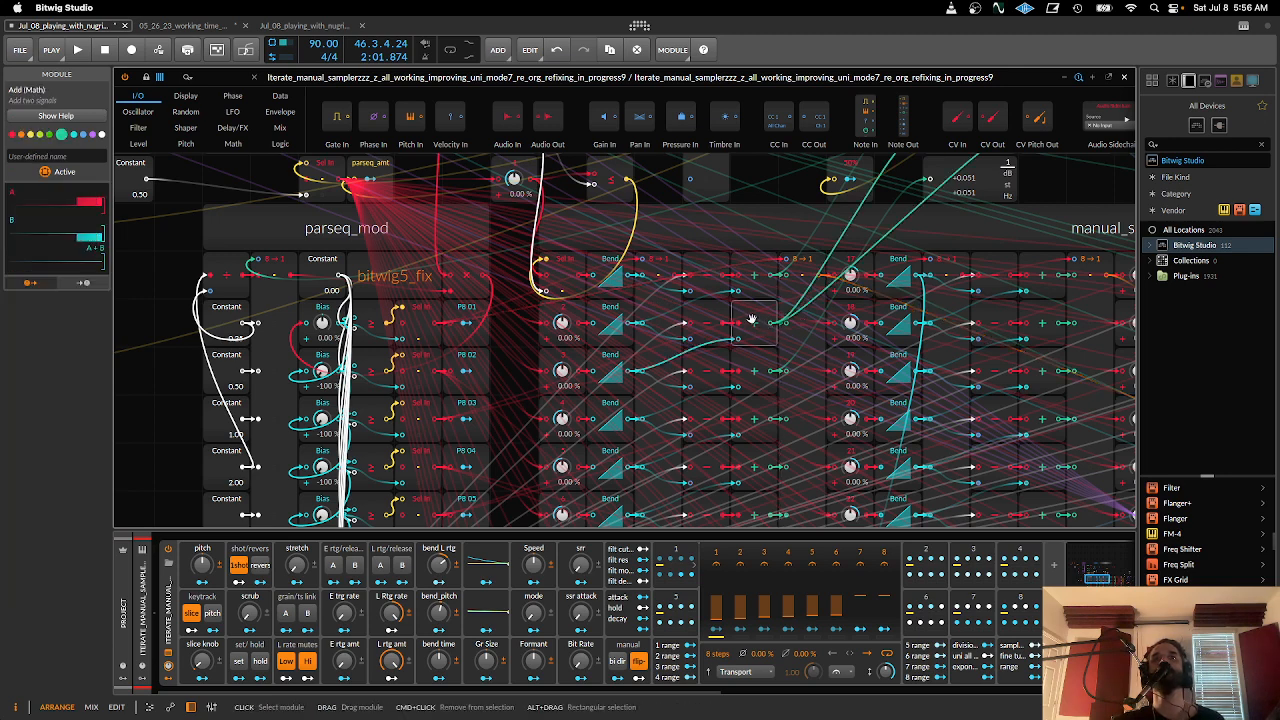
left_click(718, 320)
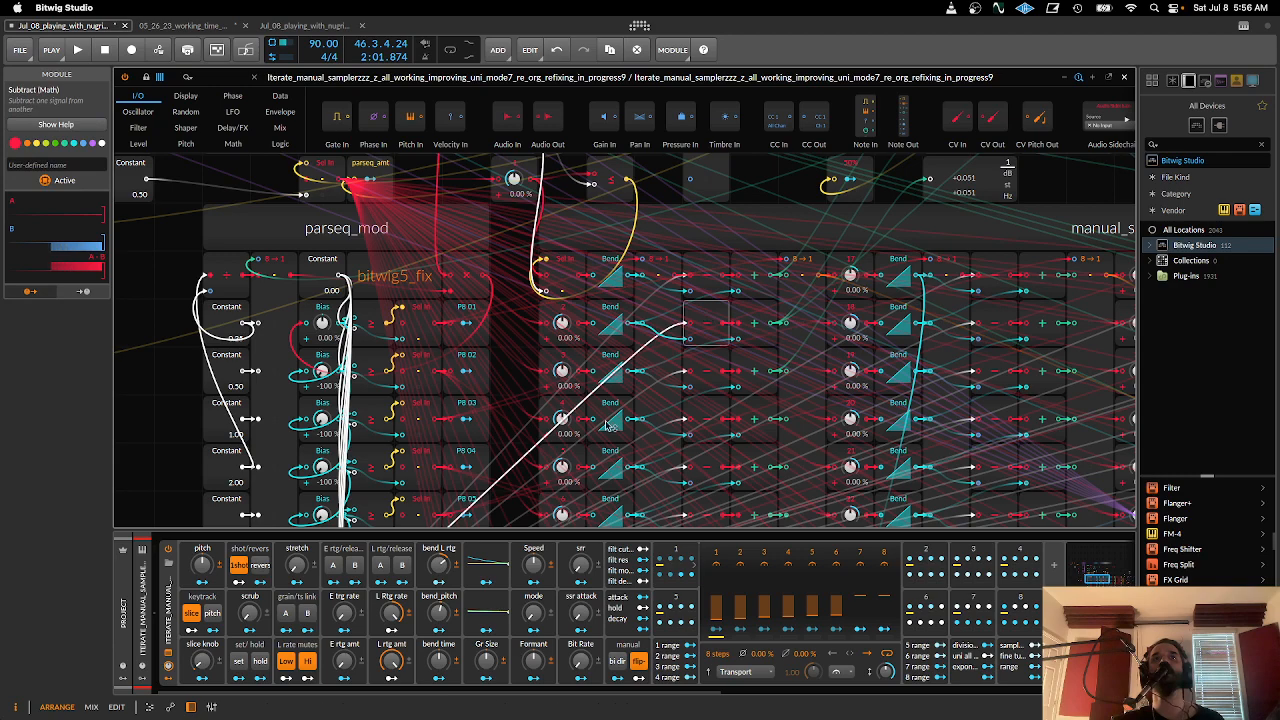
left_click_drag(605, 421, 665, 348)
left_click_drag(632, 256, 580, 318)
left_click(770, 312)
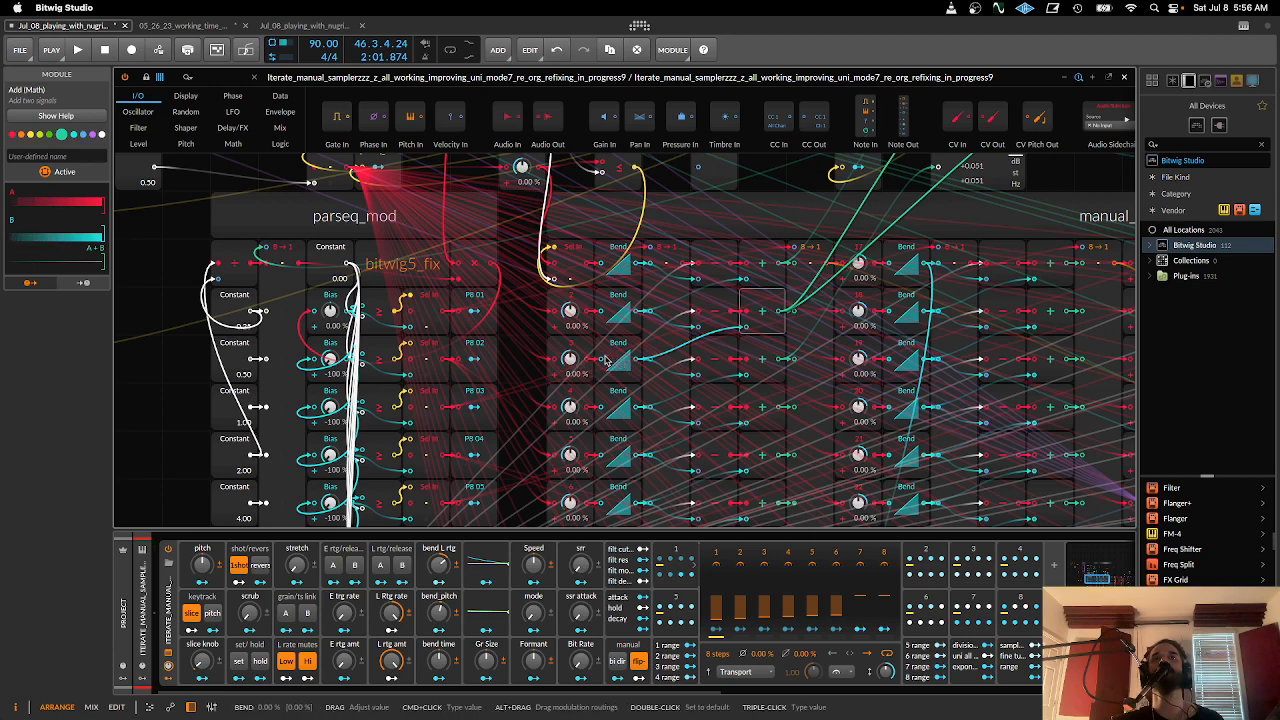
- Survey the remaining manual_slice Bend columns through to the merge and add_length_adjust sections
mouse_move(548, 424)
left_mouse_down()
mouse_move(836, 182)
mouse_move(643, 378)
mouse_move(535, 429)
left_mouse_up()
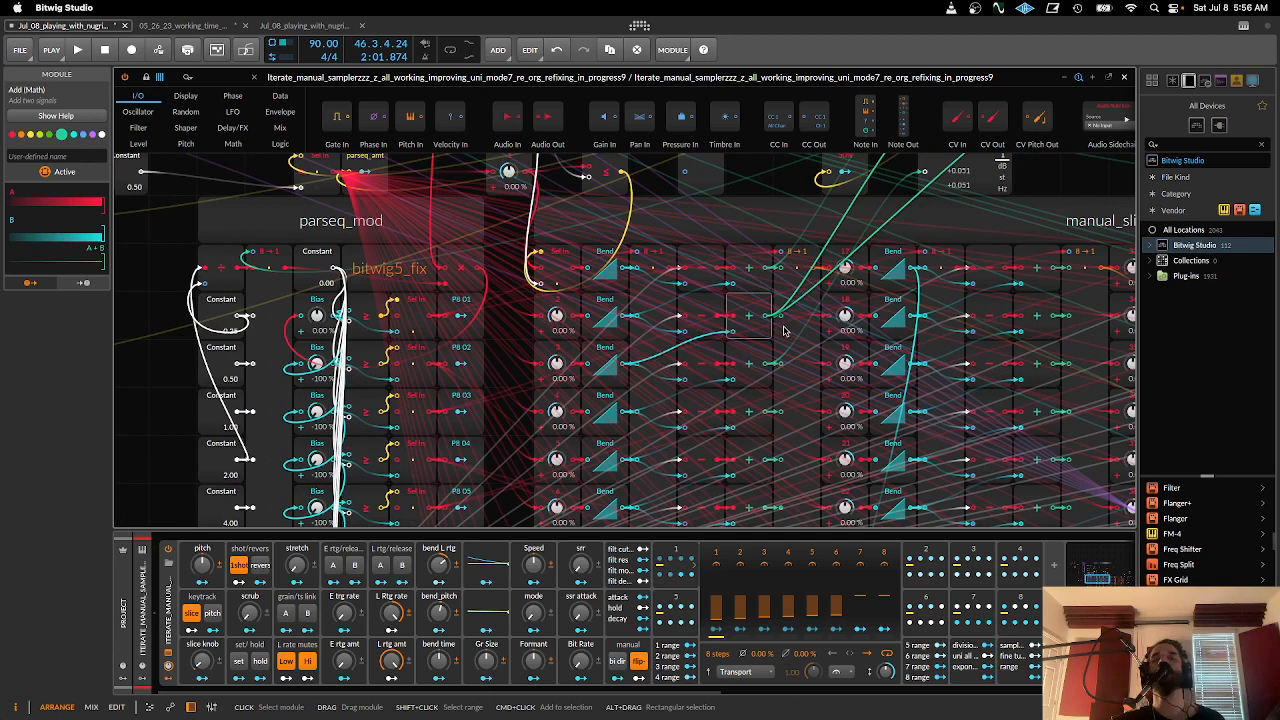
scroll(788, 347, "down", 3)
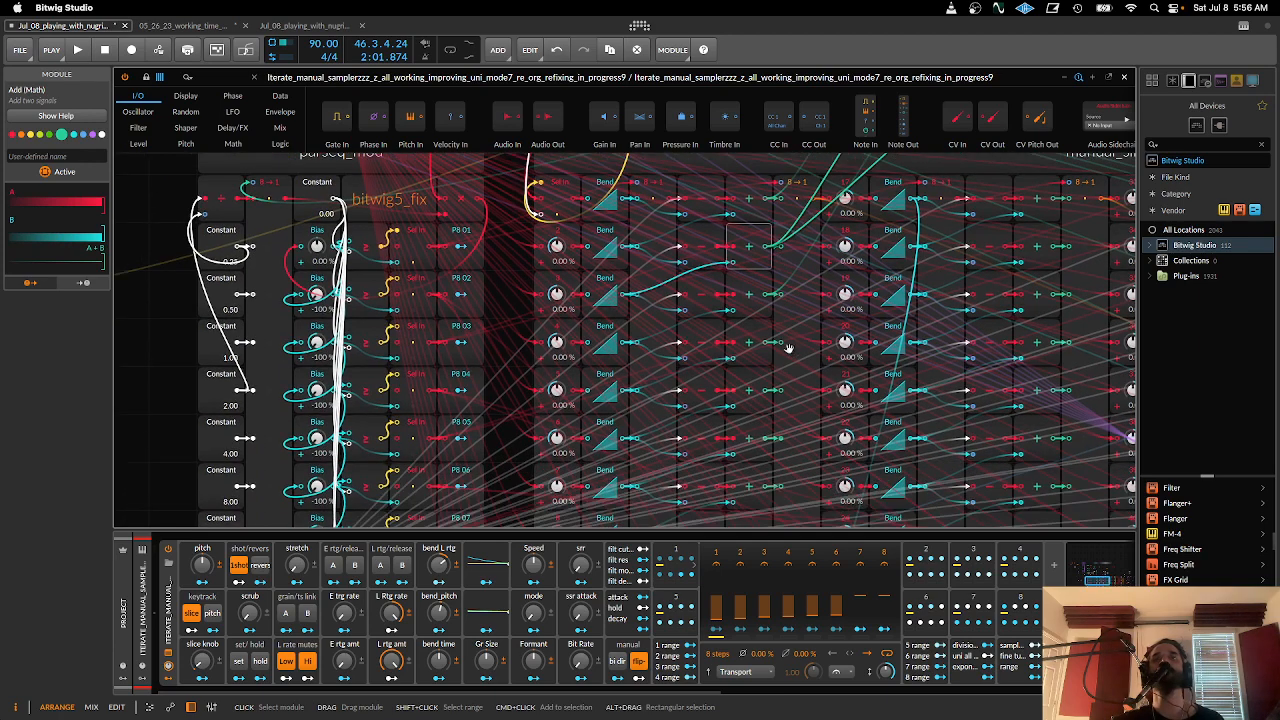
scroll(785, 360, "right", 5)
scroll(781, 370, "down", 3)
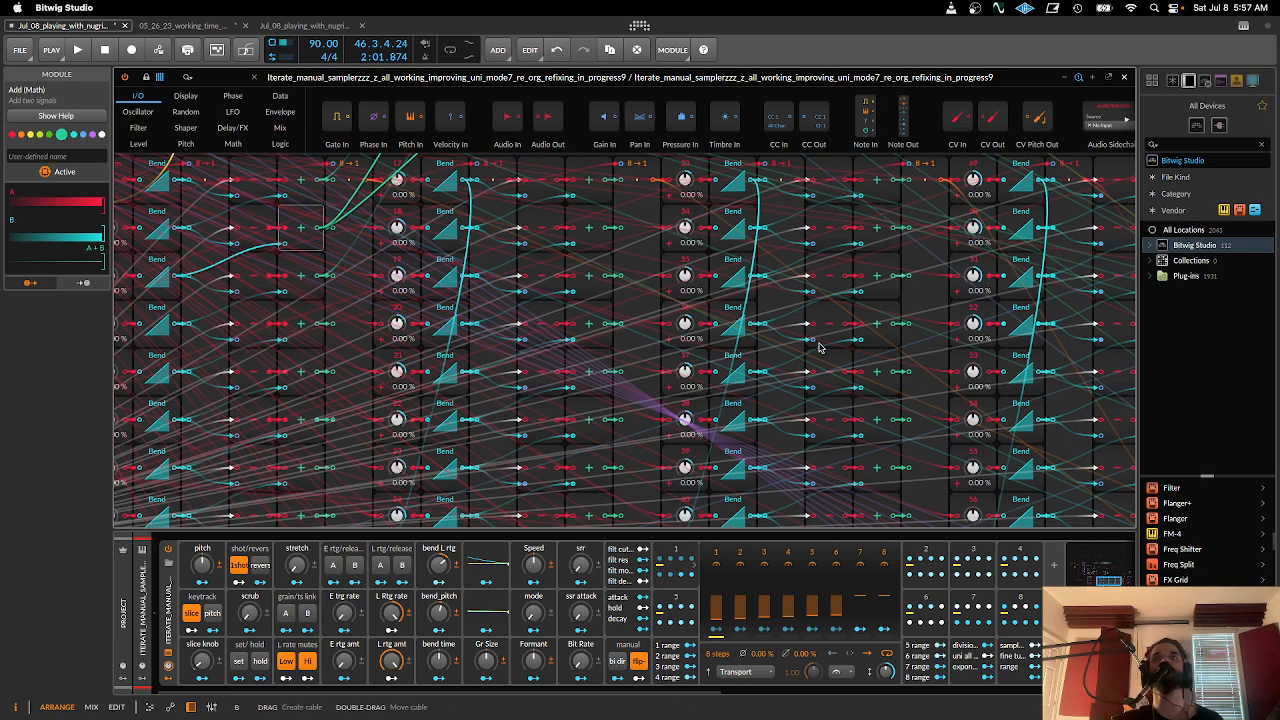
scroll(722, 337, "down", 2)
left_click_drag(722, 337, 645, 300)
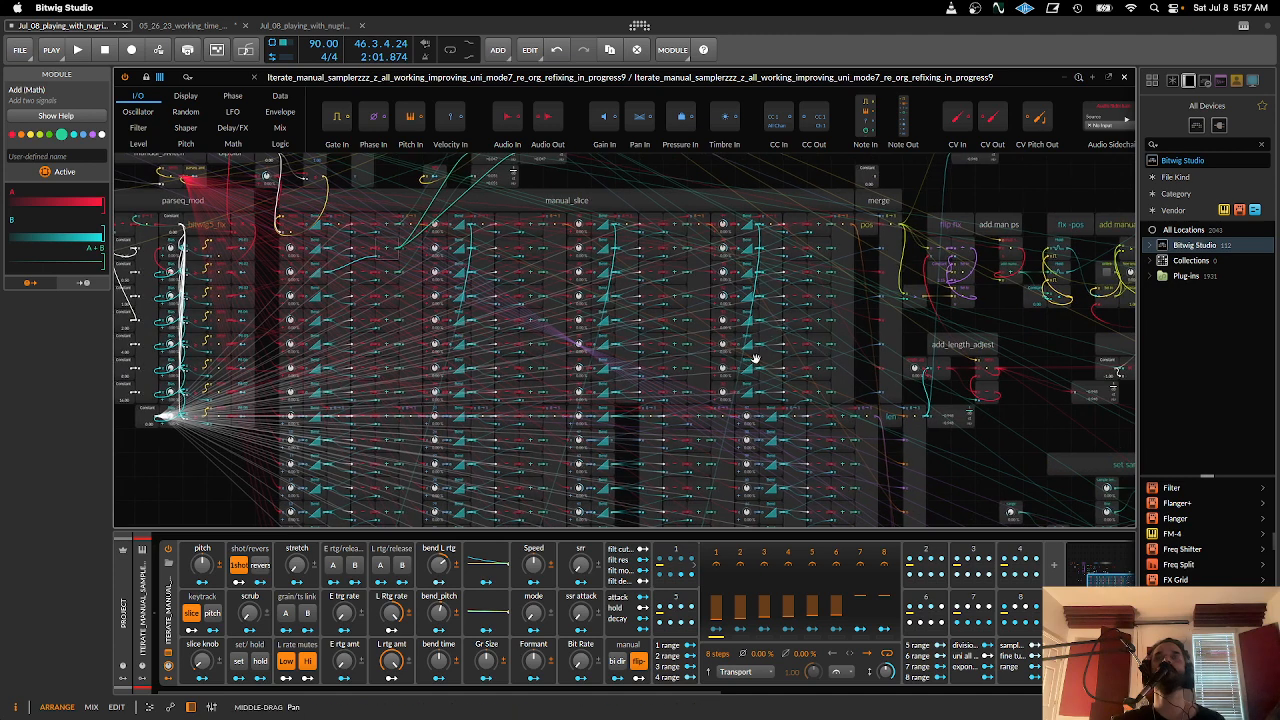
scroll(812, 362, "right", 5)
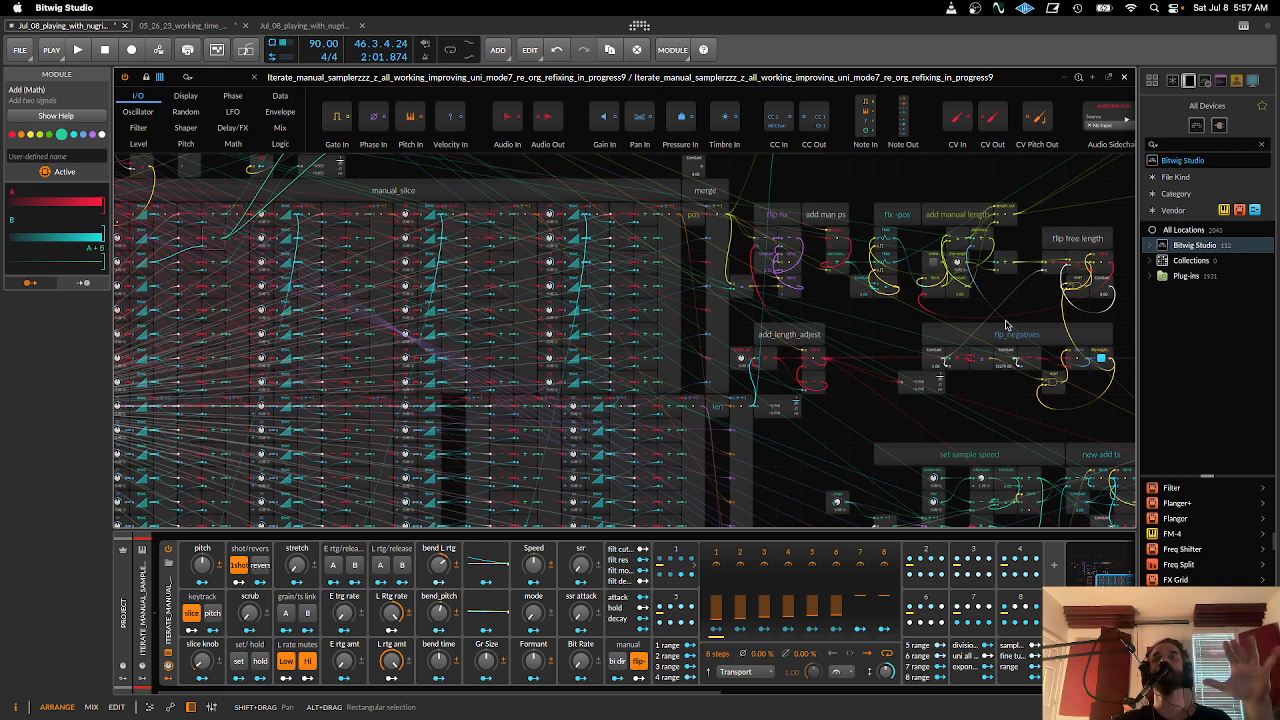
- Close the grid editor and show the expanded waveform view of the ogbreaks-bounce-3 sampler in the FX chain
left_click(1125, 79)
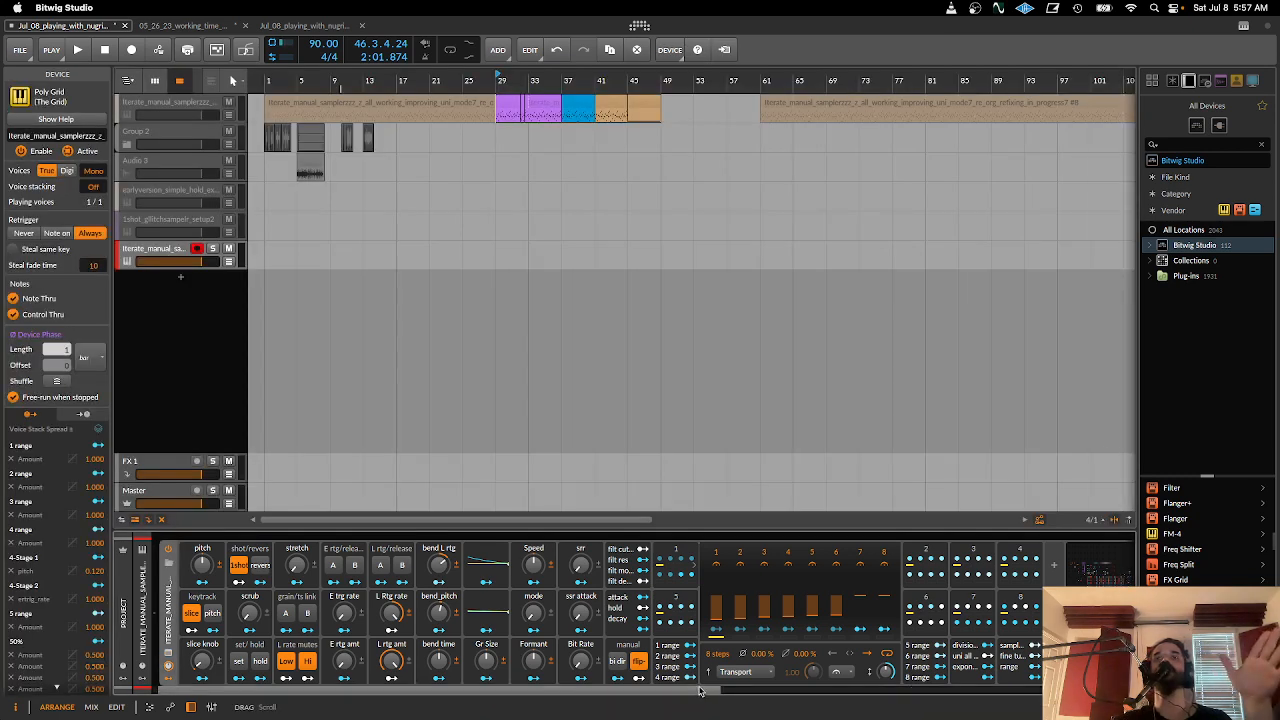
left_click_drag(700, 690, 845, 691)
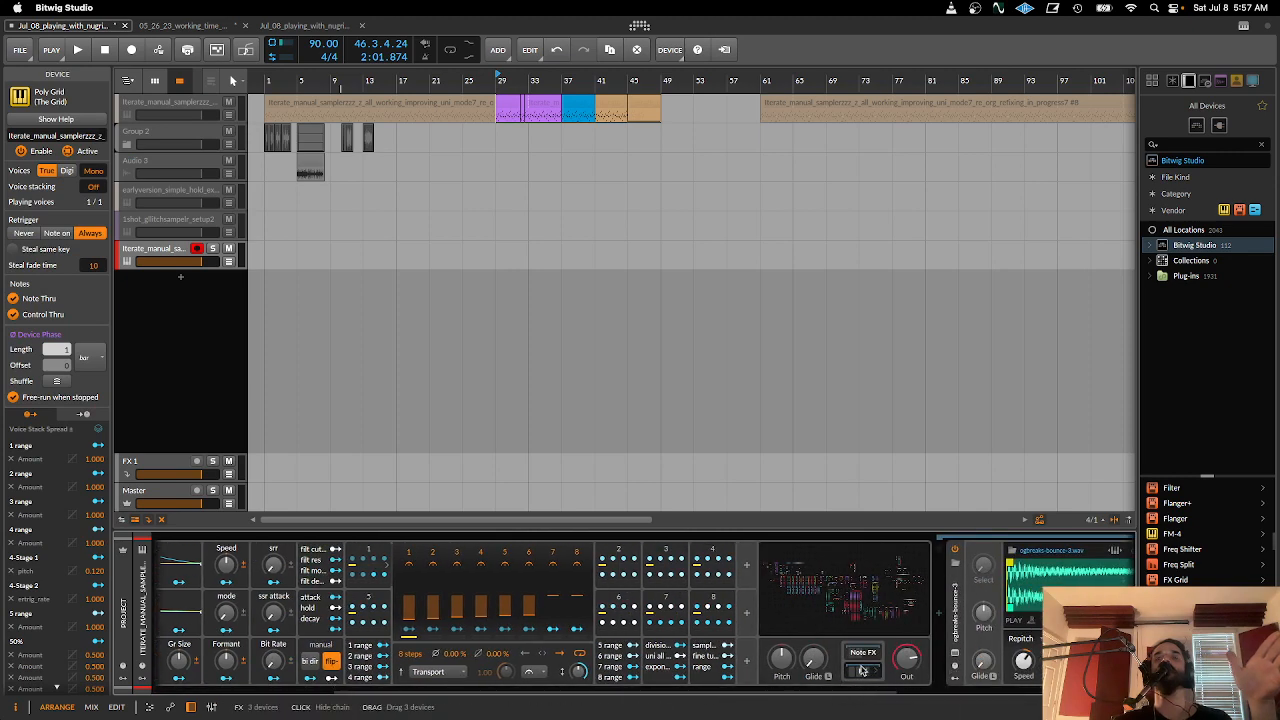
left_click(955, 654)
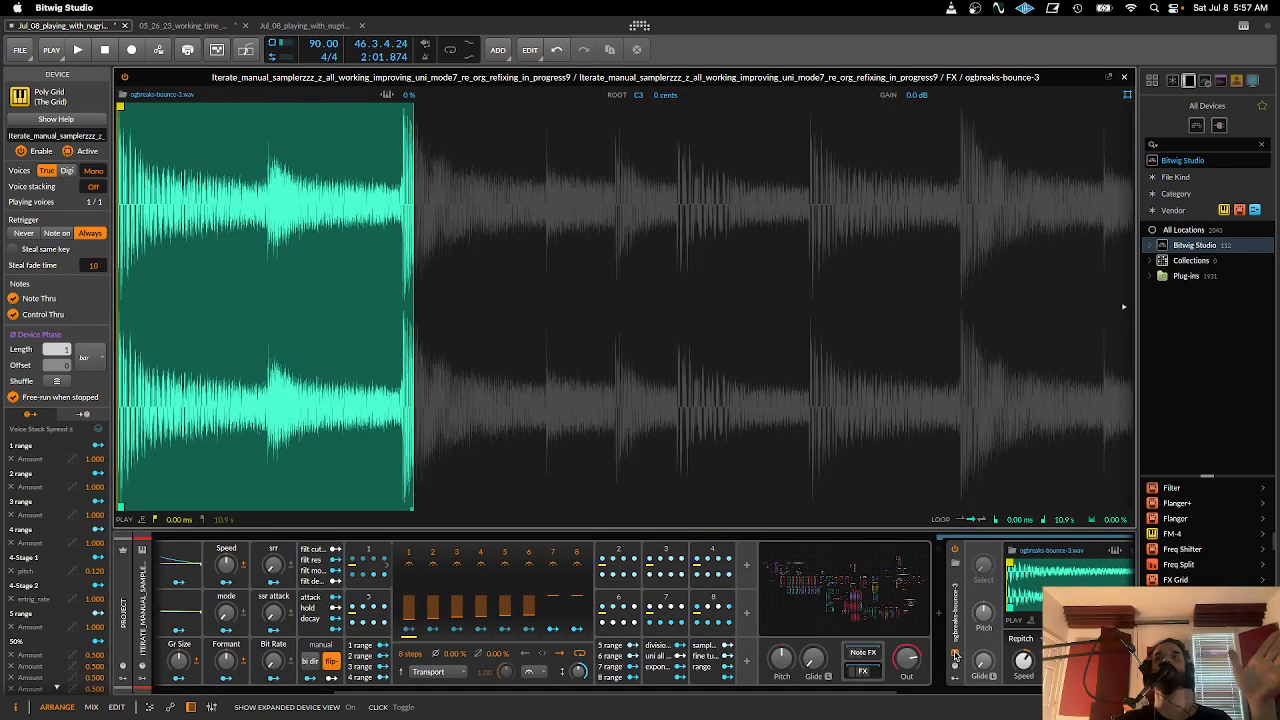
- Inspect the Value Readout in the Note FX Sample Length grid and return to the main Poly Grid patch
left_click(858, 655)
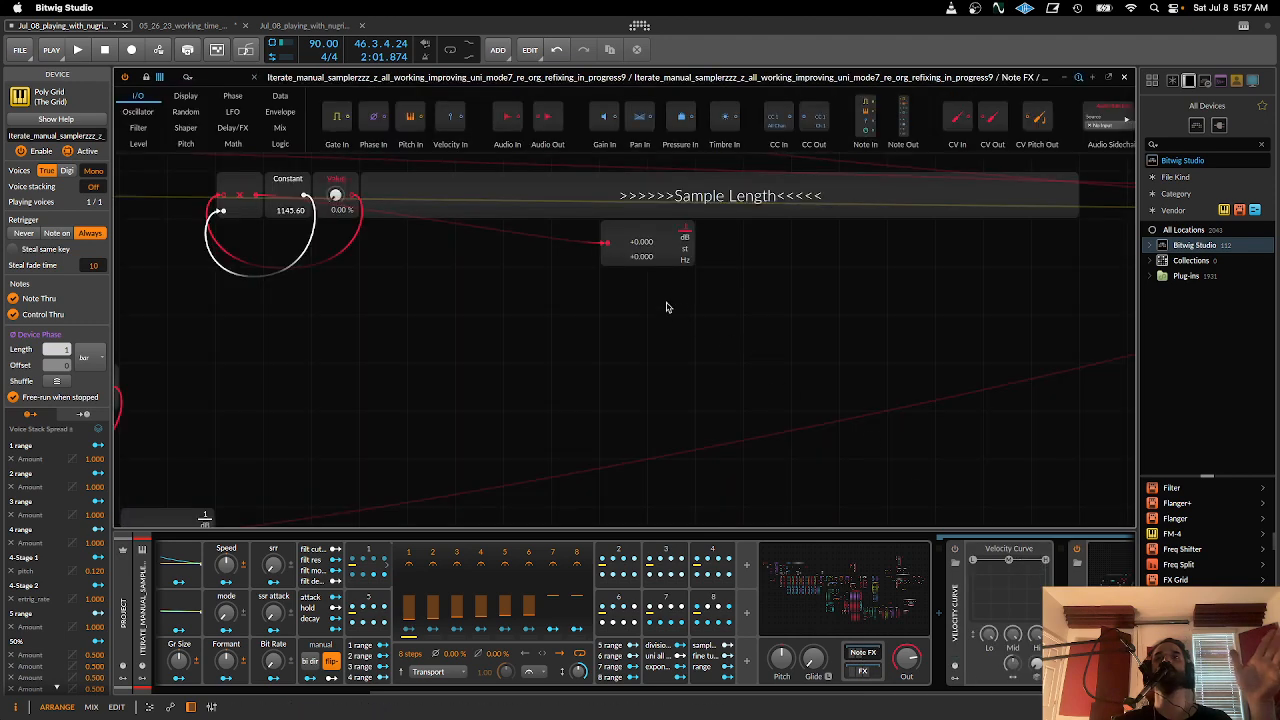
left_click(660, 248)
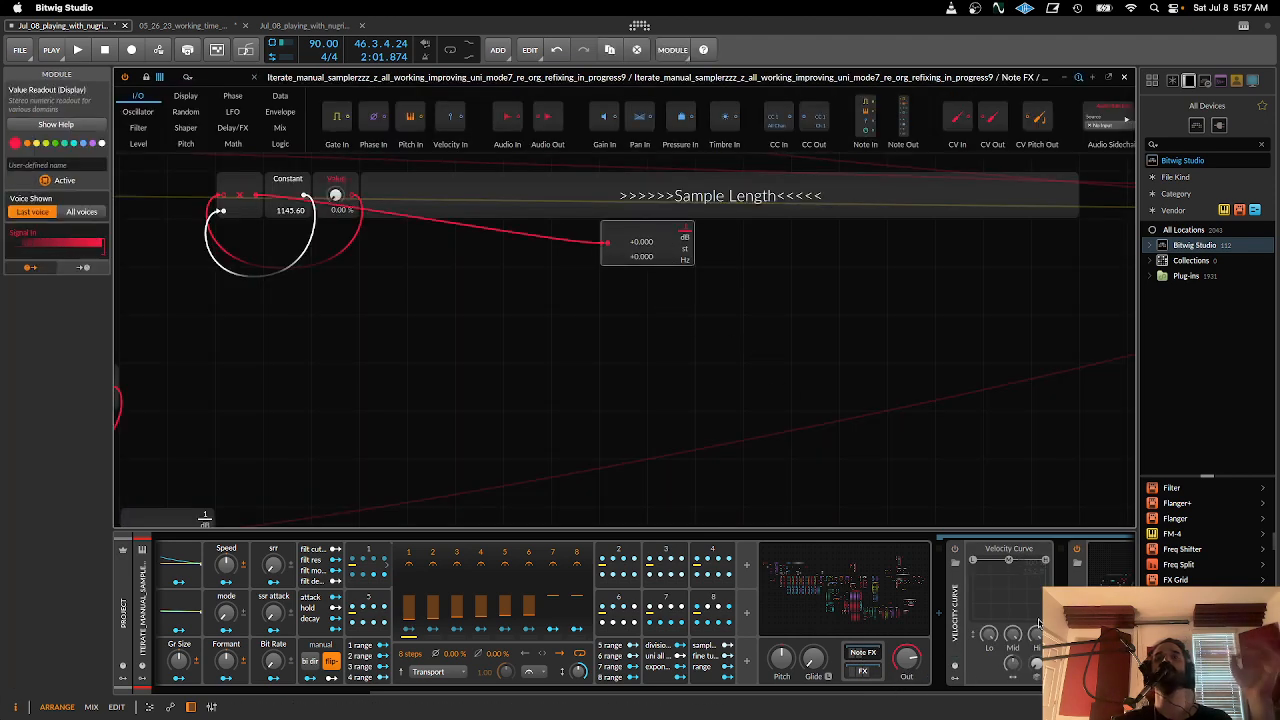
left_click(881, 596)
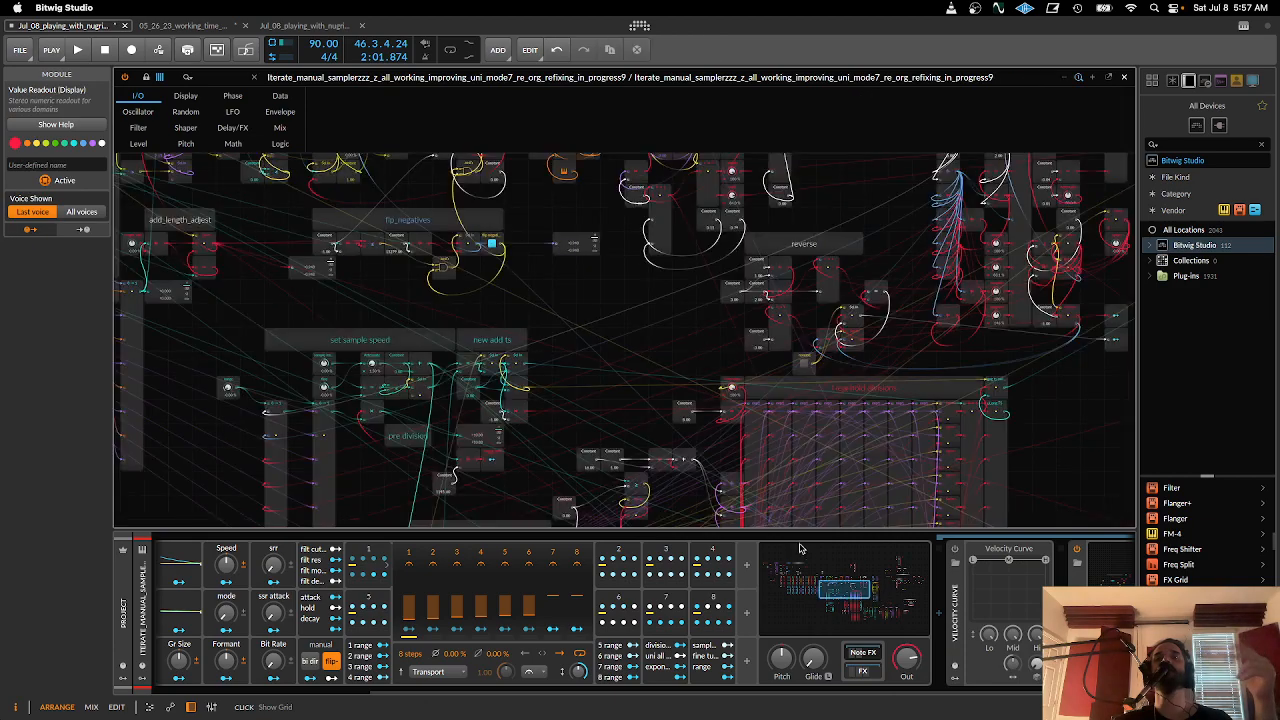
- Examine the main patch from the merge and flip_negatives sections across reverse, speed adjust and hold conversion, down to manual_smaller_slicers_hold and manual_larger slices
left_click_drag(574, 448, 851, 570)
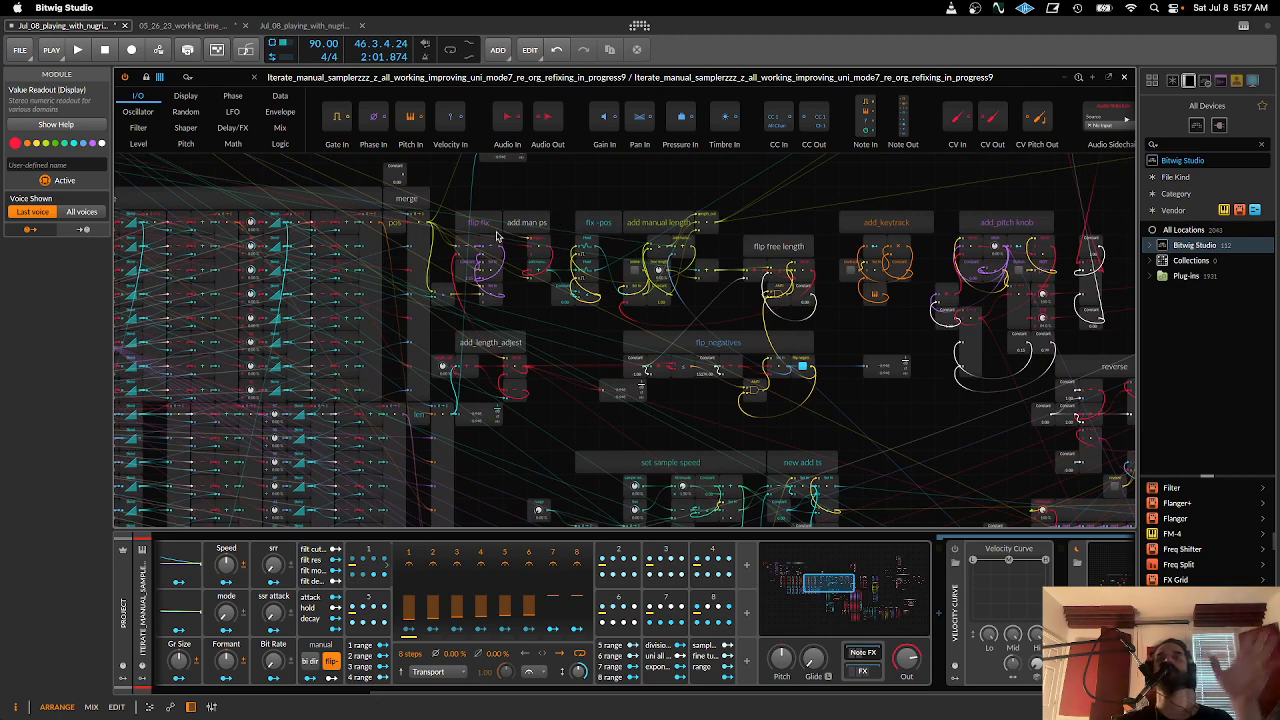
left_click_drag(574, 358, 455, 350)
left_click_drag(740, 356, 533, 335)
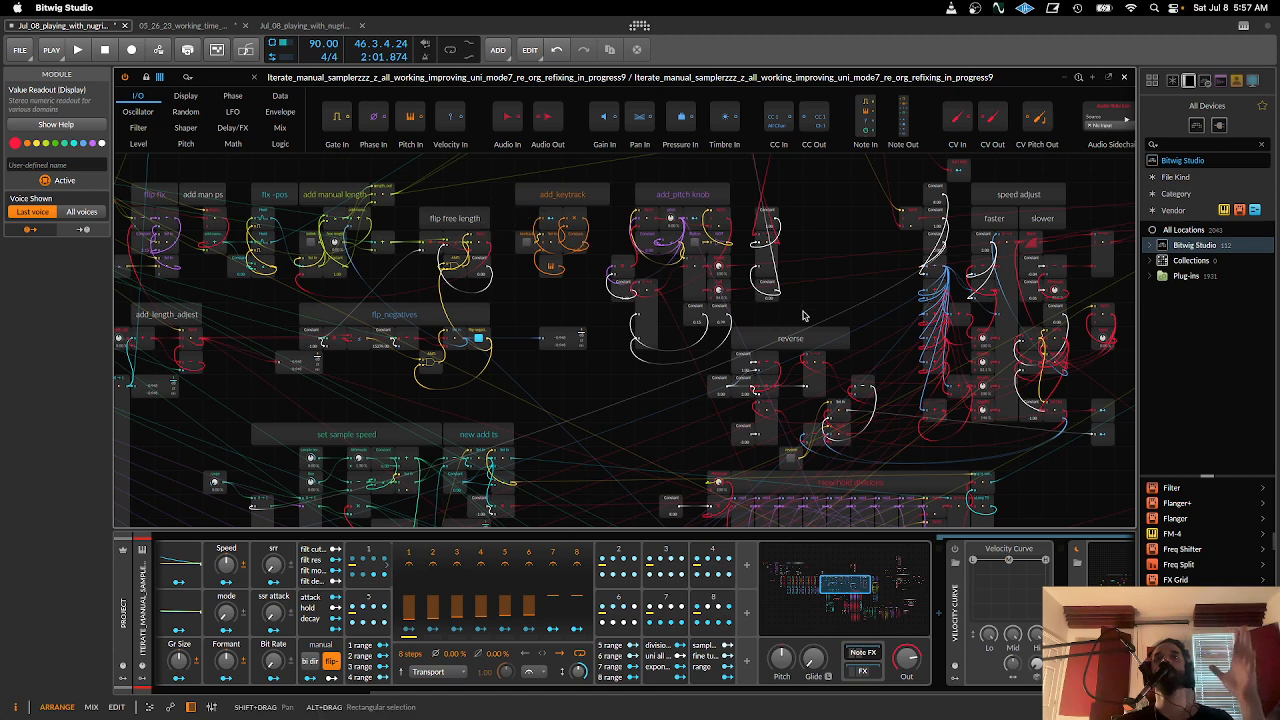
scroll(624, 306, "right", 5)
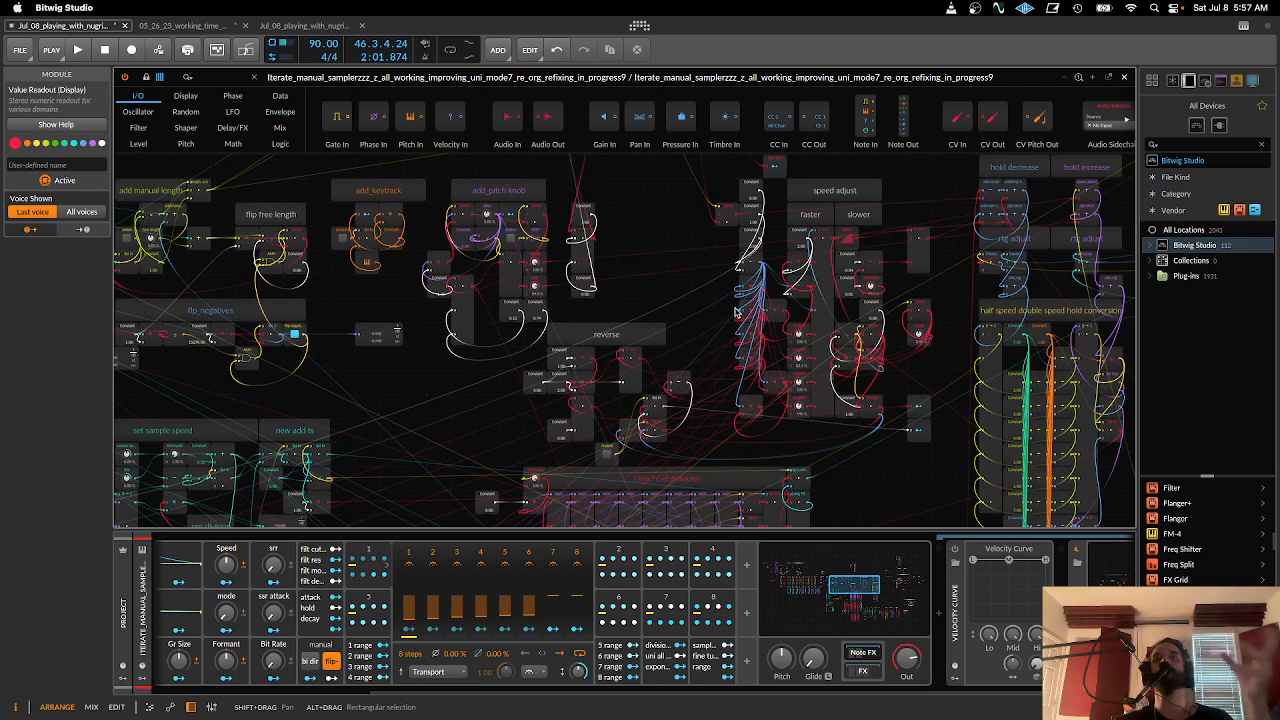
scroll(736, 312, "right", 5)
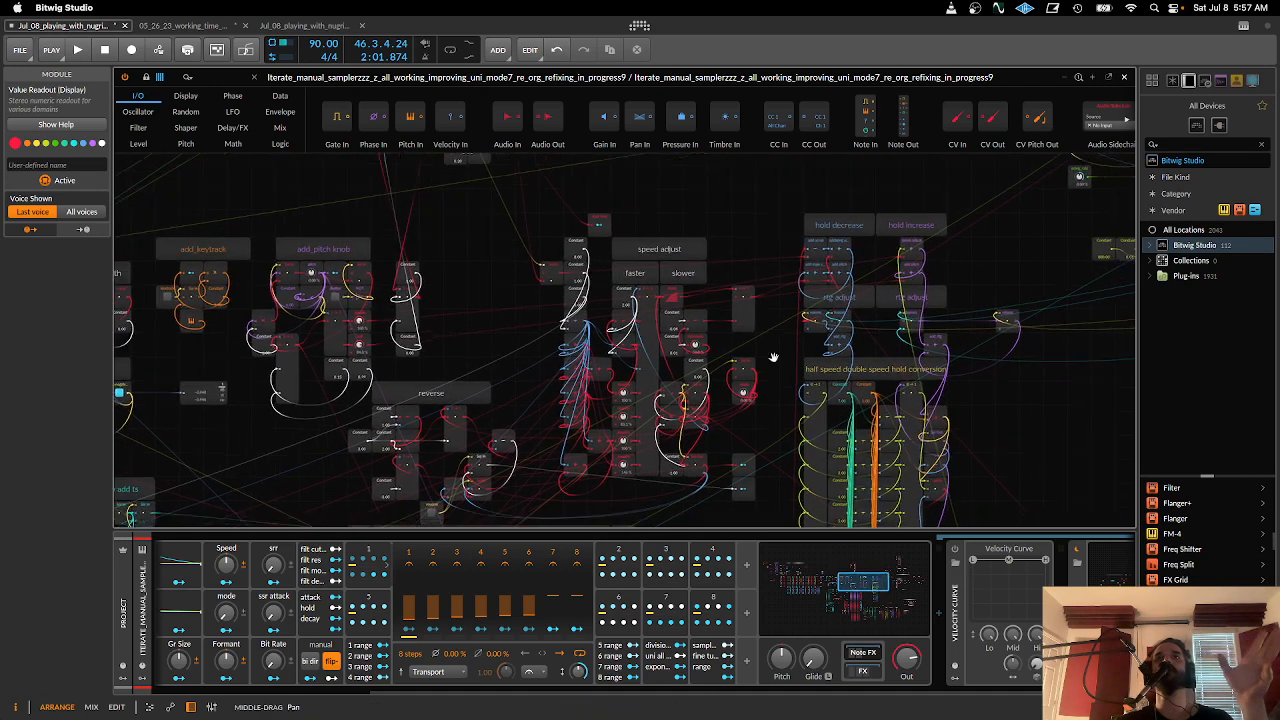
scroll(773, 357, "down", 10)
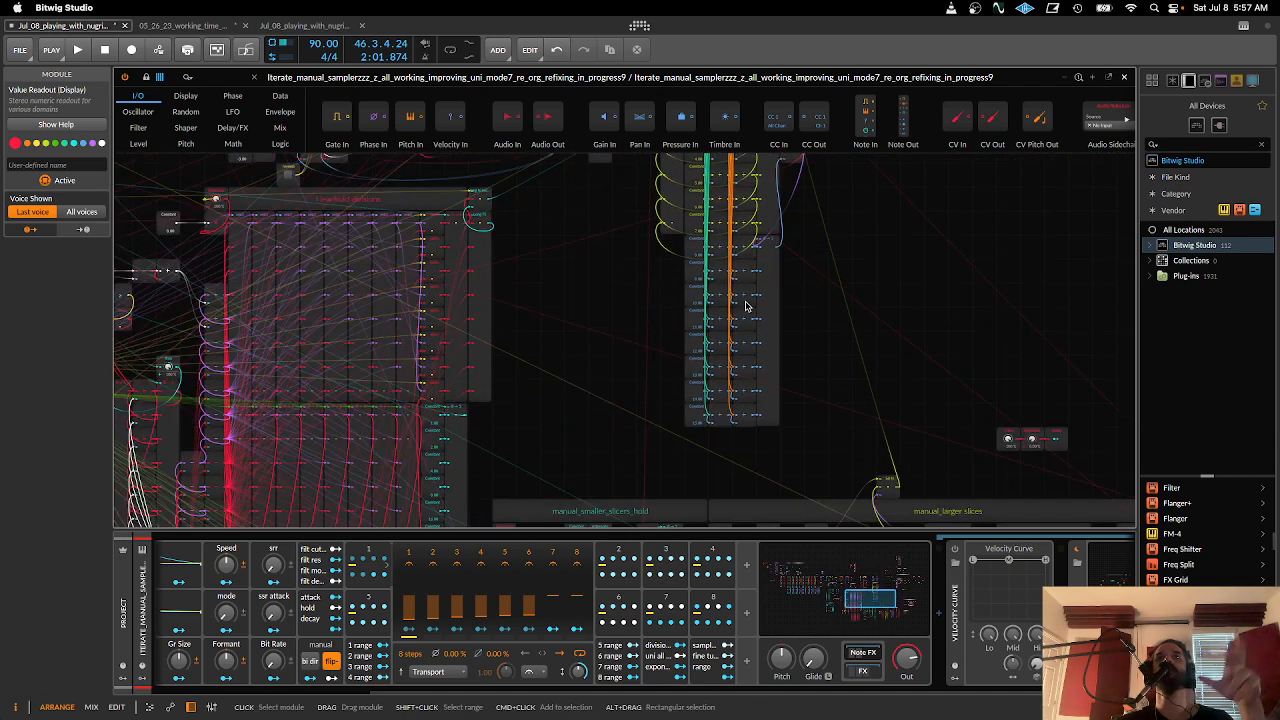
scroll(745, 305, "up", 8)
scroll(799, 308, "down", 10)
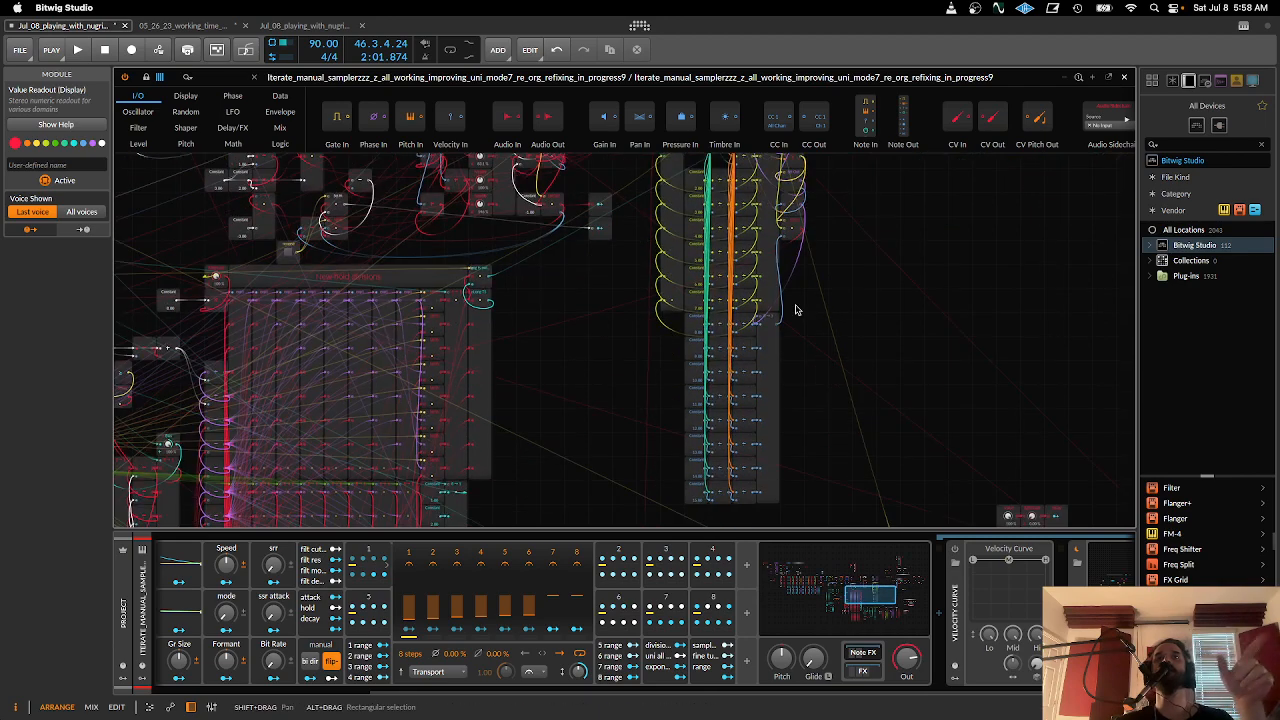
scroll(797, 312, "down", 10)
scroll(797, 312, "left", 10)
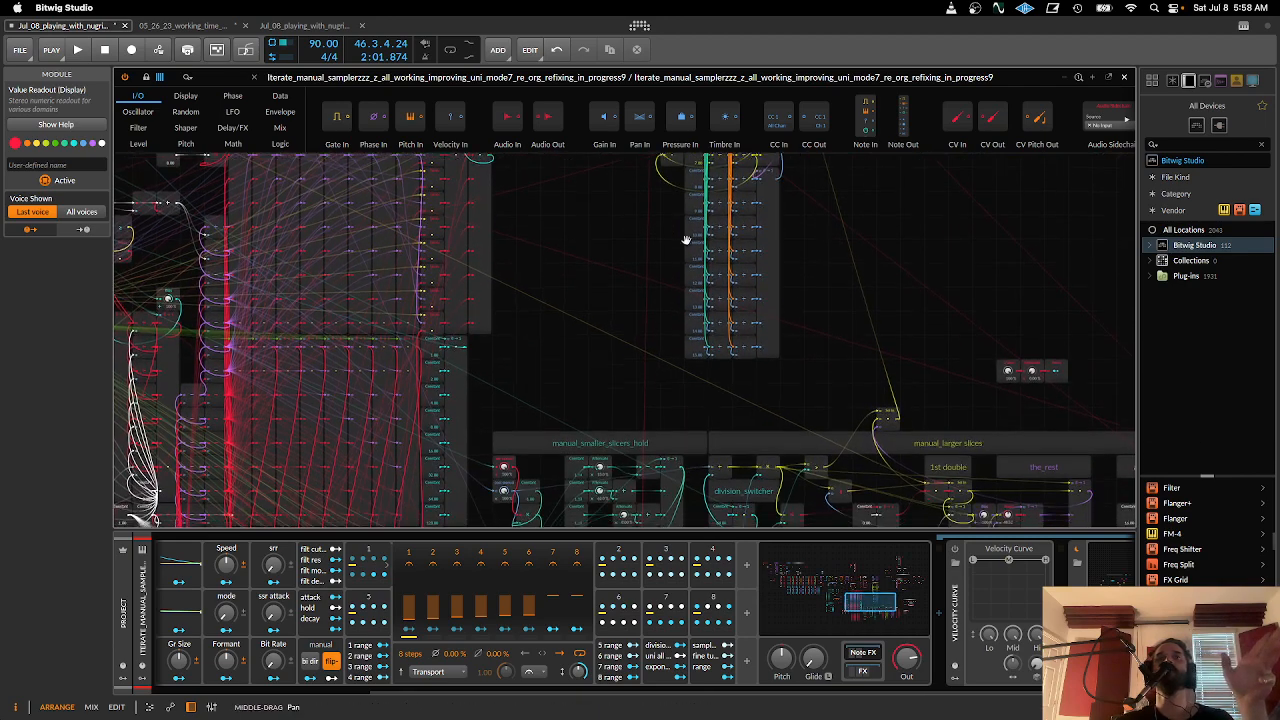
- Survey the main patch from the manual slices and hold conversion sections through the 1shot release switcher and second note grid sections, and close the editor
left_click_drag(803, 241, 706, 328)
mouse_move(917, 335)
left_mouse_down()
mouse_move(660, 323)
mouse_move(779, 343)
left_mouse_up()
mouse_move(706, 326)
left_mouse_down()
mouse_move(834, 386)
mouse_move(976, 426)
left_mouse_up()
left_click_drag(888, 384, 861, 433)
left_click_drag(611, 354, 786, 337)
left_click_drag(700, 319, 671, 476)
left_click_drag(572, 409, 187, 487)
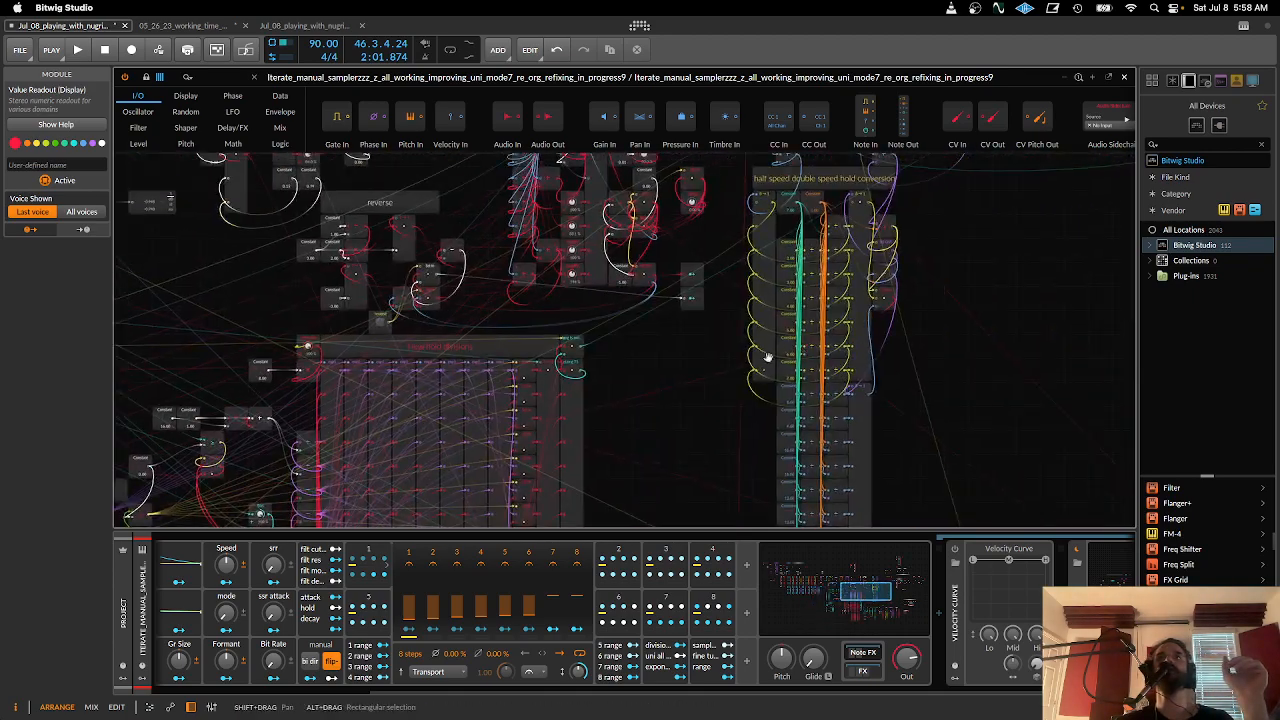
left_click_drag(769, 357, 403, 443)
mouse_move(859, 358)
left_mouse_down()
mouse_move(342, 550)
mouse_move(422, 680)
mouse_move(600, 447)
left_mouse_up()
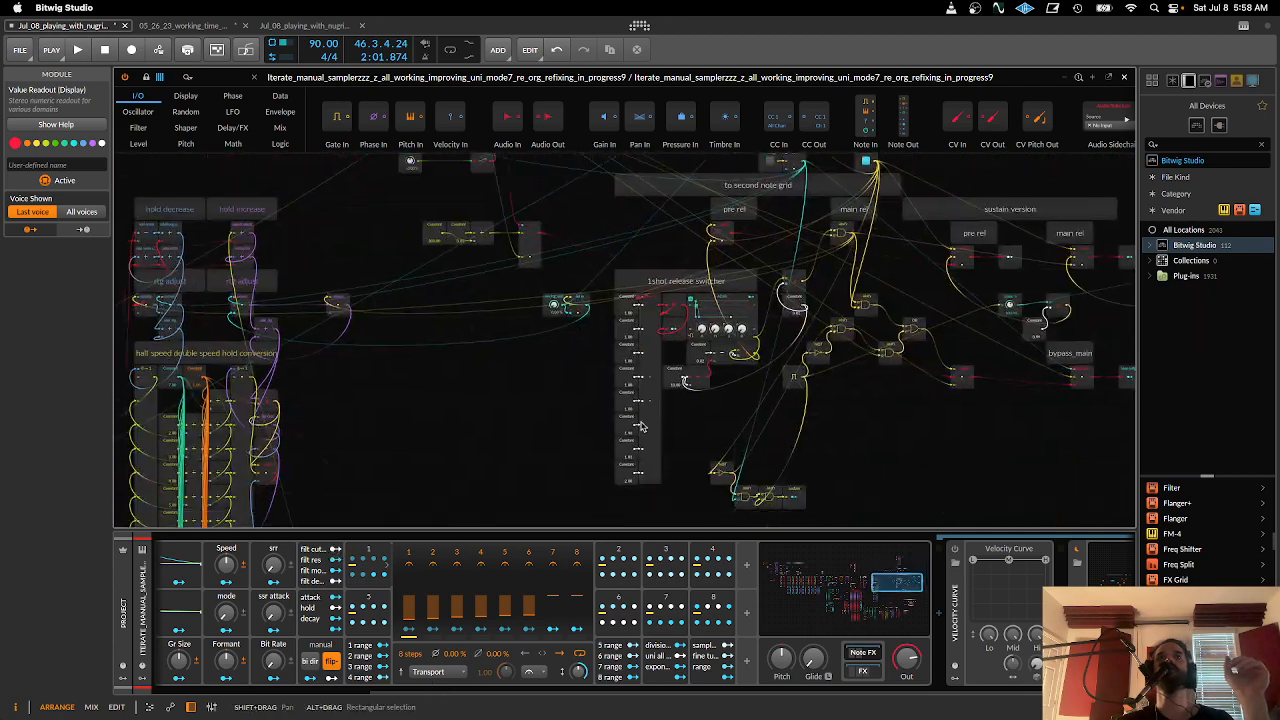
left_click(1128, 77)
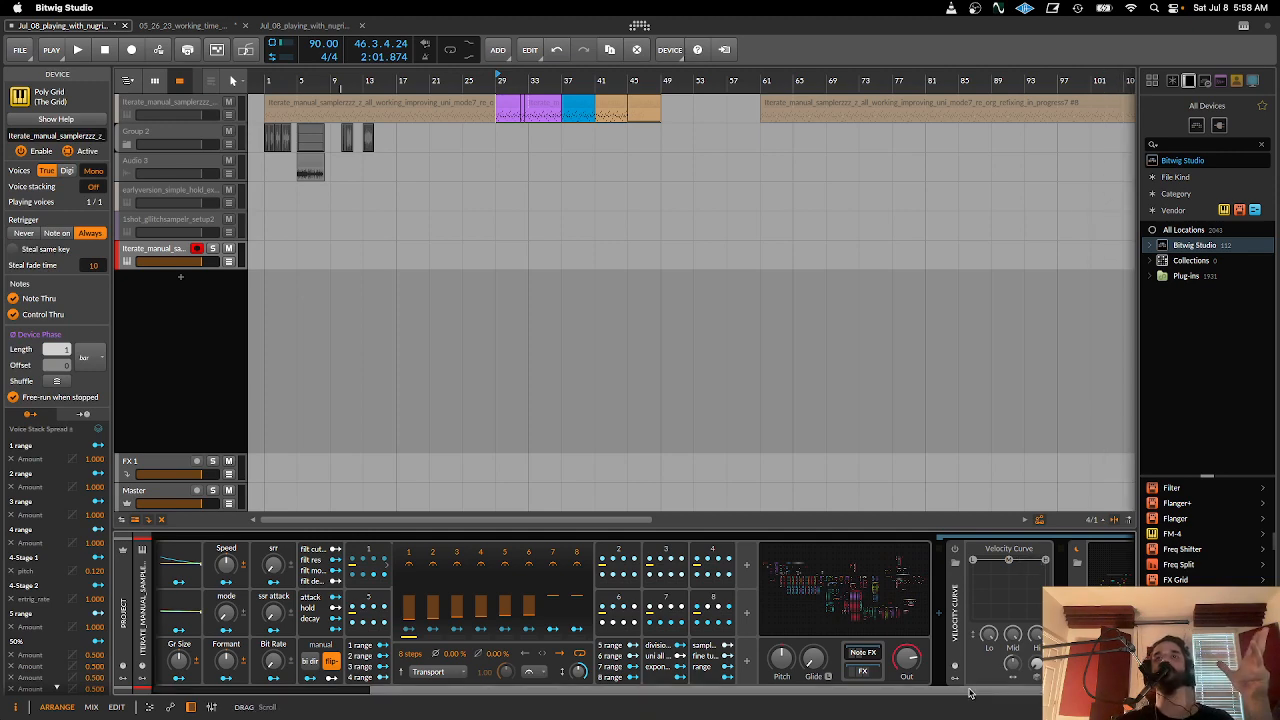
- Look over the Poly Grid device's remote controls and modulators, and briefly view its patch around flip_negatives and set sample speed
left_click_drag(968, 692, 790, 688)
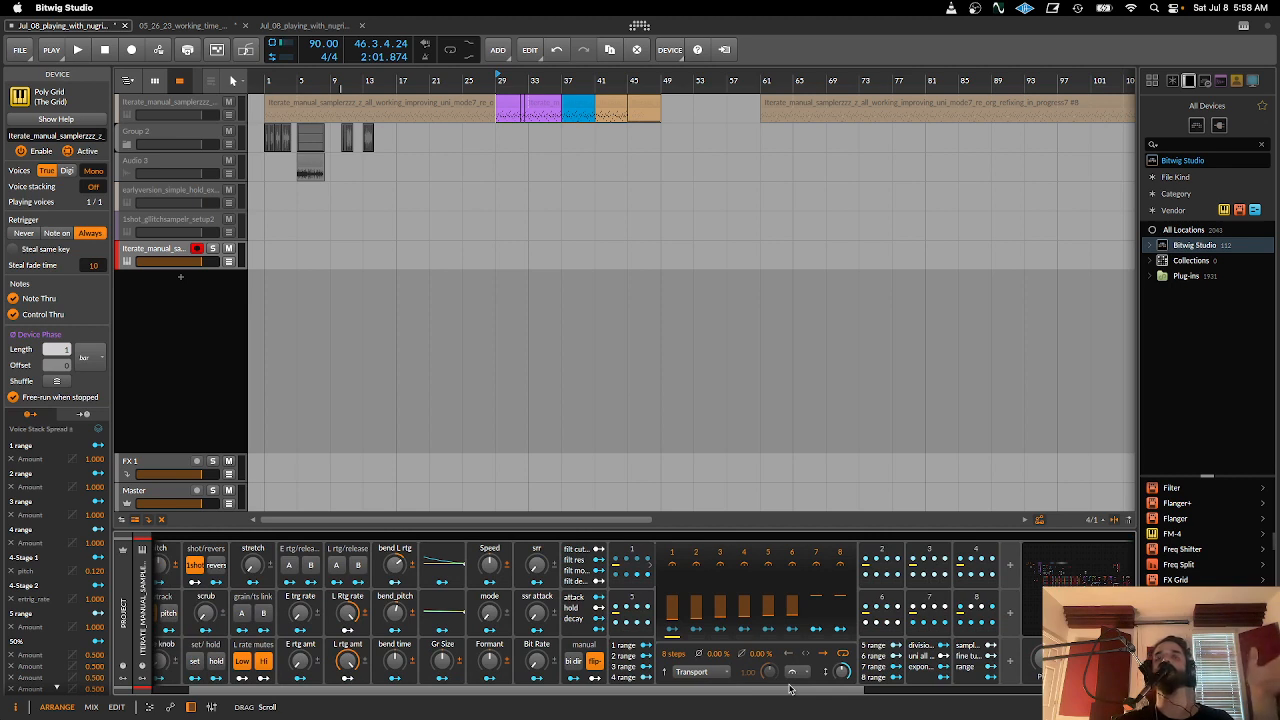
left_click_drag(790, 688, 862, 688)
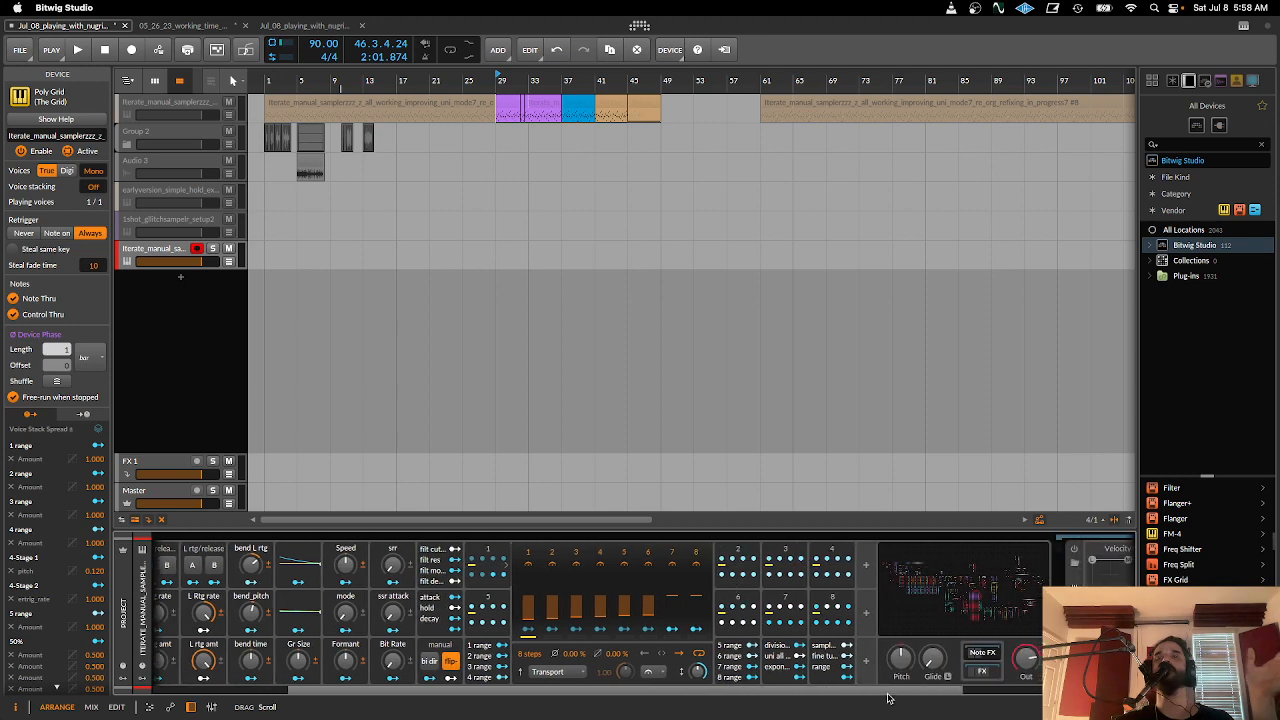
left_click(913, 590)
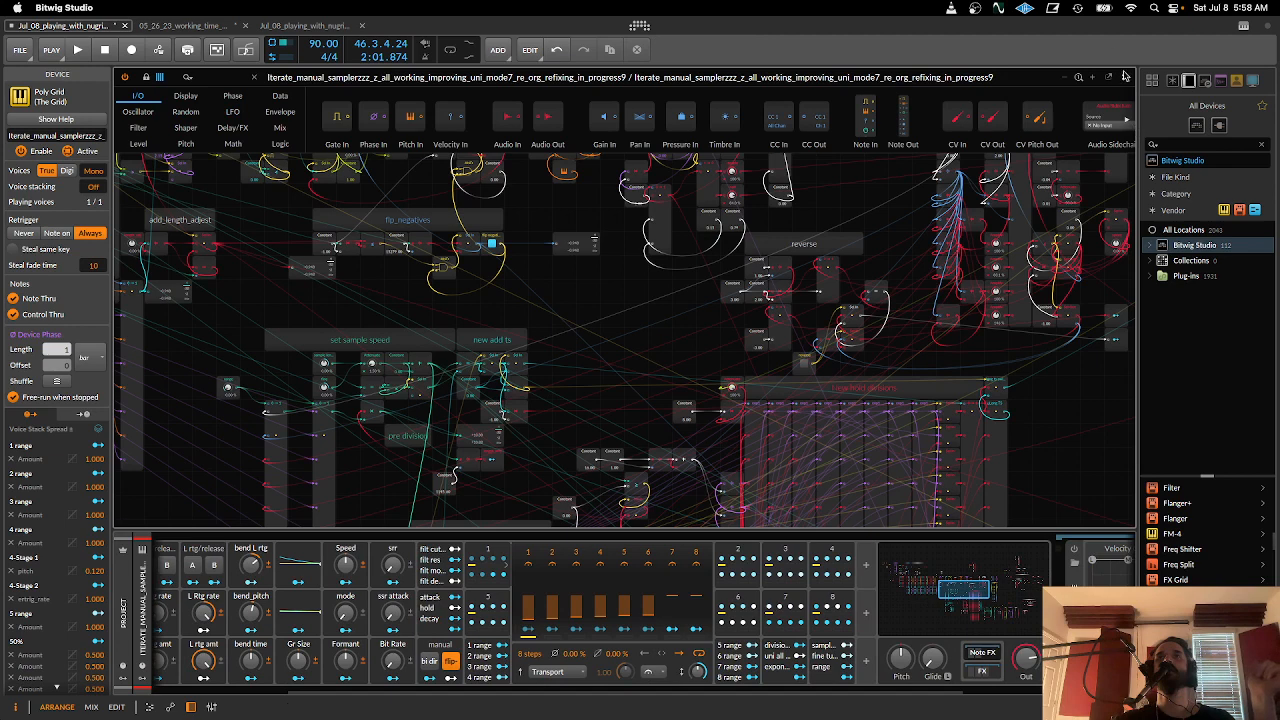
left_click(1124, 77)
- Show the Poly Grid's FX chain and examine the ogbreaks-bounce-3 sampler's expanded waveform, closing the view when done
left_click(979, 678)
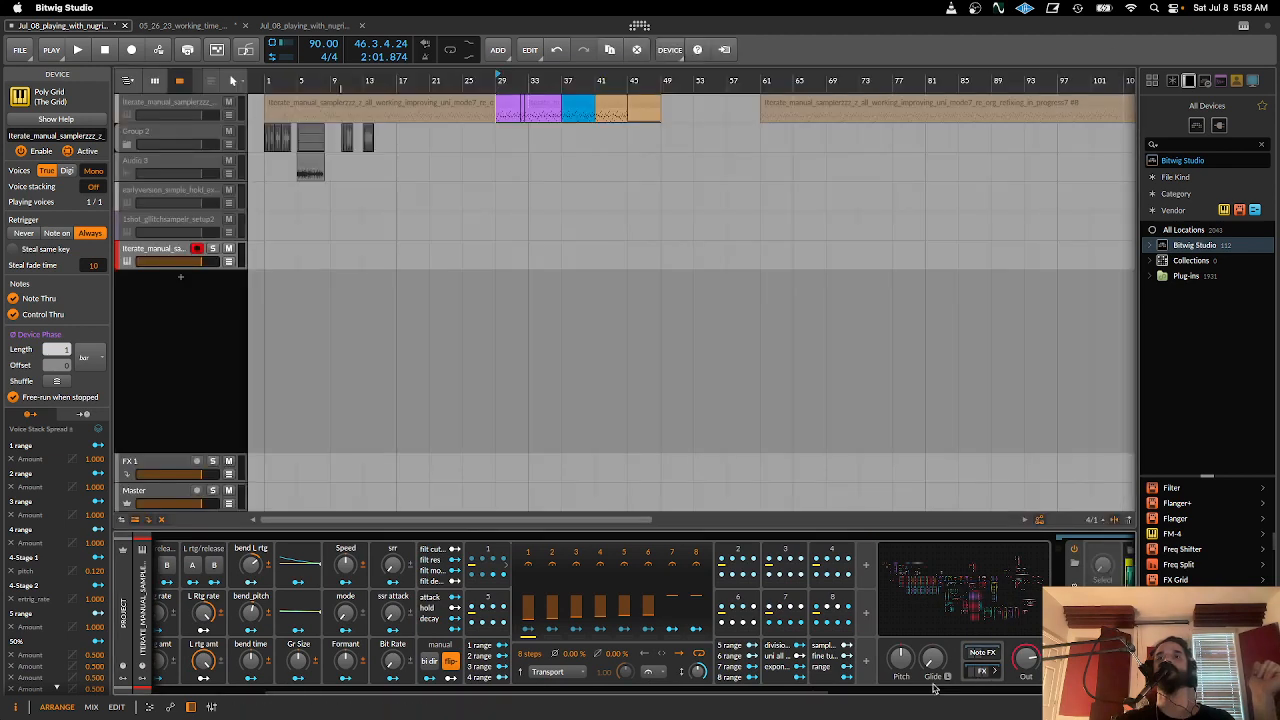
left_click_drag(826, 691, 1067, 691)
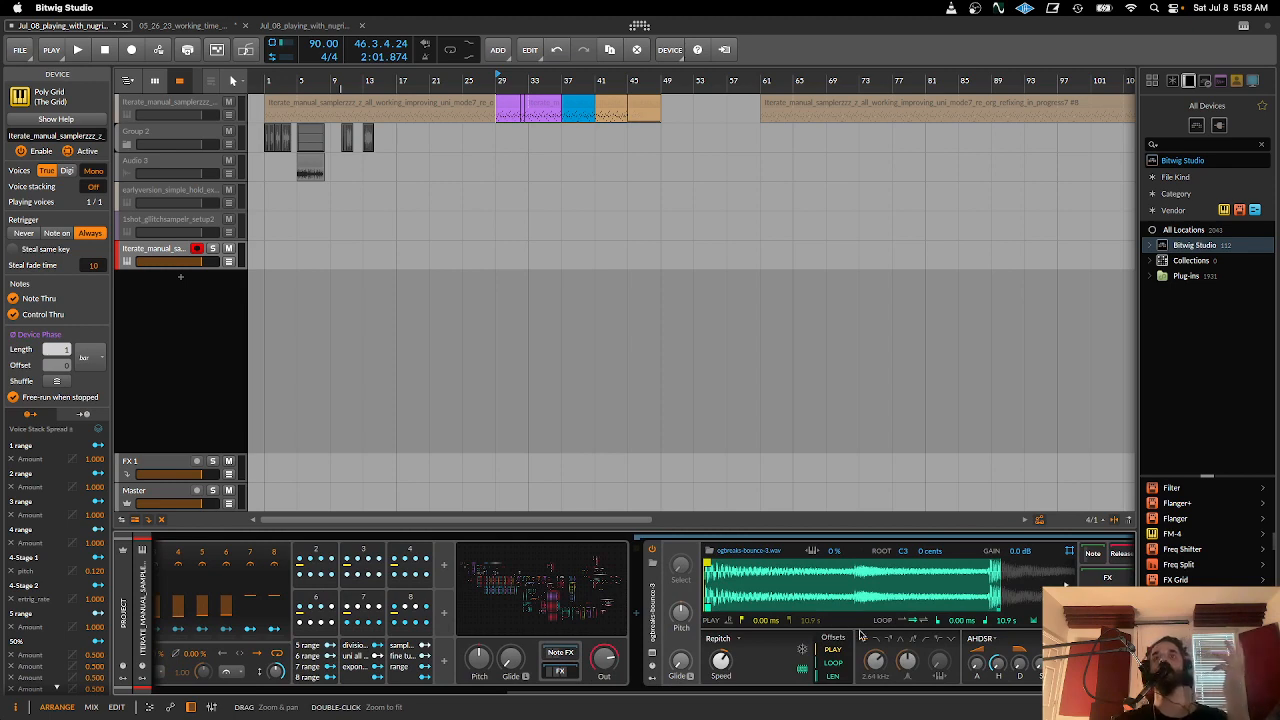
left_click(654, 659)
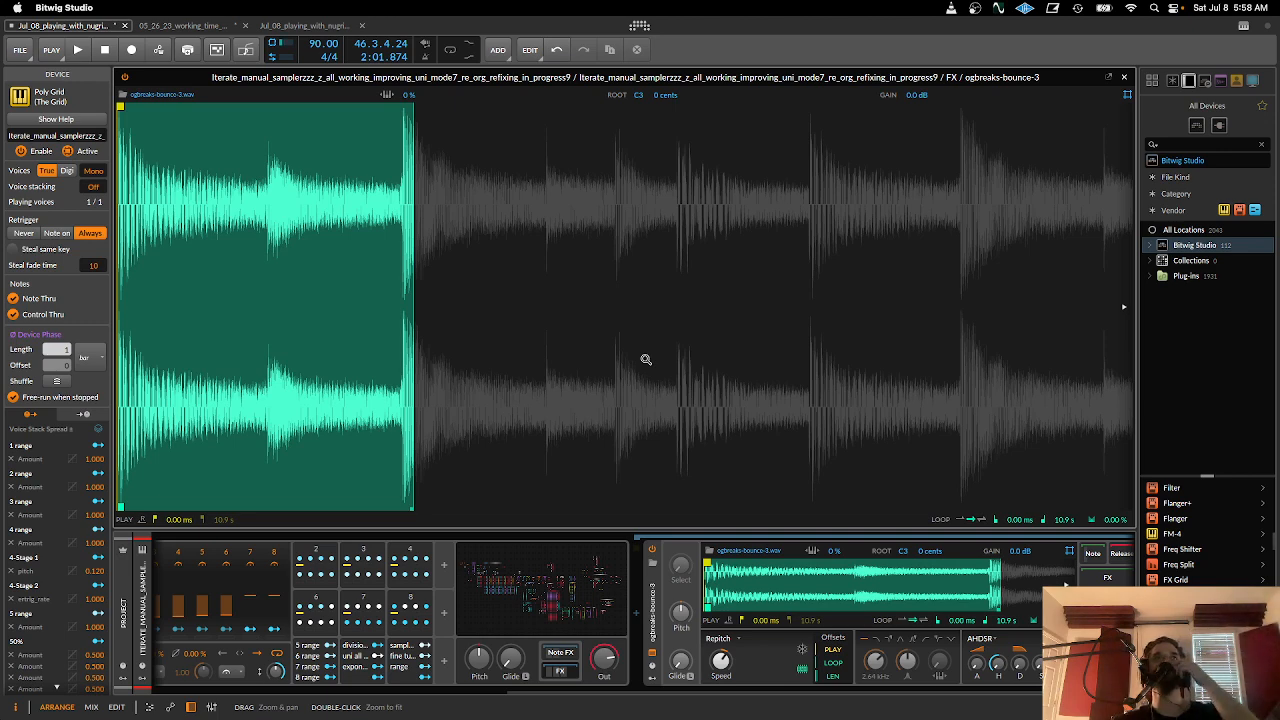
left_click(1124, 77)
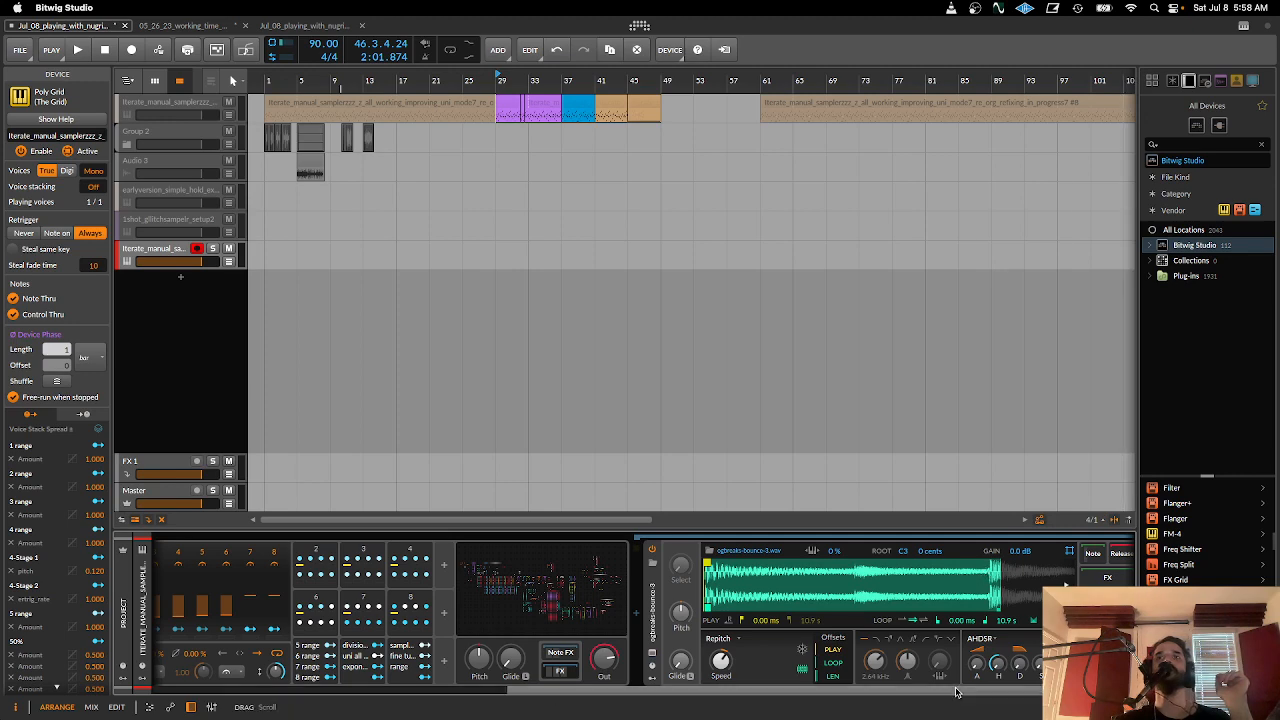
- Review the device chain between the Poly Grid's pitch, slice and retrigger controls and the ogbreaks-bounce-3 sampler
left_click_drag(953, 692, 475, 716)
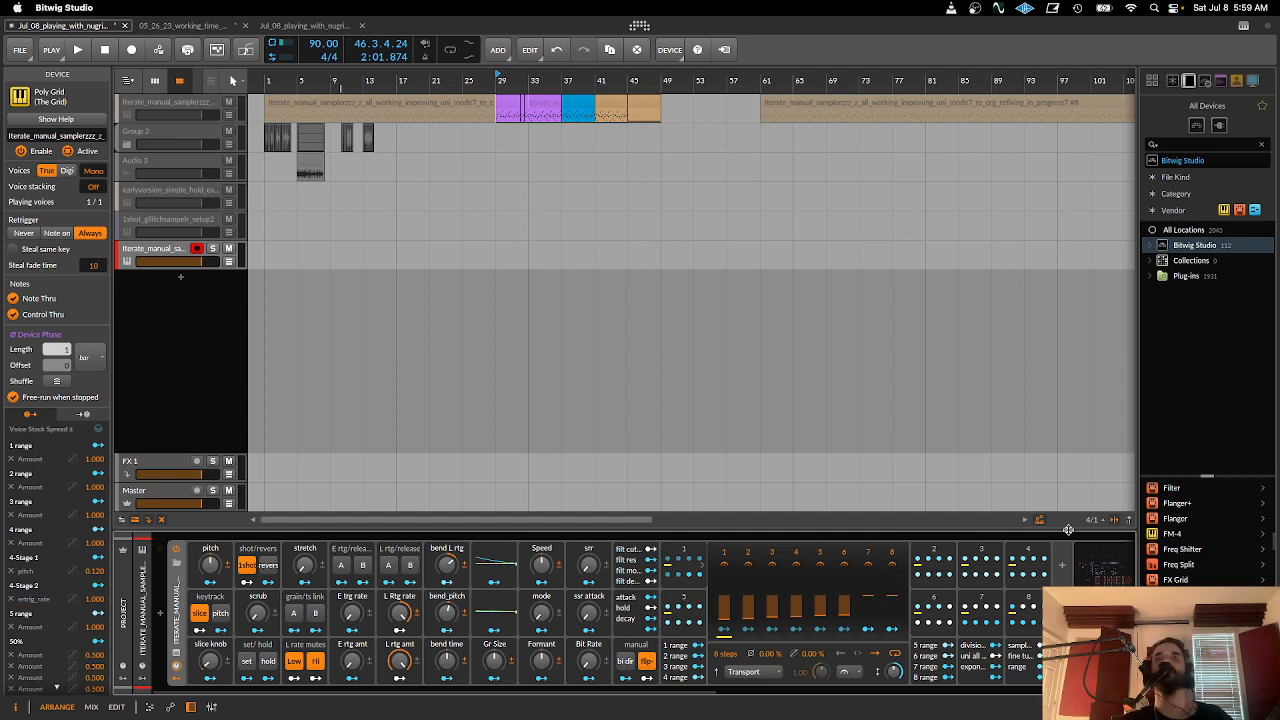
left_click_drag(800, 690, 895, 683)
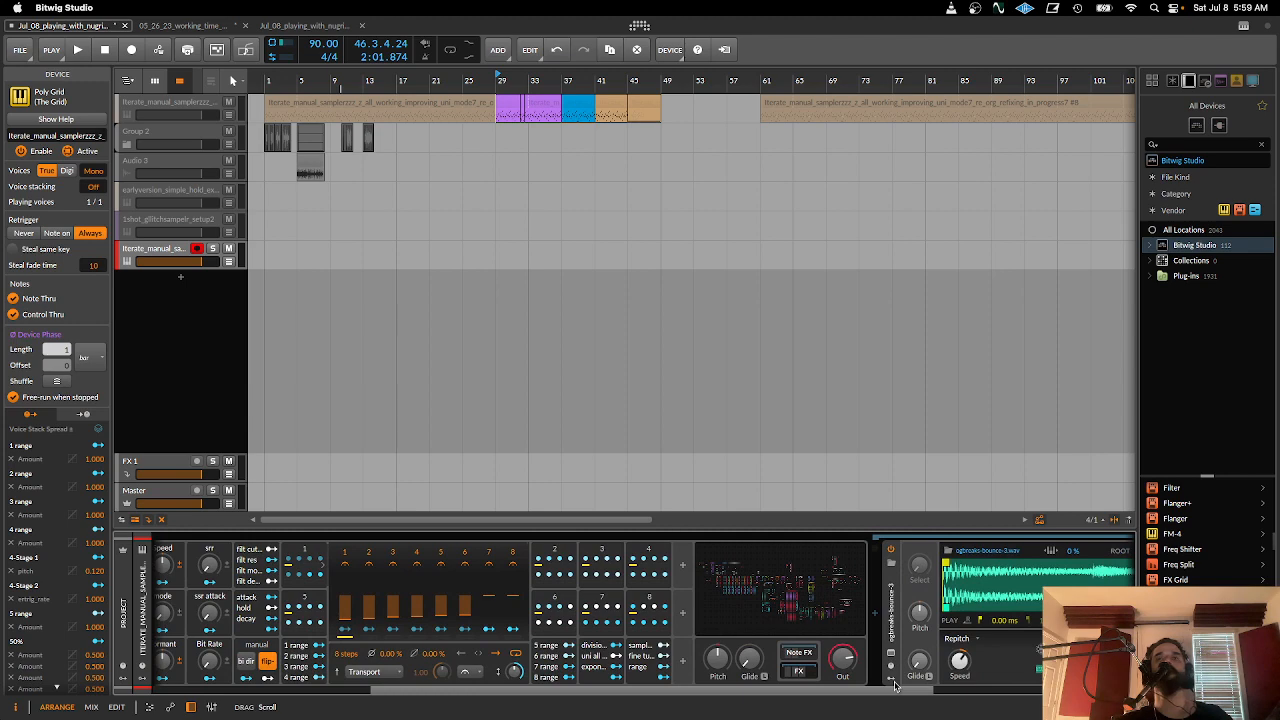
left_click_drag(895, 686, 594, 689)
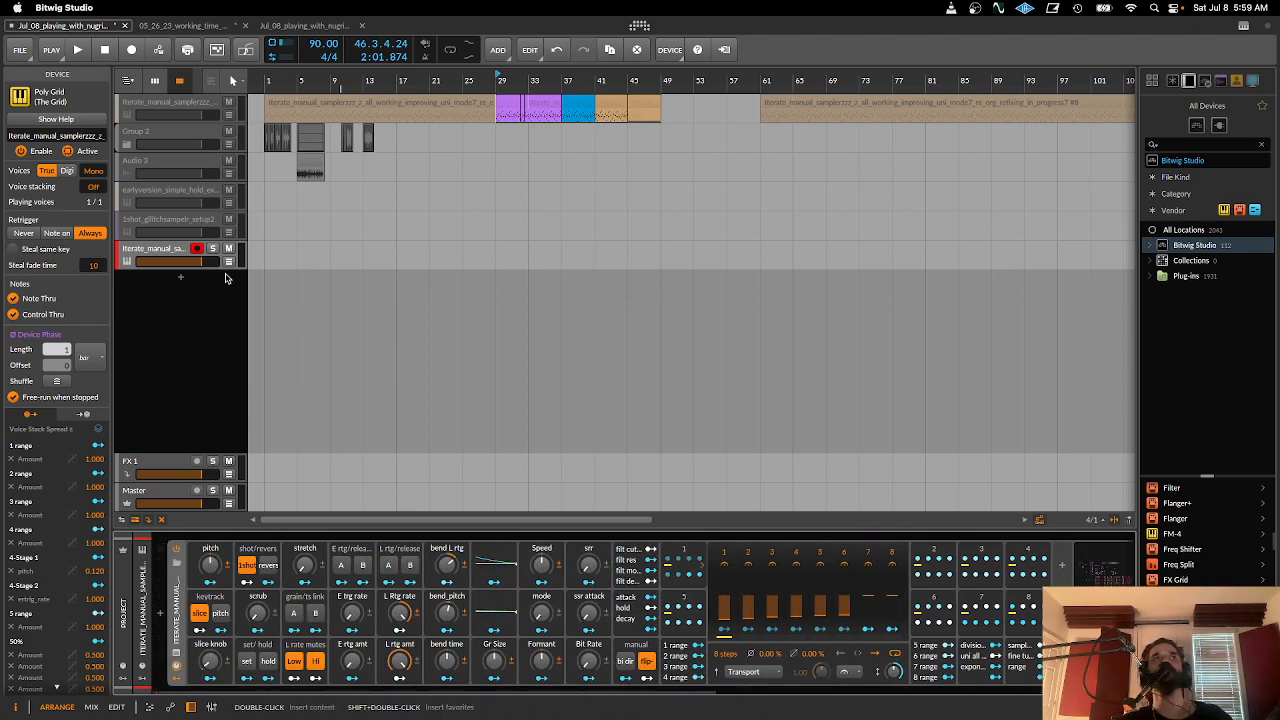